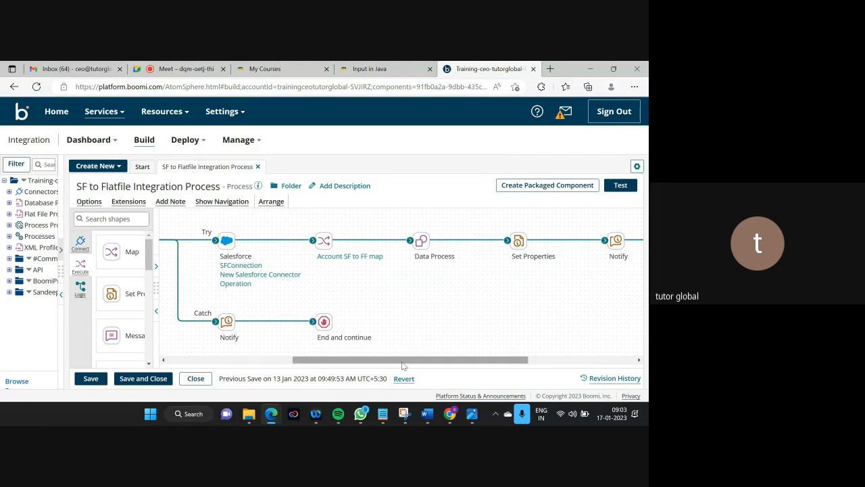
Review the Disk - File Name property value in the Set Properties shape that follows Data Process.
drag(402, 362, 441, 363)
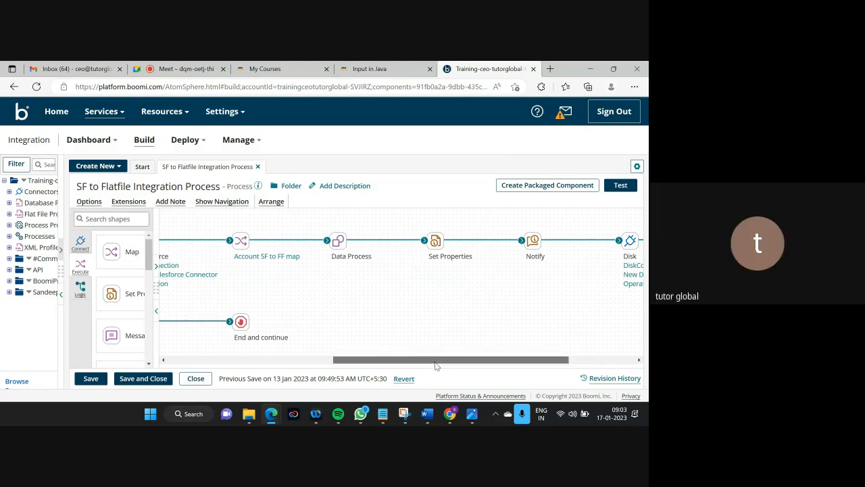
drag(436, 366, 481, 366)
double_click(343, 249)
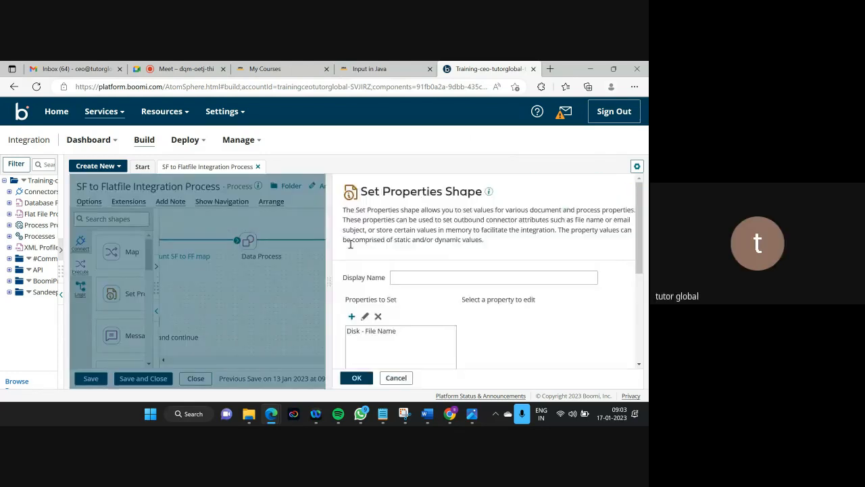
click(375, 330)
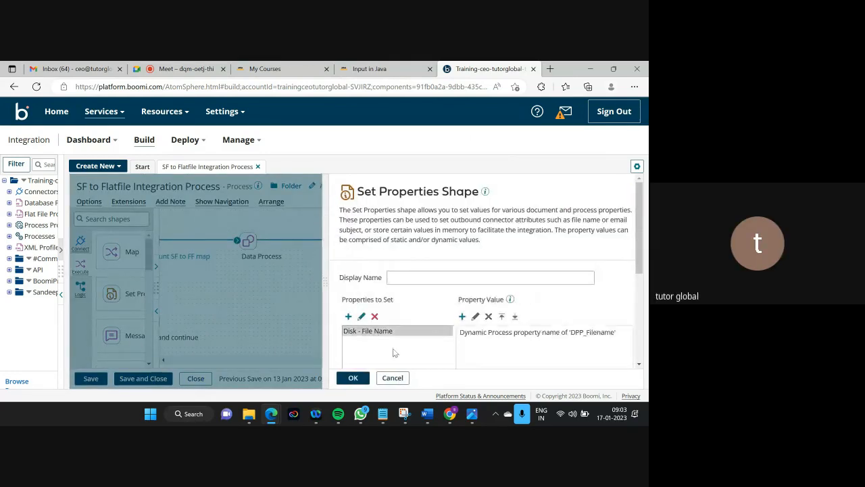
click(395, 378)
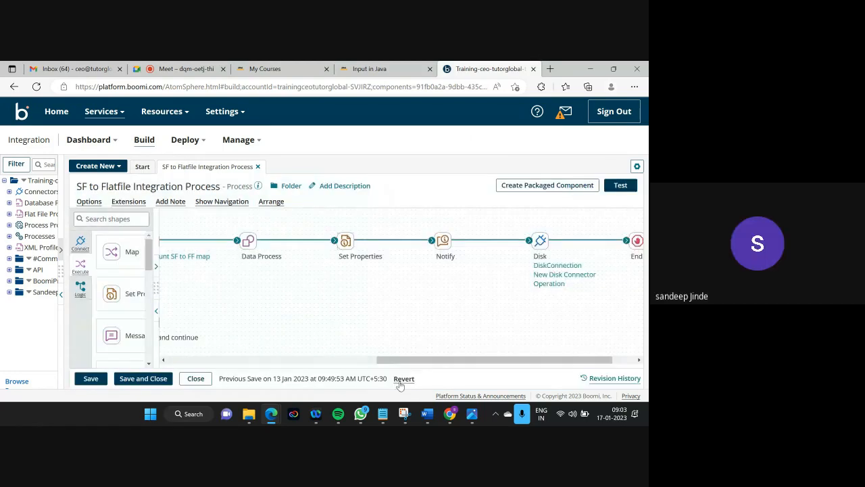
Review the message text and variables of the Notify shape before the Disk connector.
double_click(443, 241)
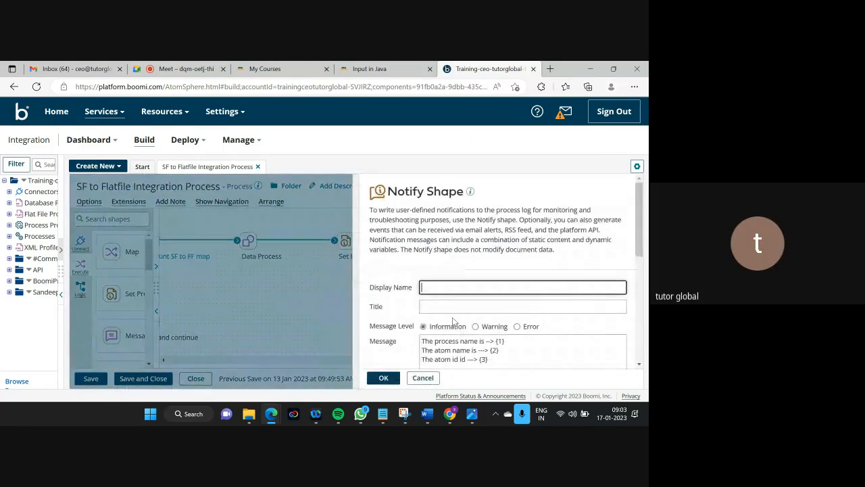
click(424, 378)
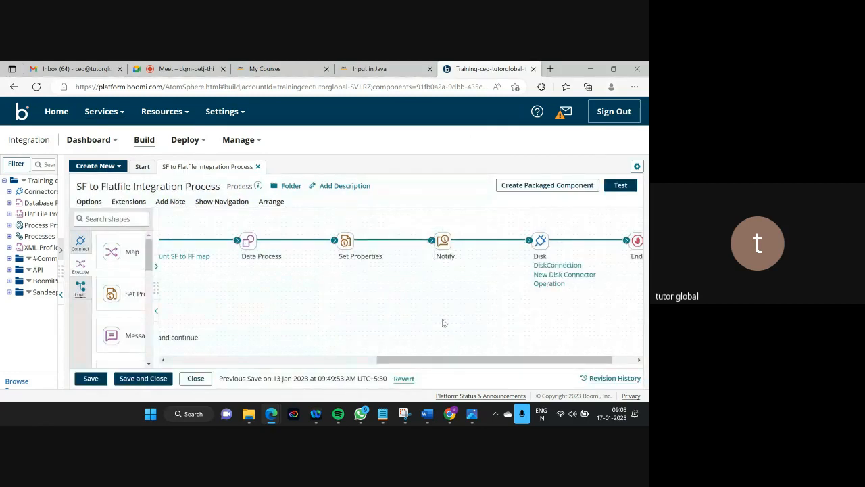
double_click(443, 242)
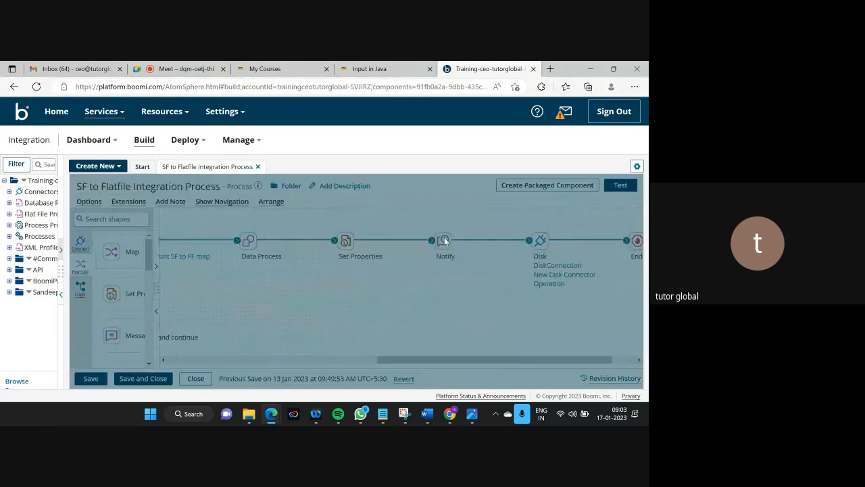
scroll(574, 338, down, 2)
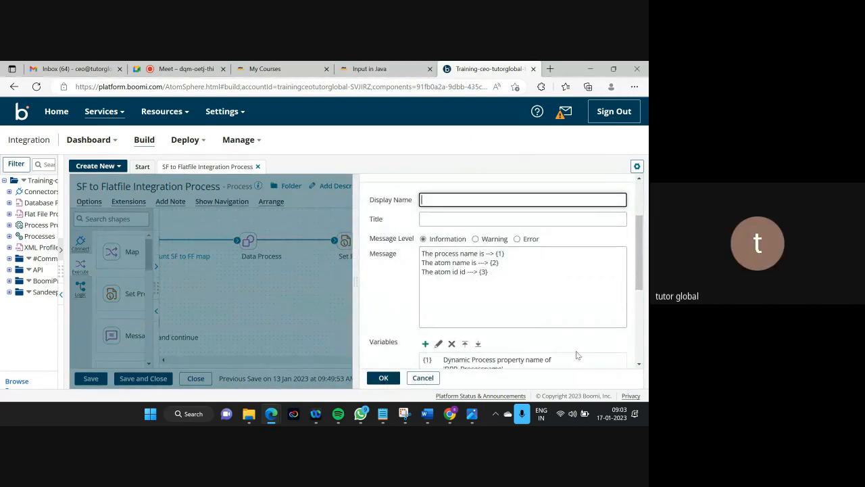
click(422, 378)
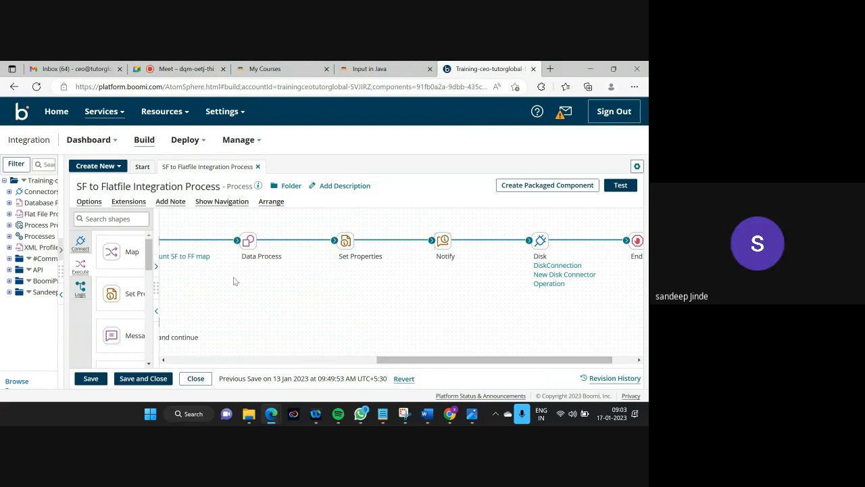
Review the Combine Documents processing step in the Data Process shape.
click(249, 245)
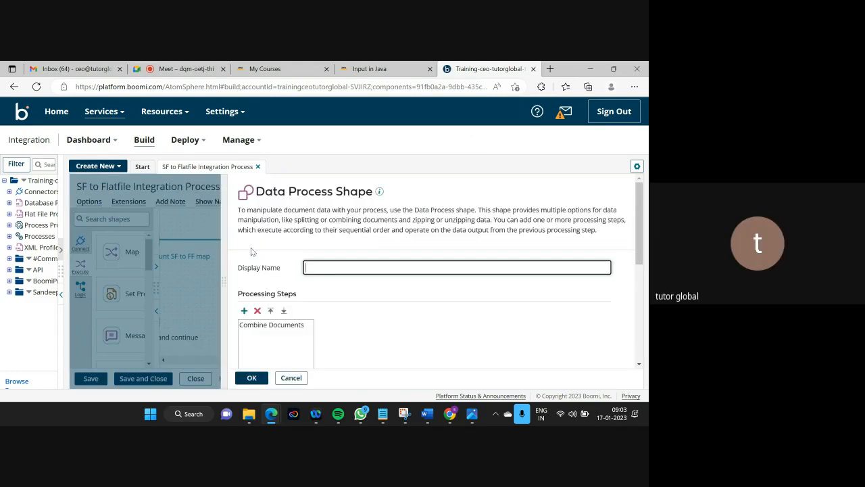
click(284, 328)
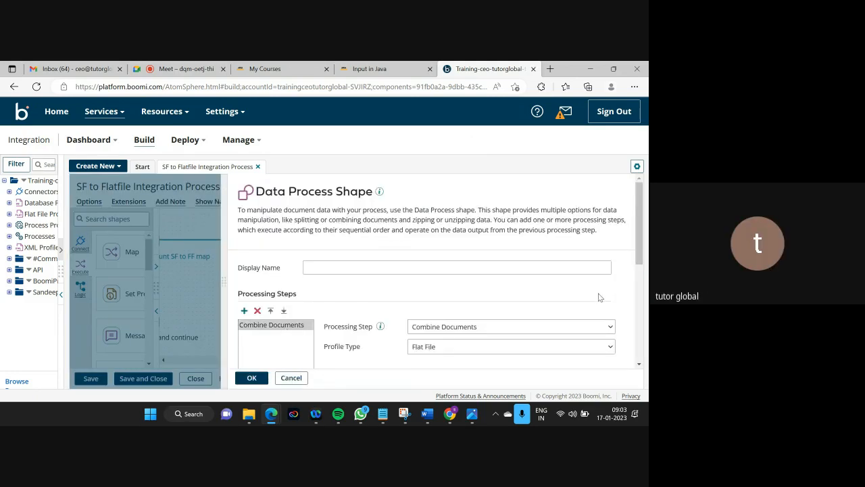
scroll(600, 298, down, 2)
click(291, 378)
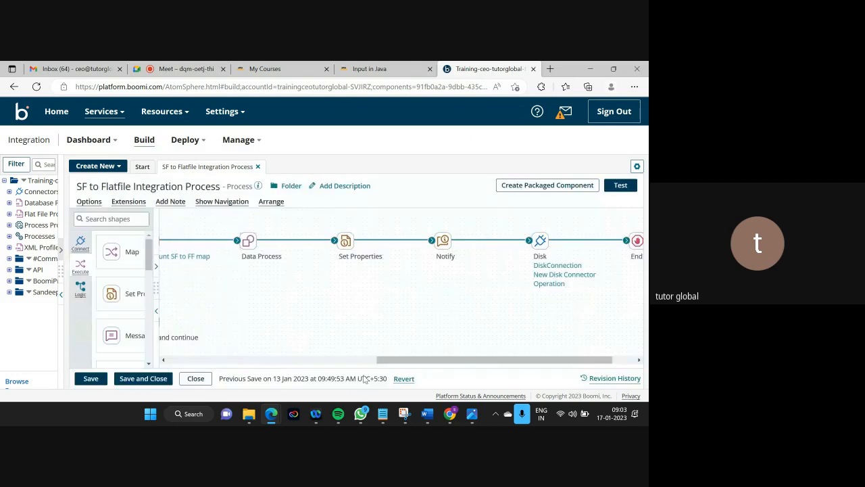
Switch to File Explorer and permanently delete all the Account files from the C: drive's Boomi folder.
click(249, 414)
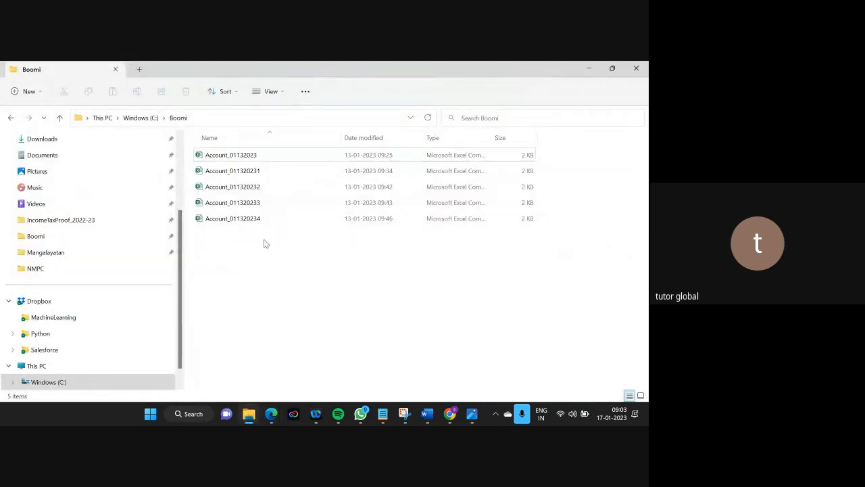
key(ctrl+a)
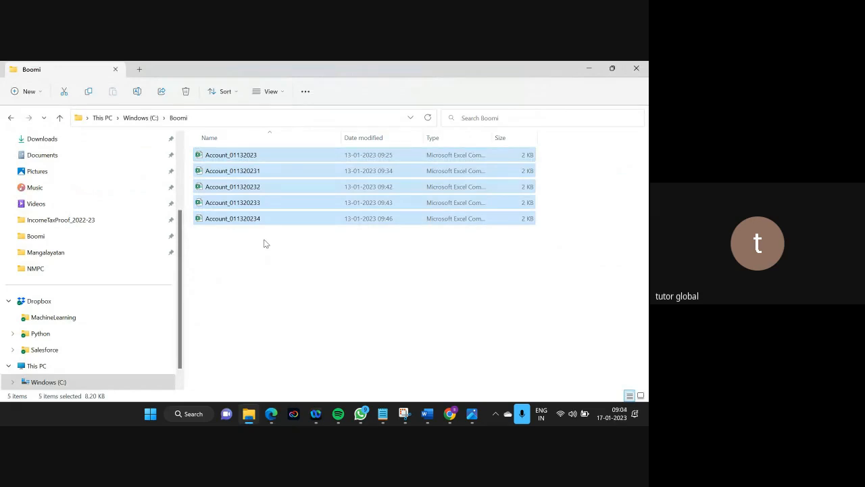
key(shift+Delete)
key(Return)
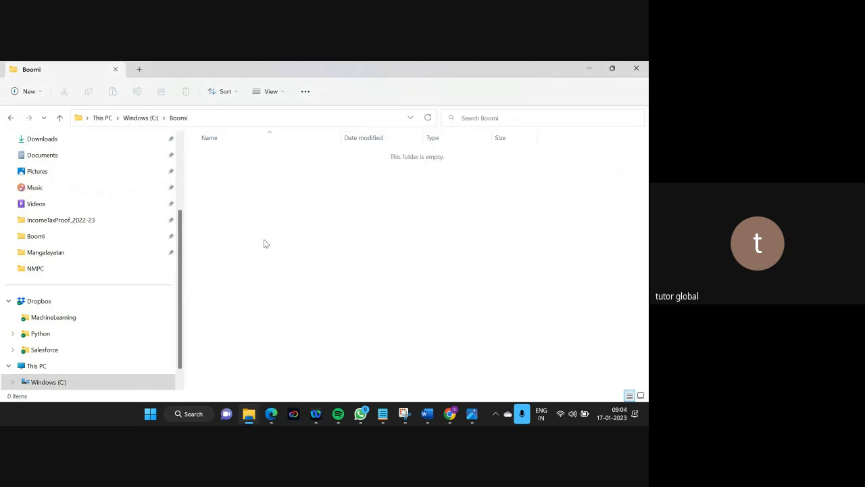
click(589, 70)
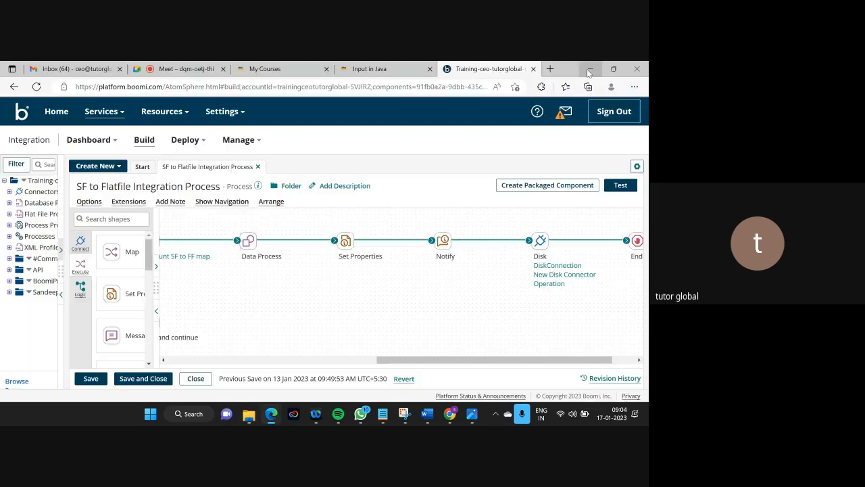
Back in Boomi, save the SF to Flatfile Integration Process and run a test of it on the Training_onpremiseatom atom.
click(612, 186)
click(250, 283)
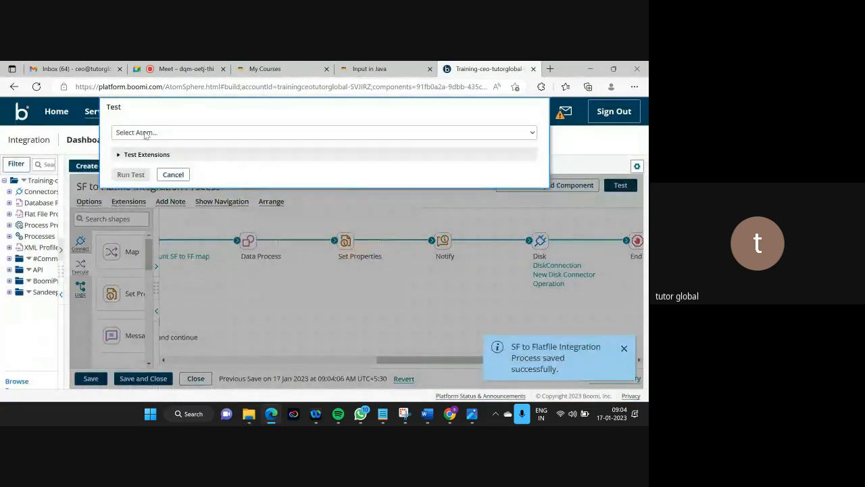
click(146, 133)
click(169, 204)
click(130, 177)
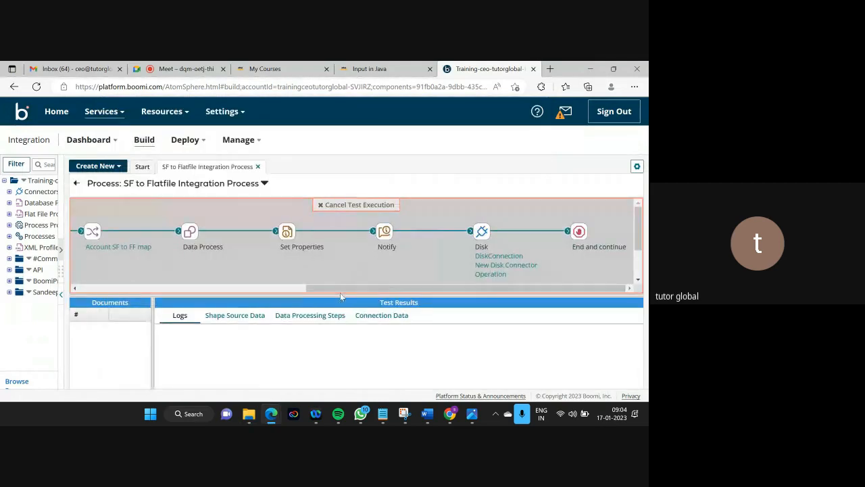
drag(341, 311, 348, 357)
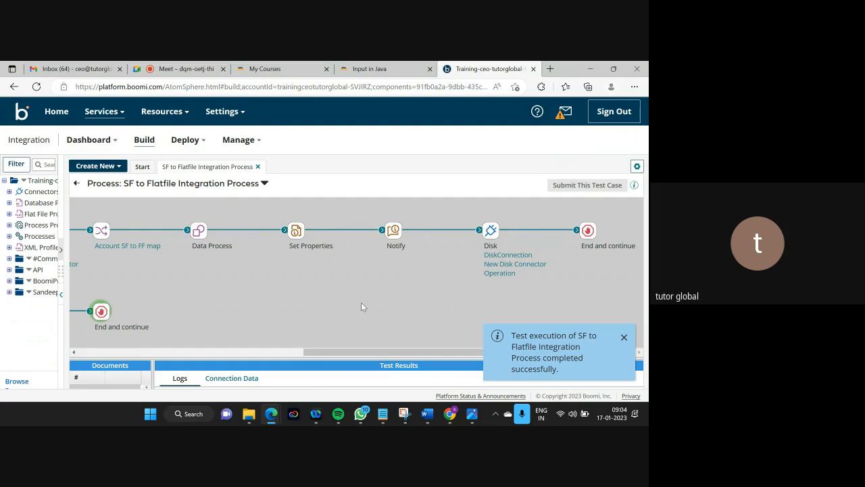
Examine the test log of the Notify shape on the Catch branch, read its last message in full, and return to the process canvas.
drag(355, 353, 196, 353)
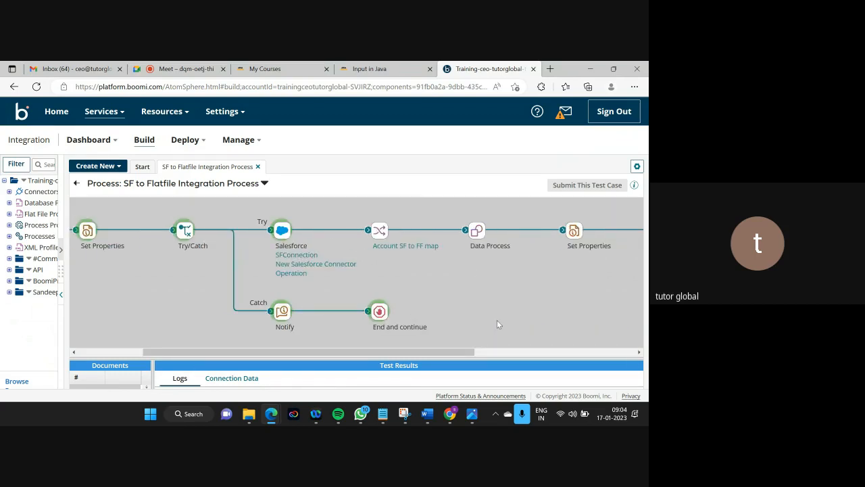
click(285, 317)
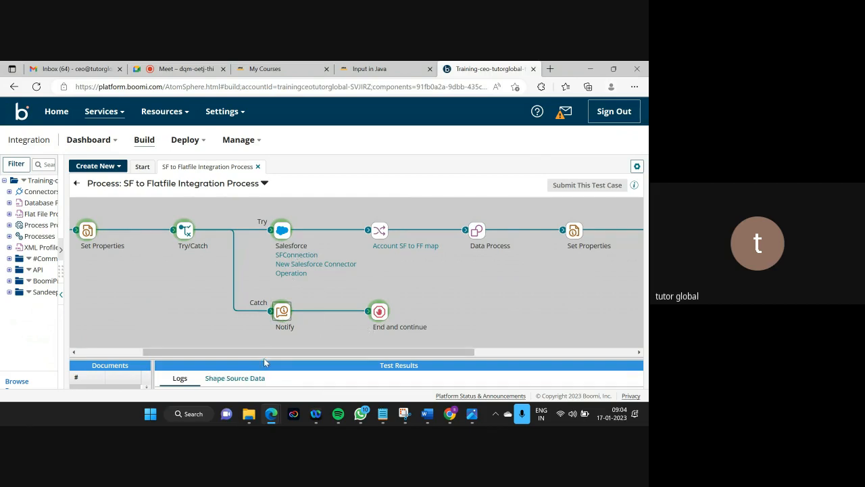
drag(265, 362, 268, 258)
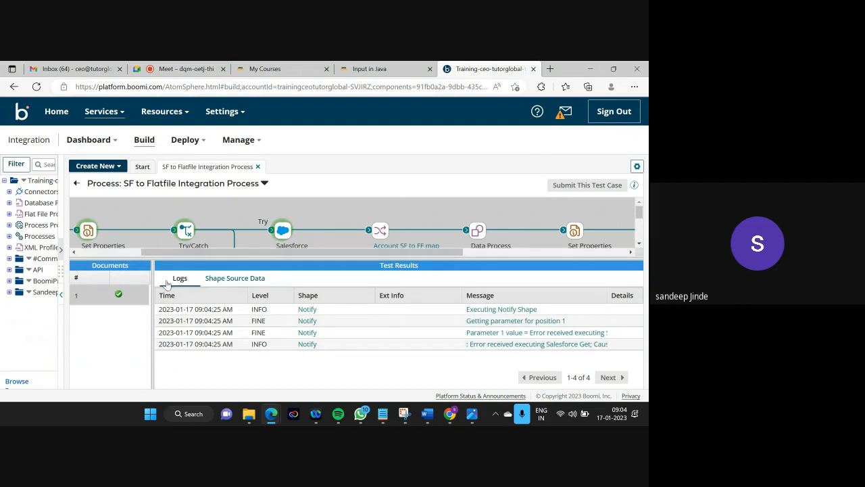
click(537, 344)
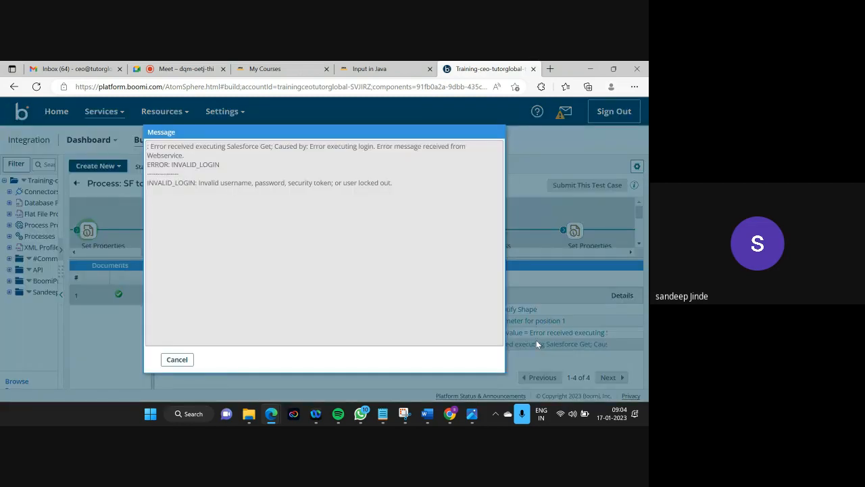
click(178, 359)
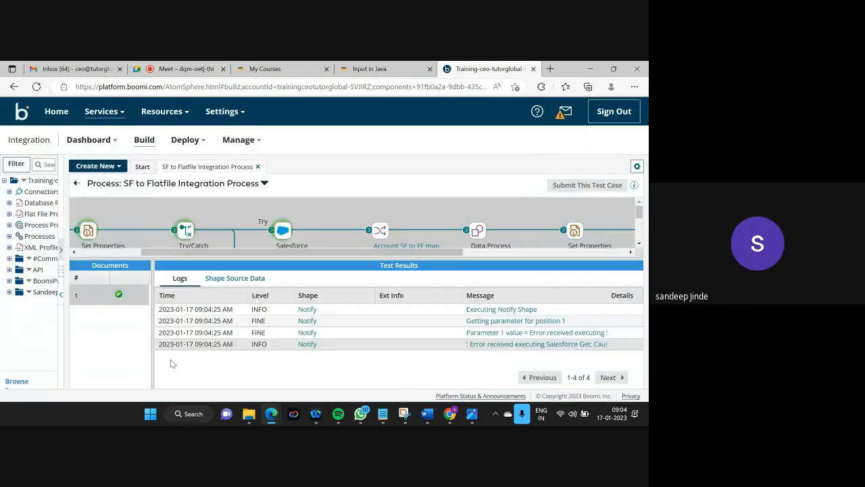
drag(313, 259, 313, 380)
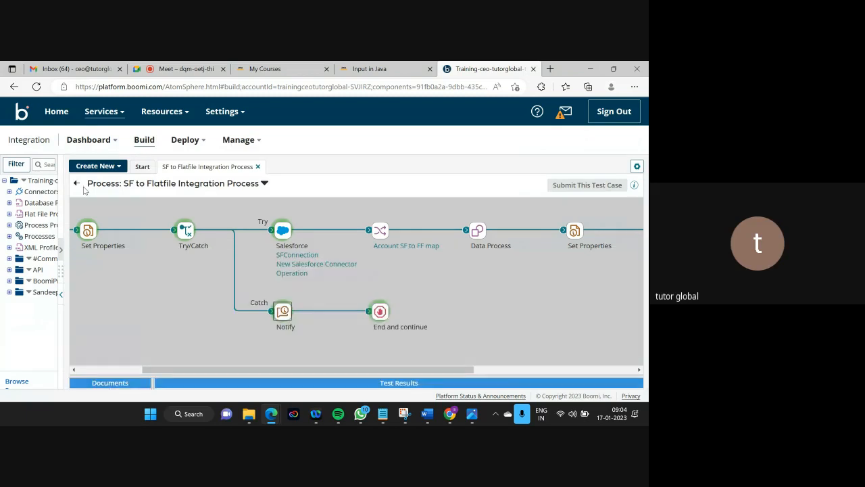
click(77, 184)
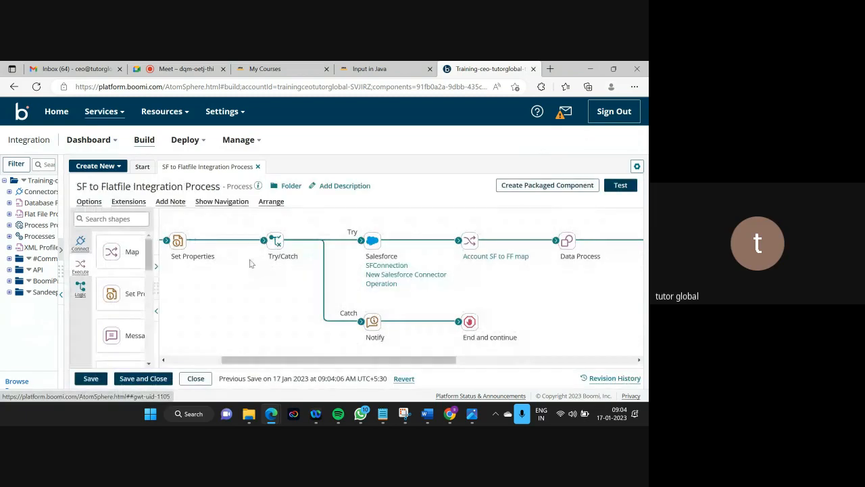
Remove the trailing 1 from the user name in the SFConnection Salesforce connection, and save and close the connection.
click(401, 265)
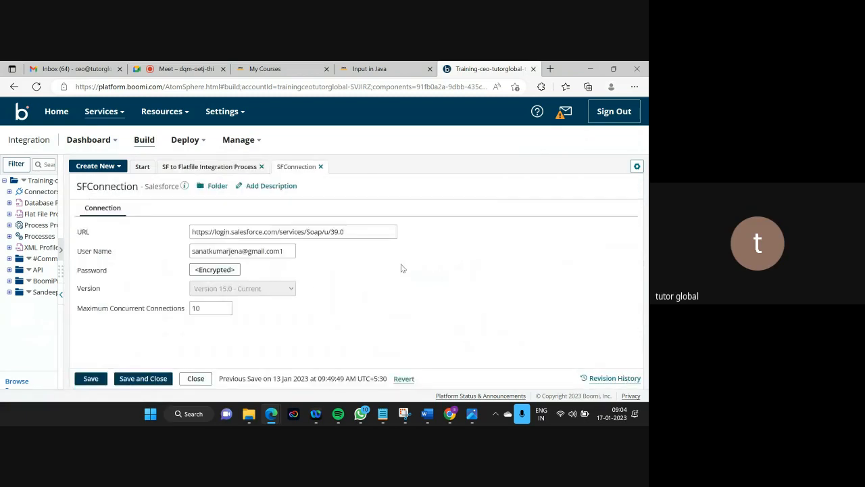
click(289, 250)
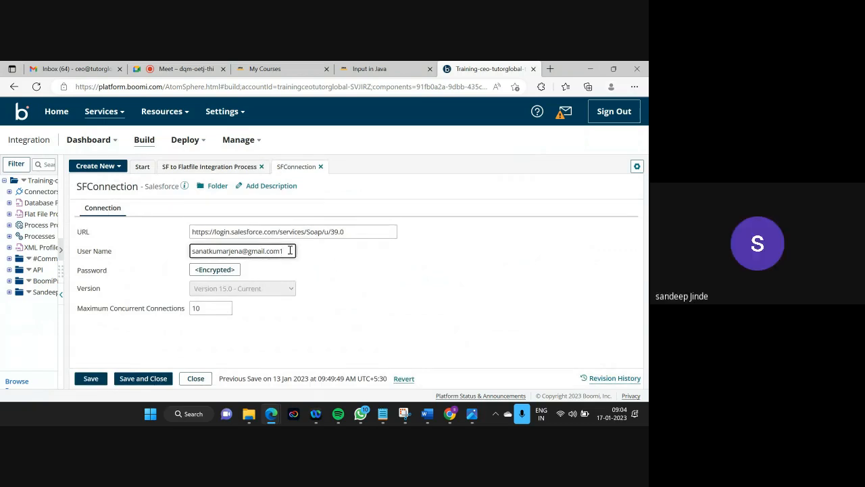
click(144, 380)
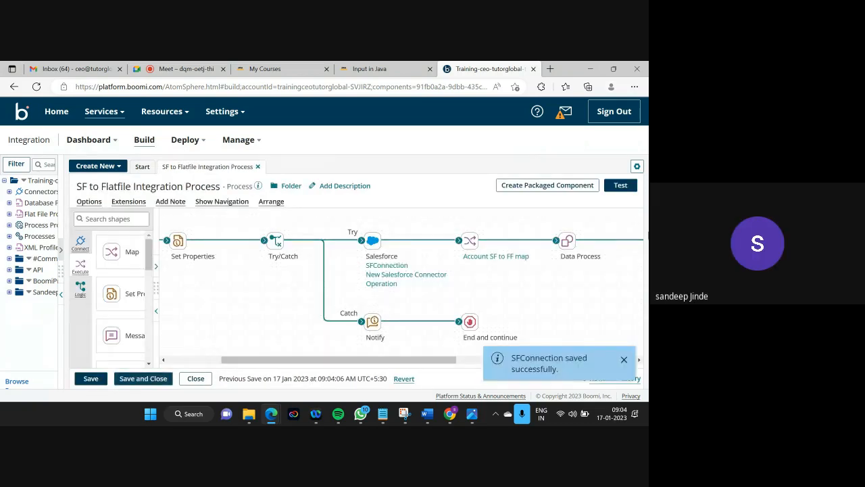
Save the process and run a new test of it on Training_onpremiseatom with the corrected connection.
click(620, 186)
click(254, 282)
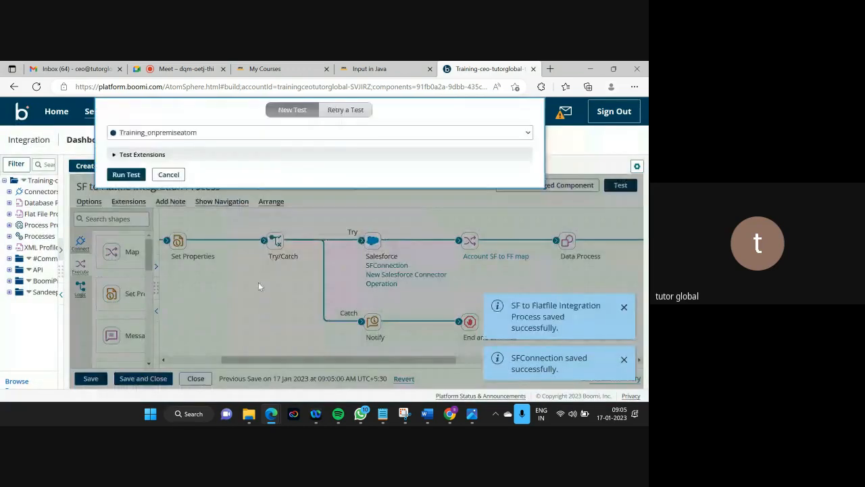
click(126, 174)
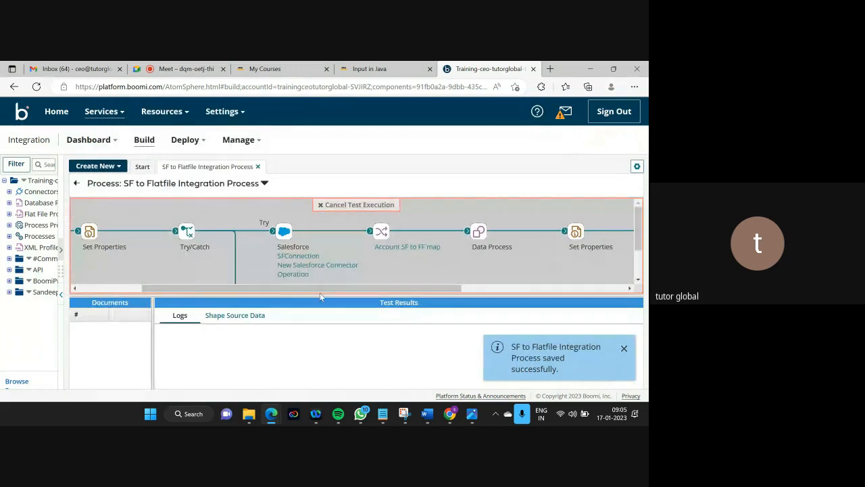
drag(319, 295, 326, 351)
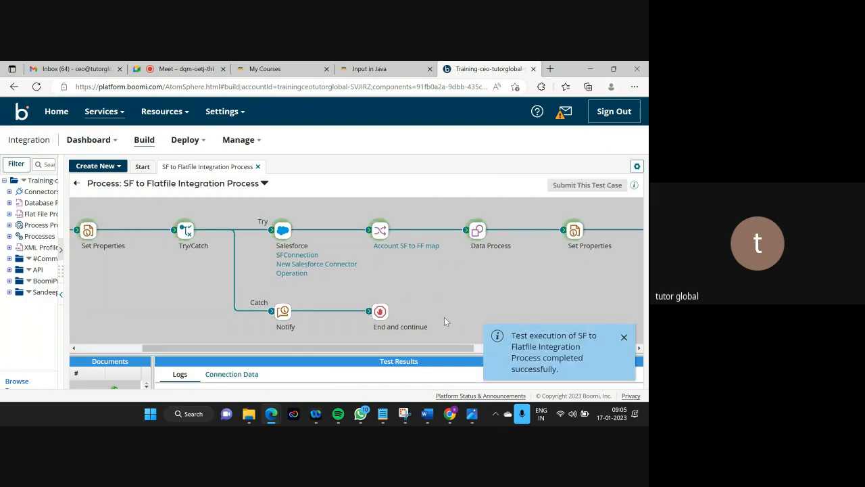
Examine the Disk shape's test logs and connection data for the file written to disk.
drag(406, 347, 569, 347)
click(493, 231)
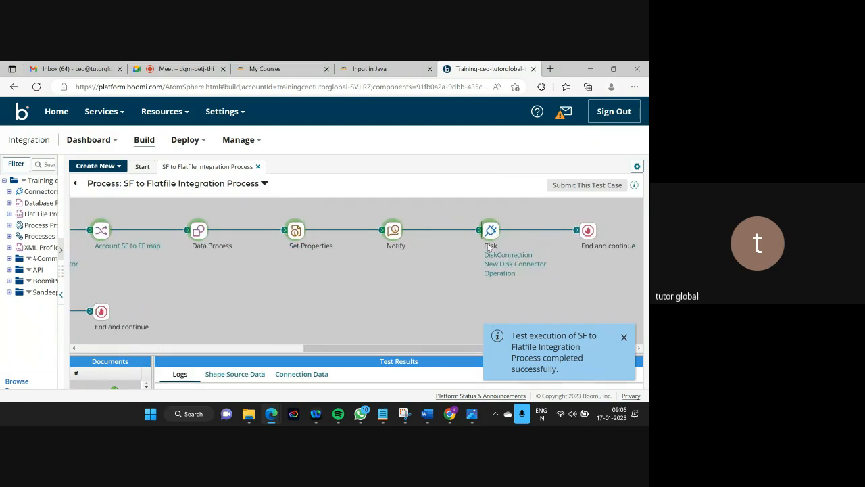
drag(354, 350, 345, 212)
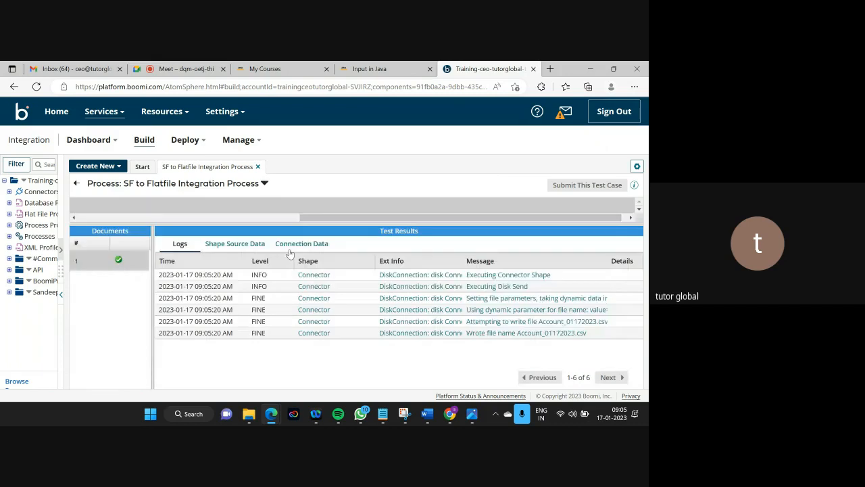
click(293, 248)
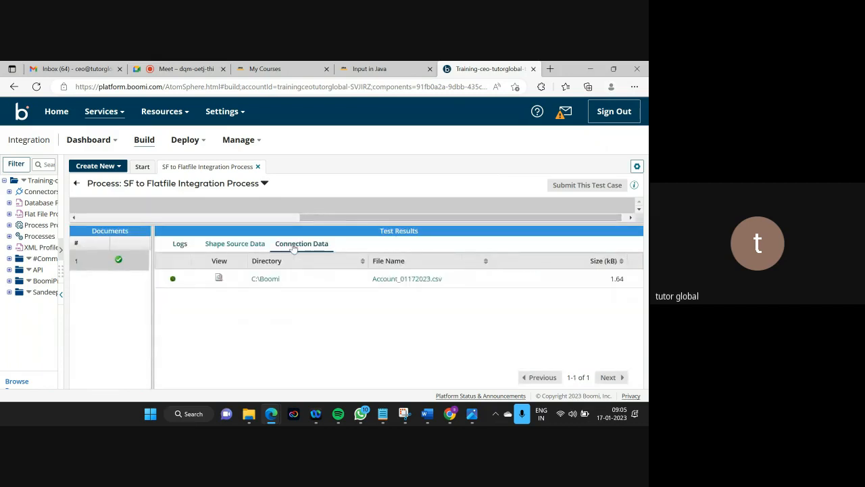
View the contents of Account_01172023.csv in the Disk shape's connection data down to the last record, and close the document viewer.
click(217, 279)
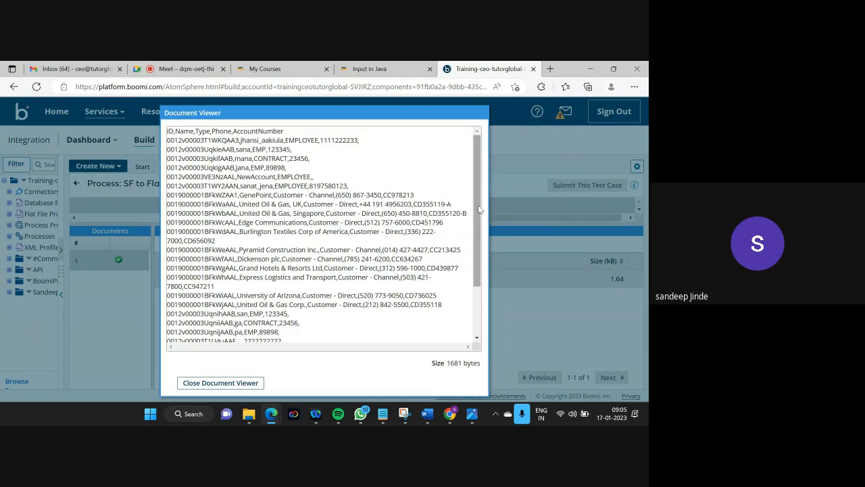
drag(478, 205, 471, 249)
scroll(326, 170, up, 3)
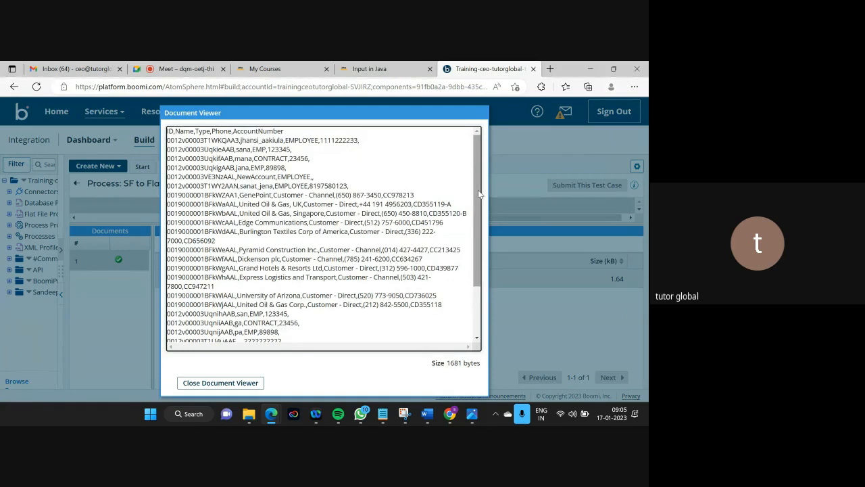
drag(478, 189, 481, 244)
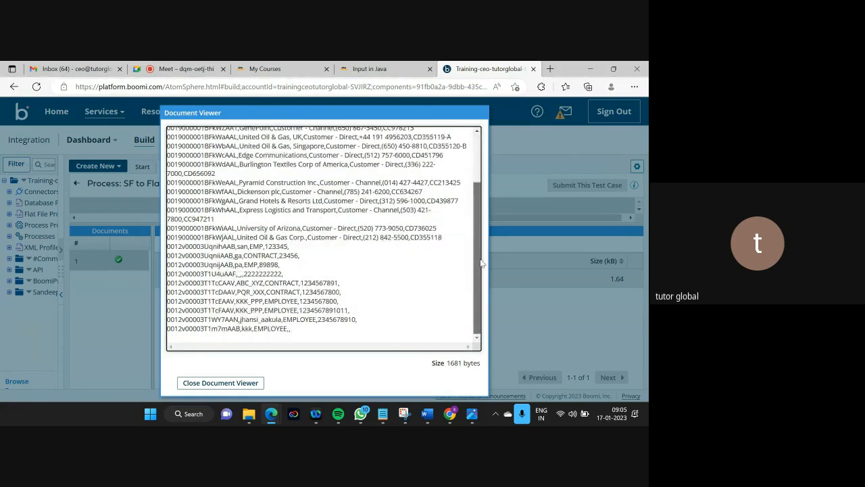
click(236, 385)
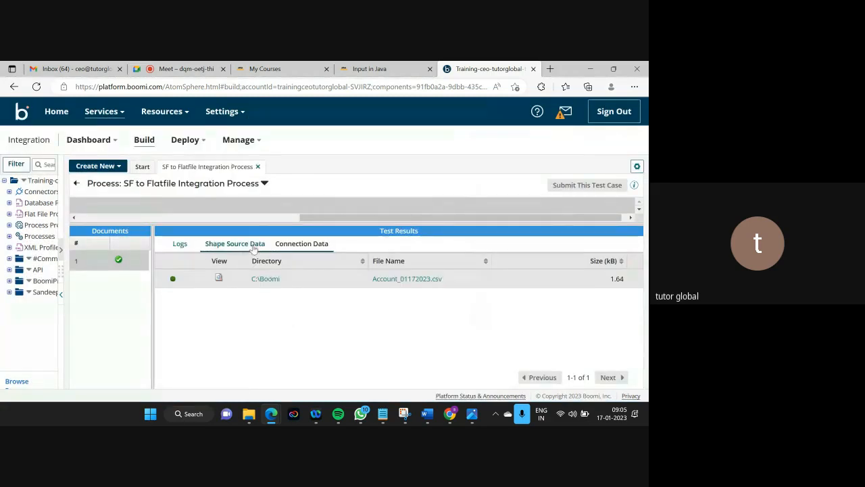
Enlarge the test canvas to review the tested flow, return to the process editor, and widen the component tree.
drag(272, 226, 368, 358)
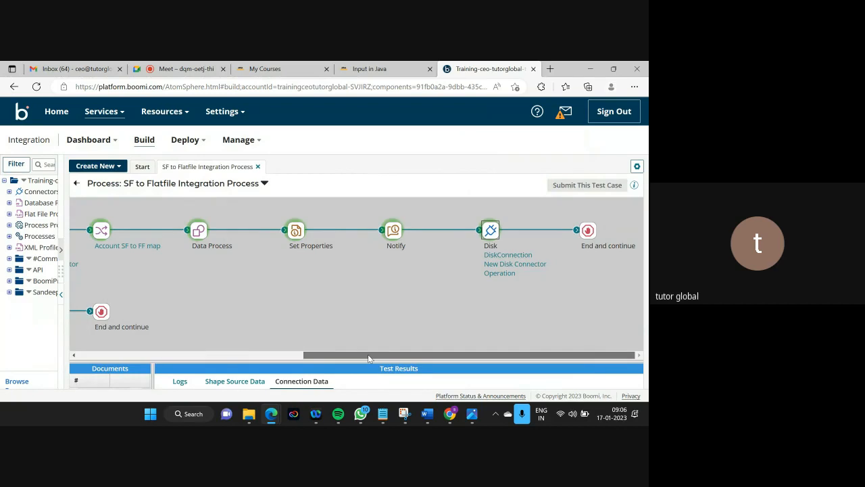
drag(368, 358, 351, 357)
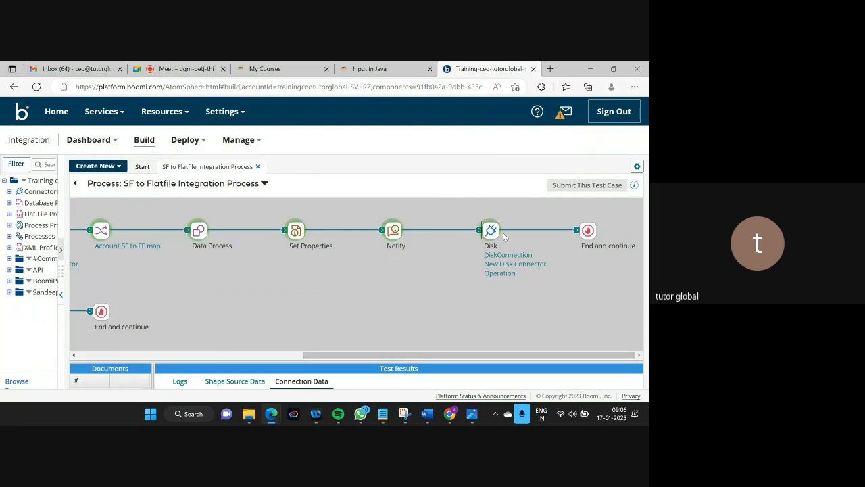
drag(312, 354, 192, 355)
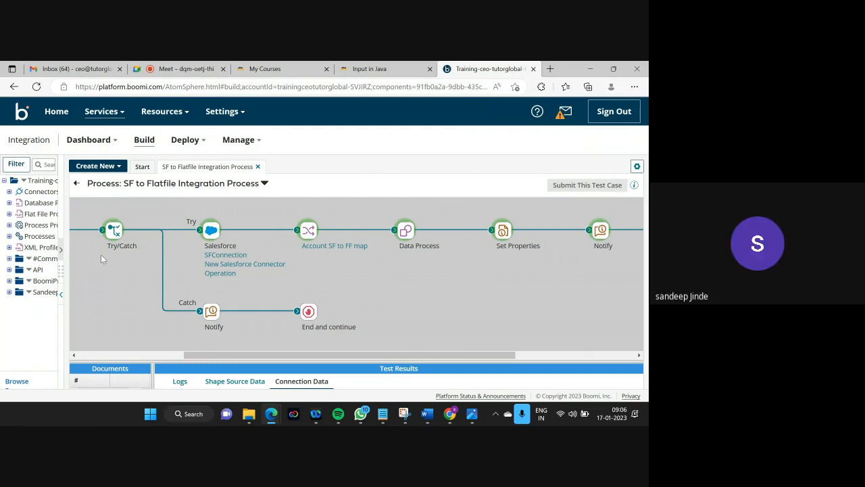
drag(363, 357, 479, 353)
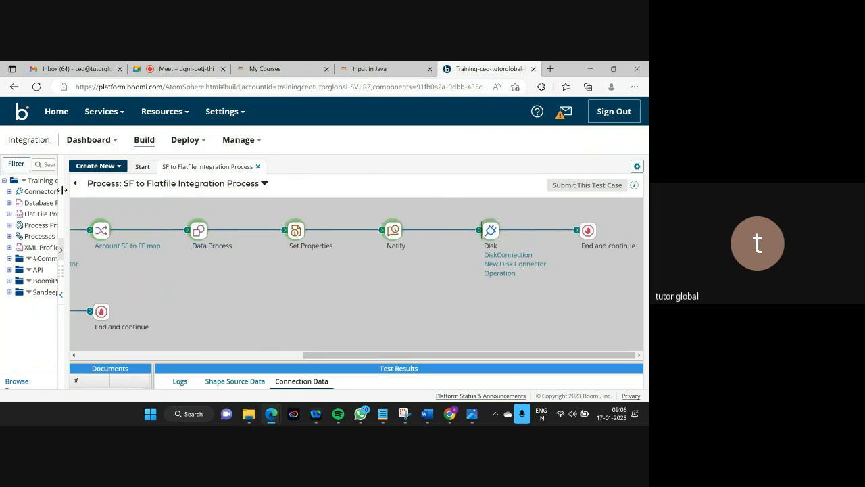
click(77, 184)
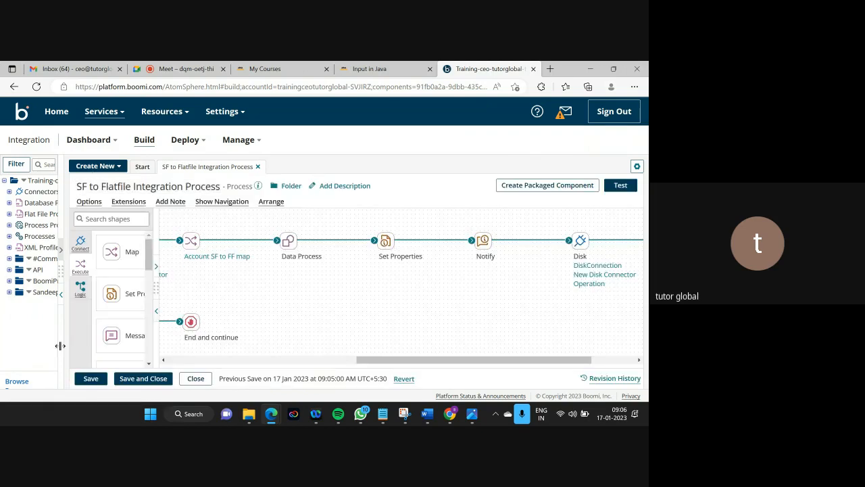
drag(60, 342, 172, 325)
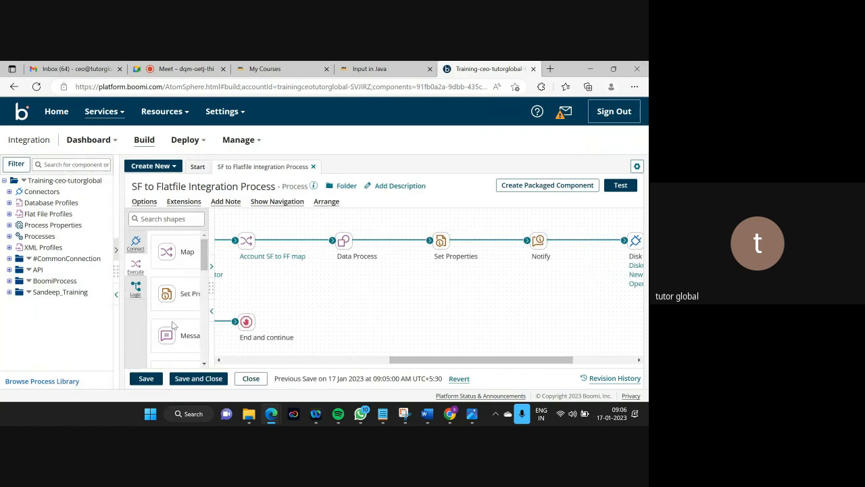
click(157, 166)
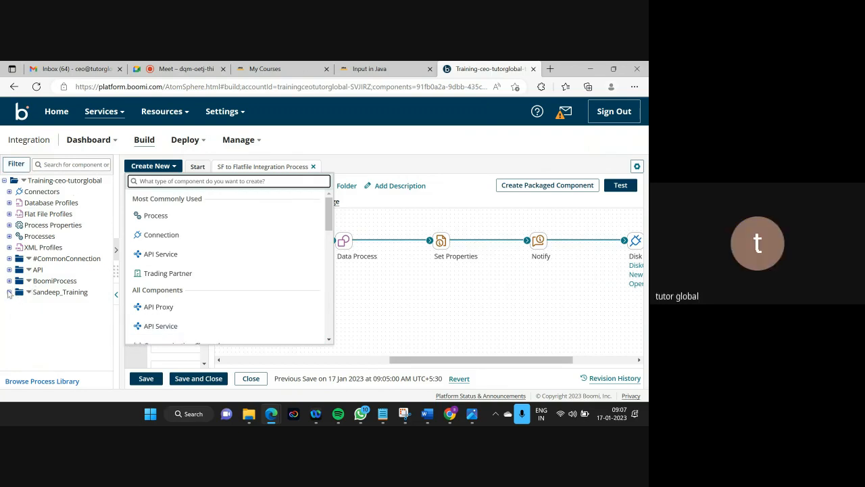
click(31, 294)
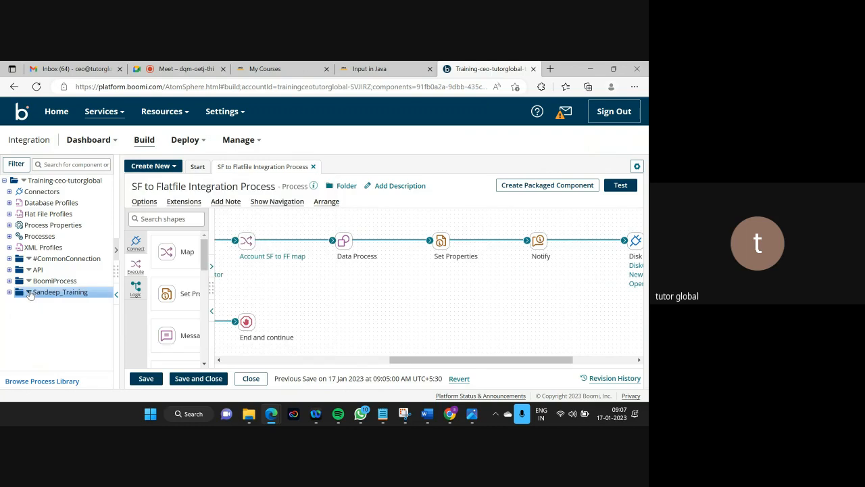
right_click(30, 295)
click(61, 305)
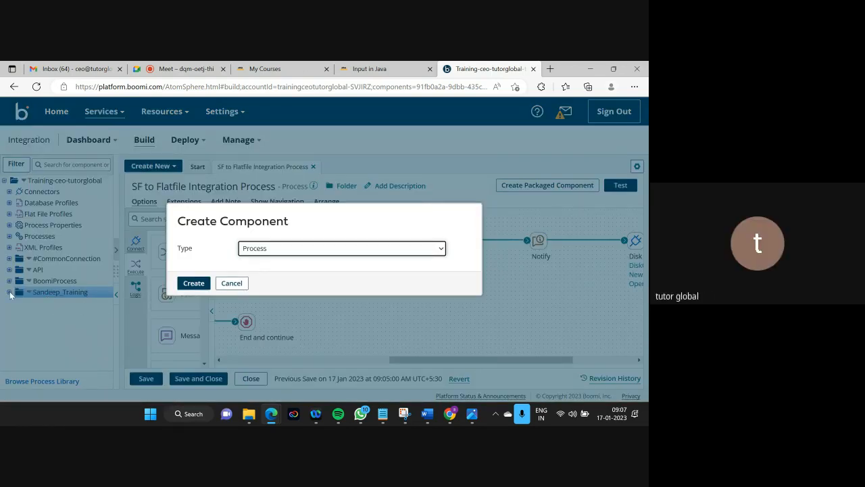
click(233, 284)
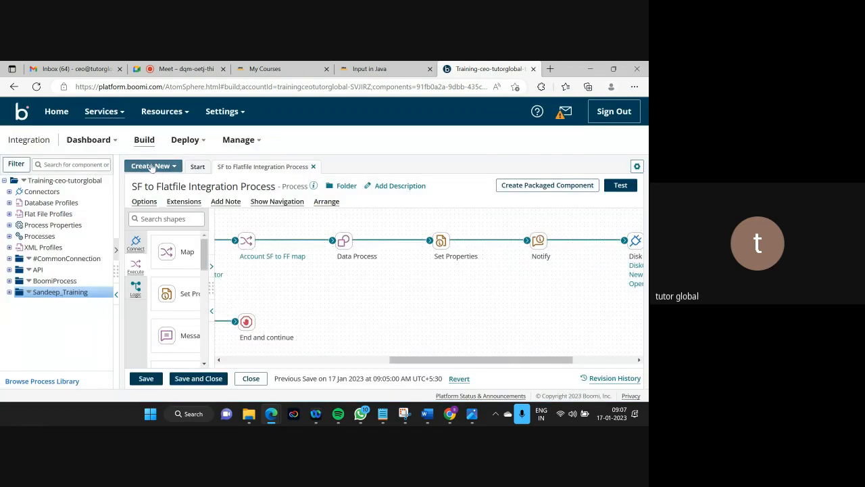
Create a new process whose Start shape is of type No Data.
click(150, 166)
click(155, 214)
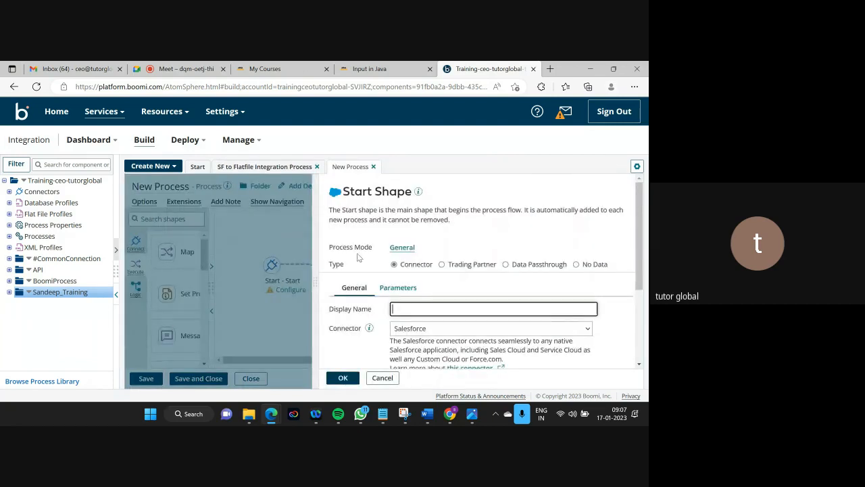
click(576, 264)
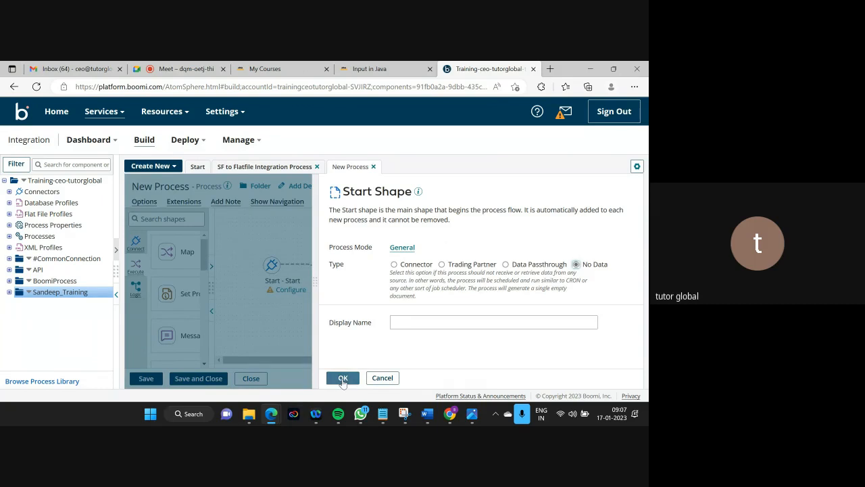
click(343, 379)
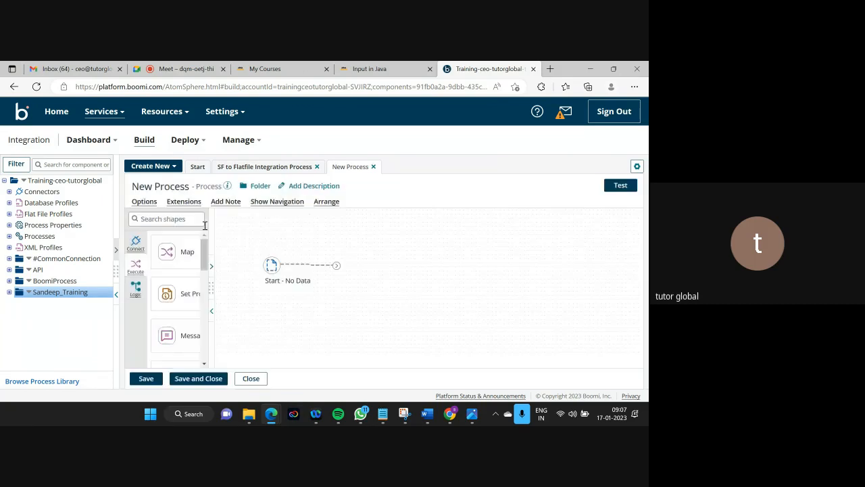
Rename the new process as "Account Upsert from FF to SF" and save it.
click(184, 187)
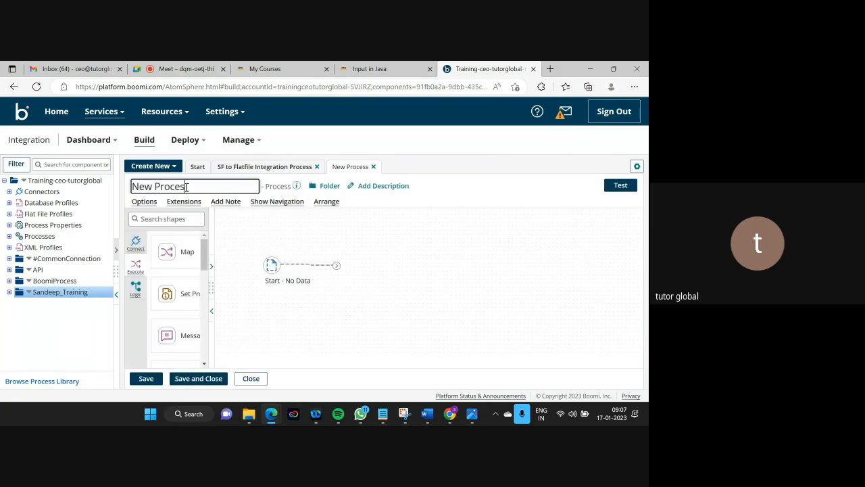
key(BackSpace)
key(BackSpace)
key(BackSpace)
key(BackSpace)
key(BackSpace)
key(BackSpace)
key(BackSpace)
key(BackSpace)
key(BackSpace)
key(BackSpace)
key(BackSpace)
text(FF)
key(BackSpace)
key(BackSpace)
text(Account Upsert)
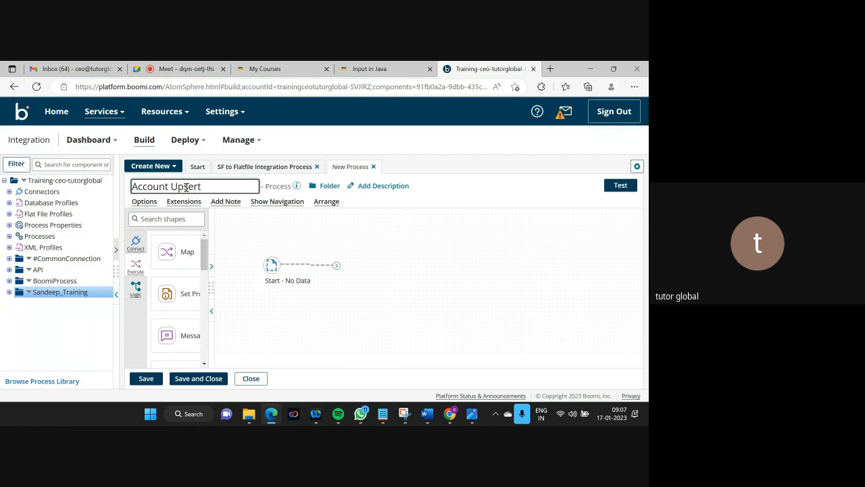
text( fr)
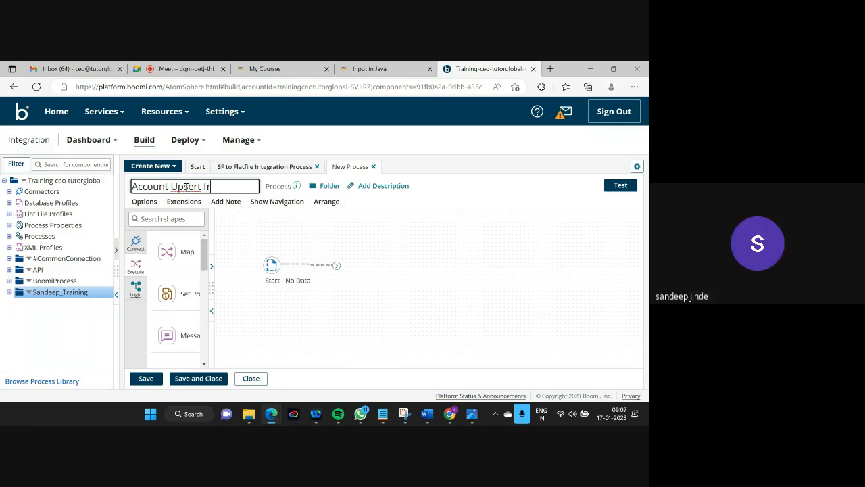
text(om FF )
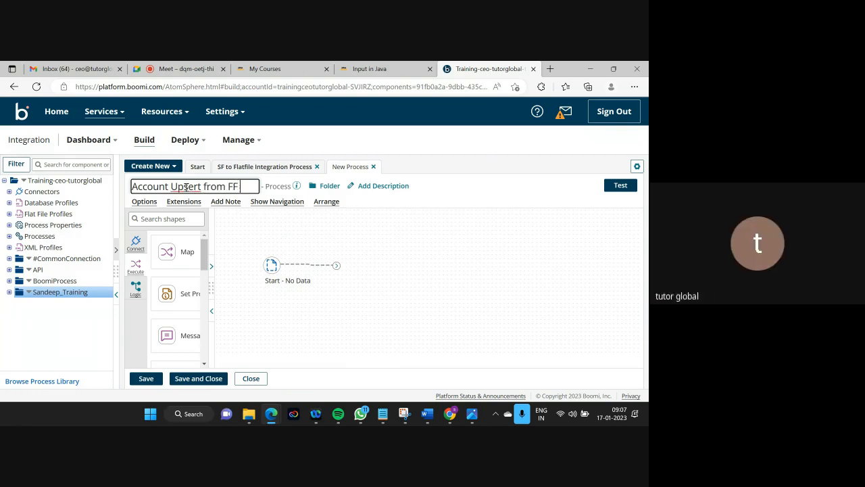
text(to SF)
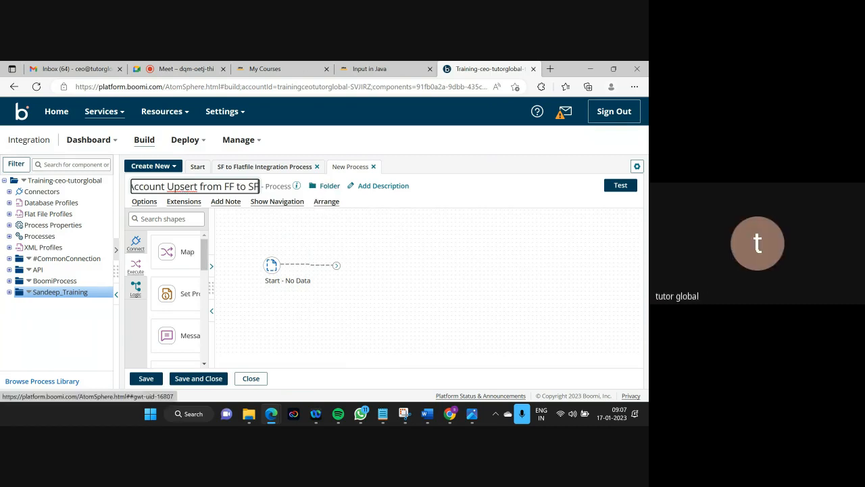
click(146, 379)
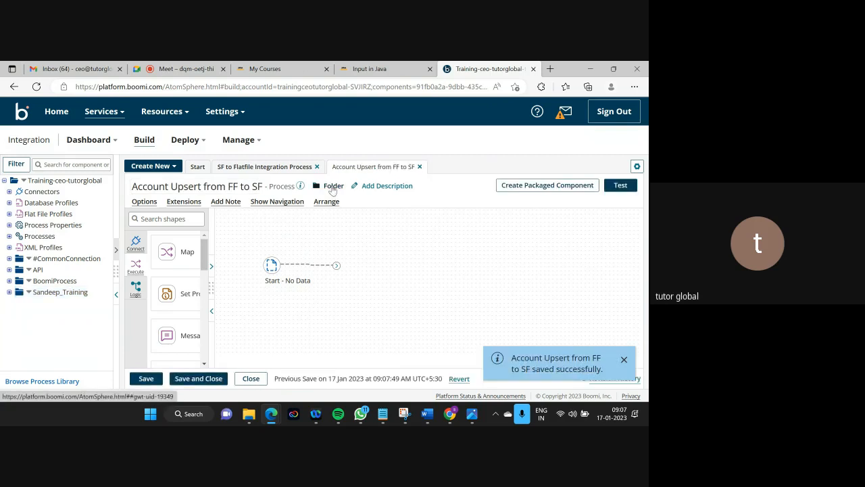
Move the Account Upsert from FF to SF process into the Sandeep_Training folder.
click(332, 187)
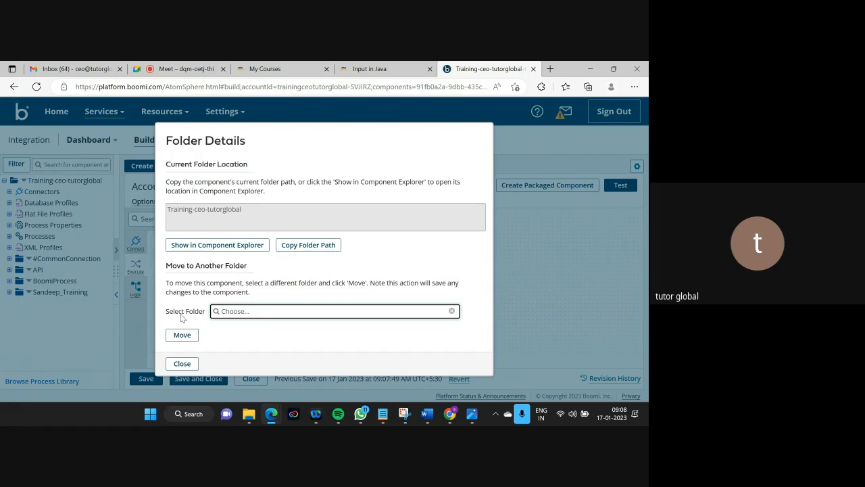
click(215, 310)
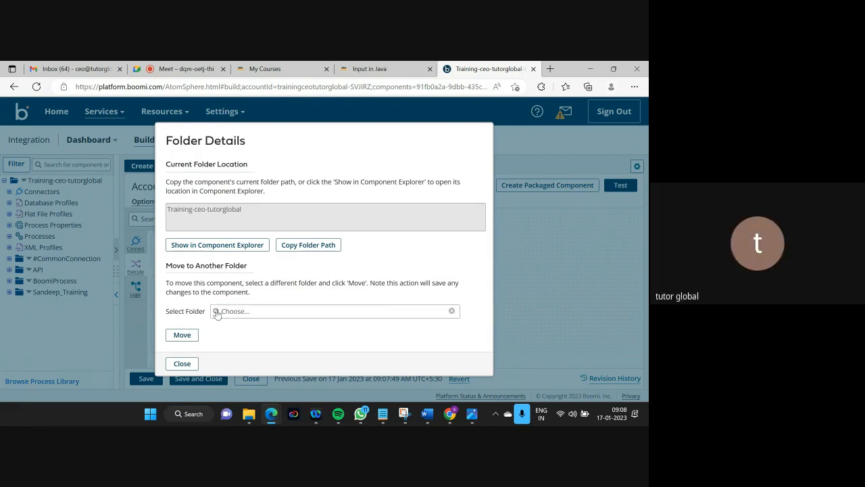
click(261, 278)
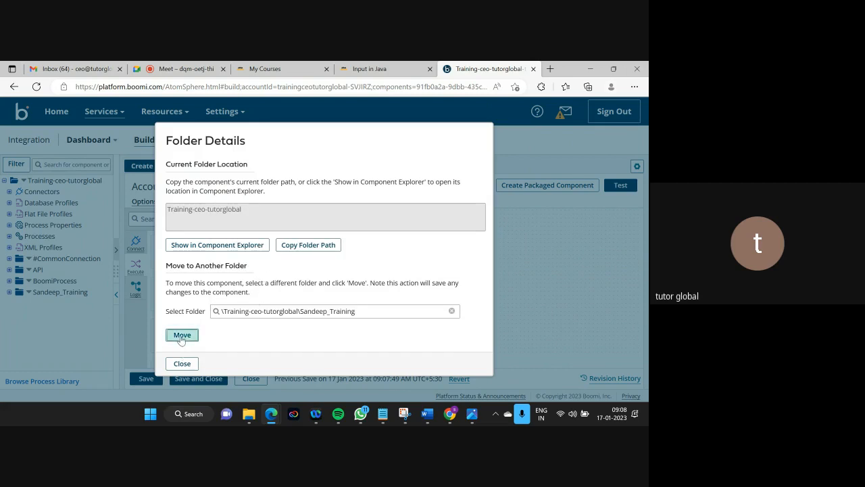
click(181, 335)
click(279, 290)
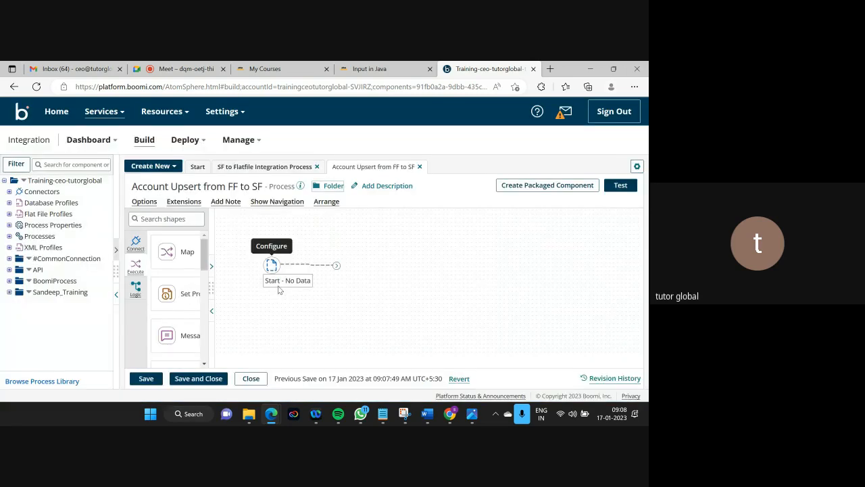
Expand the Sandeep_Training folder and its Processes, and look at the folder's available actions without choosing one.
click(8, 293)
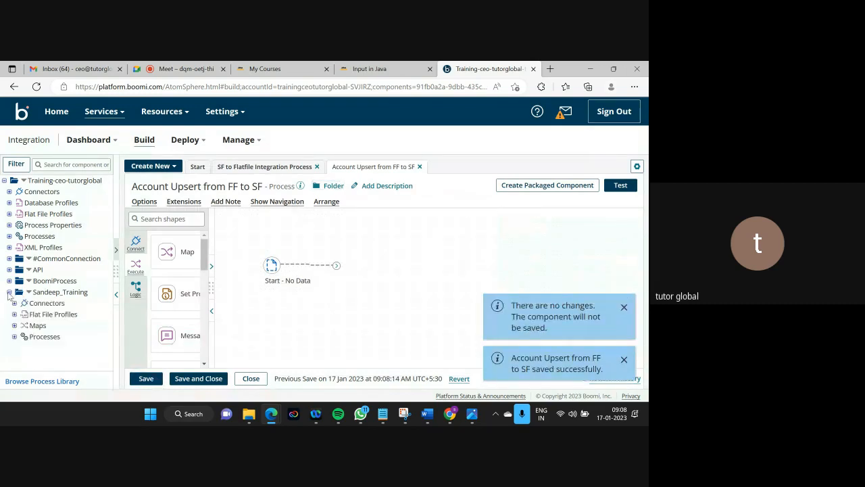
click(14, 336)
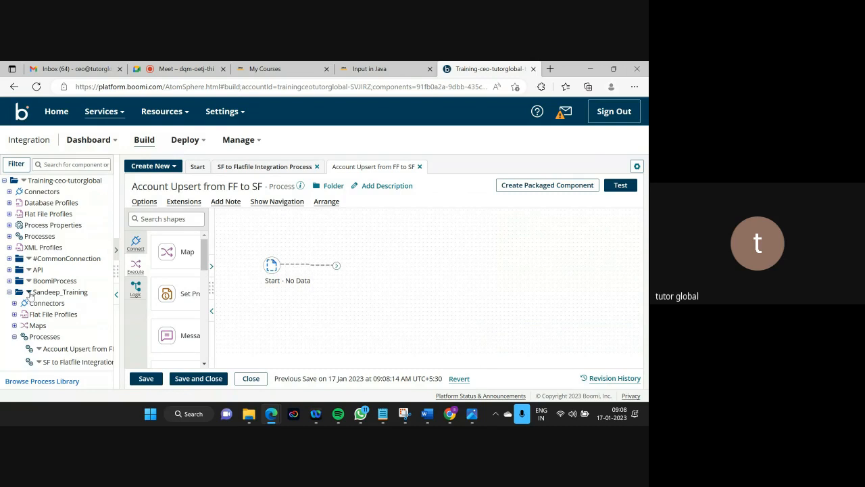
right_click(28, 296)
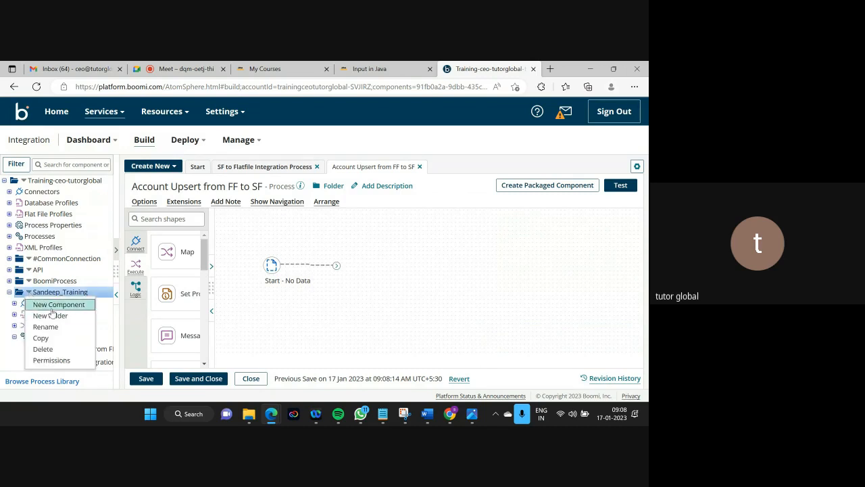
click(235, 356)
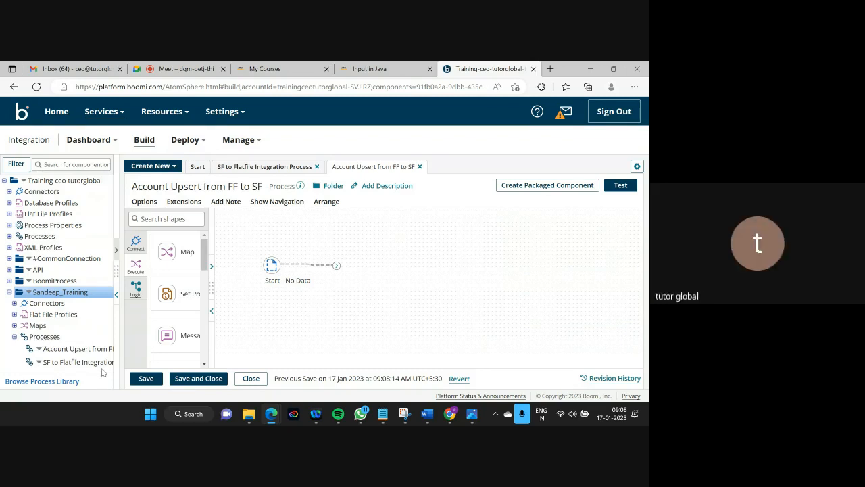
Add a Disk connector shape to the process canvas and keep its action as Get.
click(159, 219)
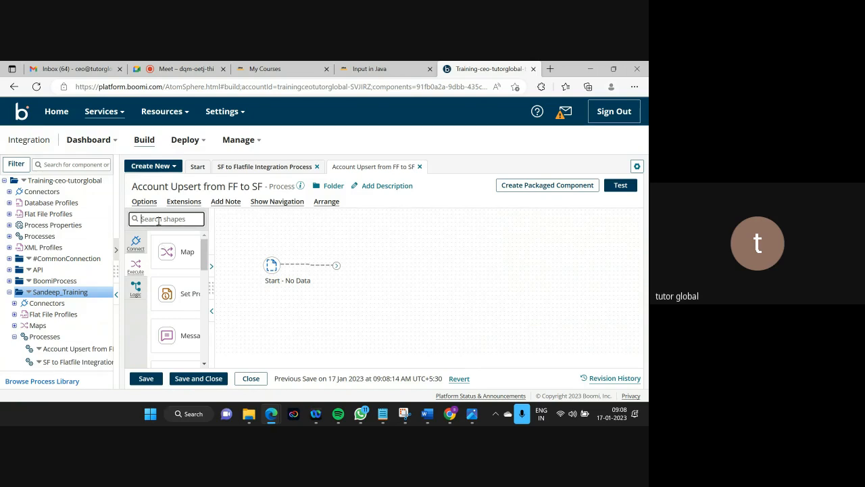
text(disk)
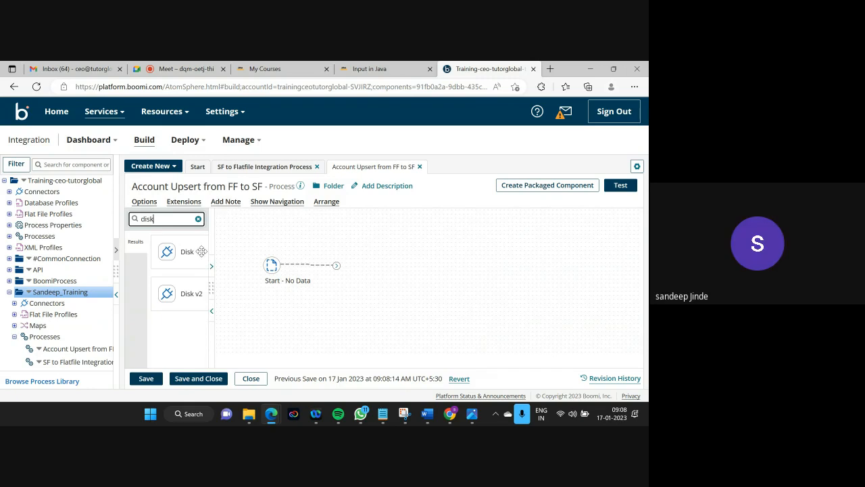
drag(202, 252, 373, 278)
drag(635, 276, 638, 346)
click(436, 251)
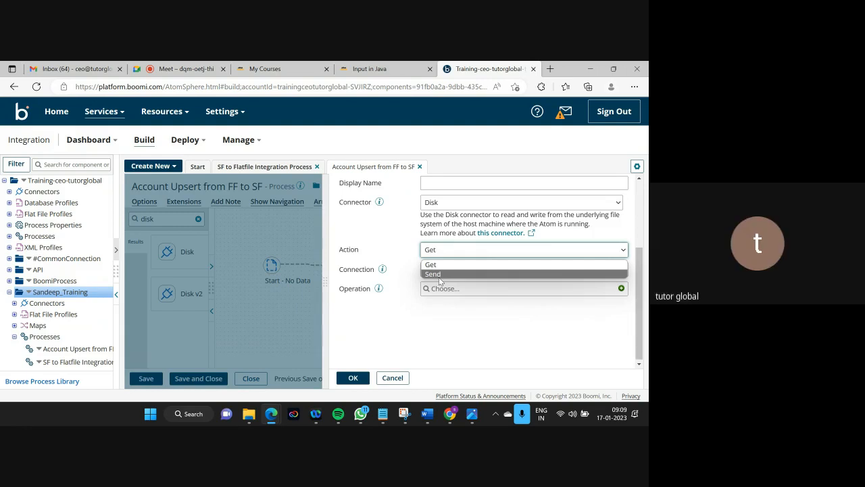
click(435, 316)
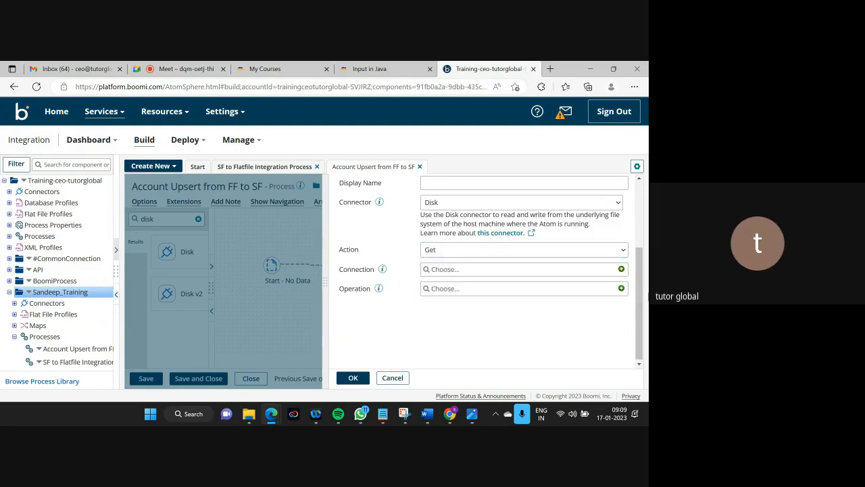
Create a new operation for the Disk connector and name it "Get Account data operation".
click(622, 290)
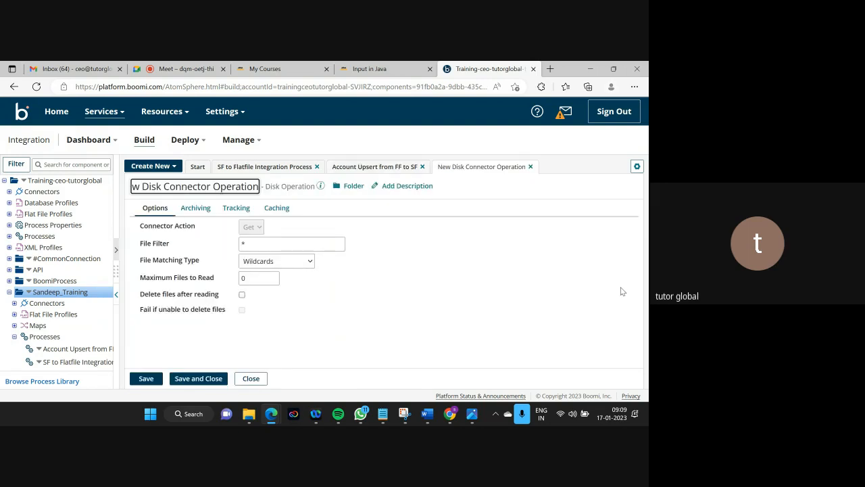
key(BackSpace)
key(BackSpace)
key(BackSpace)
key(BackSpace)
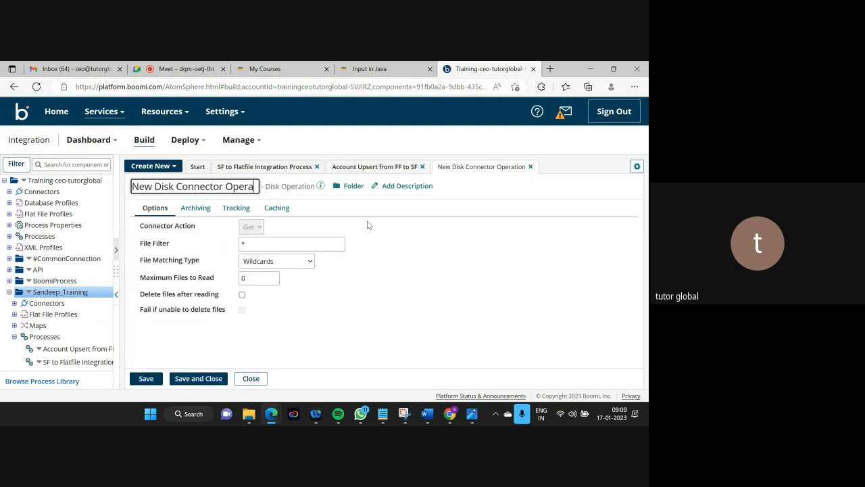
key(BackSpace)
key(BackSpace)
key(BackSpace)
key(BackSpace)
key(BackSpace)
key(BackSpace)
key(BackSpace)
key(BackSpace)
key(BackSpace)
key(BackSpace)
key(BackSpace)
key(BackSpace)
key(BackSpace)
key(BackSpace)
key(BackSpace)
key(BackSpace)
key(BackSpace)
key(BackSpace)
key(BackSpace)
key(BackSpace)
text(Account)
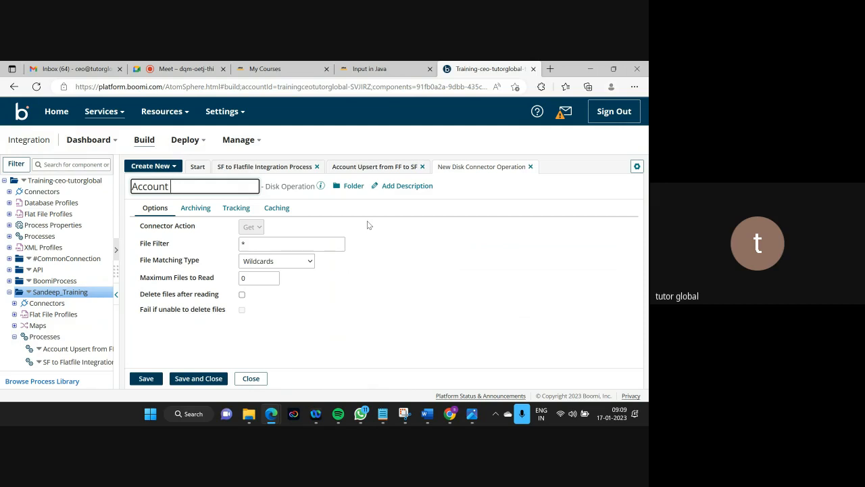
key(ctrl+a)
key(BackSpace)
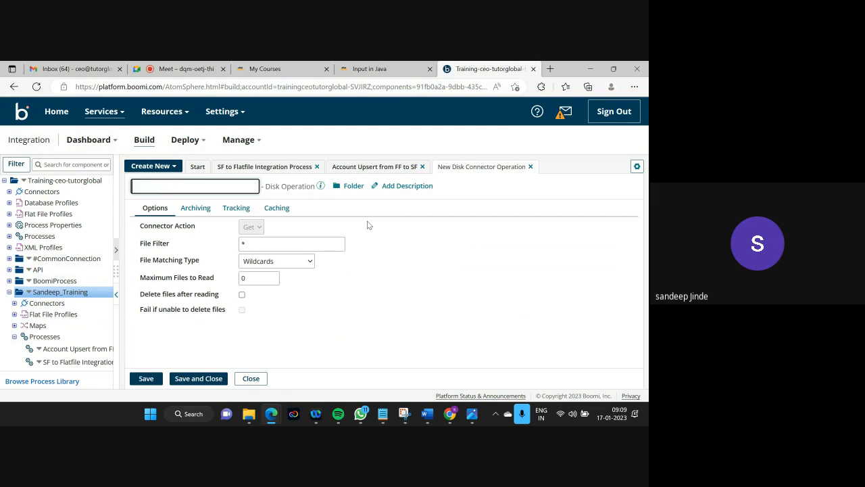
text(Get Account data ope)
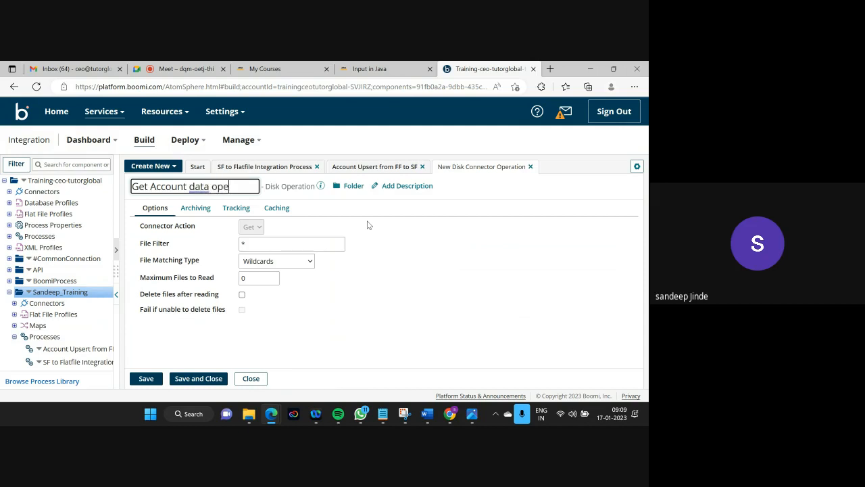
text(ration)
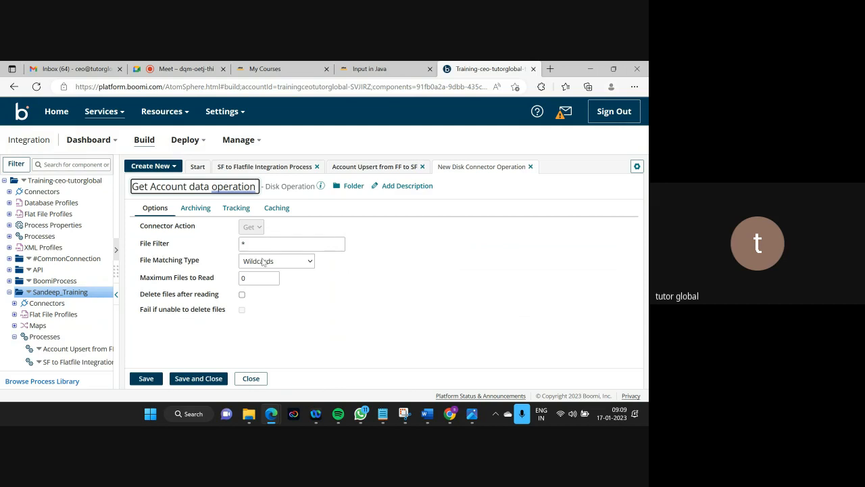
Look at the available file matching types, and check the Boomi folder's contents in File Explorer before returning to the disk operation.
click(304, 267)
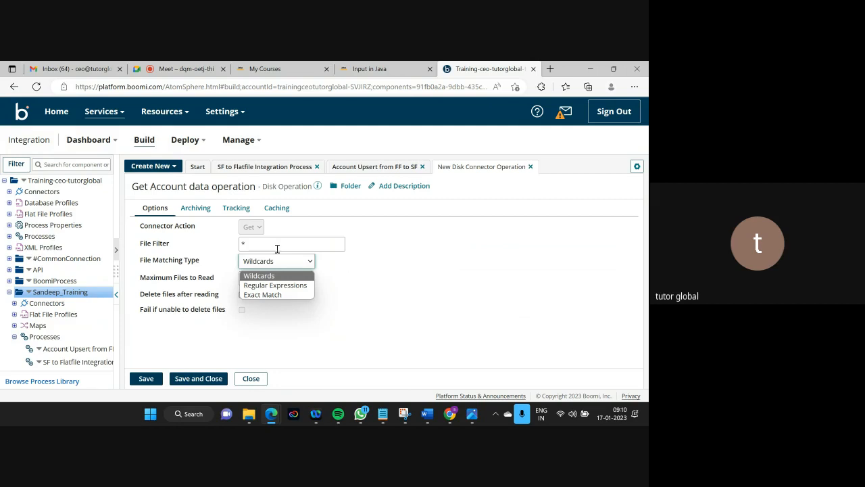
click(343, 330)
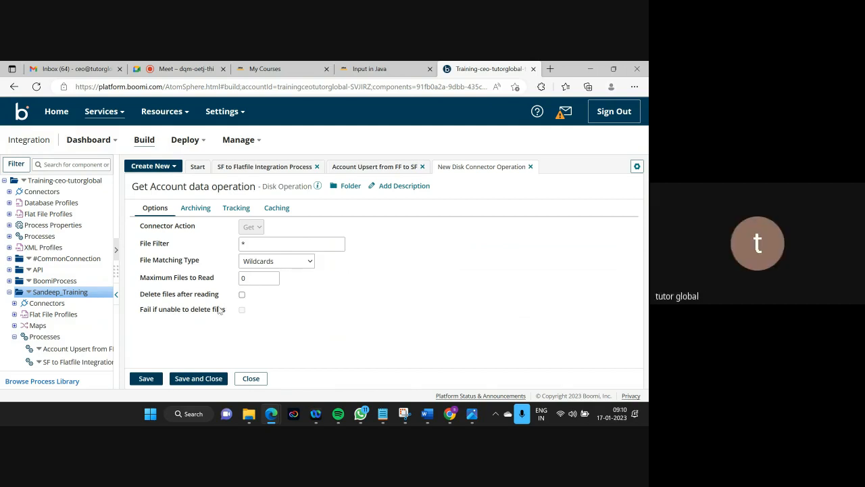
click(249, 414)
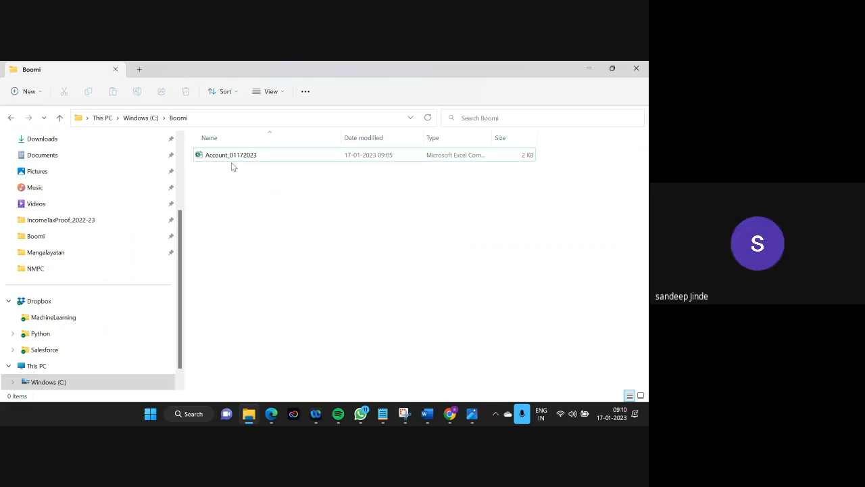
key(alt+Tab)
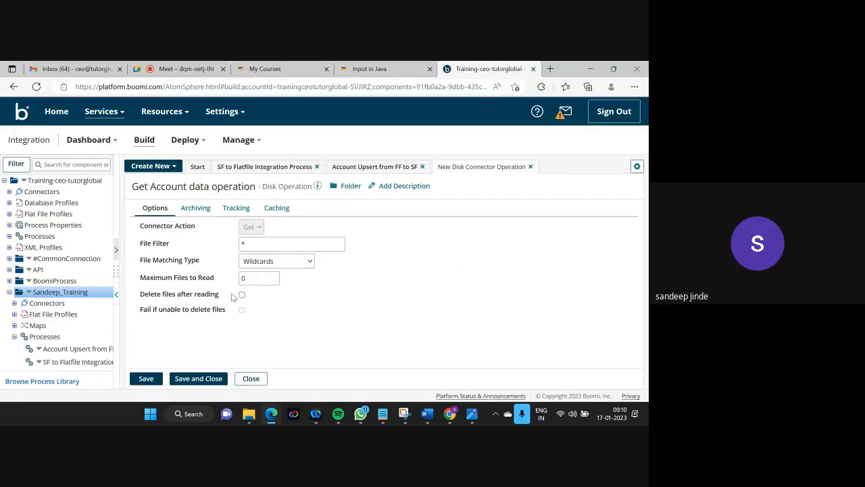
Try the disk operation's Delete files after reading option on and off, leaving it cleared.
click(242, 294)
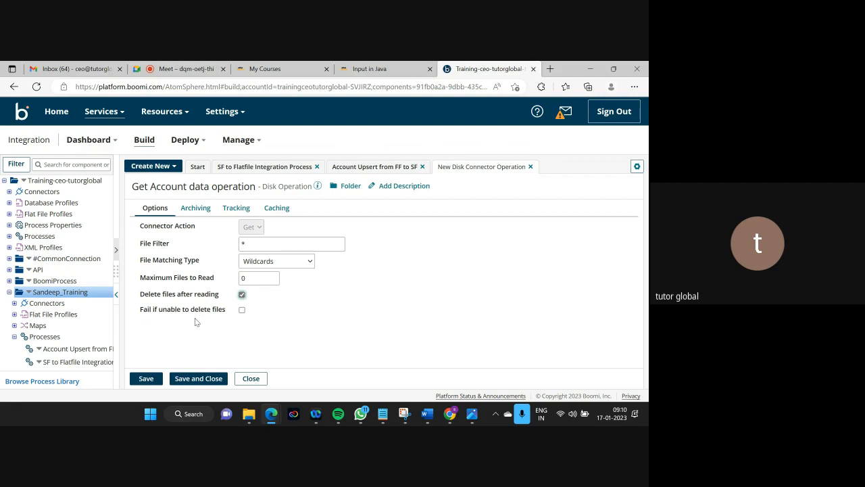
click(242, 295)
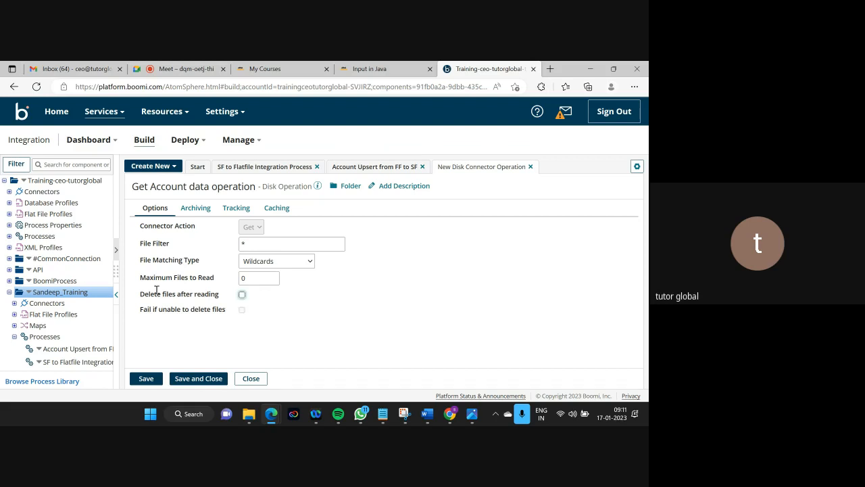
click(242, 295)
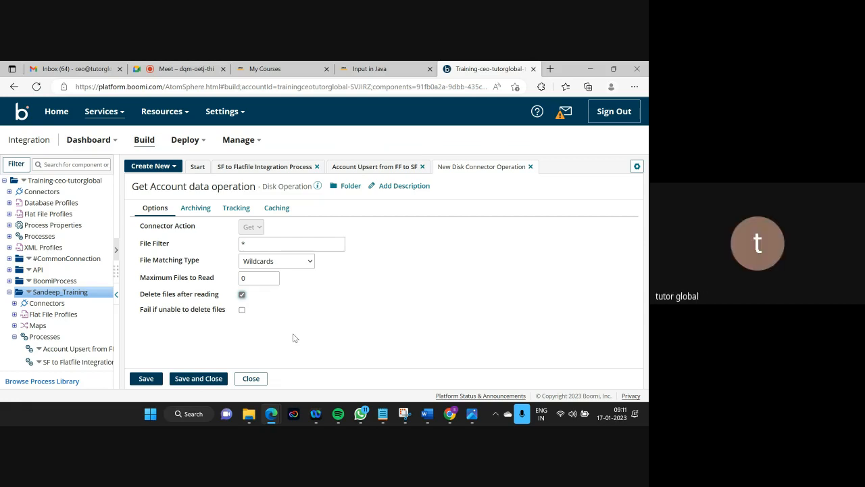
click(242, 296)
Switch to File Explorer and create a new text document named Account in the C: drive's Boomi folder.
mouse_move(240, 412)
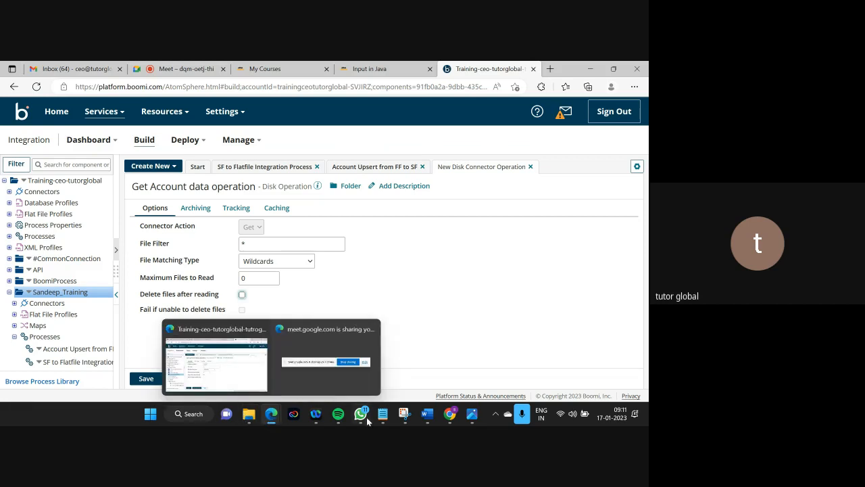
click(248, 414)
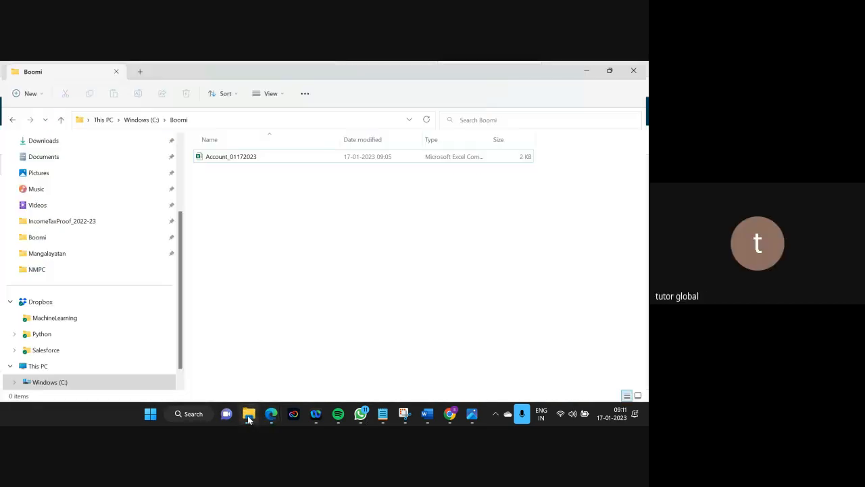
right_click(257, 192)
mouse_move(289, 272)
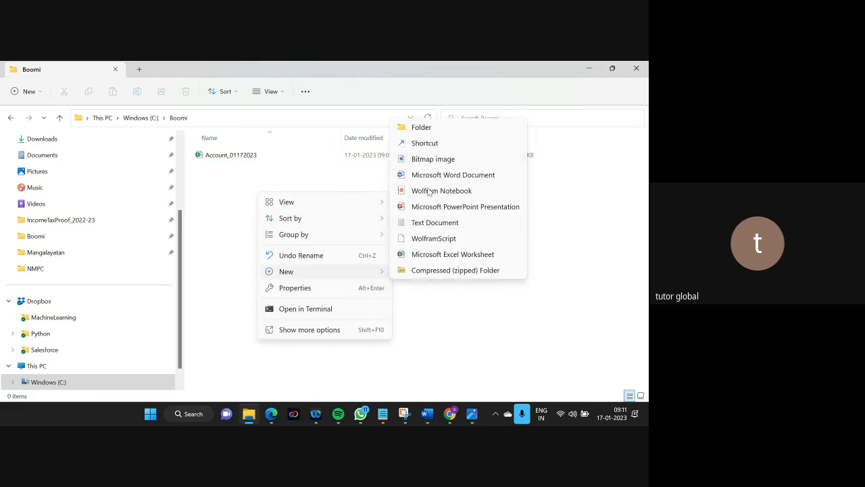
click(434, 224)
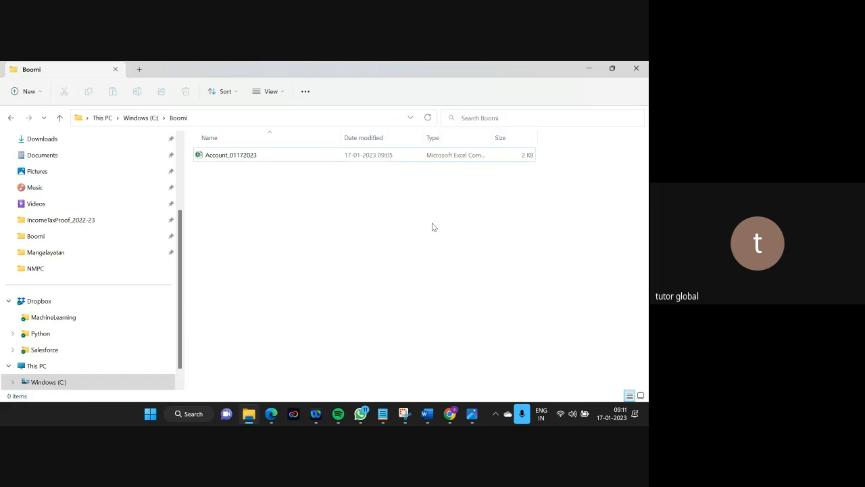
text(Accou)
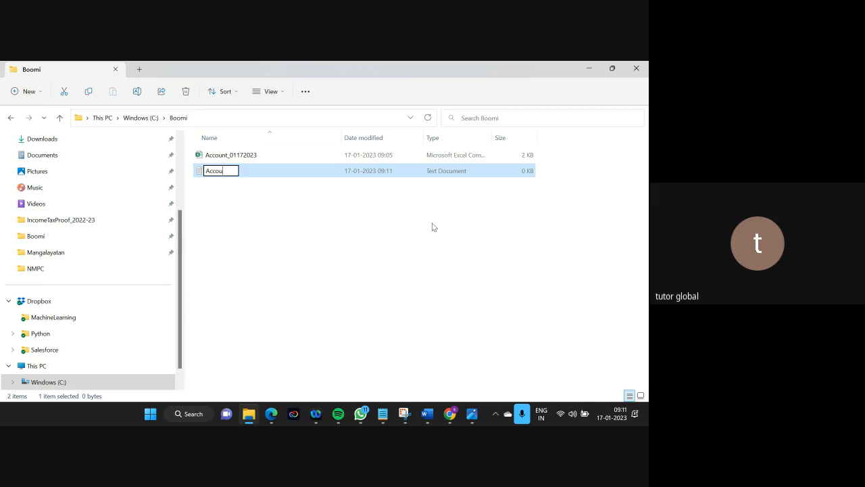
text(nt.txt)
key(Return)
click(240, 157)
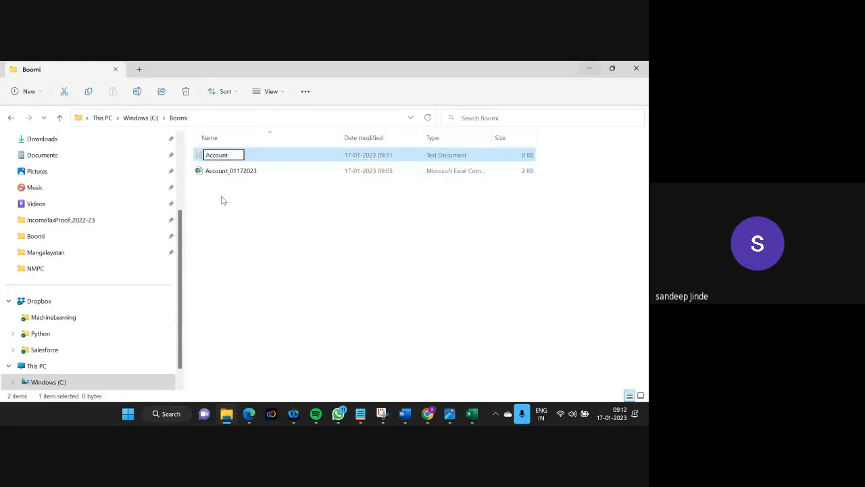
key(Return)
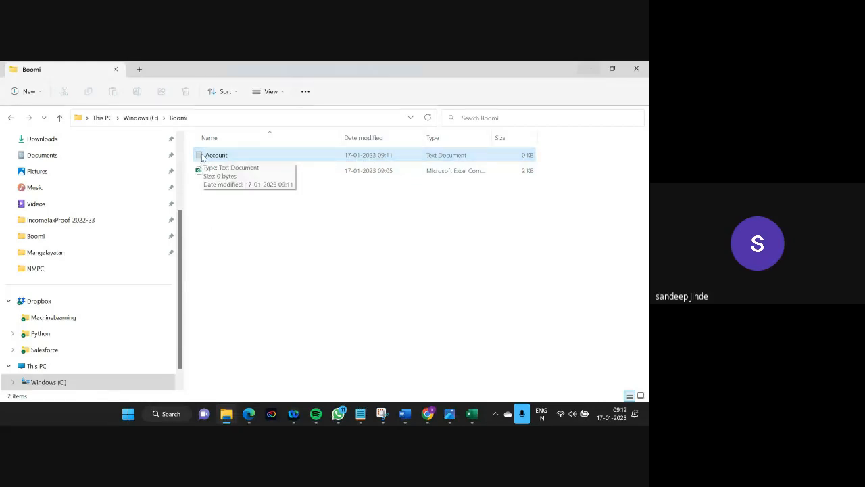
Open the Account text file in Notepad and enter the start of the header row: "AccountID,Name,Type,".
double_click(203, 156)
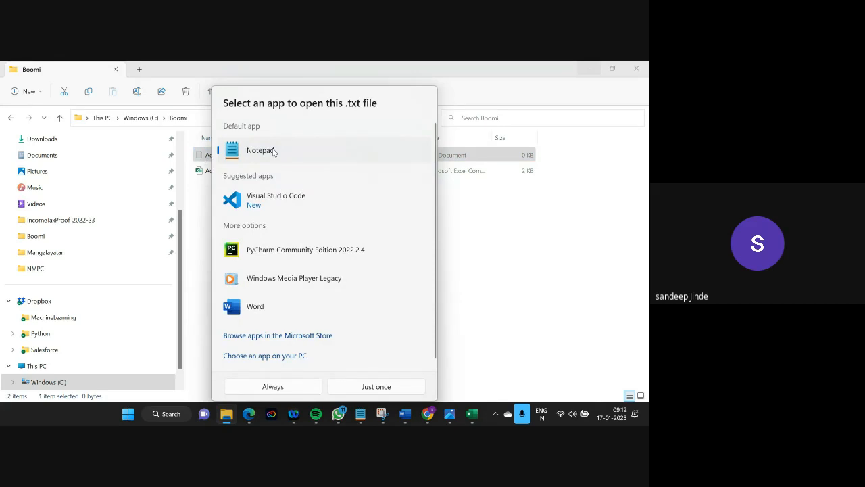
double_click(264, 153)
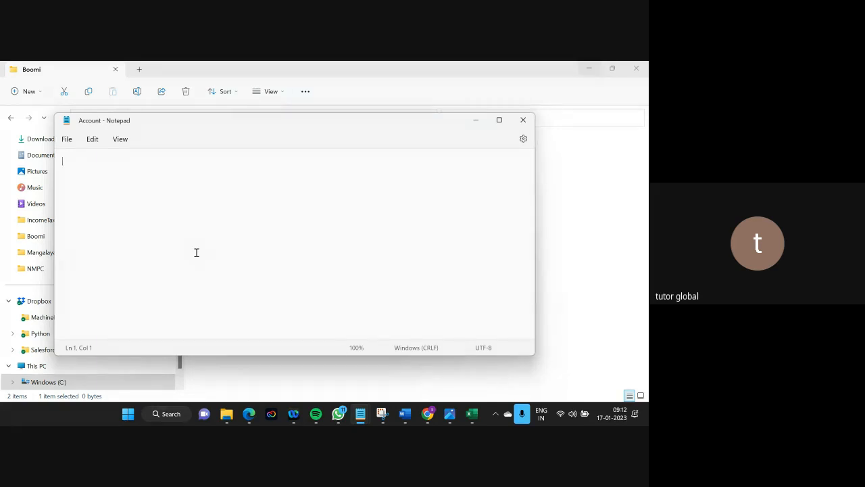
text(AccountID,Name,Type,)
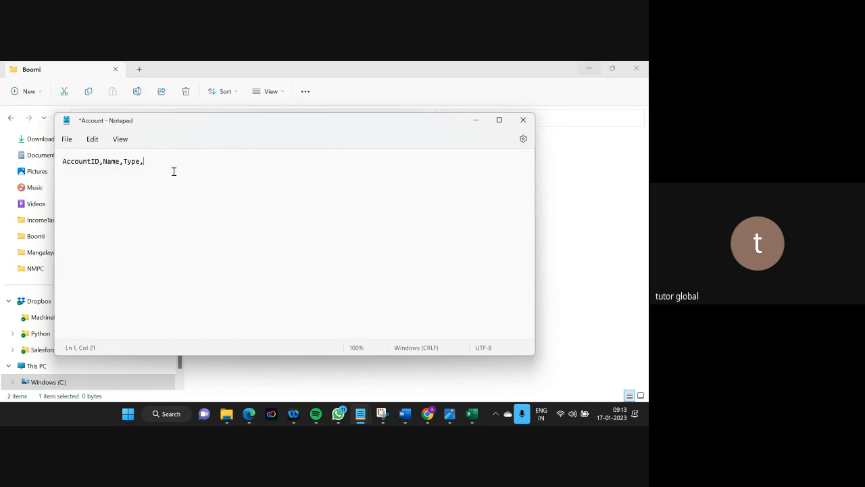
text(No)
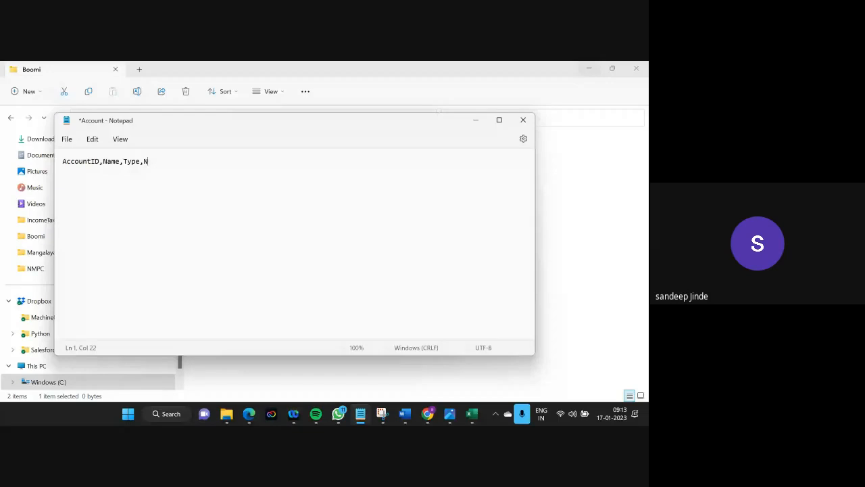
key(BackSpace)
Switch to the browser, open login.salesforce.com in a new tab, and log in to Salesforce with the first saved username.
mouse_move(234, 399)
click(203, 365)
click(551, 69)
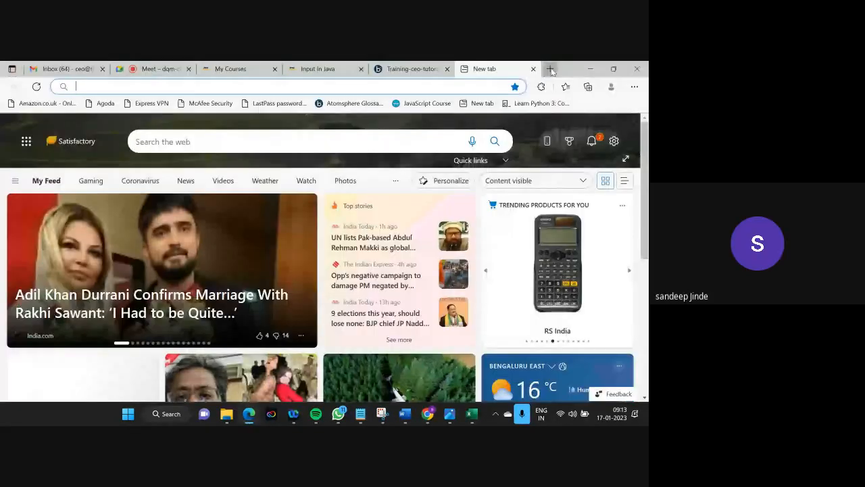
text(login.salesforce.com)
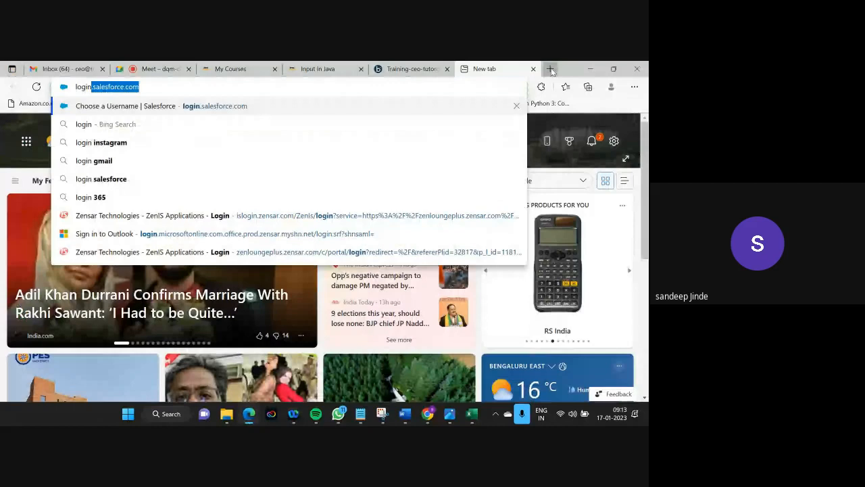
key(Return)
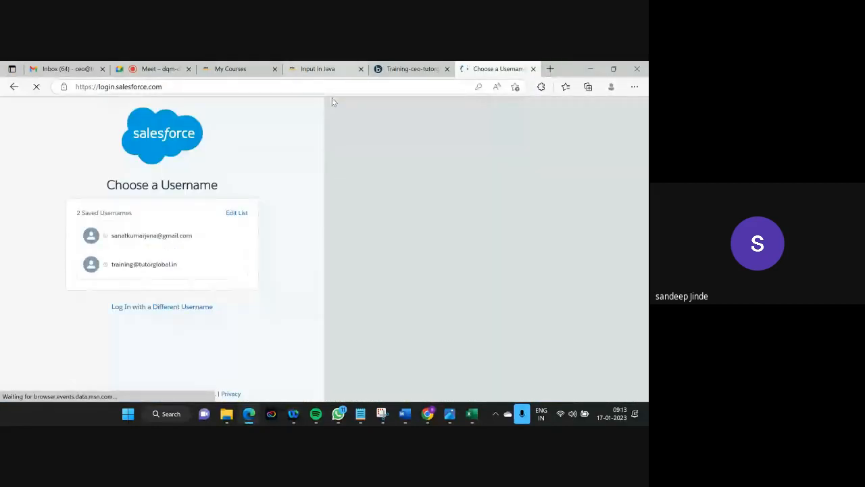
click(155, 238)
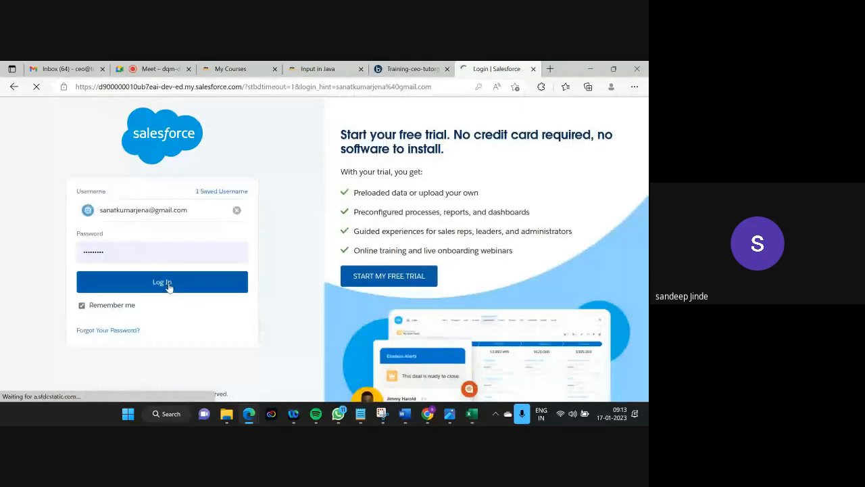
click(162, 282)
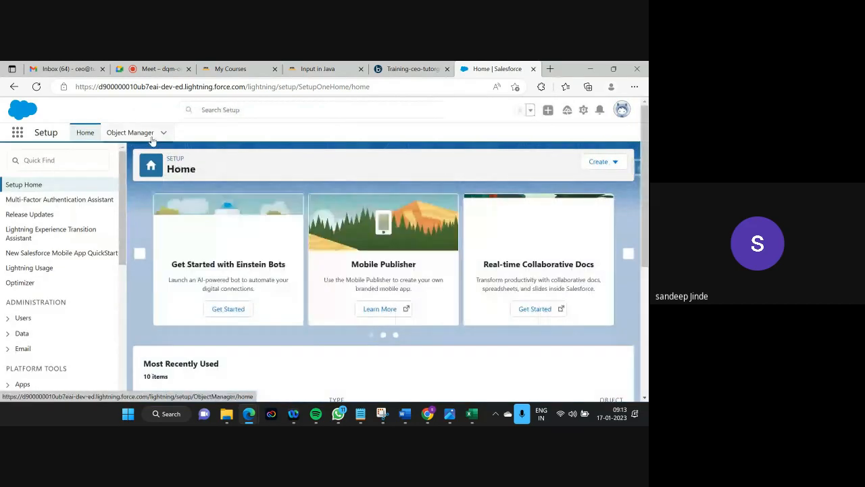
Open the Account object's Fields & Relationships in Salesforce Object Manager and look through the list of available fields.
click(151, 136)
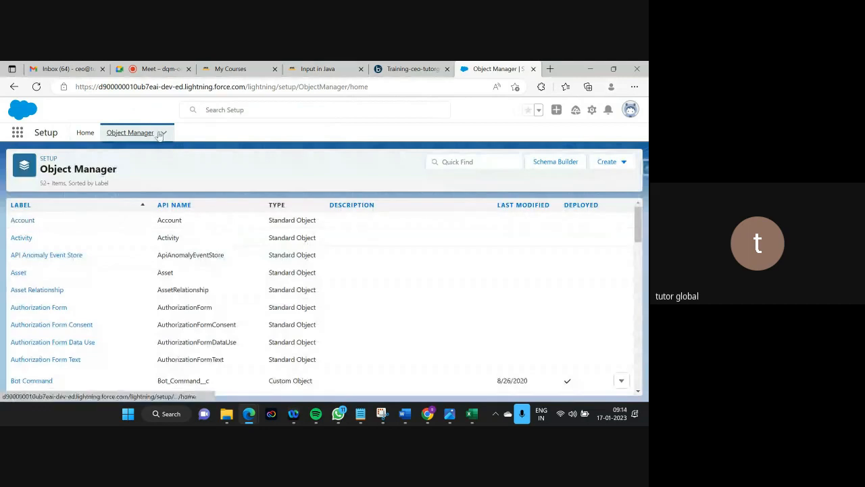
click(24, 222)
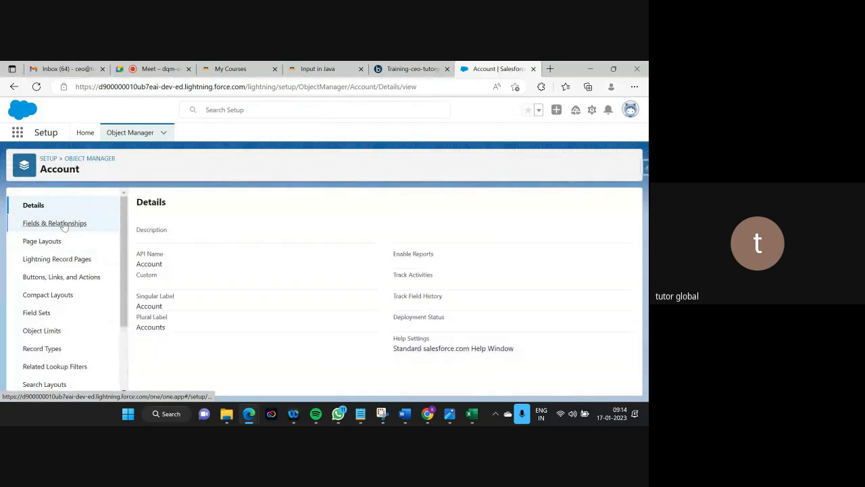
click(64, 225)
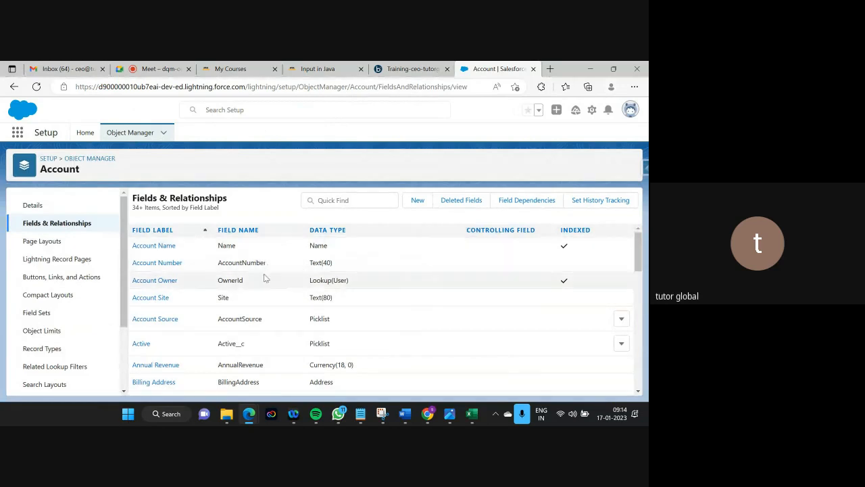
scroll(323, 280, down, 1)
scroll(323, 280, down, 5)
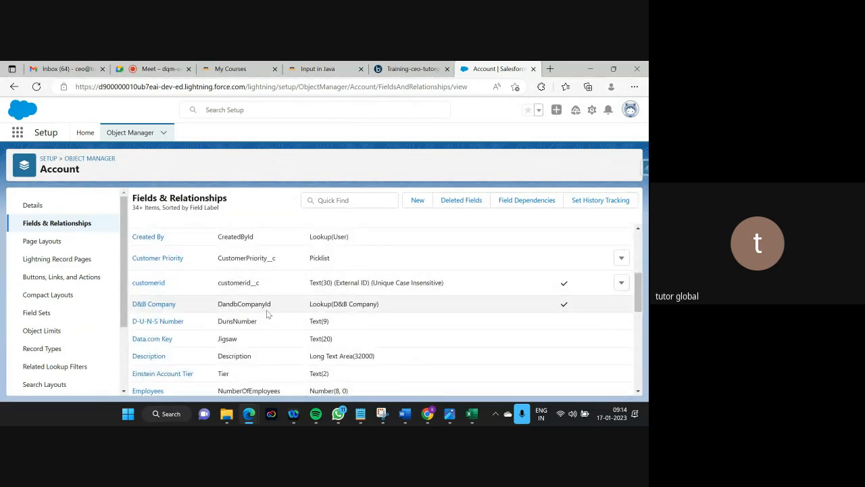
scroll(271, 315, down, 1)
scroll(271, 315, down, 1)
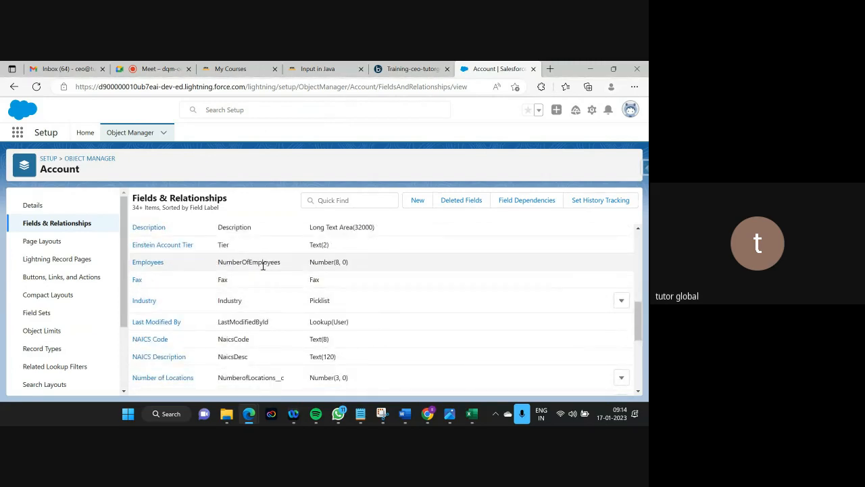
scroll(263, 267, down, 2)
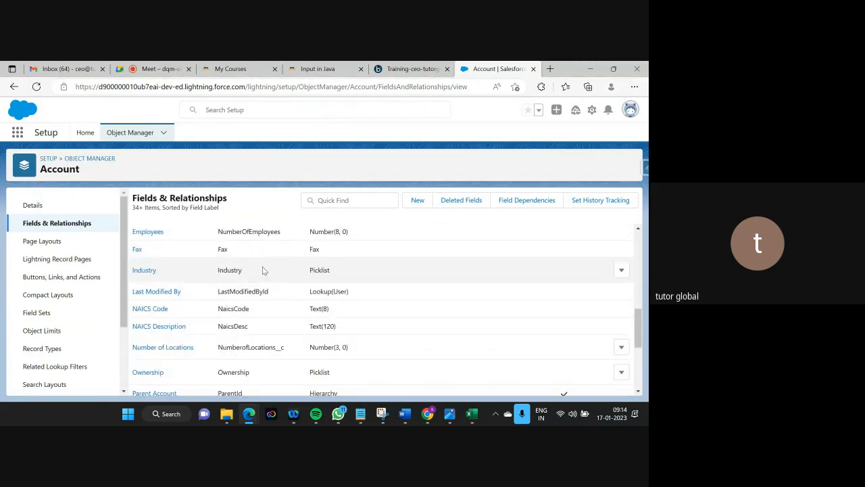
scroll(262, 266, down, 2)
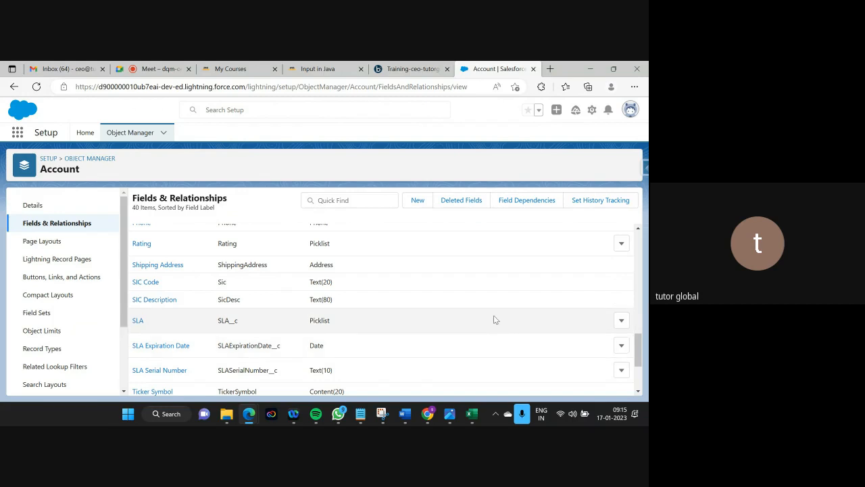
scroll(486, 315, down, 3)
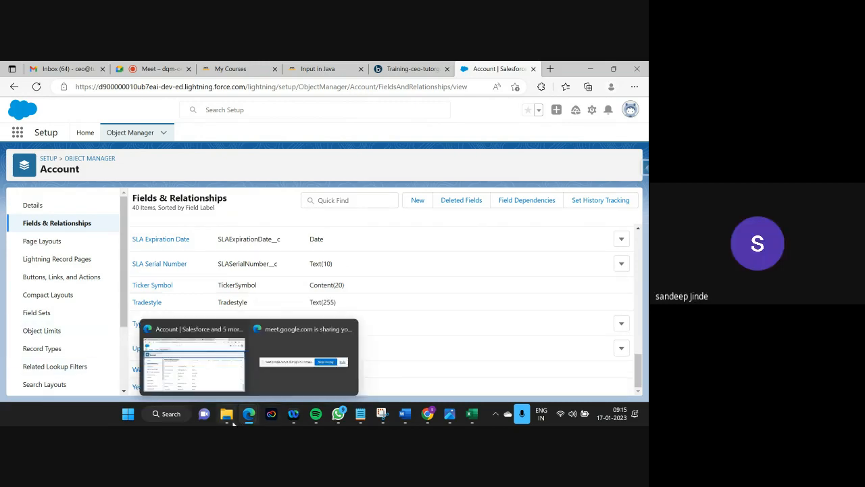
Check the header row in the Account text file, and return to Salesforce to review the remaining Account fields.
click(449, 415)
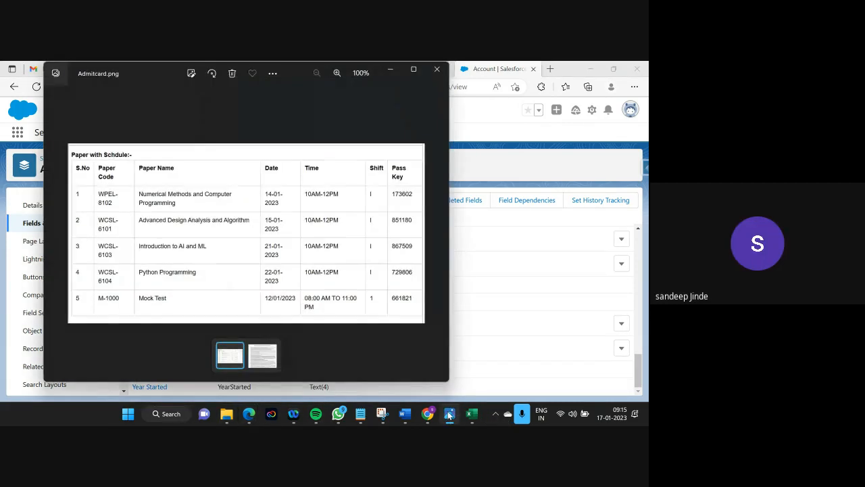
click(449, 415)
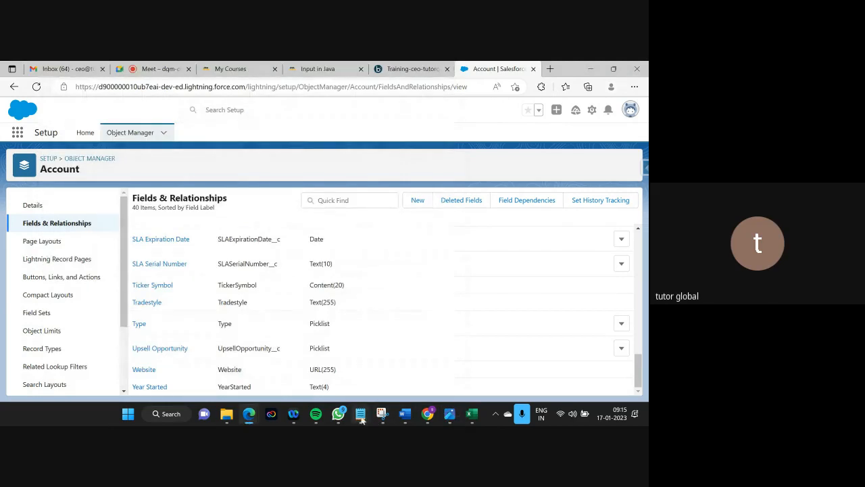
mouse_move(360, 418)
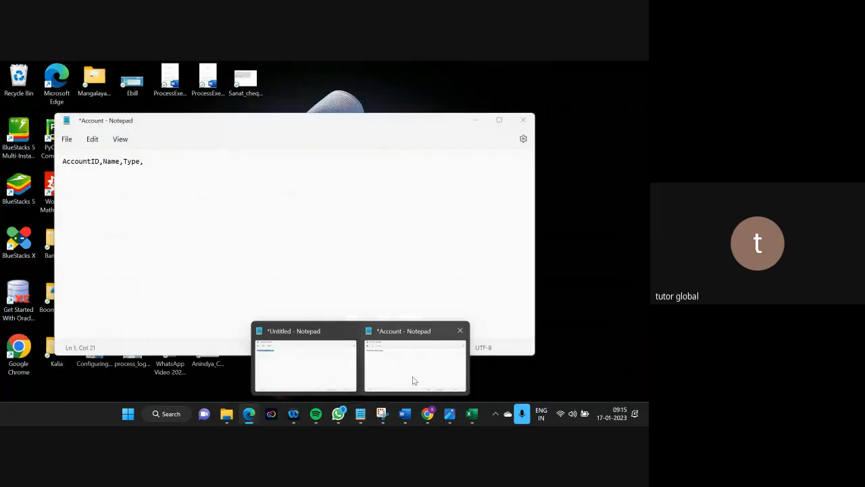
click(414, 379)
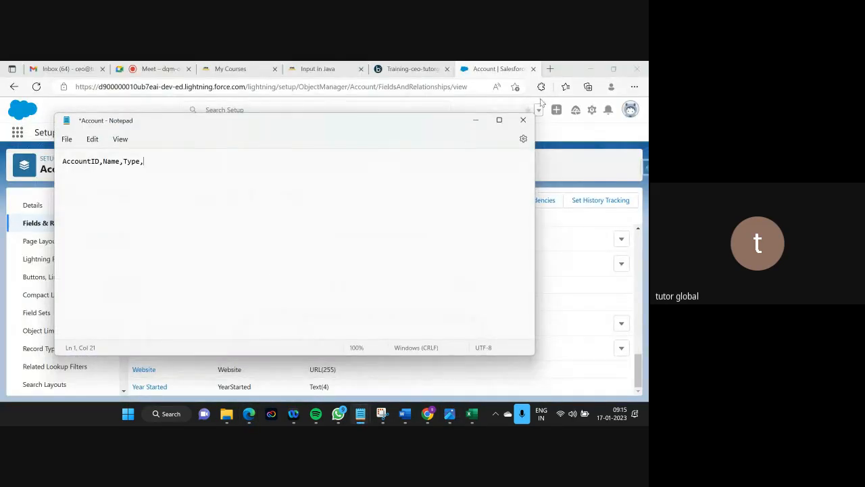
click(474, 120)
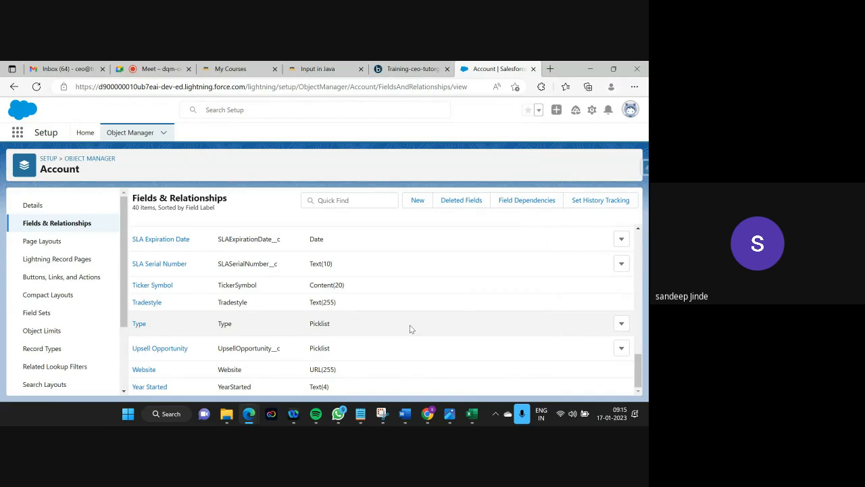
scroll(409, 328, up, 1)
scroll(409, 328, up, 2)
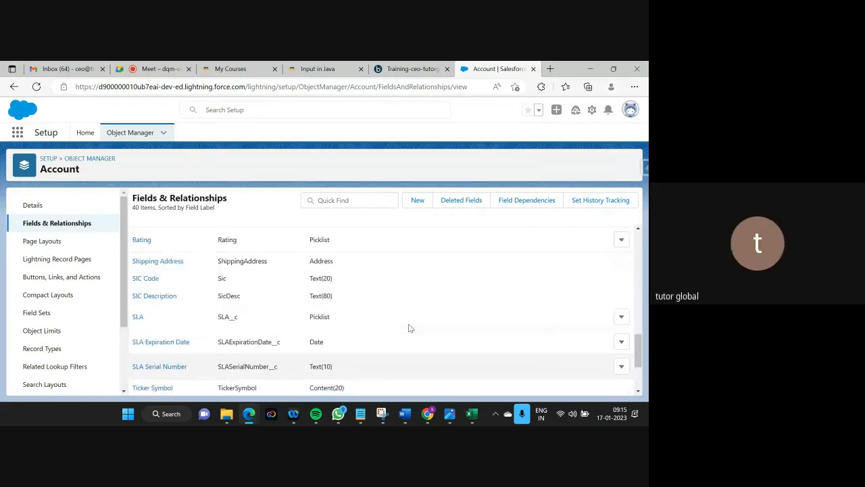
scroll(409, 328, up, 2)
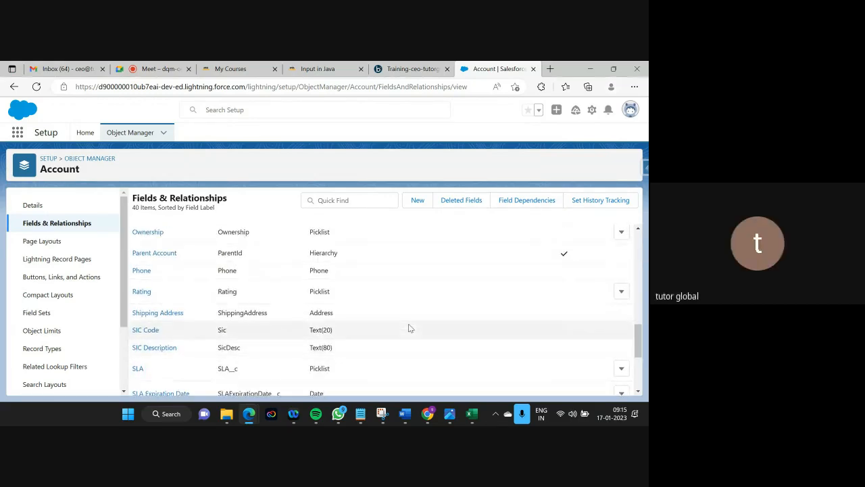
Switch to the Account file in Notepad and complete the header row with "Rating,Phone".
click(362, 418)
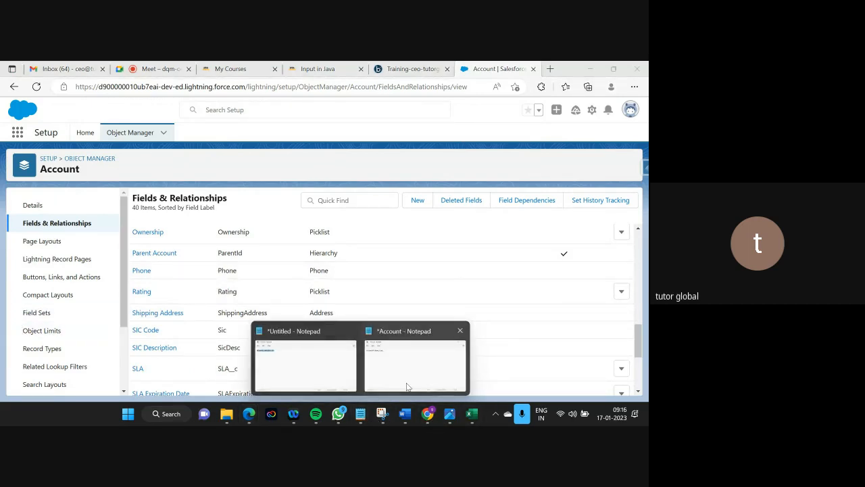
click(407, 386)
text(Ra)
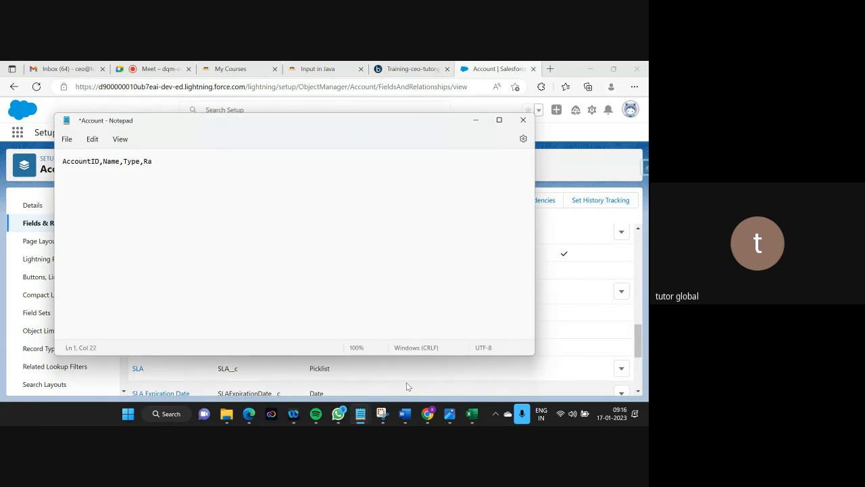
text(ting,Phone)
key(Return)
Enter the first comma-separated record with an account ID, a person's name, type Employee, rating Top and a phone number.
text(0001,Sandeep)
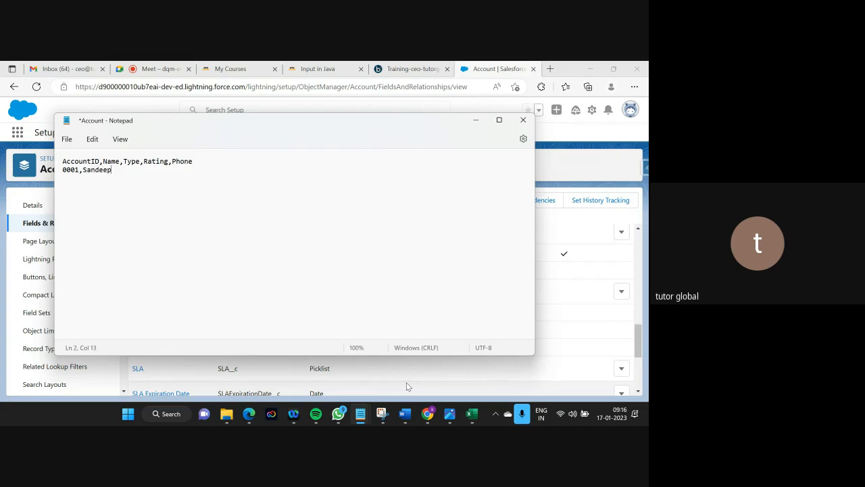
text(,)
text(T)
text(ployee)
text(,Top)
text(,1111111111 )
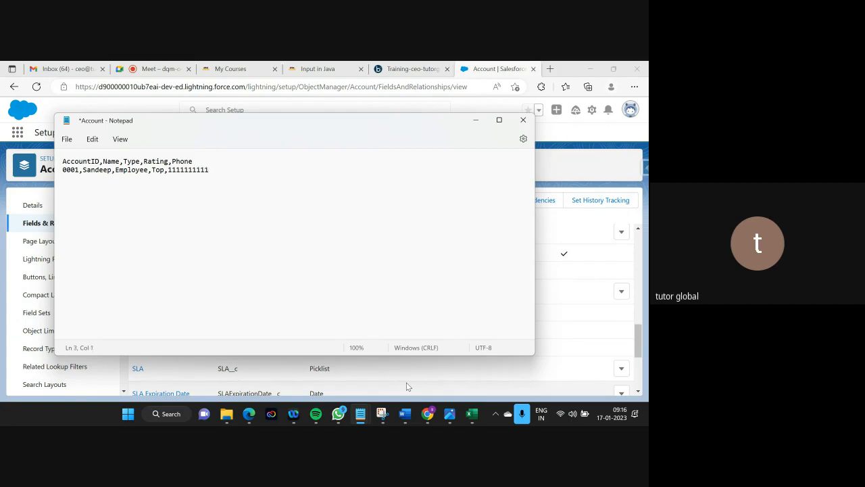
Enter a second record with an account ID, name, type Employee, rating Top and phone number, and save the Account file.
text(0002,sanat,Employee)
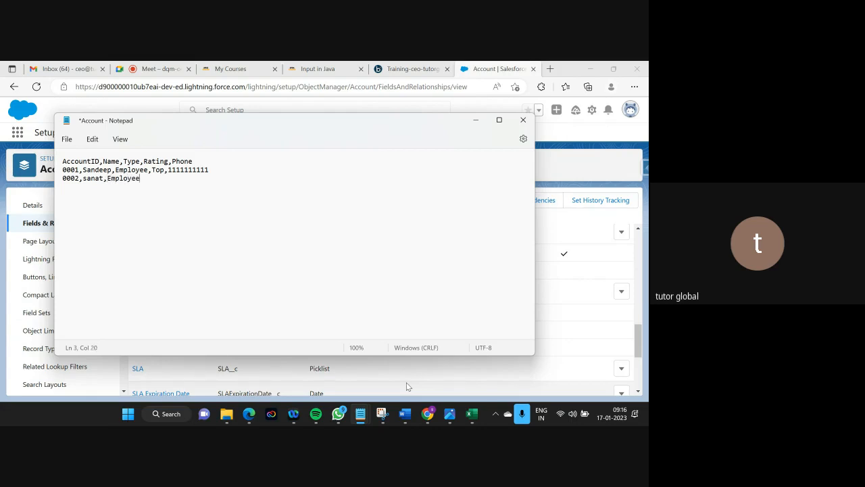
text(,Top,22222222222)
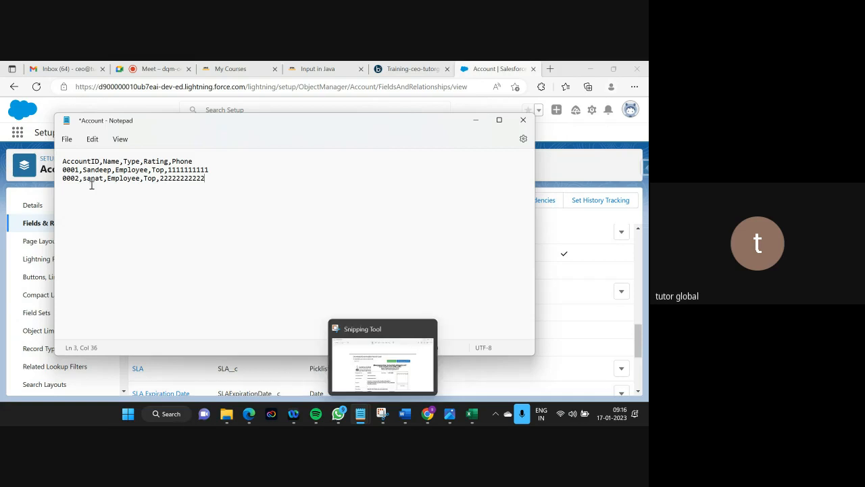
click(67, 140)
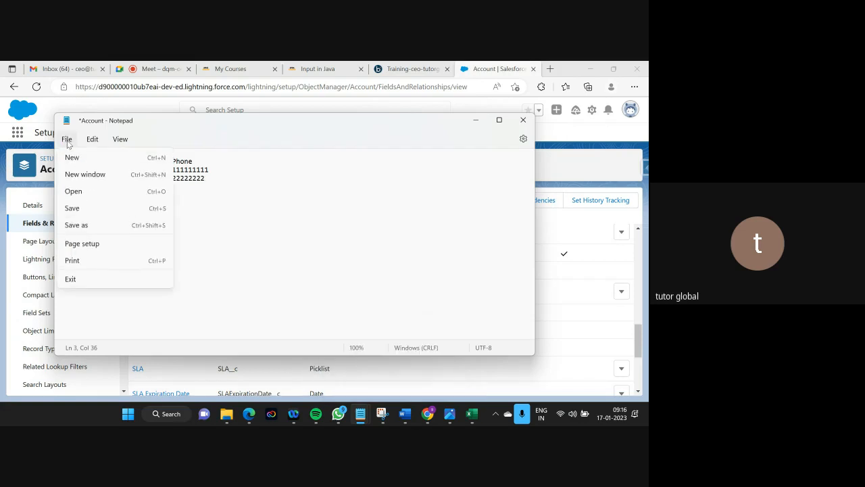
click(78, 208)
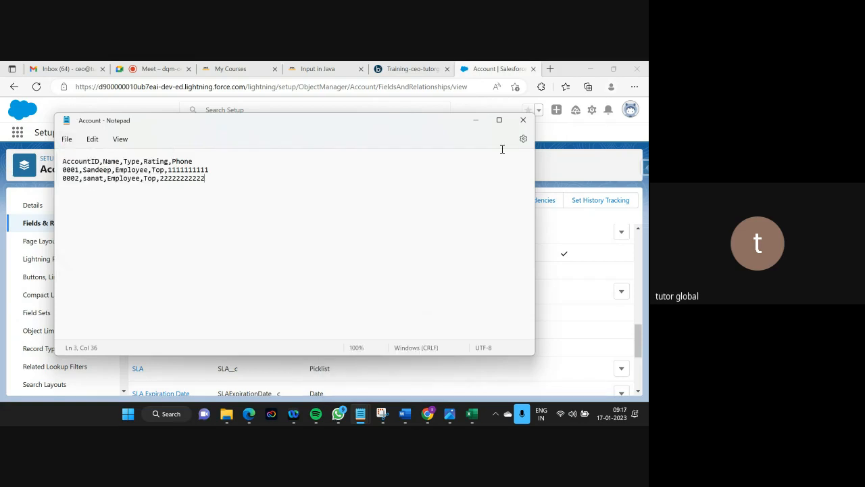
click(476, 121)
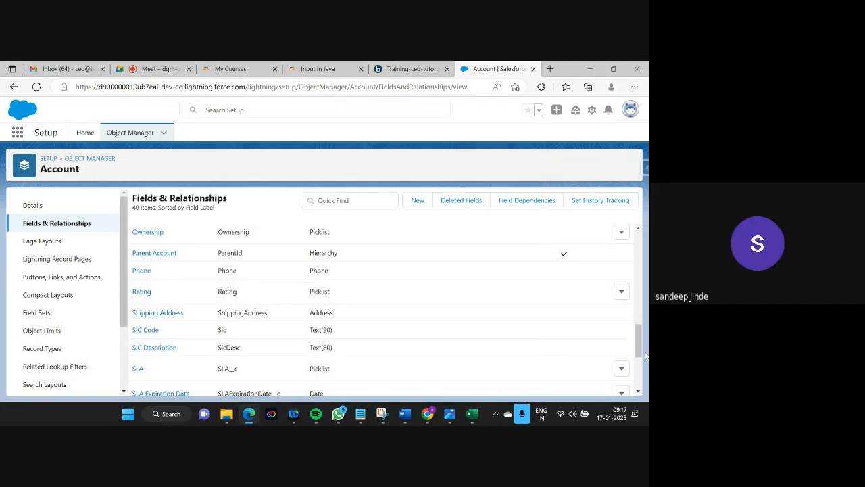
Check the saved Account text file in the C: drive's Boomi folder in File Explorer.
drag(637, 332, 639, 240)
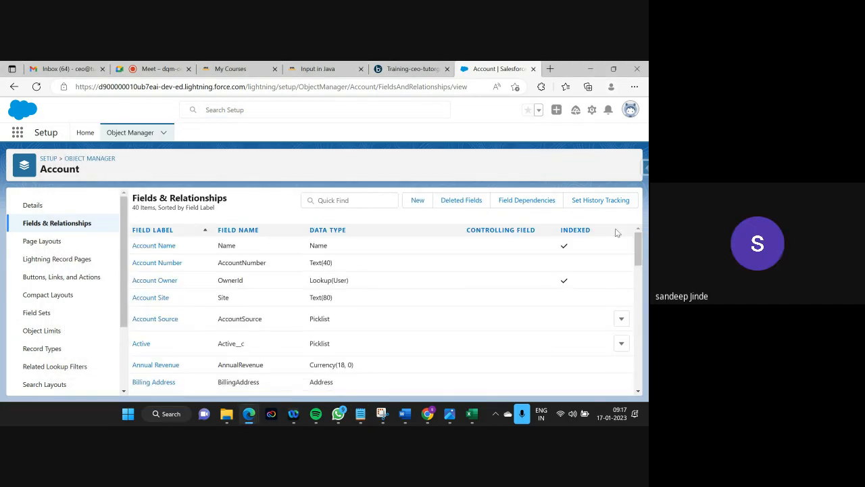
click(412, 68)
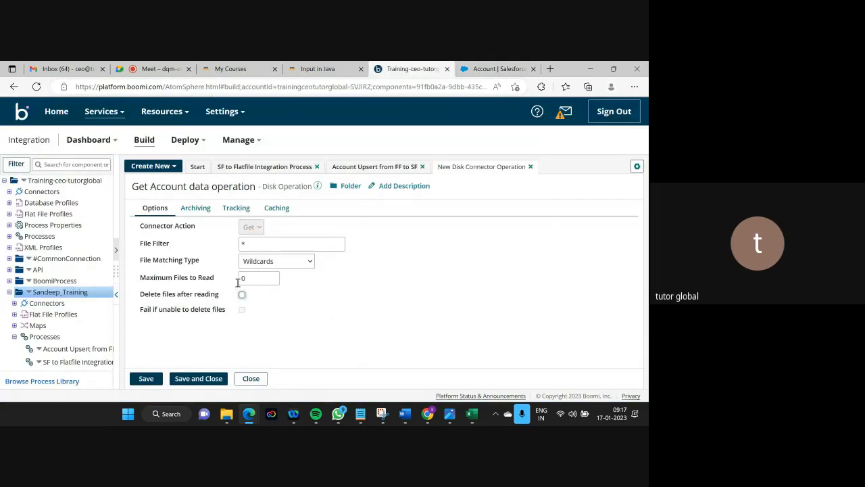
click(498, 68)
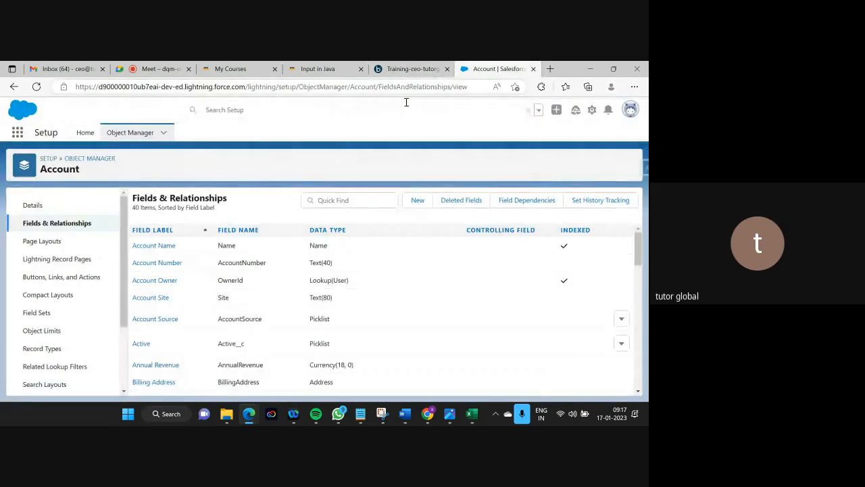
click(227, 414)
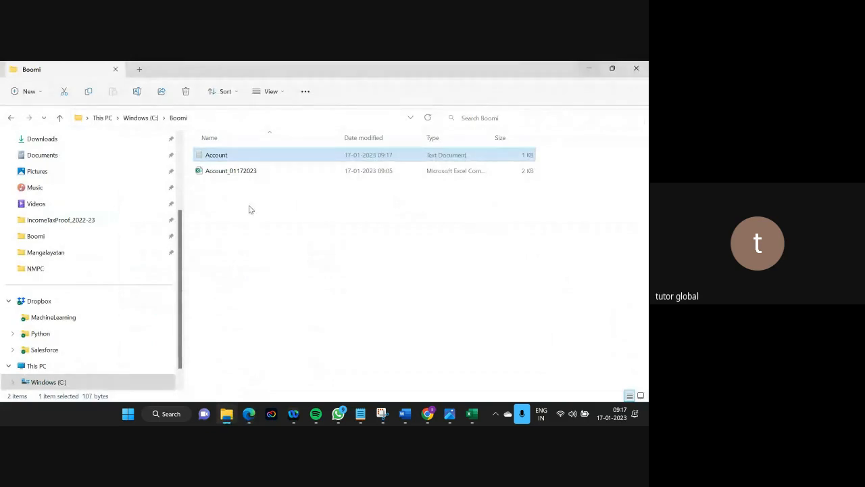
click(589, 68)
Switch to Boomi in the browser, set the disk operation's File Filter to Account*, and save the operation.
click(409, 69)
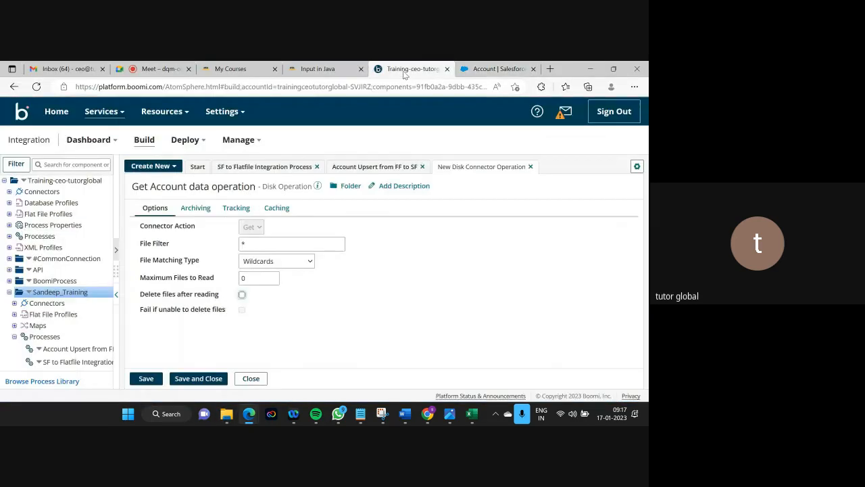
click(243, 243)
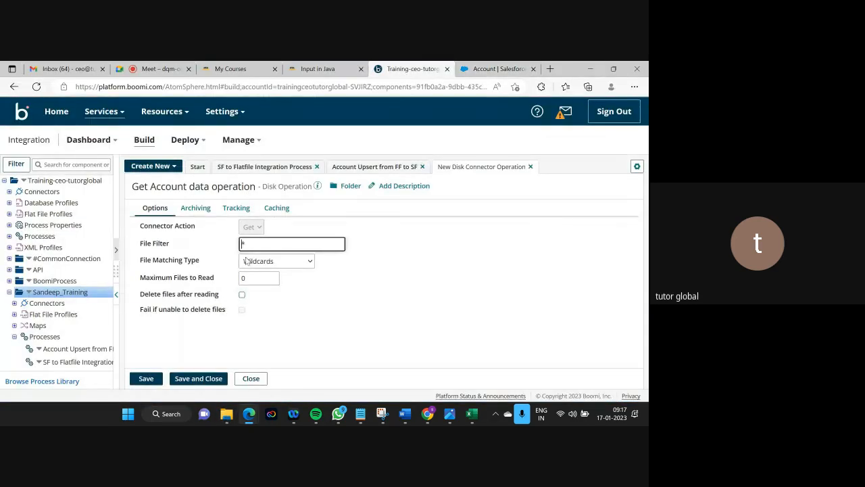
text(Account)
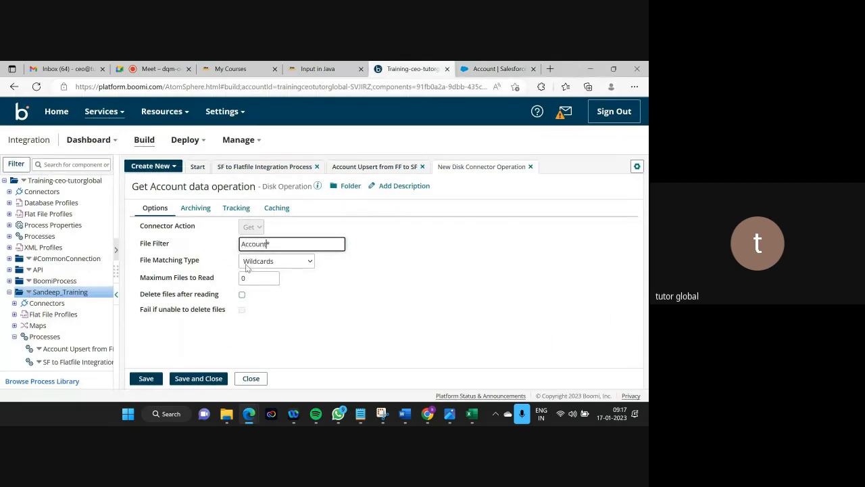
click(143, 378)
Switch to File Explorer and delete the Account_01172023 CSV file from the Boomi folder, closing it in Excel.
click(227, 414)
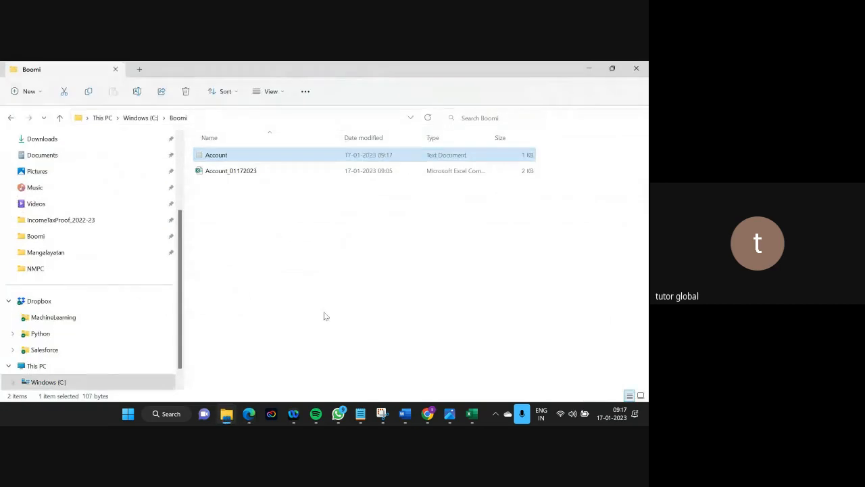
click(240, 173)
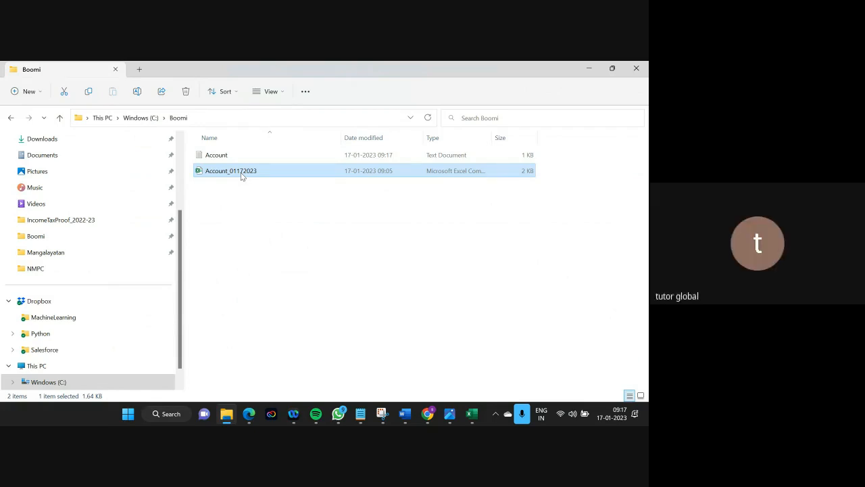
key(shift+Delete)
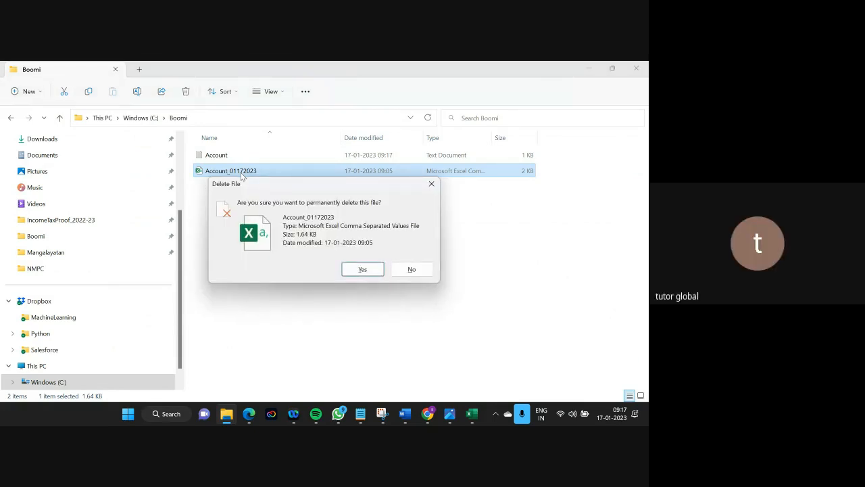
key(Escape)
key(Delete)
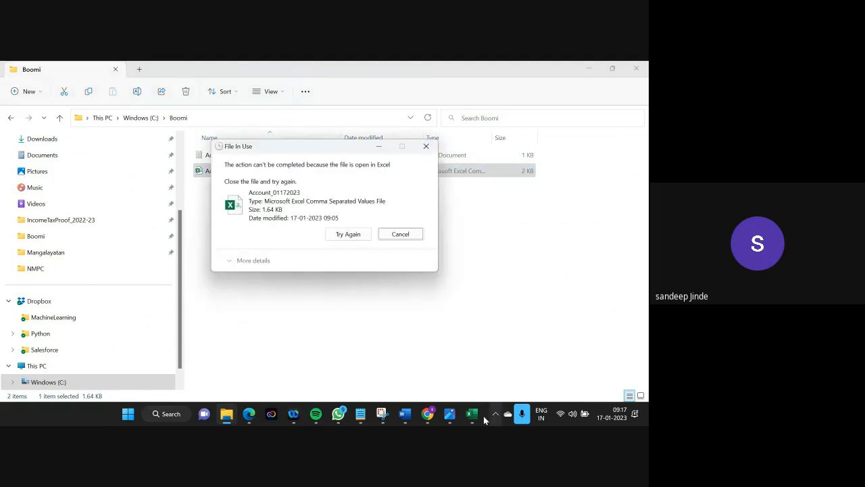
click(473, 415)
click(636, 73)
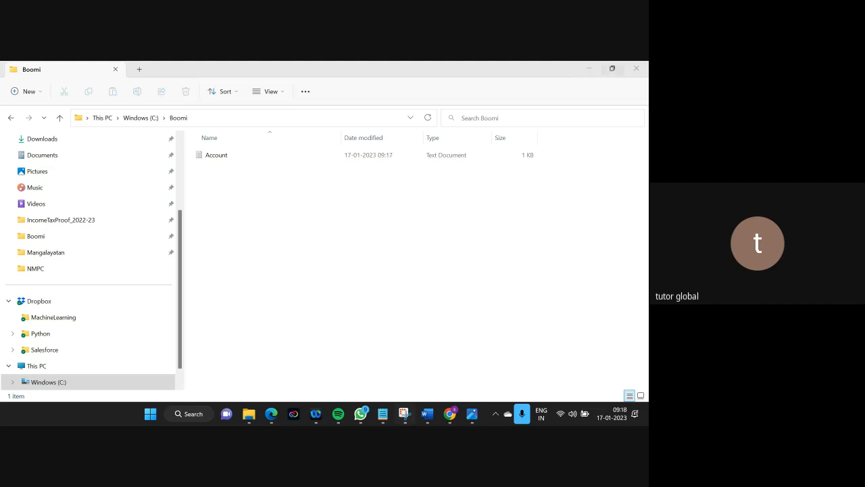
Check the header and records of the Account text file in Notepad.
mouse_move(383, 414)
click(430, 380)
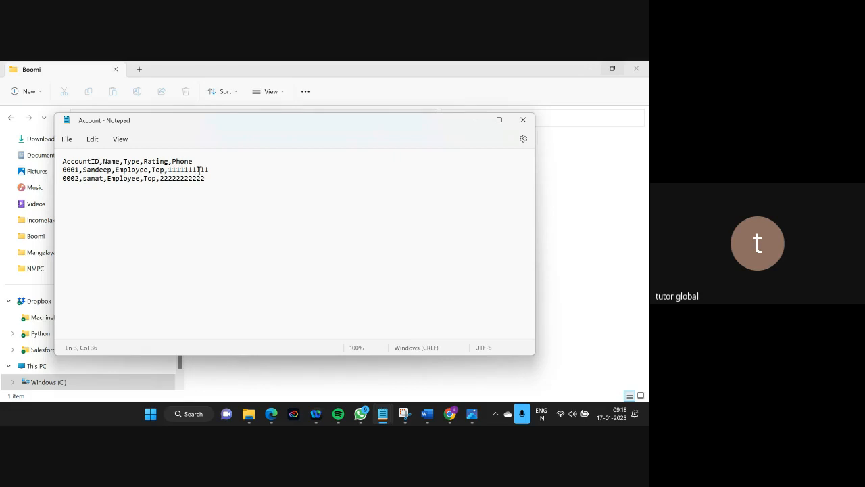
click(476, 120)
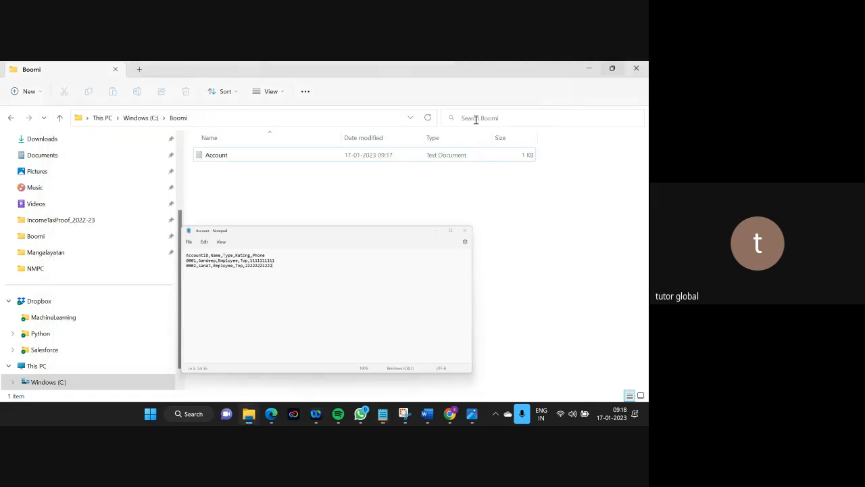
Return to Boomi, save and close the Get Account data operation, and assign DiskConnection as the Disk shape's connection.
click(271, 413)
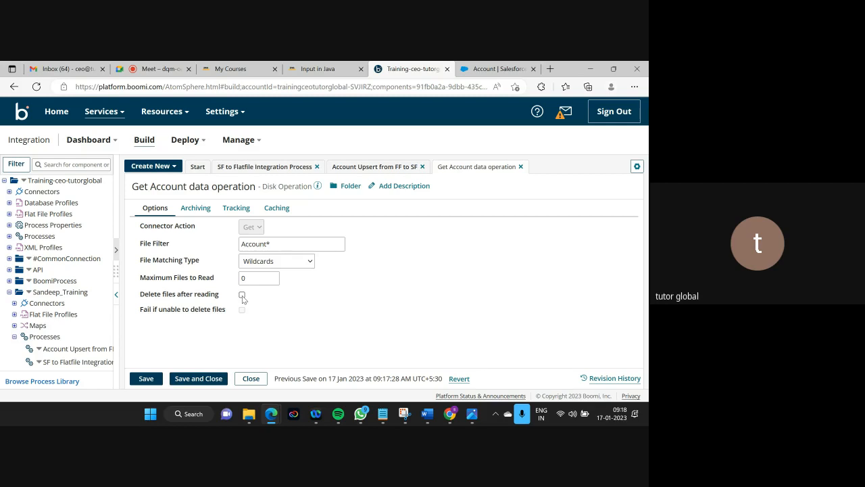
click(198, 379)
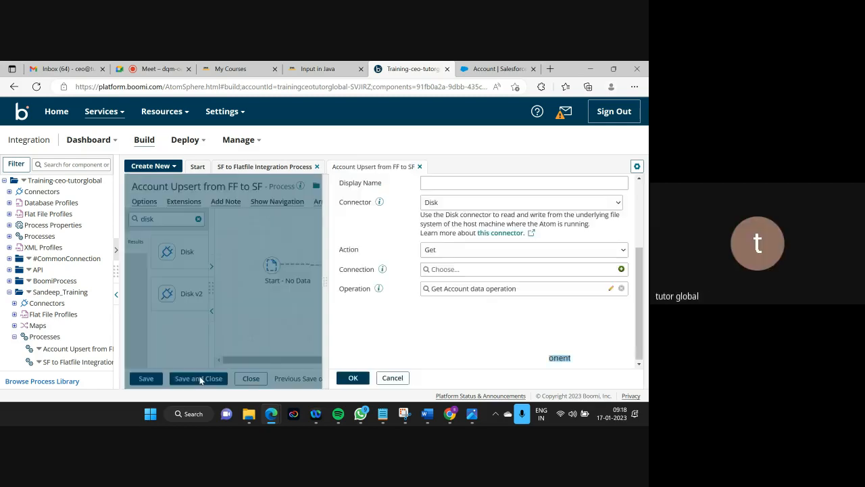
click(427, 270)
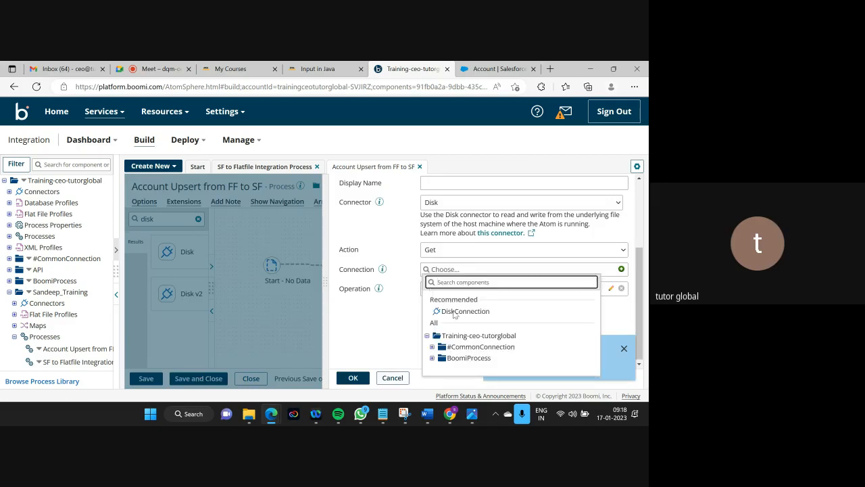
click(455, 313)
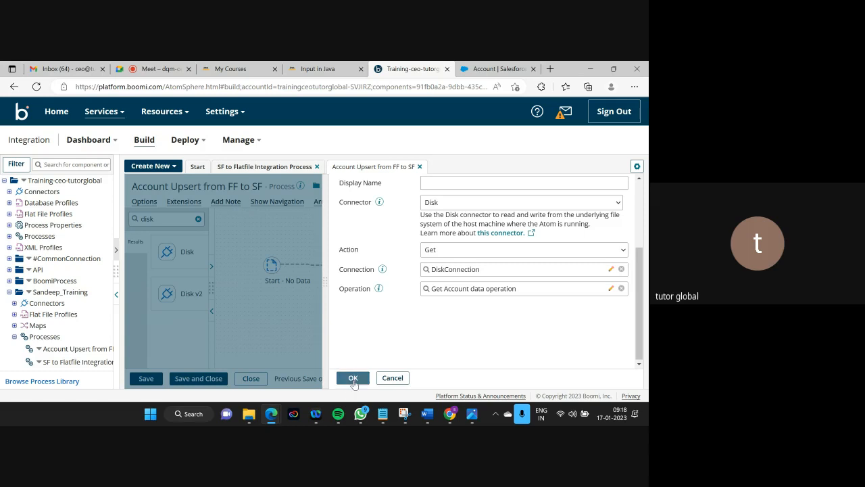
click(353, 379)
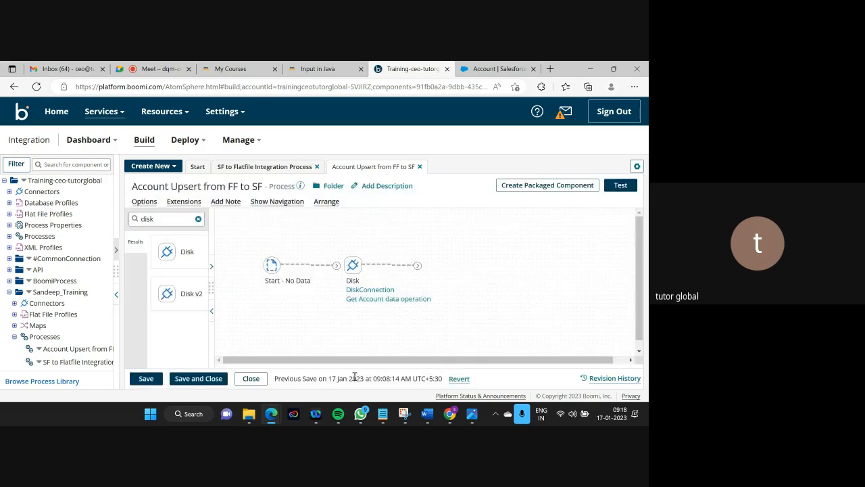
Connect the Start shape to the Disk shape and add a connected Stop shape after it.
mouse_move(336, 265)
mouse_down()
mouse_move(350, 265)
mouse_move(341, 265)
mouse_up()
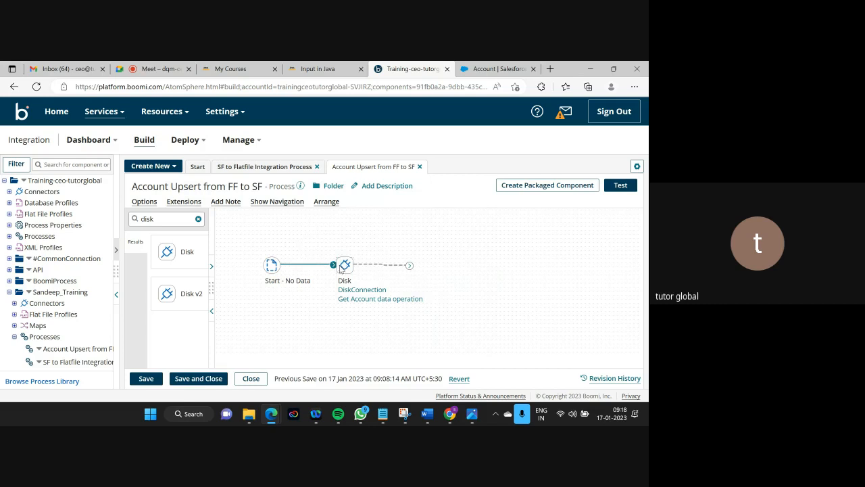
click(198, 220)
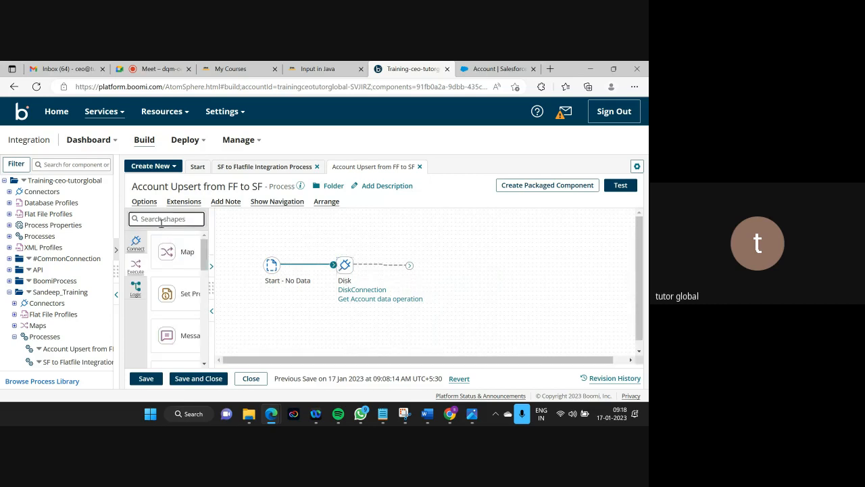
text(stop)
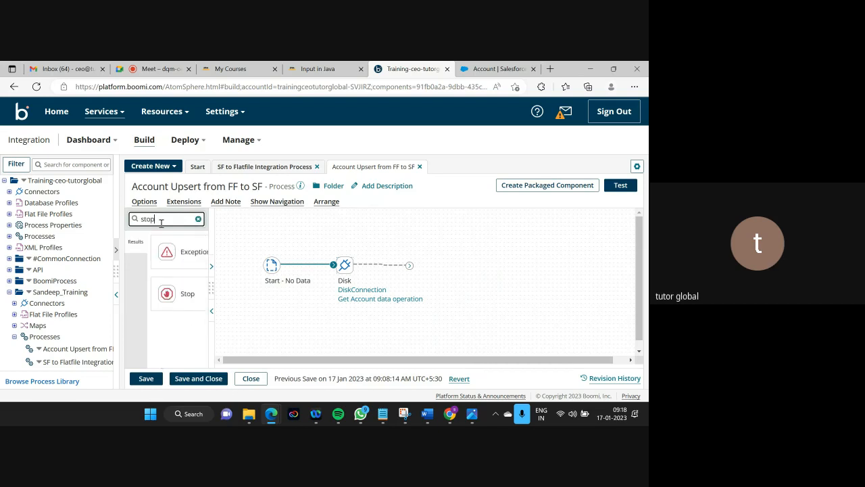
drag(187, 295, 424, 265)
click(386, 377)
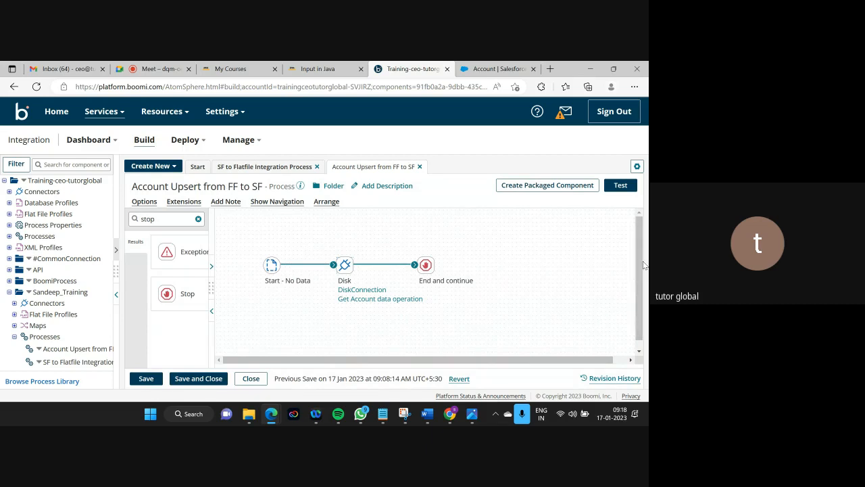
Save the process and run a test of it on the Training_onpremiseatom atom.
click(621, 186)
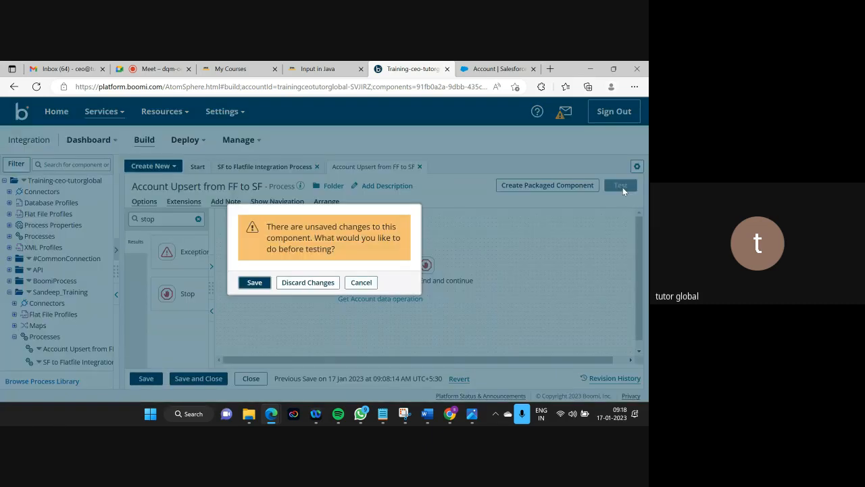
click(254, 282)
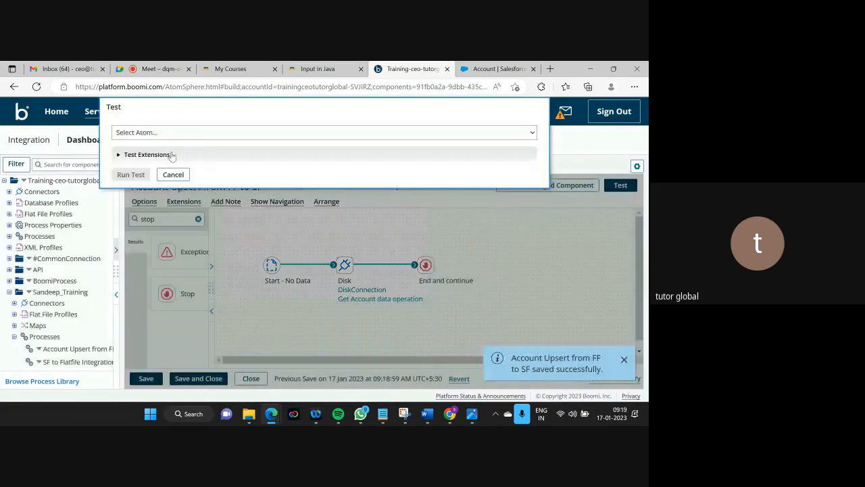
click(184, 133)
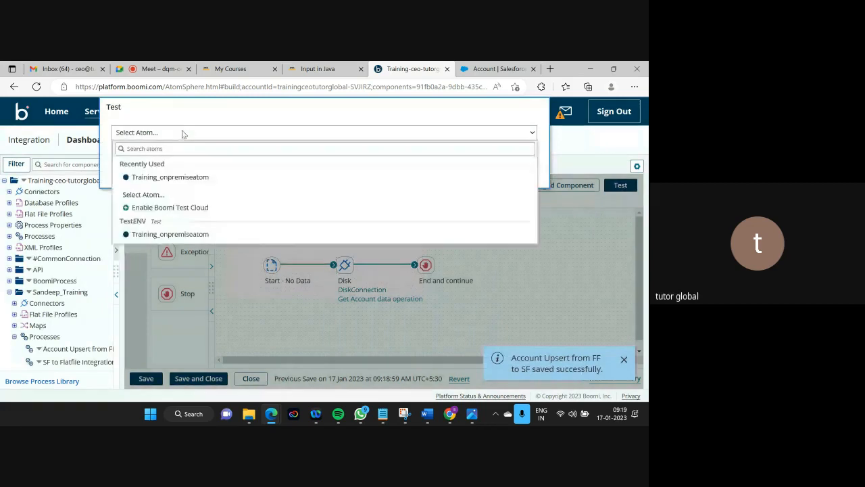
click(164, 234)
click(130, 174)
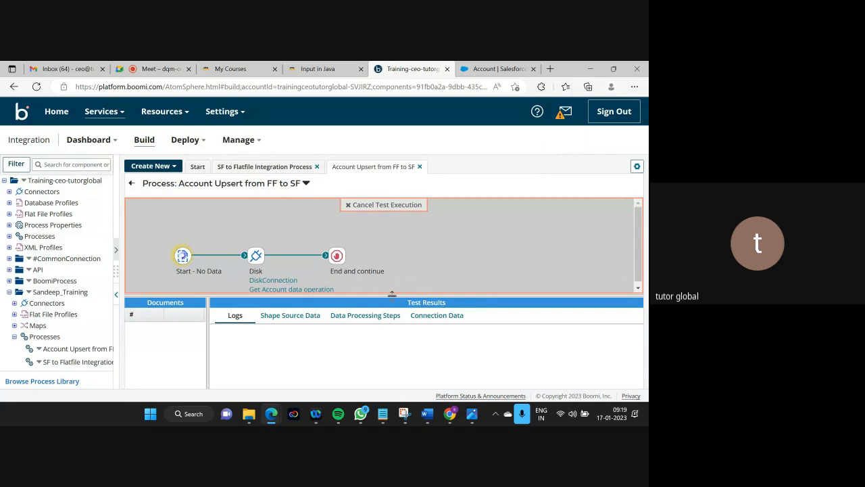
drag(392, 294, 394, 347)
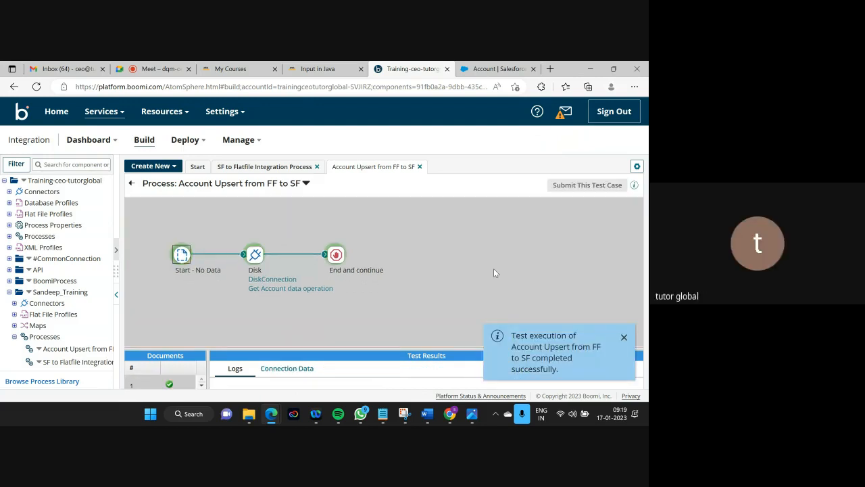
Examine the source document that reached the Stop shape in the test results.
click(333, 270)
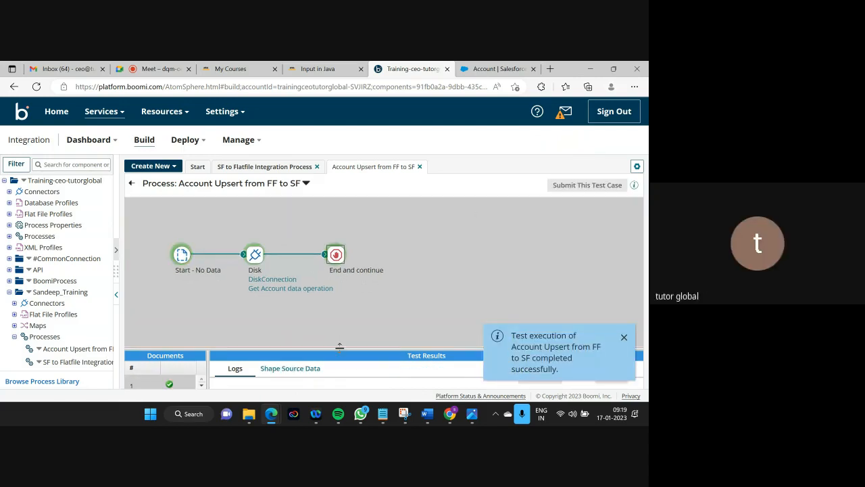
drag(341, 348, 341, 216)
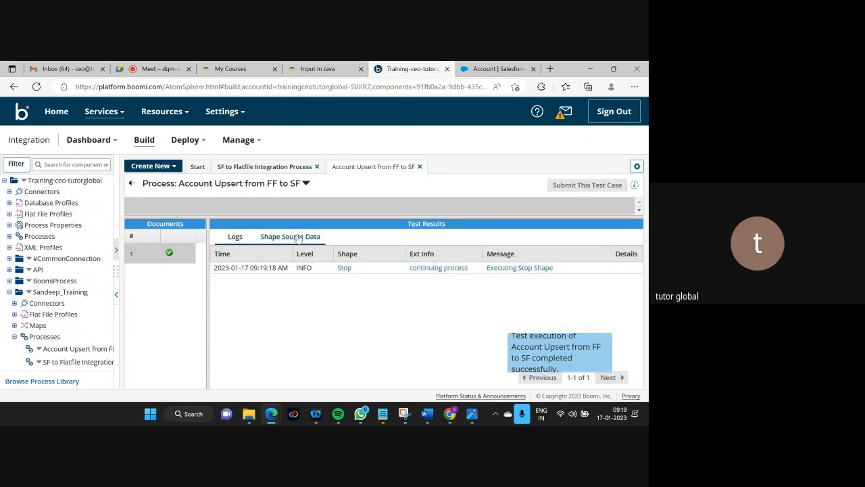
click(298, 238)
click(217, 270)
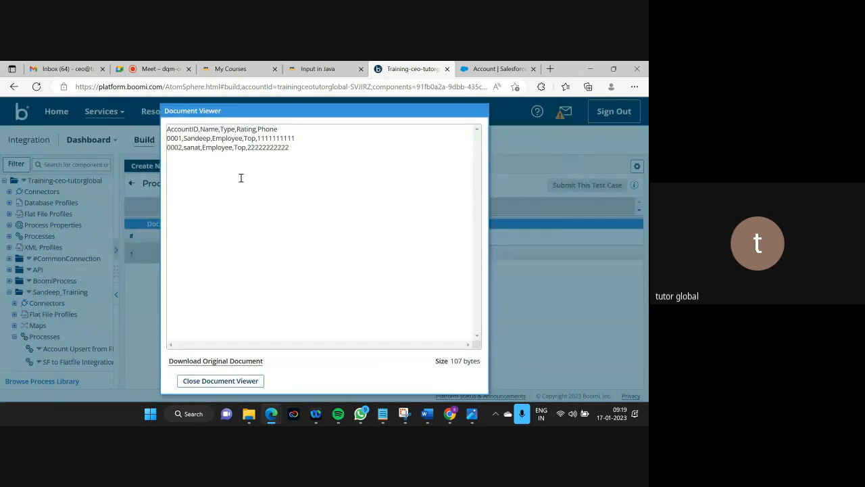
click(243, 382)
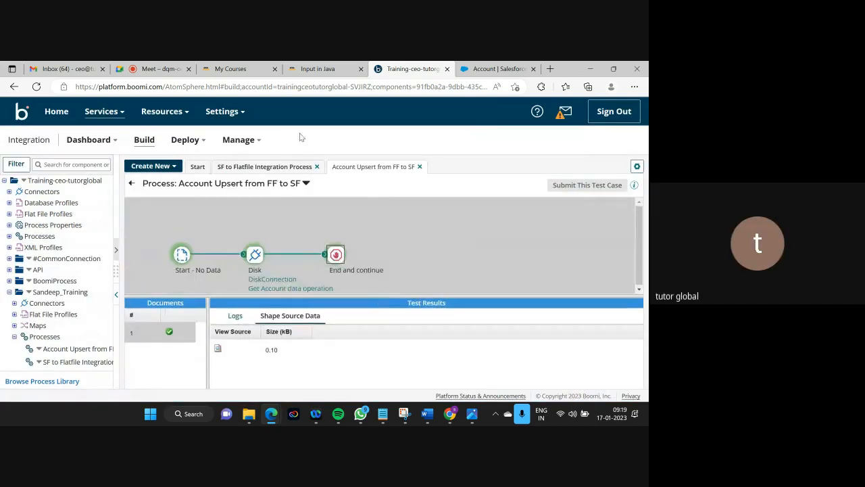
Copy the Account text file from the C: drive's Boomi folder to the desktop.
click(249, 413)
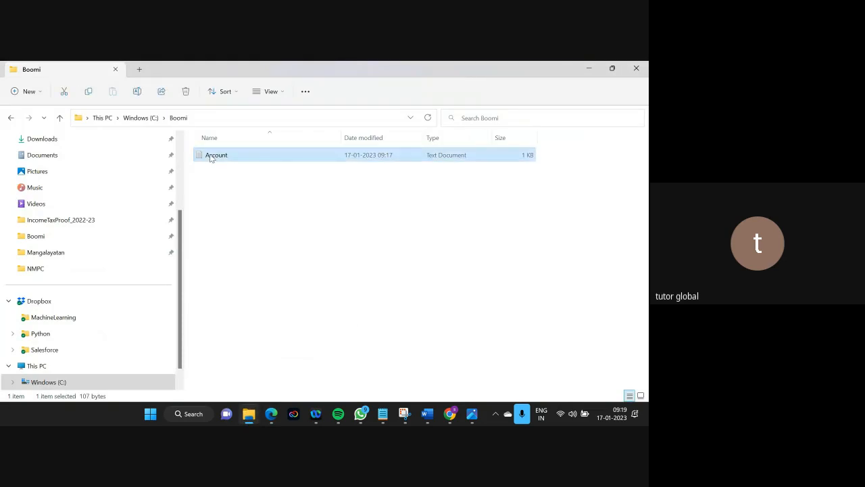
right_click(211, 158)
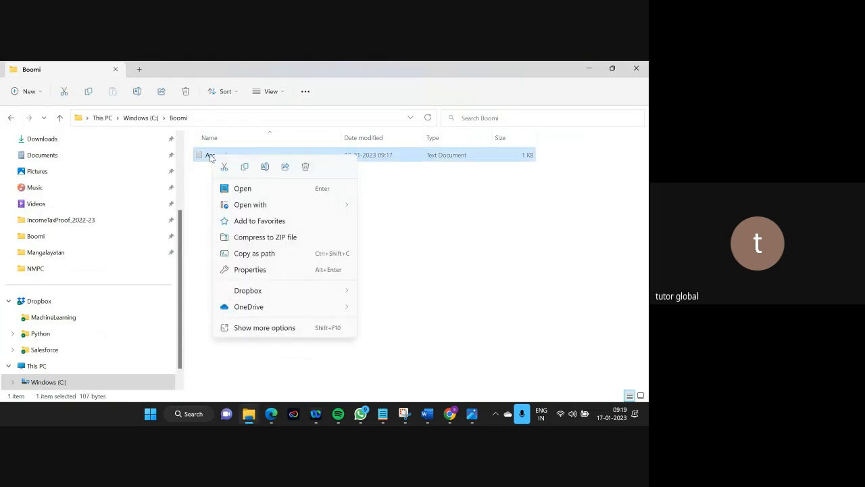
click(245, 167)
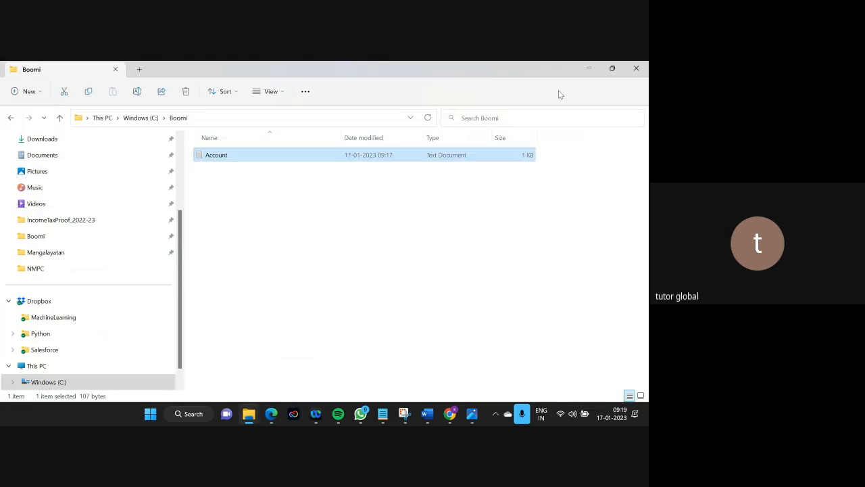
click(589, 69)
click(596, 71)
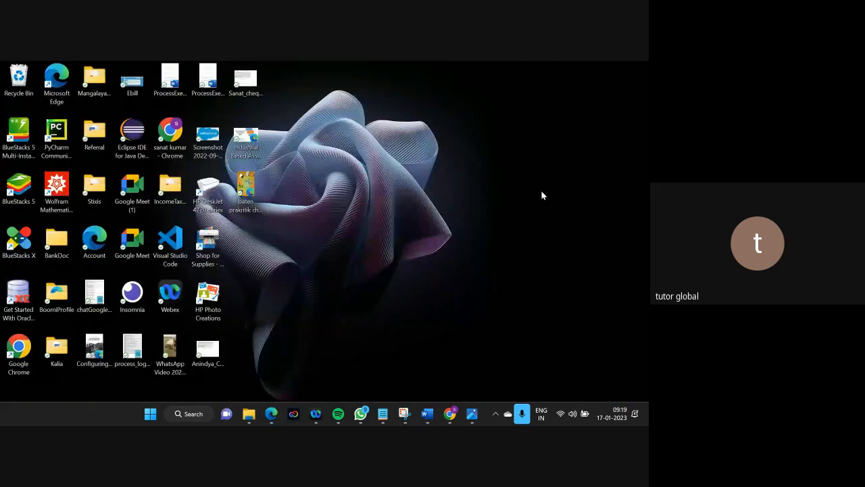
right_click(541, 180)
click(402, 170)
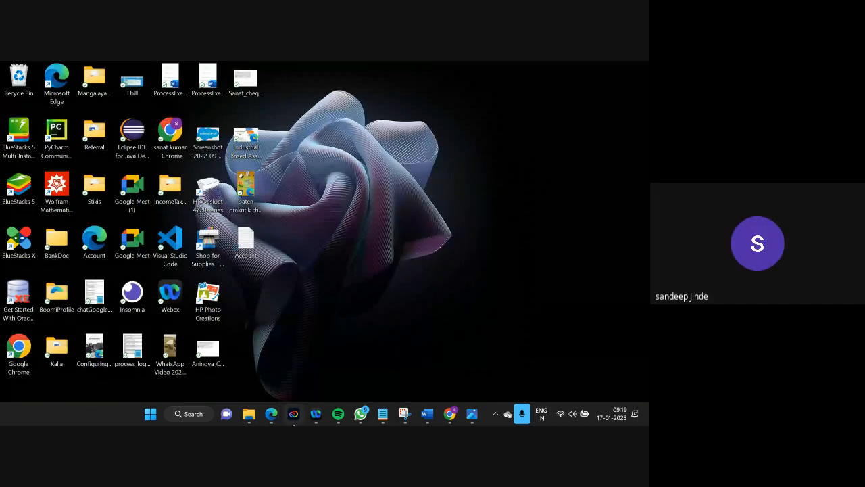
Back in Boomi, enable Delete files after reading in the Get Account data operation, and save and close it.
click(273, 418)
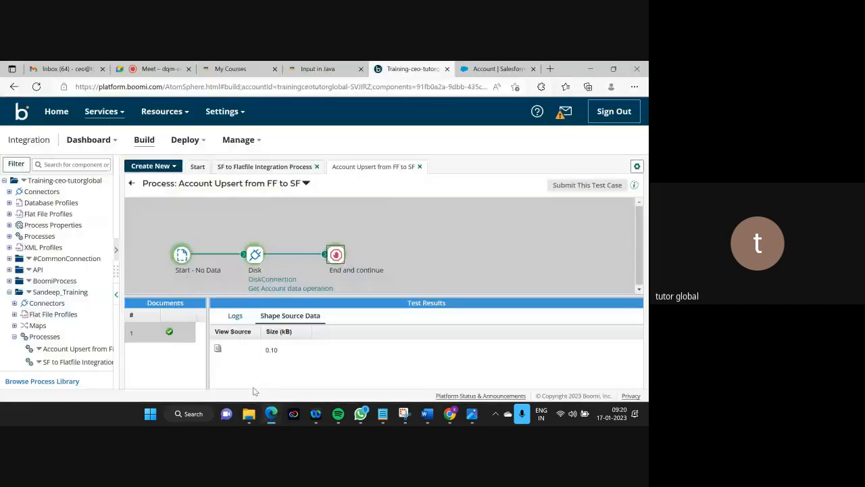
click(132, 184)
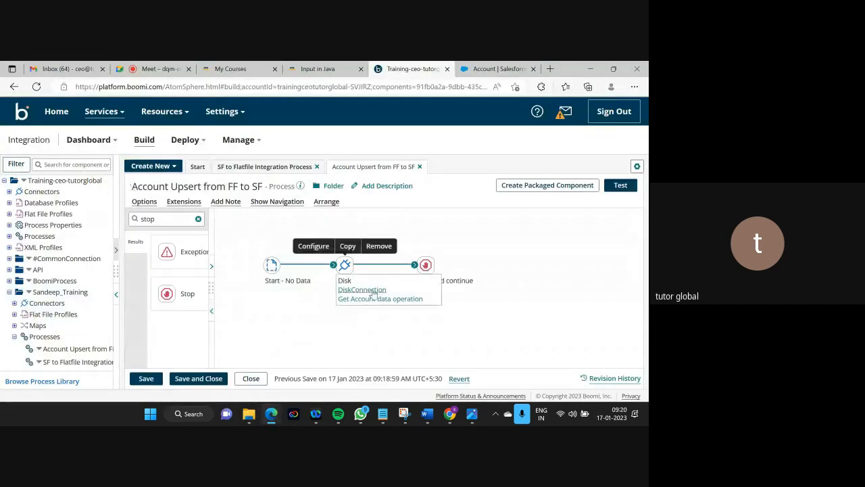
click(361, 302)
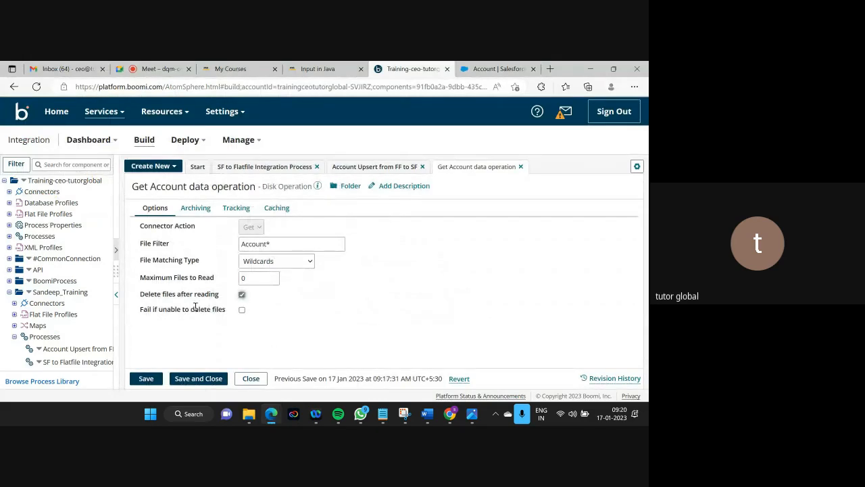
click(193, 381)
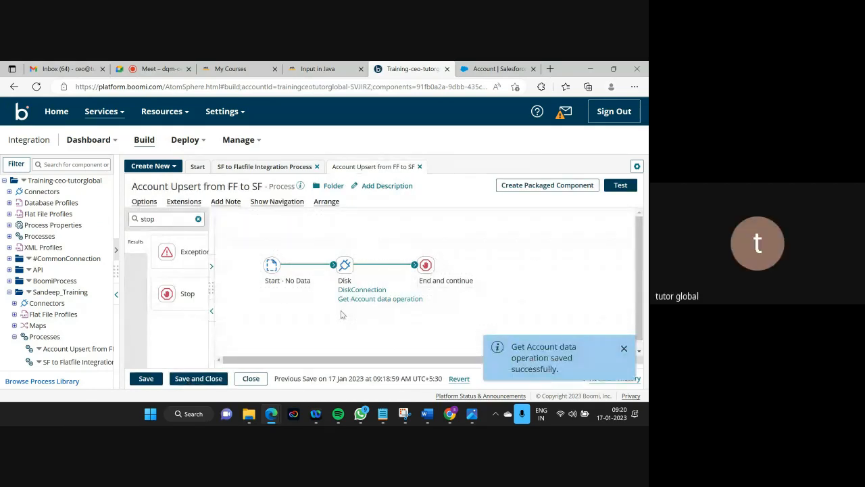
mouse_move(316, 414)
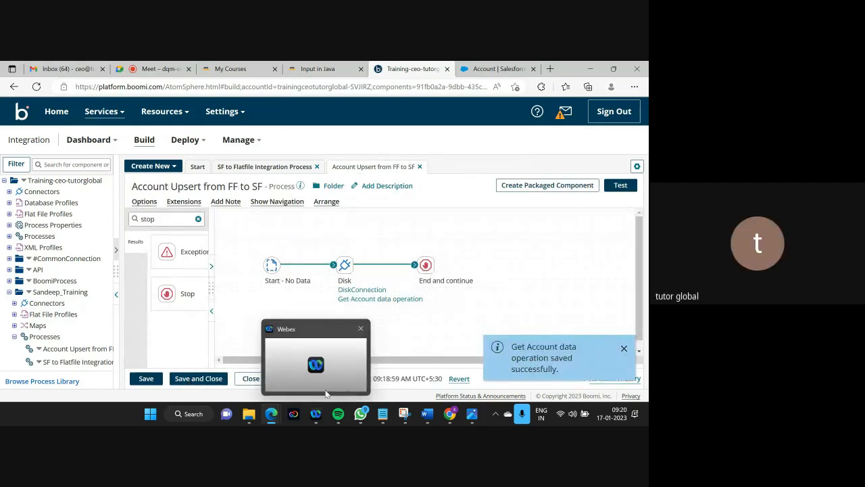
Check for the Account file in the C: drive's Boomi folder, and save and test the process in Boomi on the Training_onpremiseatom atom.
click(249, 413)
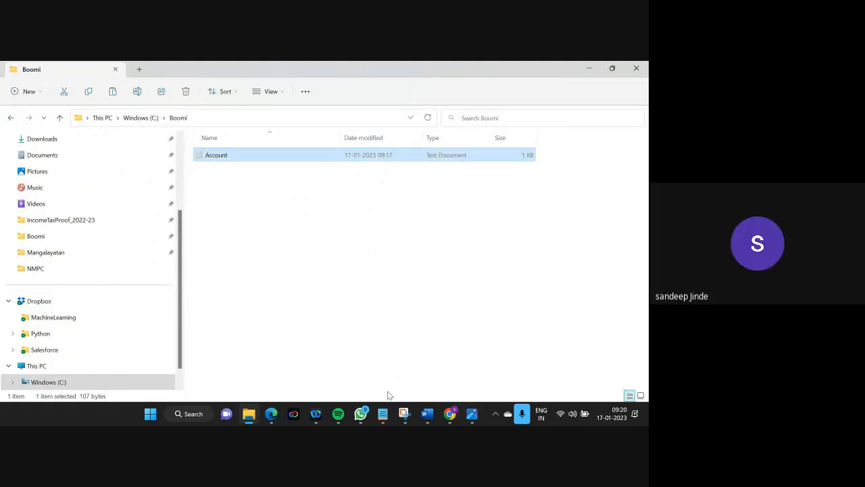
click(588, 69)
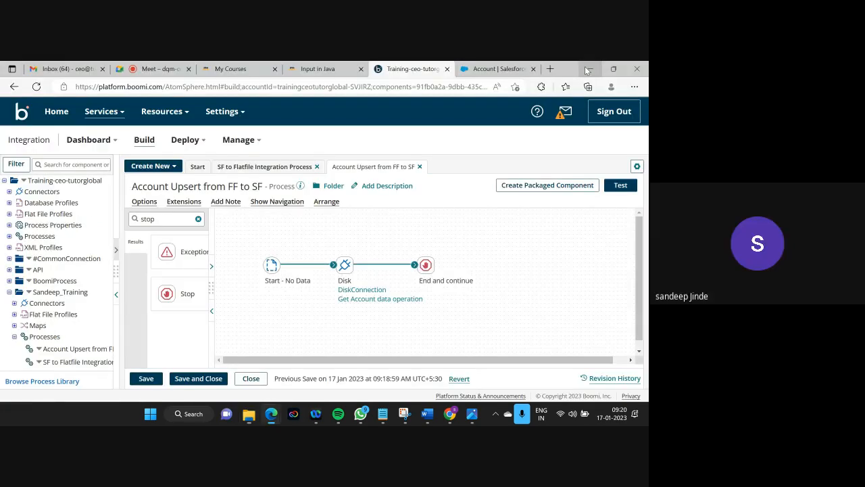
click(623, 188)
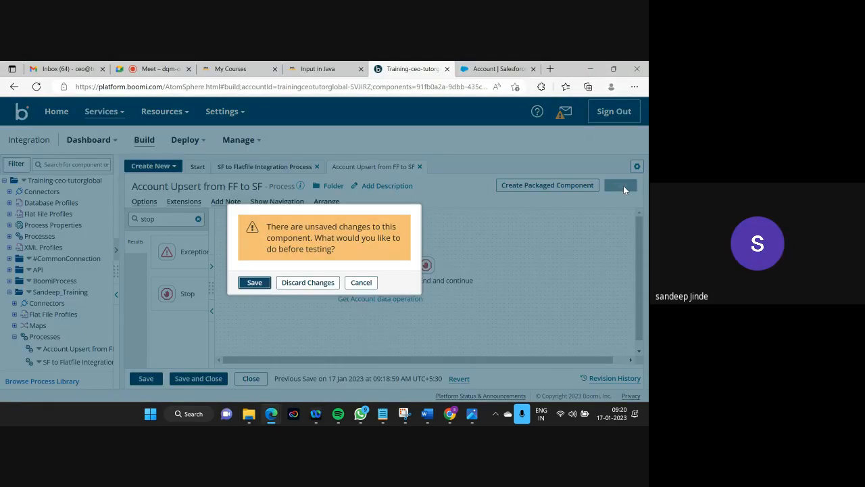
click(254, 282)
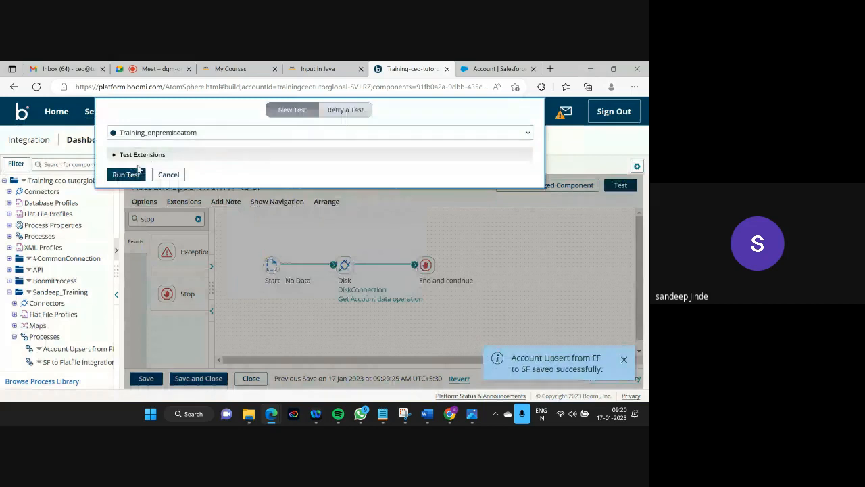
click(125, 174)
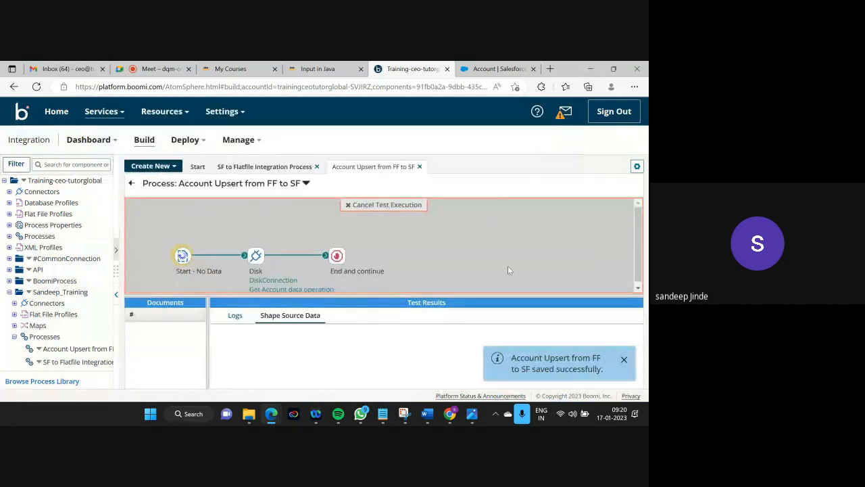
View the Stop shape's source document in the test results, and close the document viewer.
drag(395, 295, 395, 342)
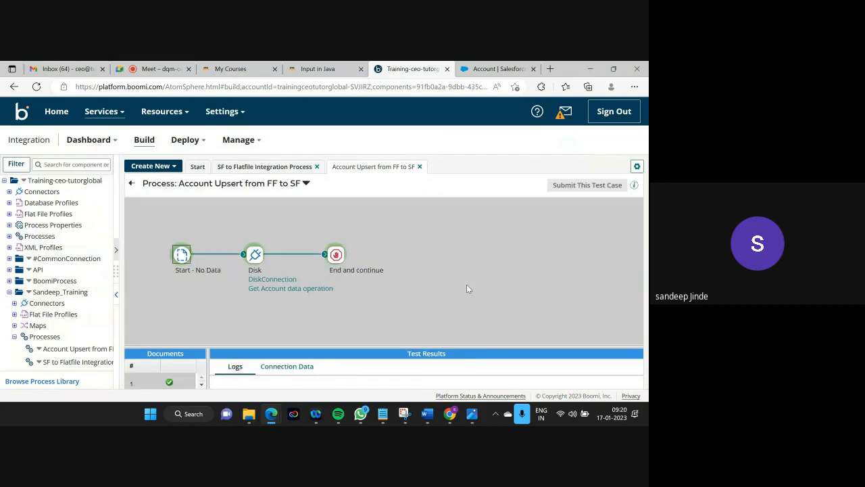
click(335, 255)
drag(320, 351, 320, 211)
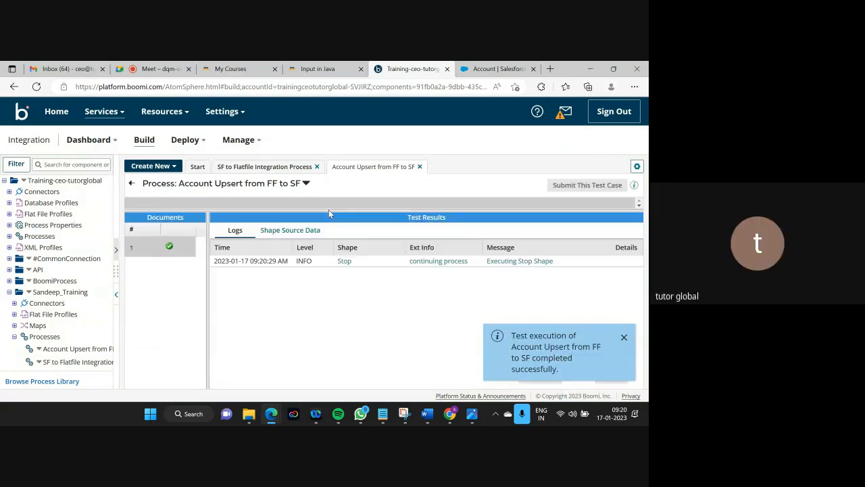
click(289, 230)
click(217, 263)
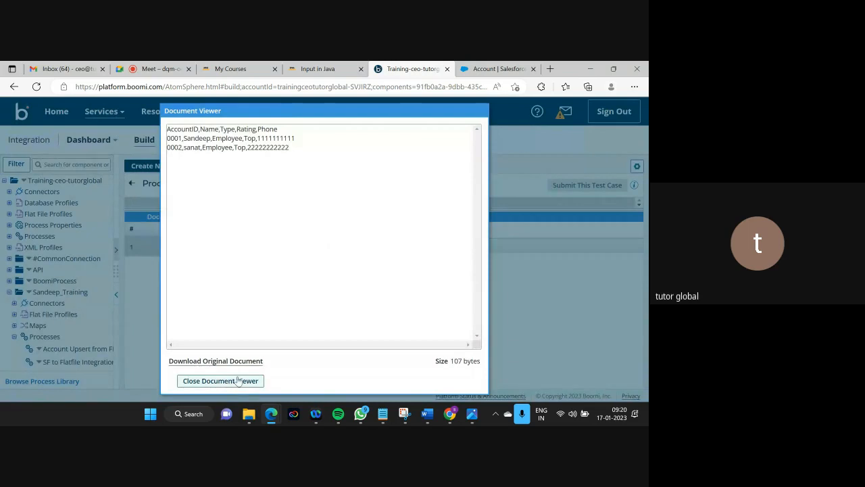
click(220, 381)
Check the C: drive's Boomi folder in File Explorer and paste the copied Account text file back into it.
click(250, 415)
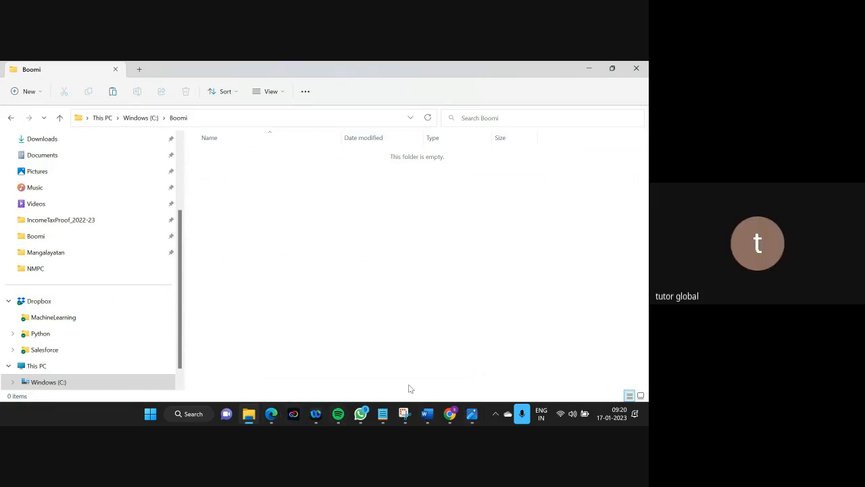
key(super+d)
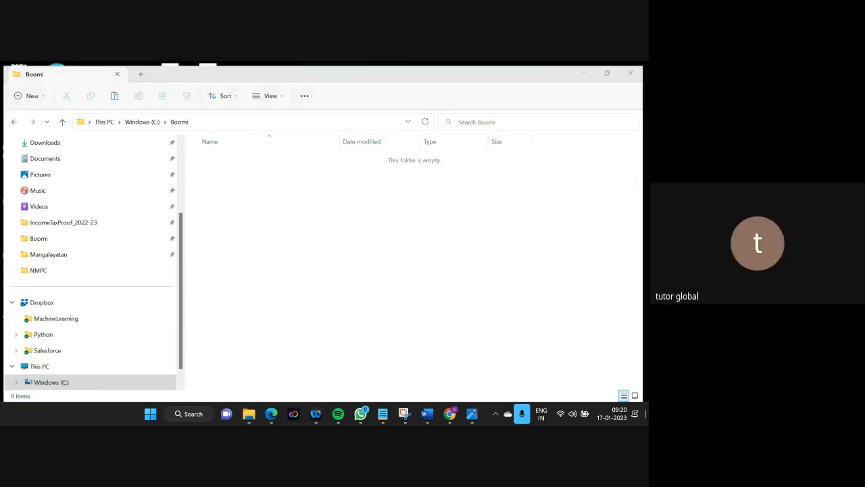
key(super+d)
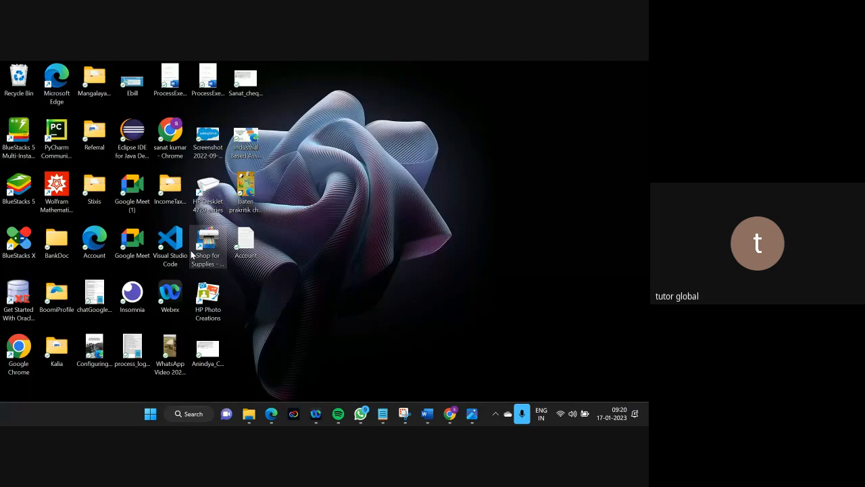
click(249, 413)
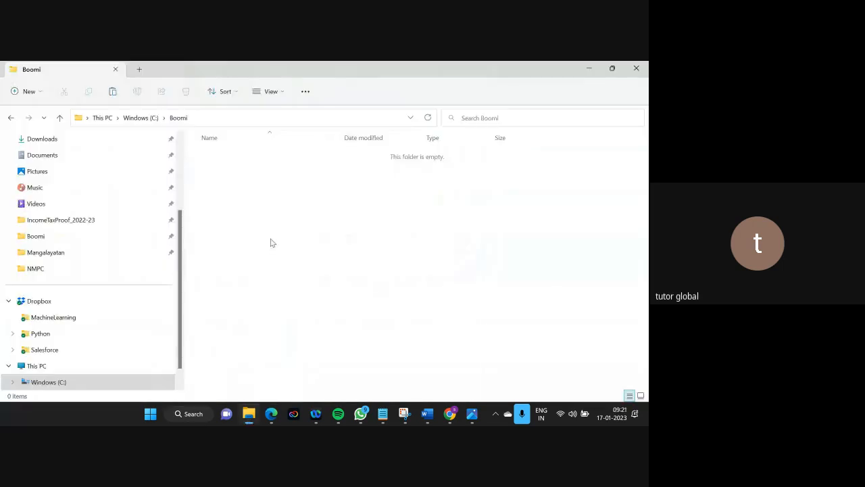
right_click(242, 186)
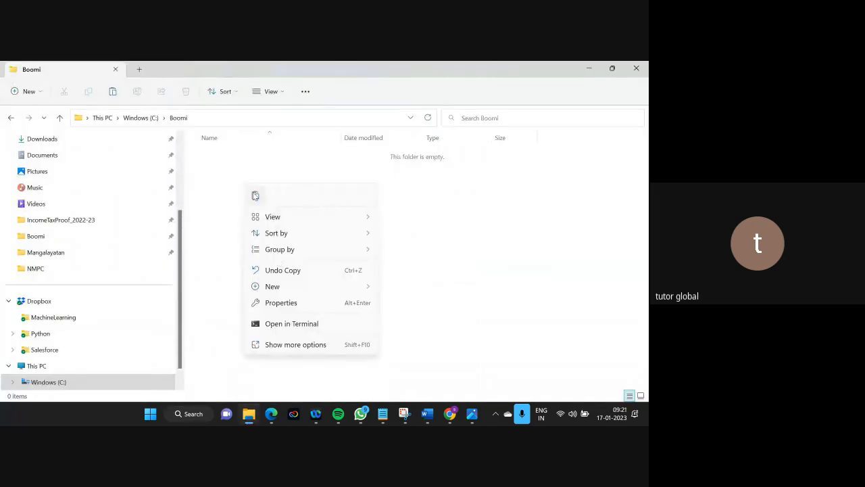
click(257, 194)
click(291, 227)
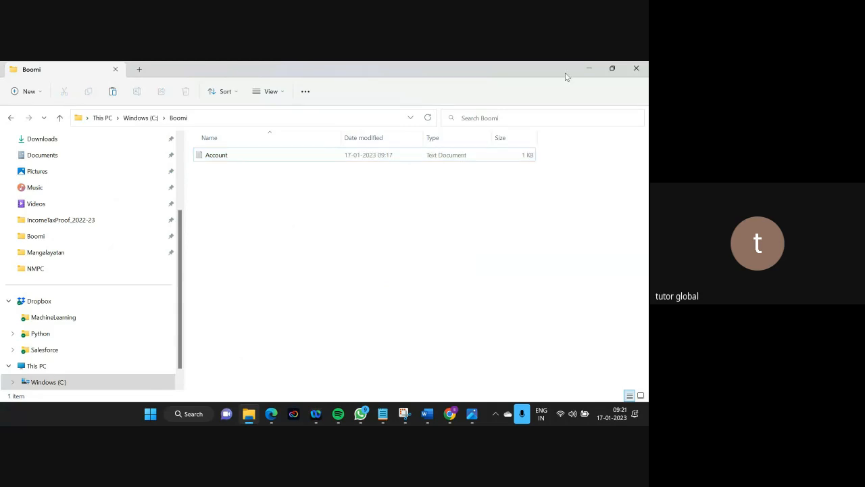
click(587, 70)
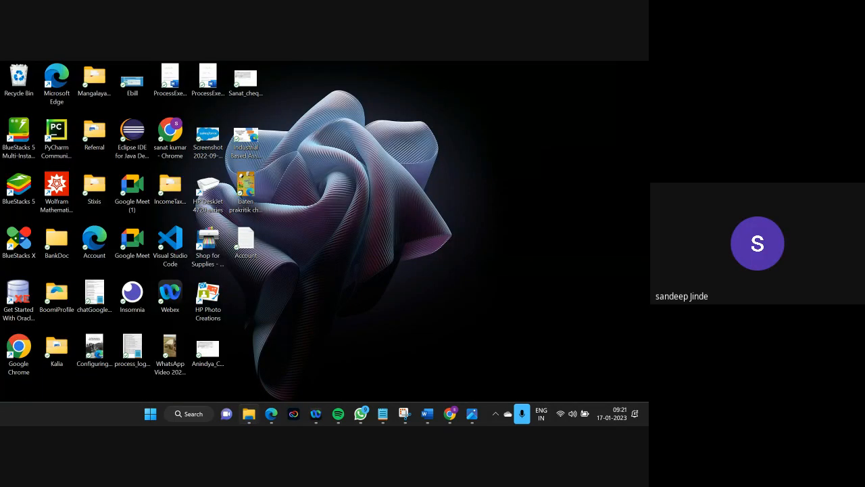
Back in Boomi, disable Delete files after reading in the Get Account data operation, and save and close it.
click(271, 413)
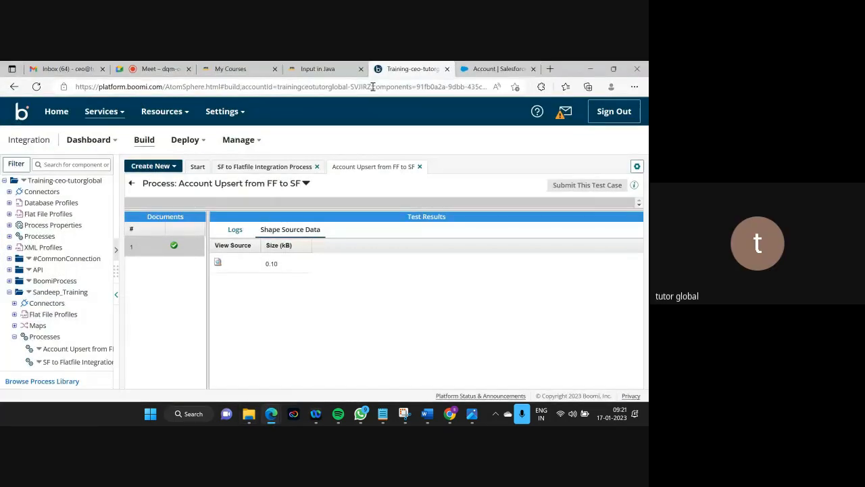
click(132, 184)
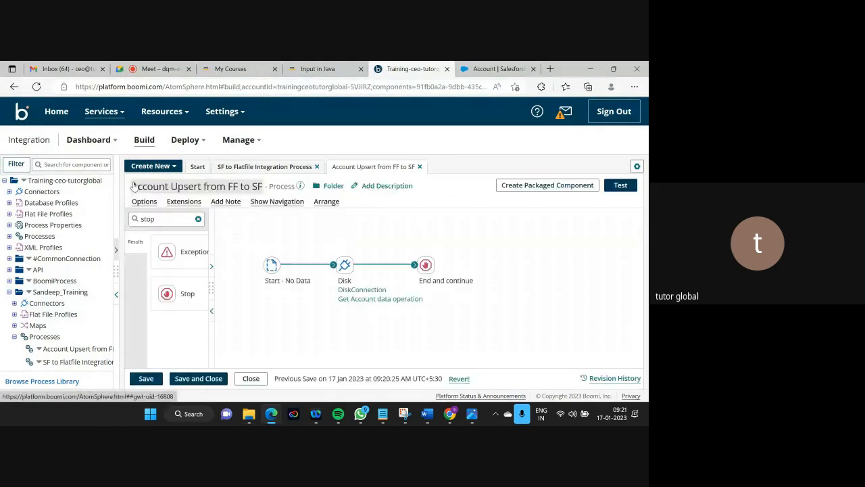
click(382, 299)
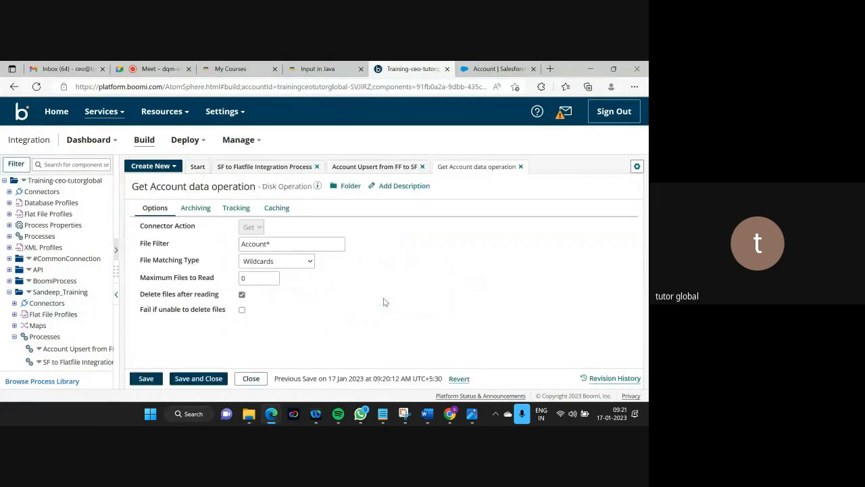
click(242, 295)
click(132, 380)
click(182, 380)
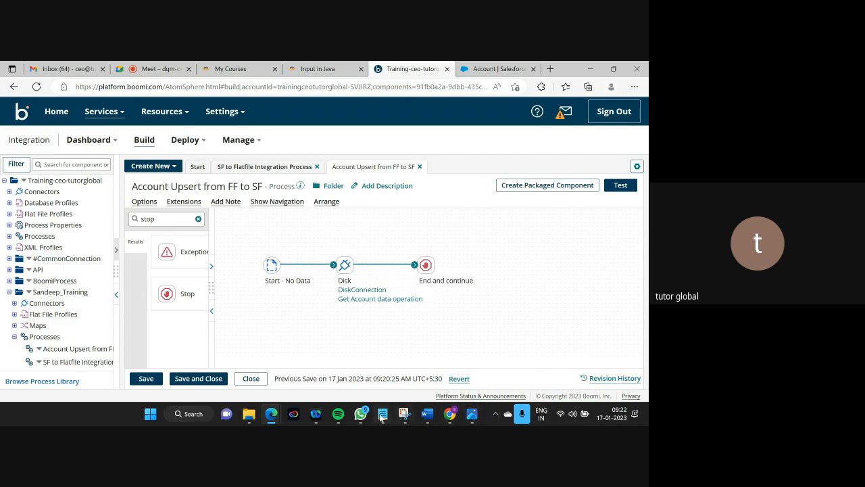
In the untitled Notepad note, add the flow line "disk --> map-->SF" below the Account_13012022.csv line and highlight it.
mouse_move(383, 416)
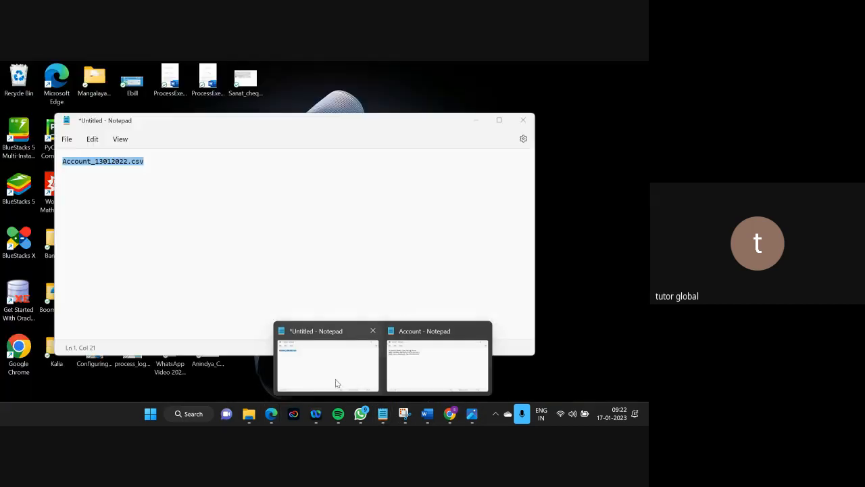
click(338, 383)
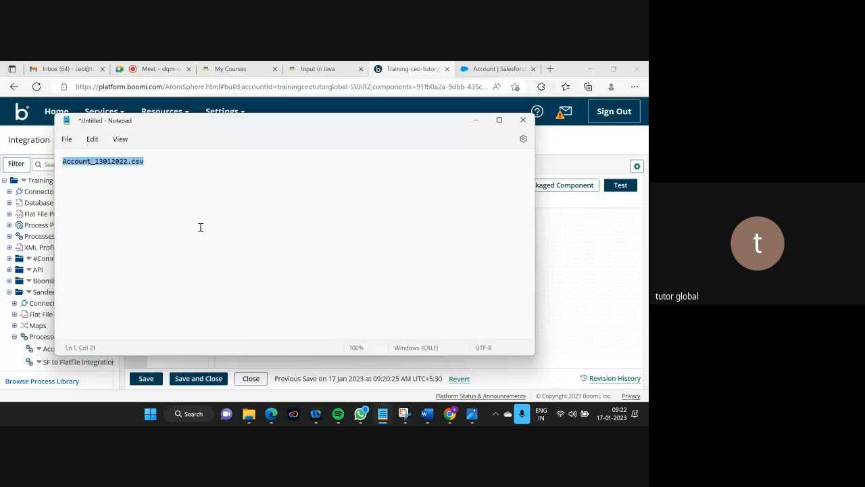
click(171, 163)
key(Return)
key(Return)
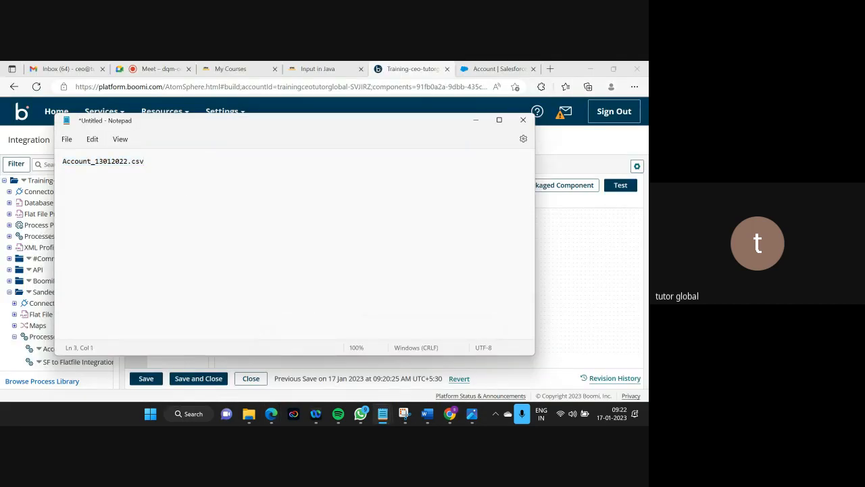
text(disk)
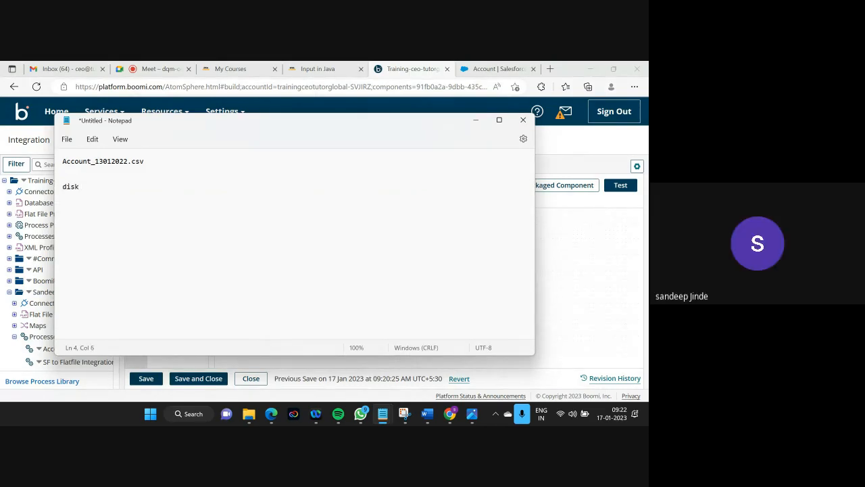
text( --)
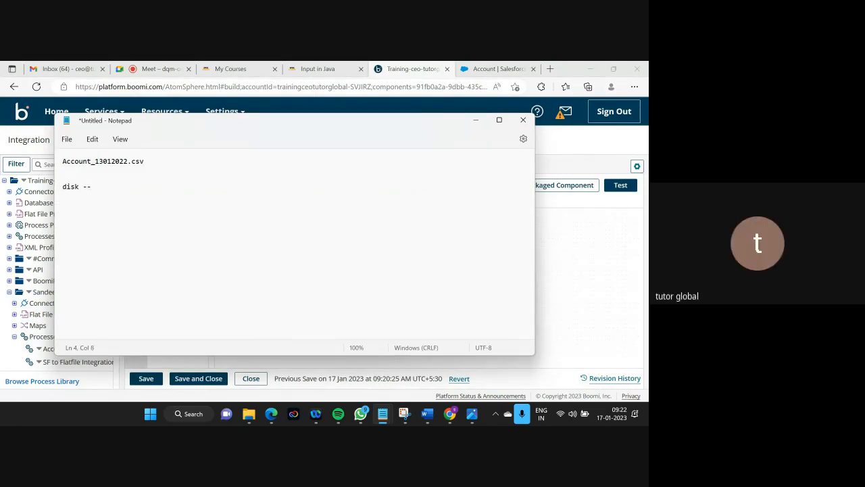
text(> map--)
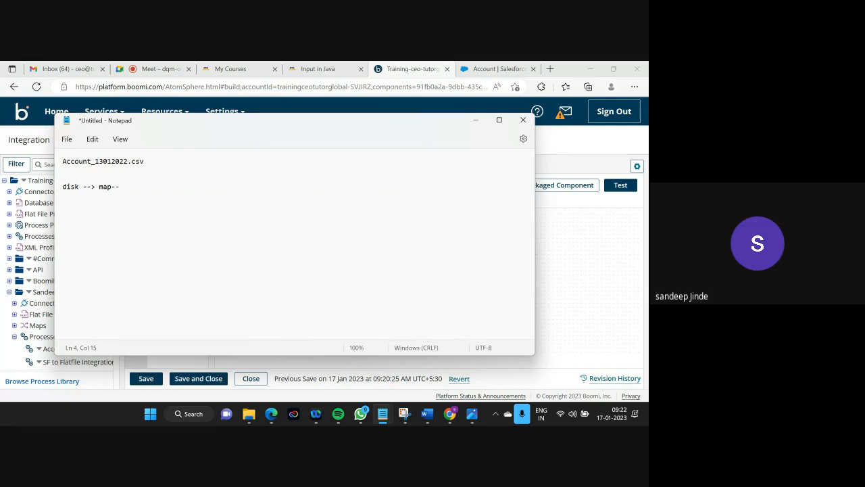
text(>sales)
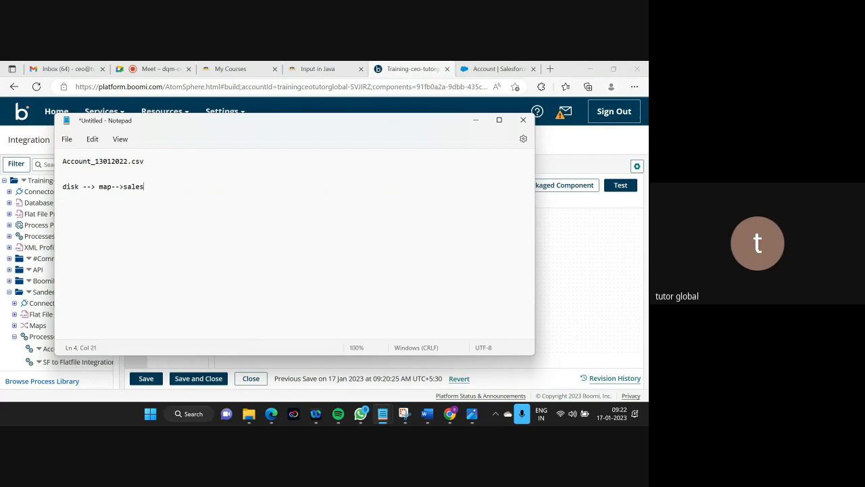
key(BackSpace)
key(BackSpace)
key(BackSpace)
key(BackSpace)
key(BackSpace)
text(SF)
drag(63, 186, 145, 187)
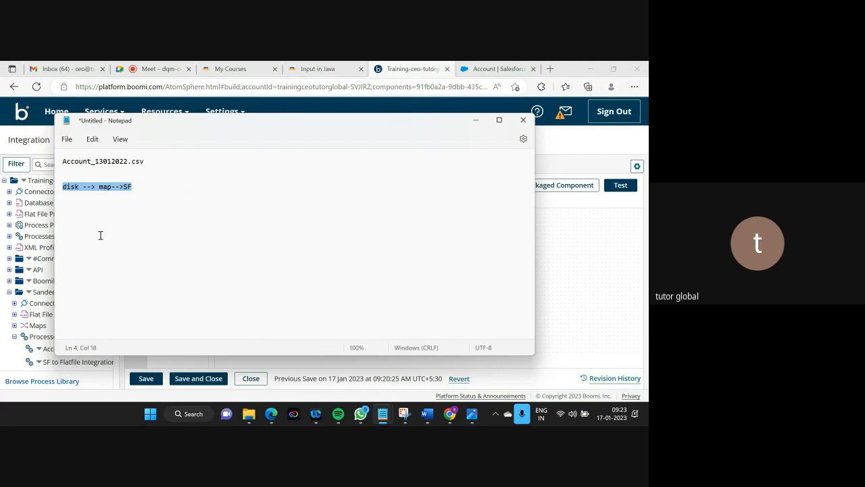
click(475, 120)
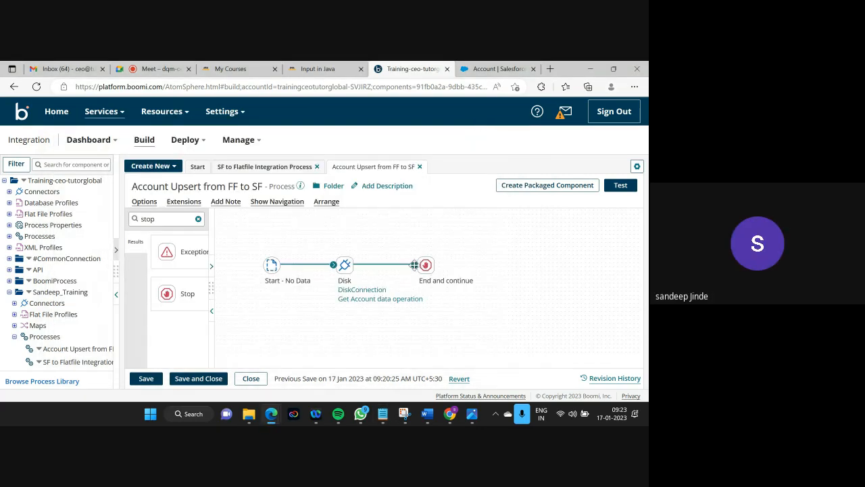
In the Boomi process, detach and move the End and continue shape away from Disk, and place an unconfigured Map shape between them.
drag(414, 265, 547, 264)
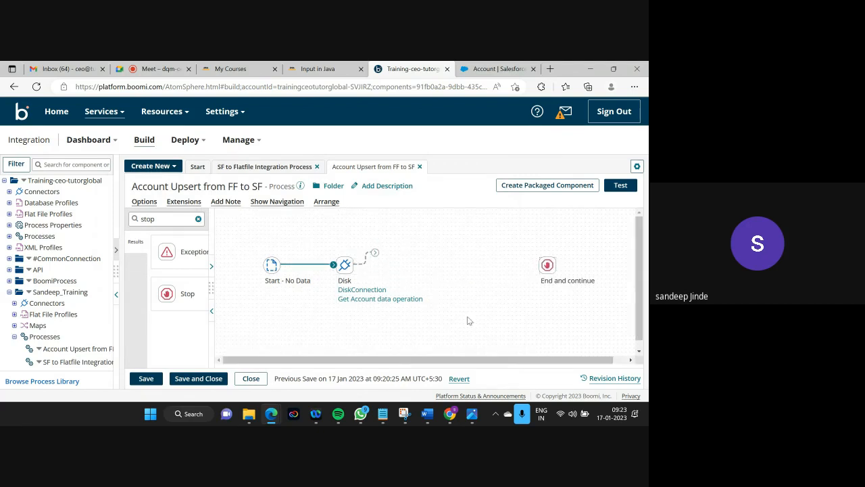
click(162, 219)
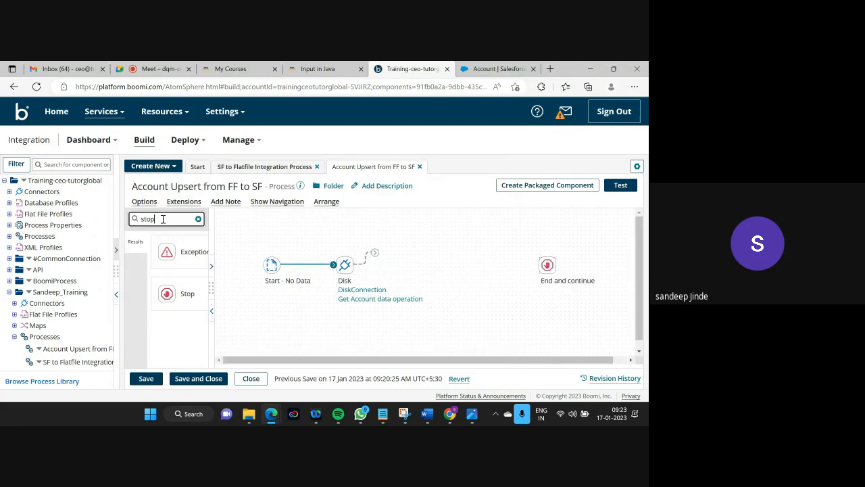
key(BackSpace)
key(BackSpace)
key(BackSpace)
key(BackSpace)
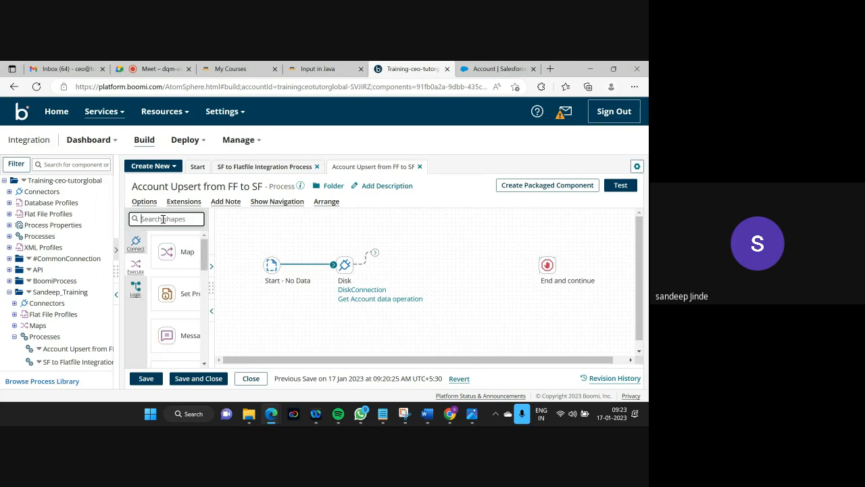
text(map)
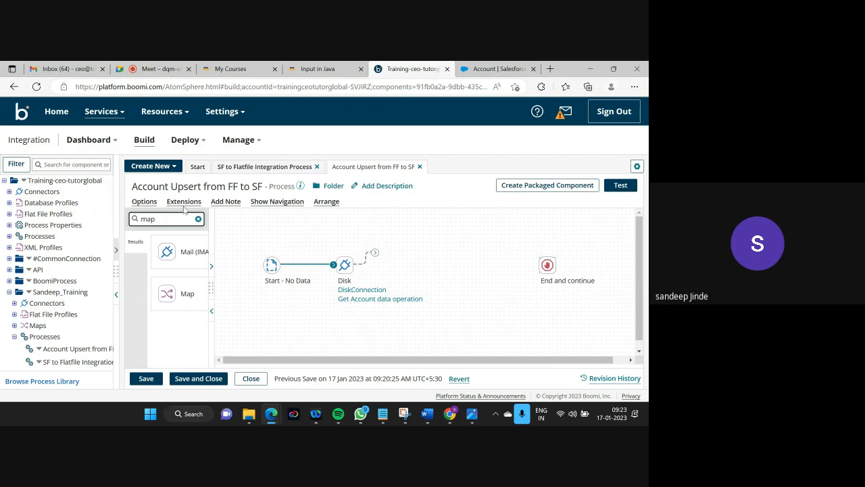
drag(189, 296, 405, 271)
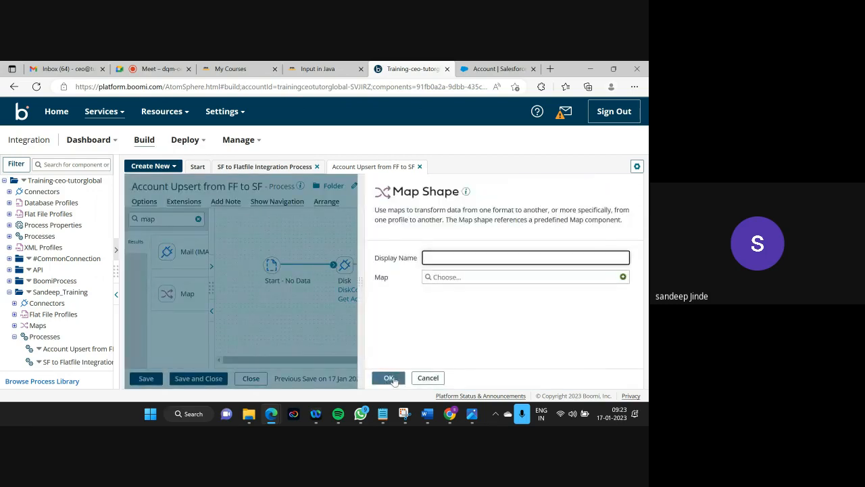
click(386, 377)
Search the shapes for "sales" and place a Salesforce connector between the Map and End and continue shapes.
click(168, 219)
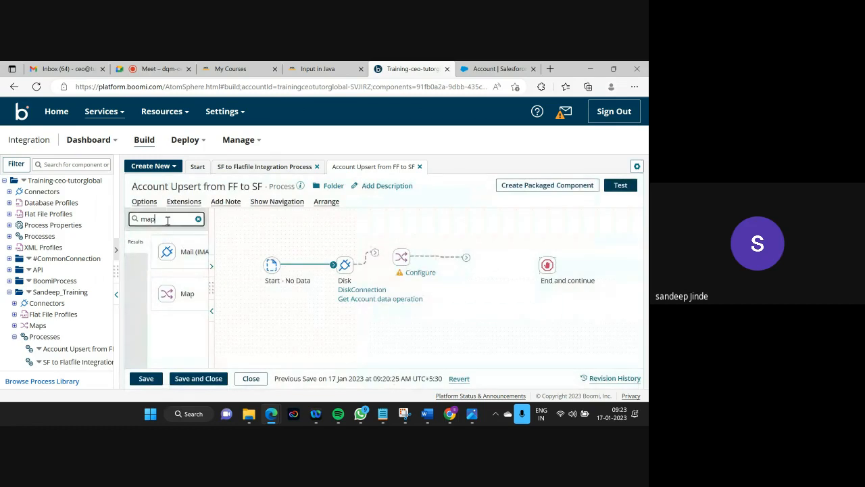
key(BackSpace)
key(BackSpace)
key(BackSpace)
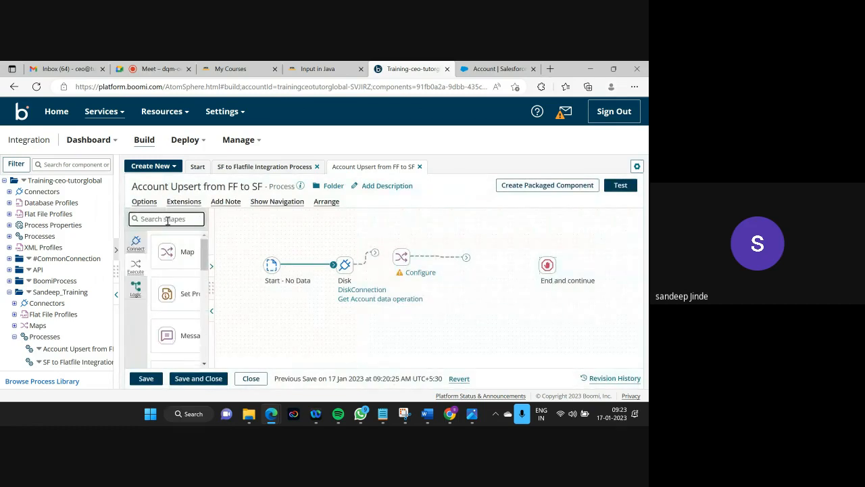
text(sales)
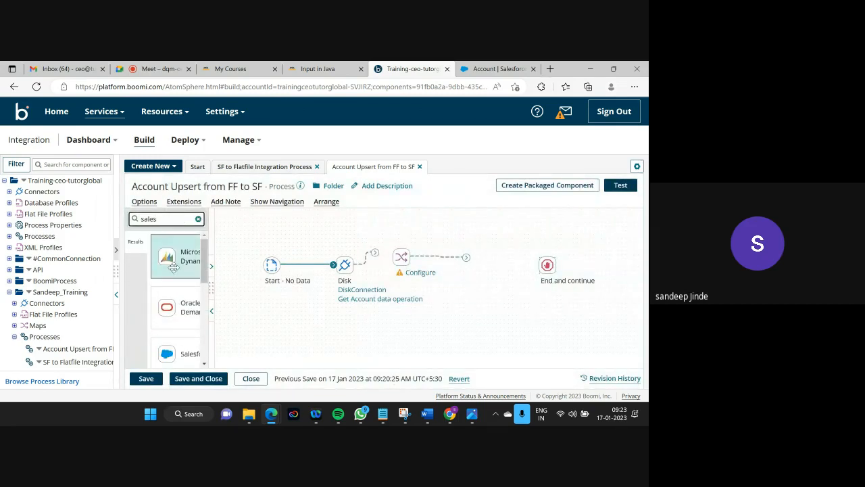
drag(167, 354, 519, 274)
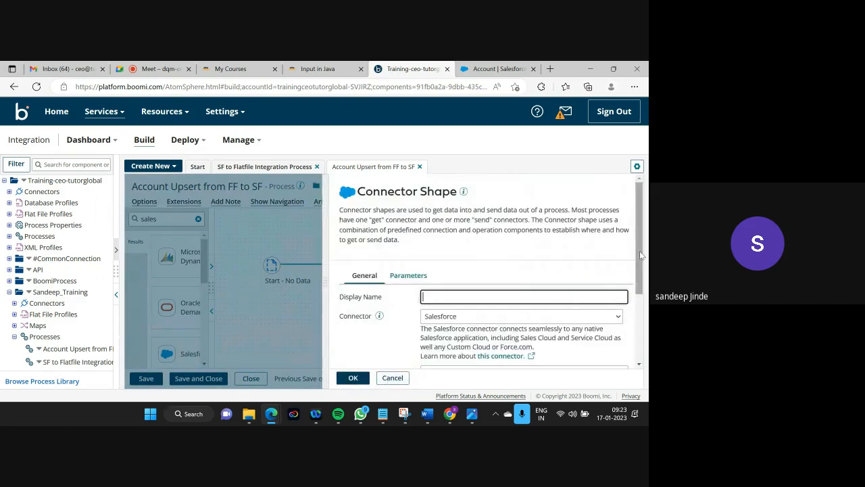
Set the Salesforce connector's action to Send and its connection to SFConnection.
scroll(639, 255, down, 3)
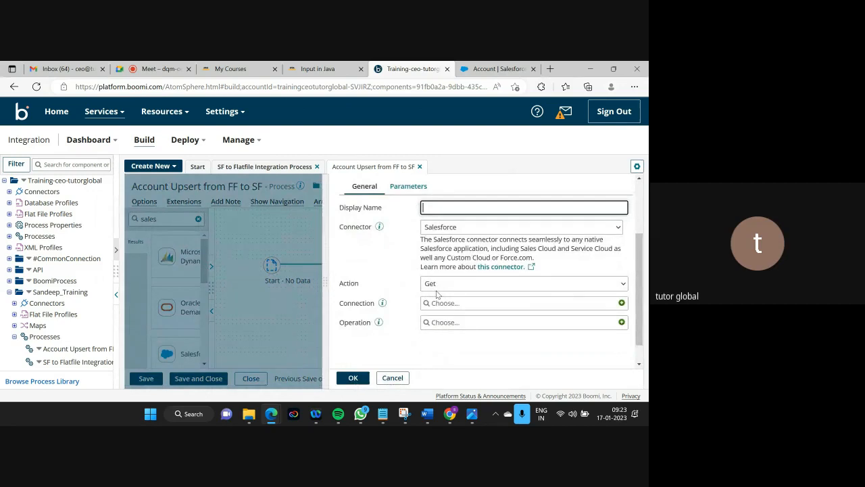
click(448, 284)
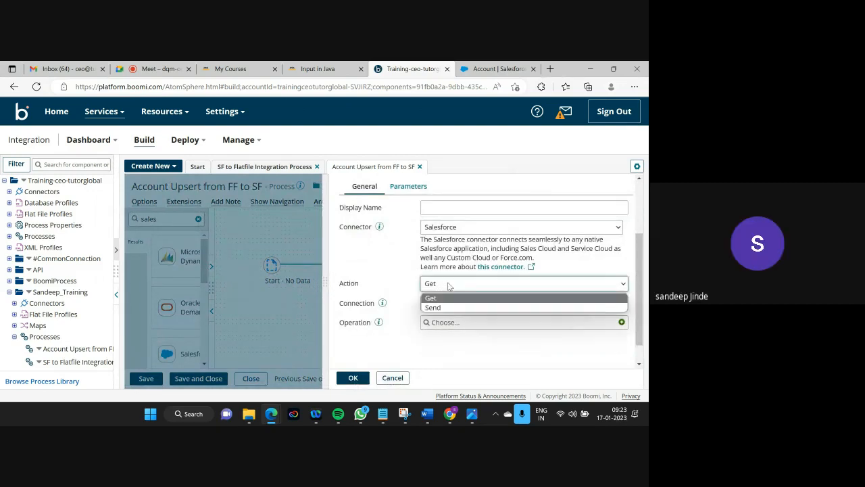
click(436, 307)
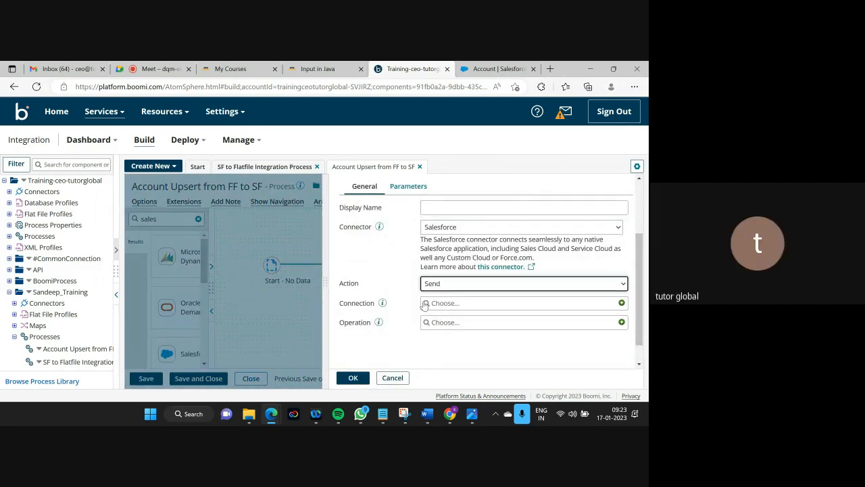
click(425, 304)
click(456, 234)
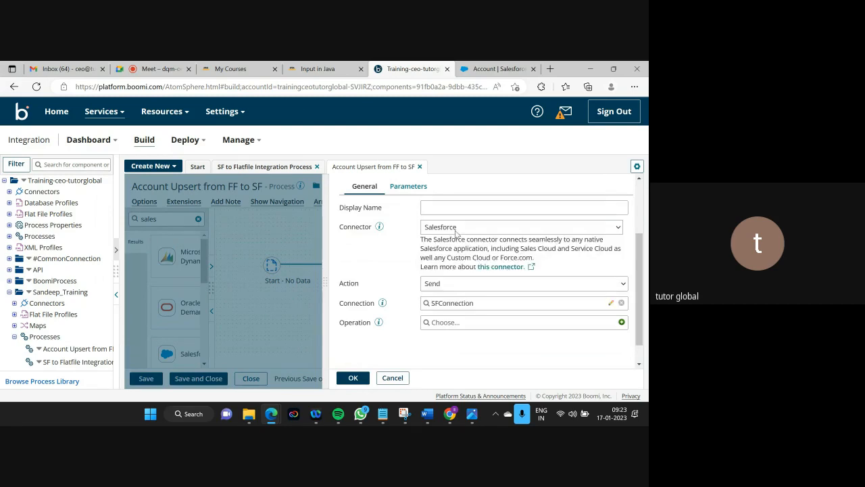
Create a new operation for the Salesforce connector and name it "SF Account Upsert Operation".
click(622, 322)
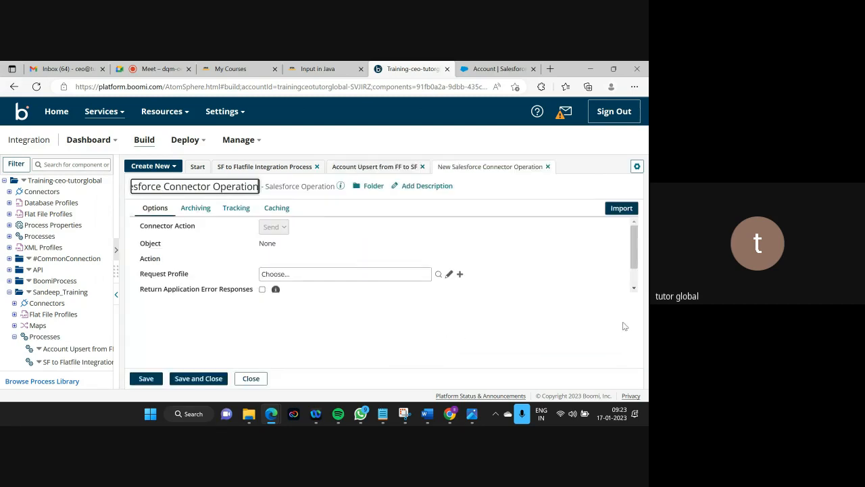
key(BackSpace)
key(BackSpace)
key(BackSpace)
key(BackSpace)
key(BackSpace)
key(BackSpace)
key(BackSpace)
key(BackSpace)
key(BackSpace)
key(BackSpace)
key(BackSpace)
key(BackSpace)
key(BackSpace)
key(BackSpace)
key(BackSpace)
key(BackSpace)
key(BackSpace)
key(BackSpace)
key(BackSpace)
key(BackSpace)
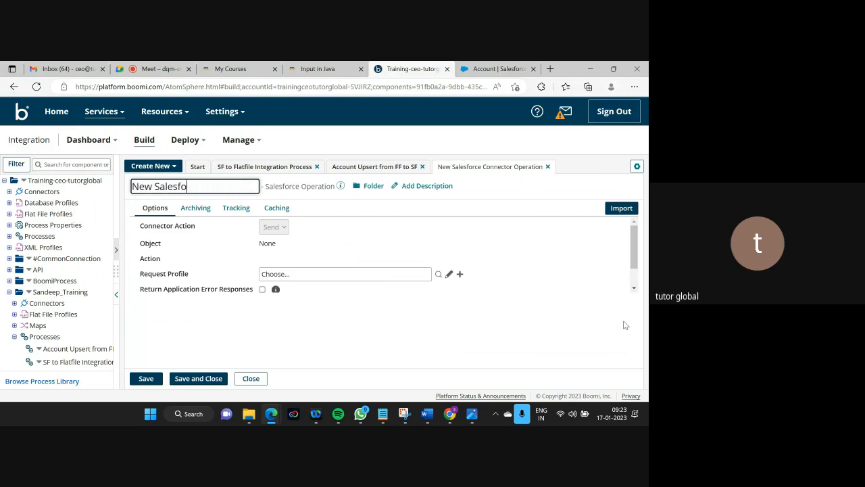
key(BackSpace)
key(BackSpace)
key(BackSpace)
key(BackSpace)
key(BackSpace)
key(BackSpace)
key(BackSpace)
key(BackSpace)
key(BackSpace)
key(BackSpace)
key(BackSpace)
text(SF Account Upsert)
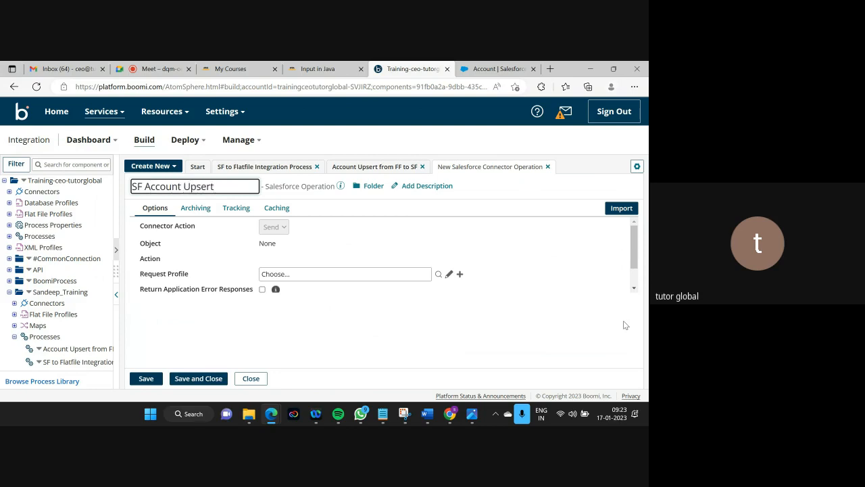
text( Ope)
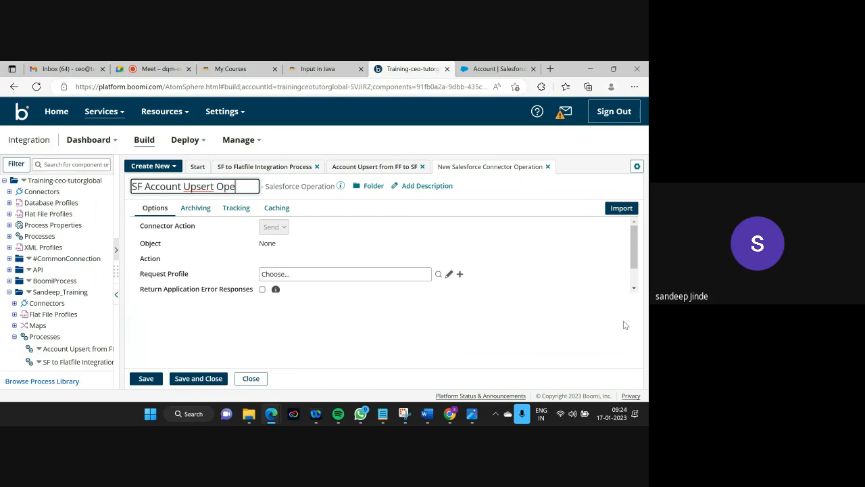
text(ration)
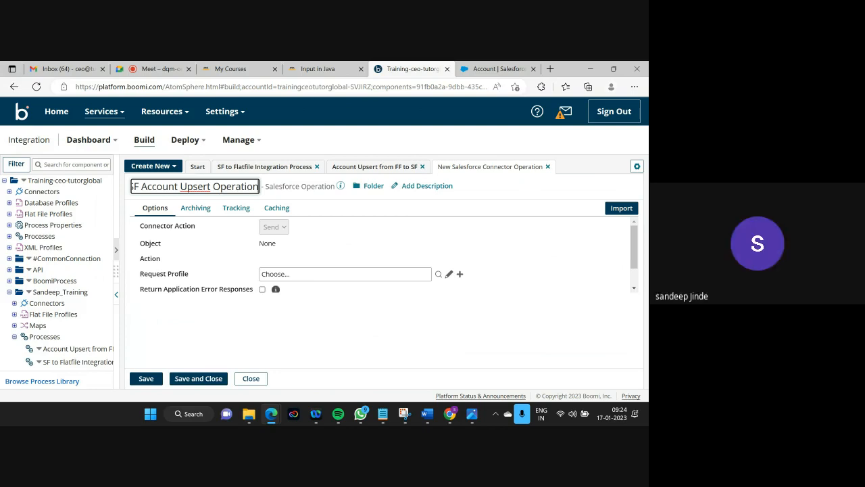
Review the Account text file in Notepad, highlighting the first record's AccountID, and minimize it to return to Boomi.
mouse_move(378, 419)
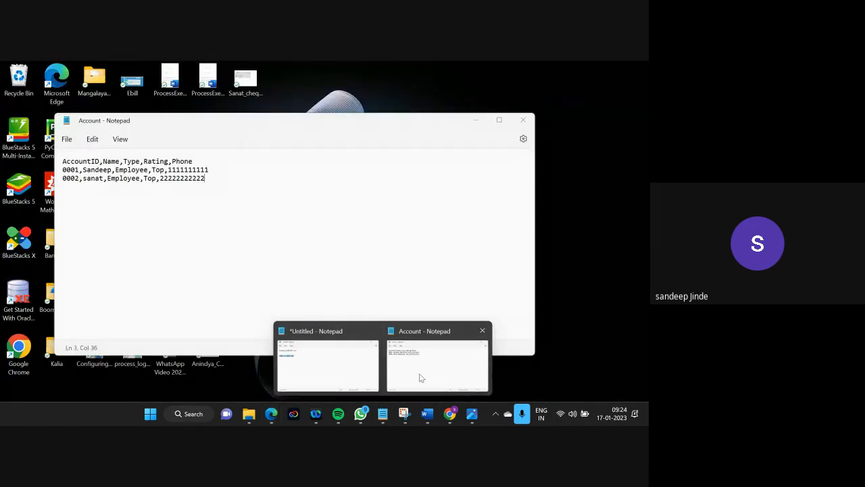
click(420, 377)
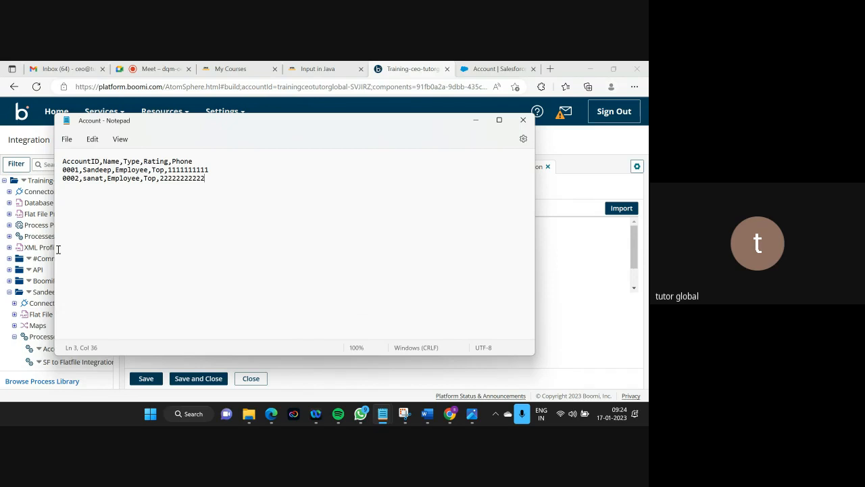
double_click(67, 170)
click(476, 121)
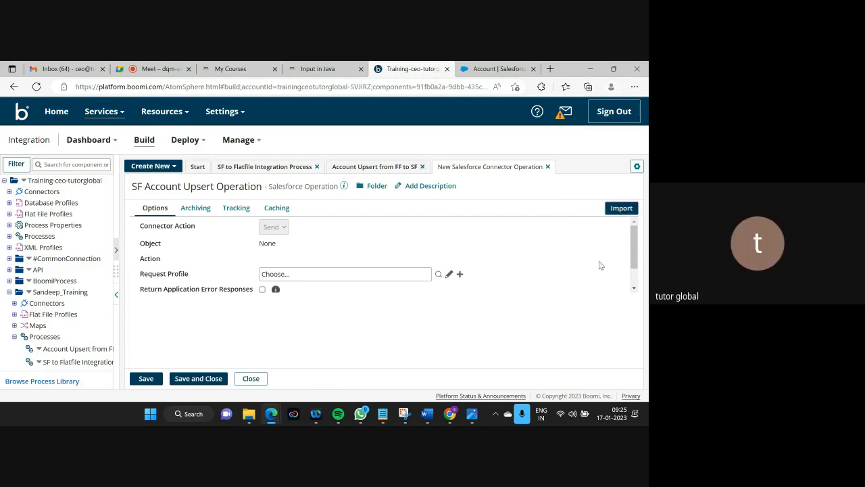
Start the operation's Salesforce import using SFConnection from the #CommonConnection folder, keeping the Bulk API version at None.
click(619, 209)
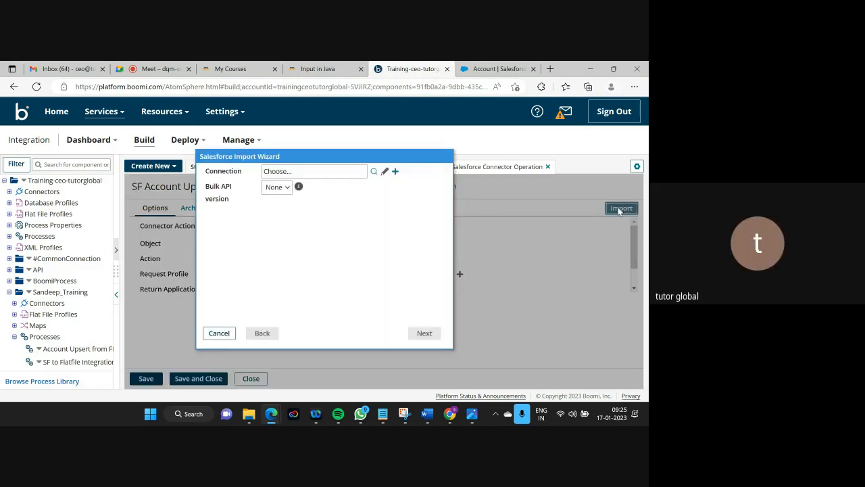
click(373, 172)
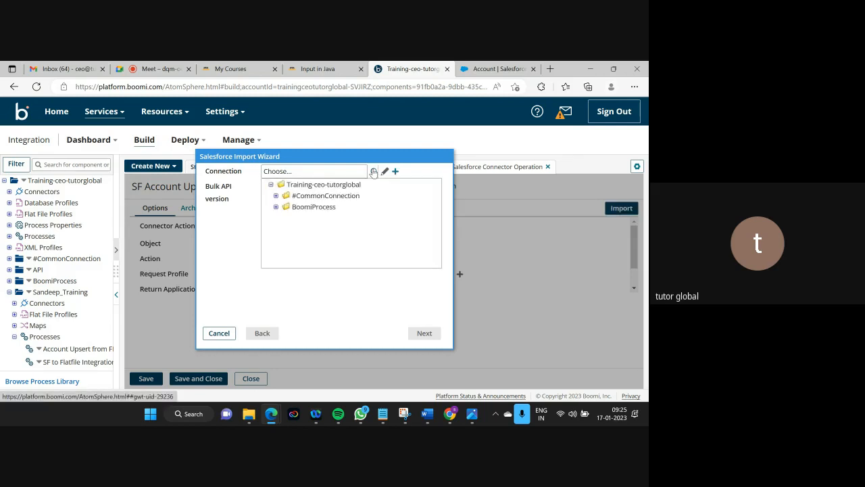
click(276, 196)
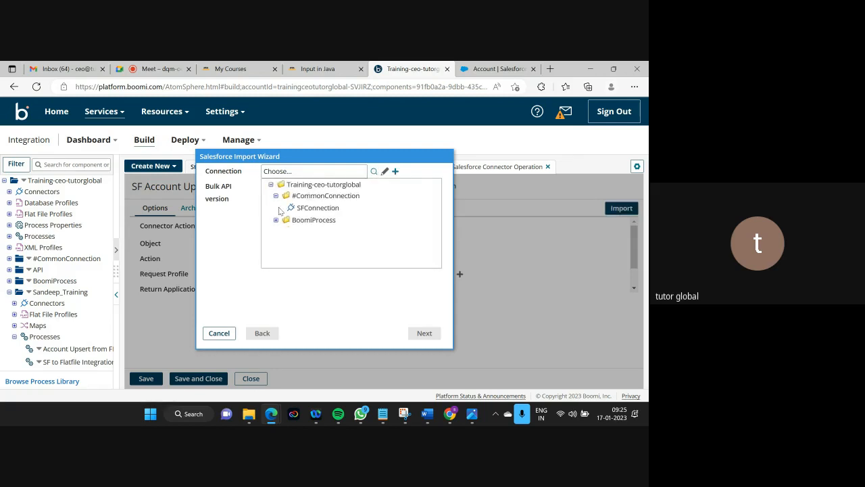
click(311, 208)
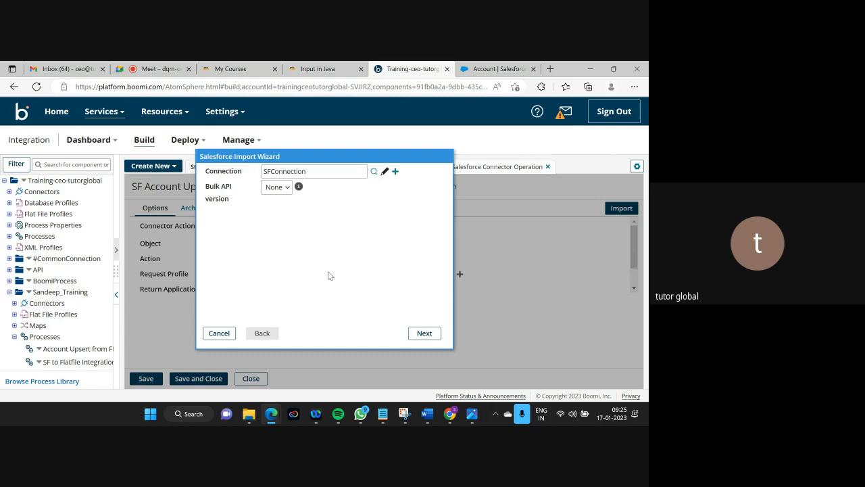
click(286, 189)
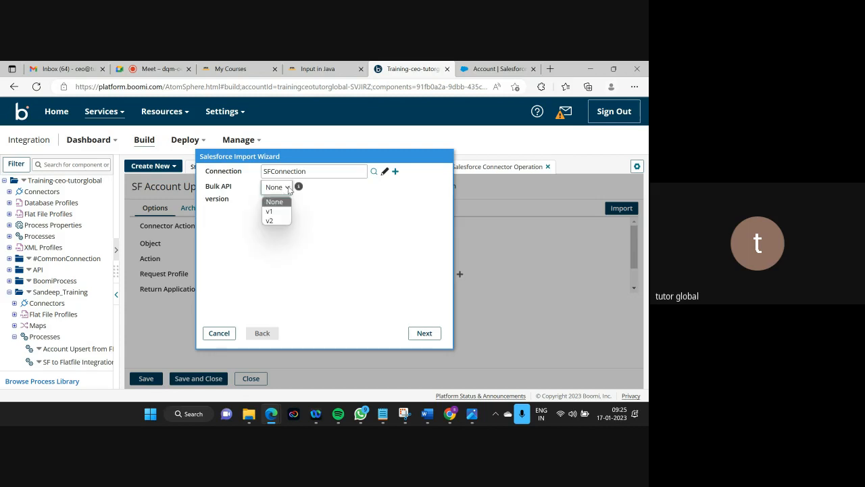
click(369, 255)
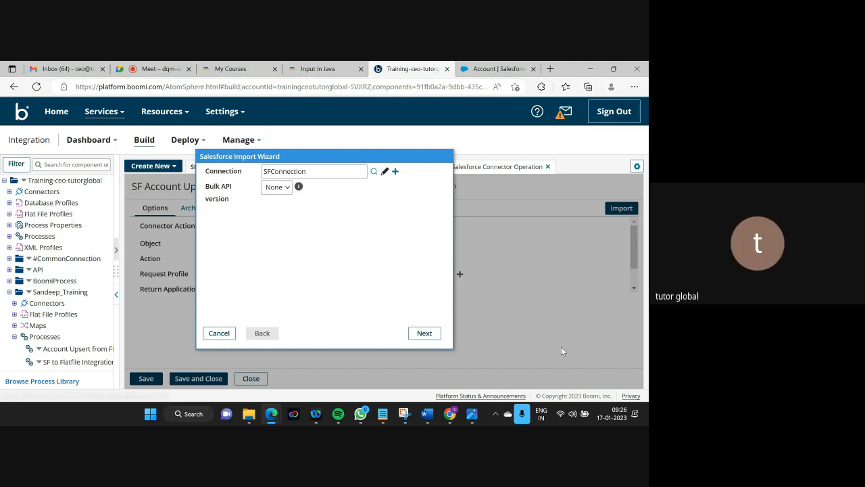
click(426, 334)
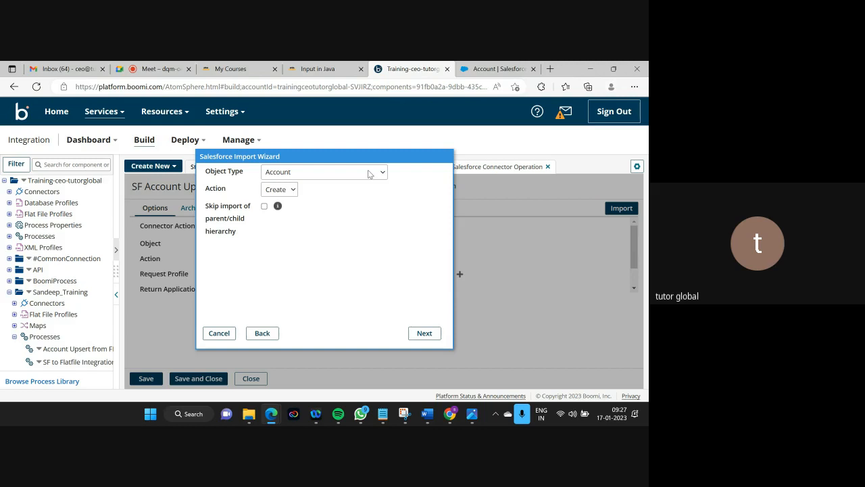
Import the Account object with the Upsert action, including its Contacts child object, and finish the import wizard.
click(294, 191)
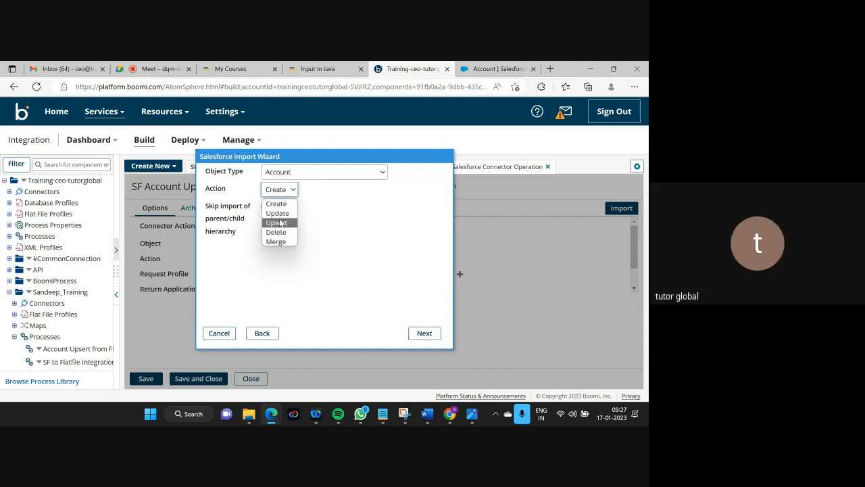
click(281, 223)
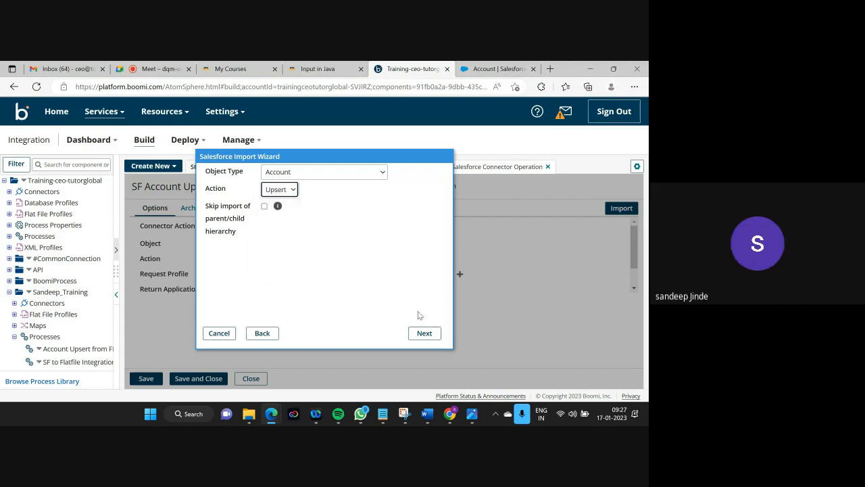
click(424, 332)
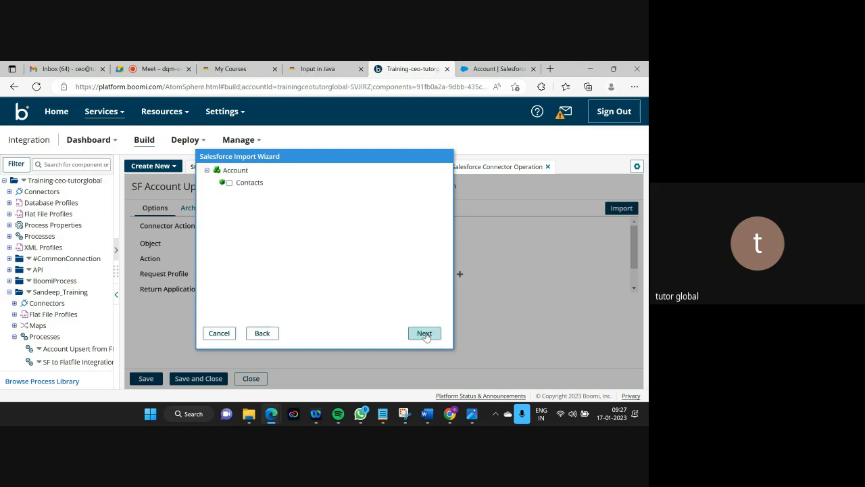
click(229, 182)
click(424, 333)
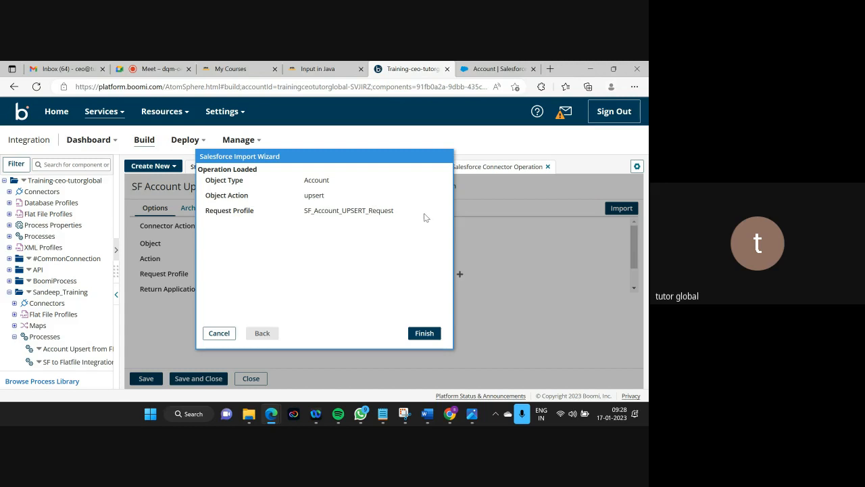
click(425, 335)
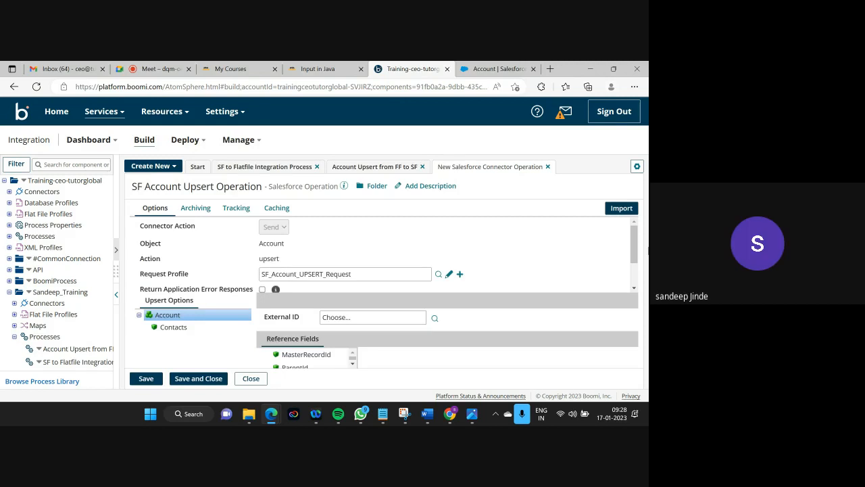
Enable Return Application Error Responses for the operation and open the field choice for the Account object's External ID.
scroll(632, 238, down, 1)
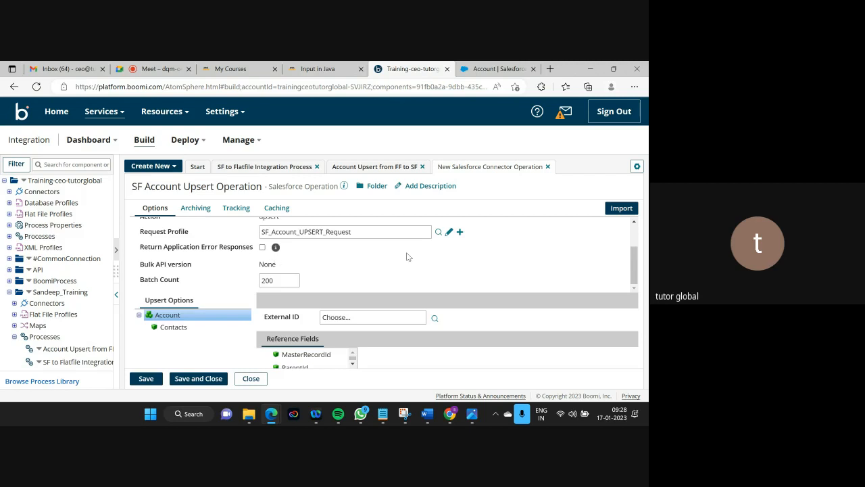
click(262, 248)
click(436, 318)
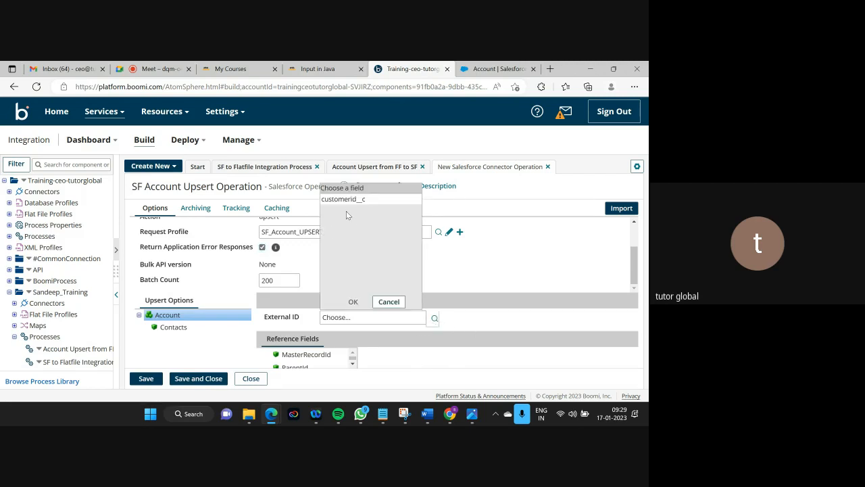
Switch to Salesforce to check the customerid entry in the Account object's Fields & Relationships, and return to Boomi.
click(480, 68)
scroll(502, 317, down, 5)
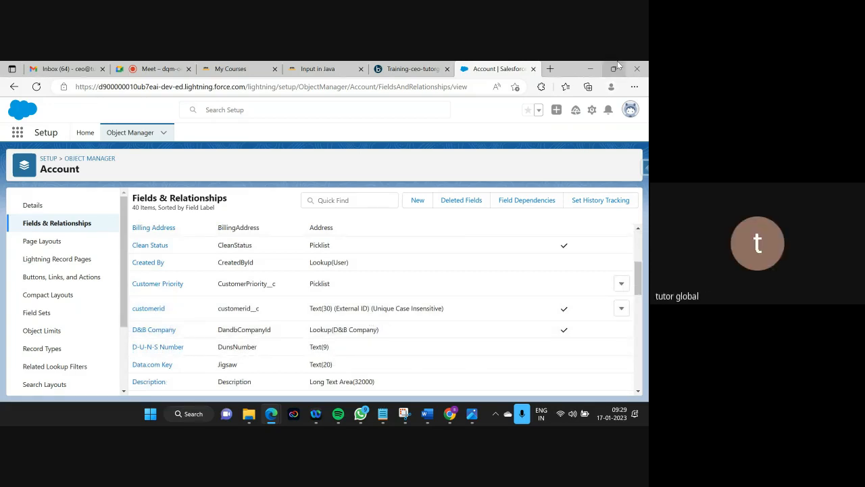
click(418, 70)
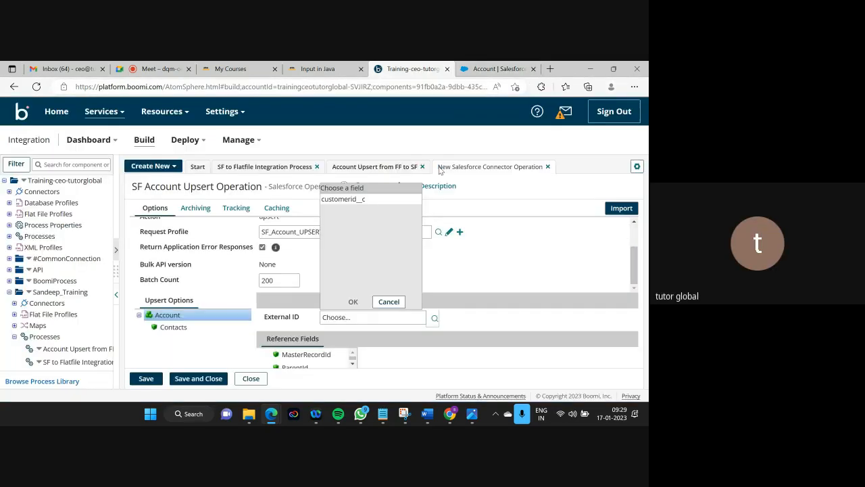
Set the Account object's External ID to customerid__c, and save and close the SF Account Upsert Operation.
click(352, 200)
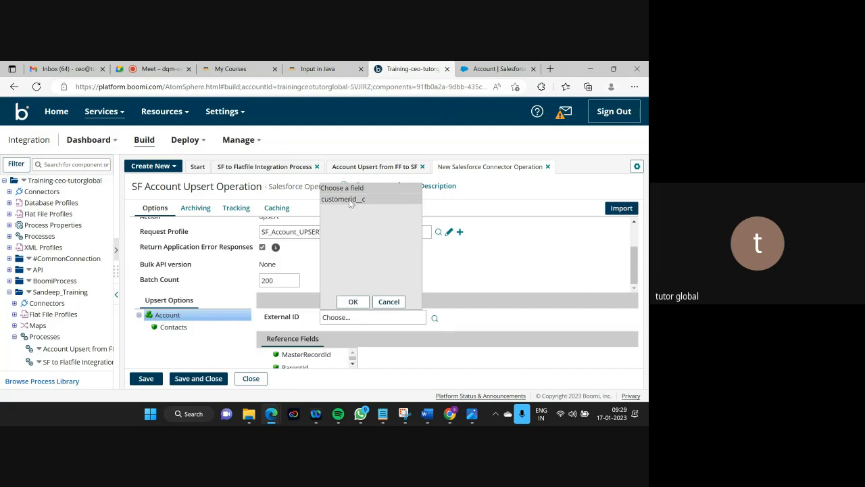
click(353, 302)
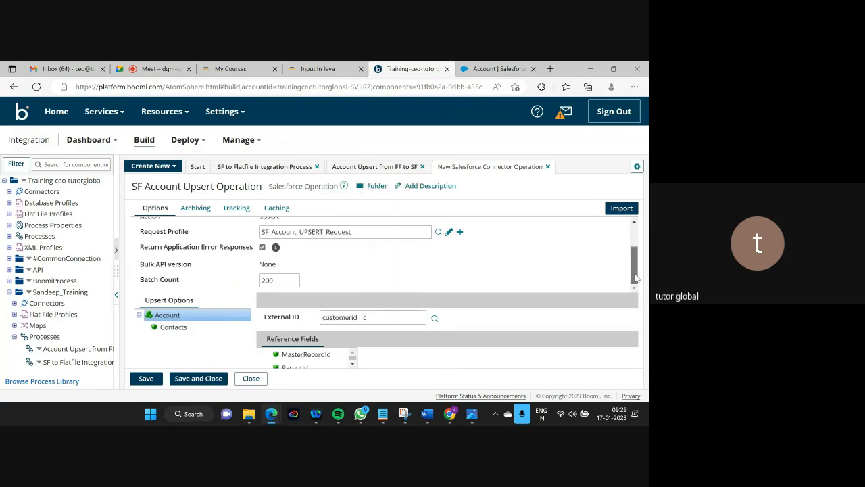
click(184, 381)
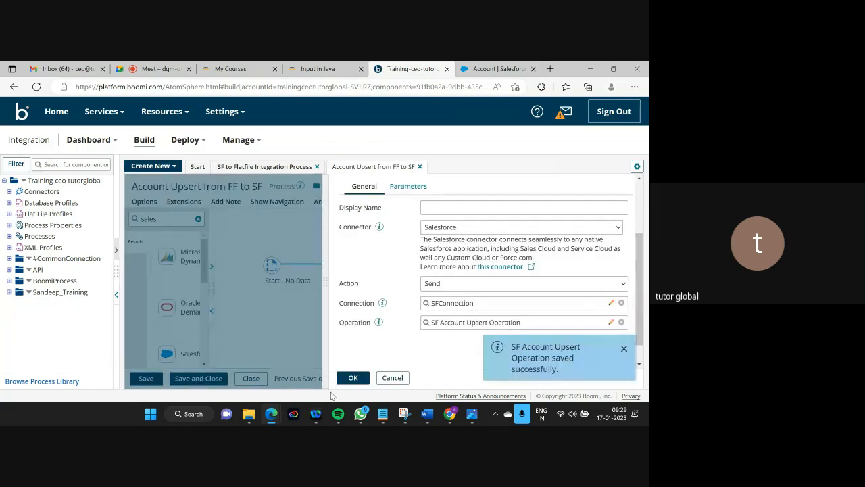
Confirm the Salesforce connector settings, connect the Map shape to Salesforce and Salesforce to End and continue, and save the process.
click(353, 378)
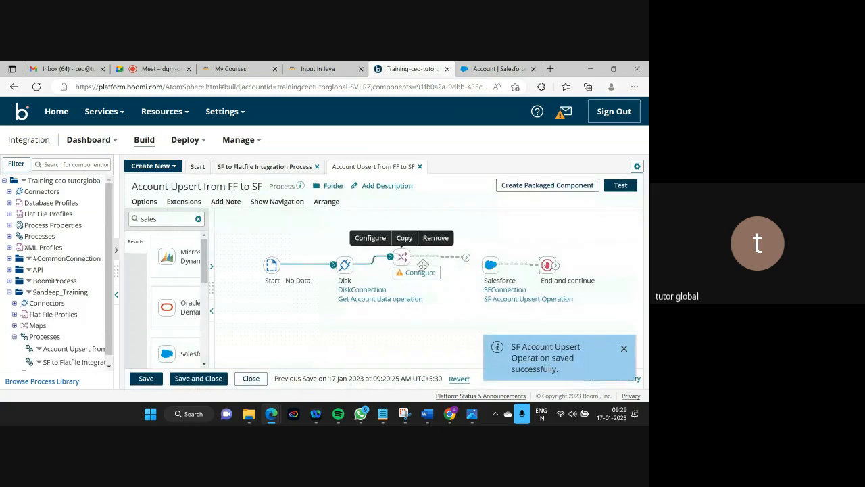
drag(466, 257, 485, 268)
drag(424, 264, 432, 272)
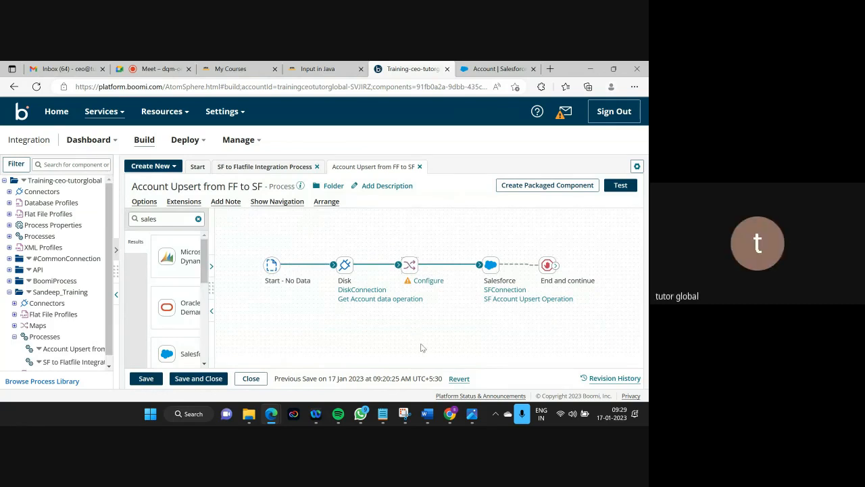
mouse_move(555, 265)
mouse_down()
mouse_move(567, 265)
mouse_move(536, 269)
mouse_move(548, 265)
mouse_up()
click(146, 378)
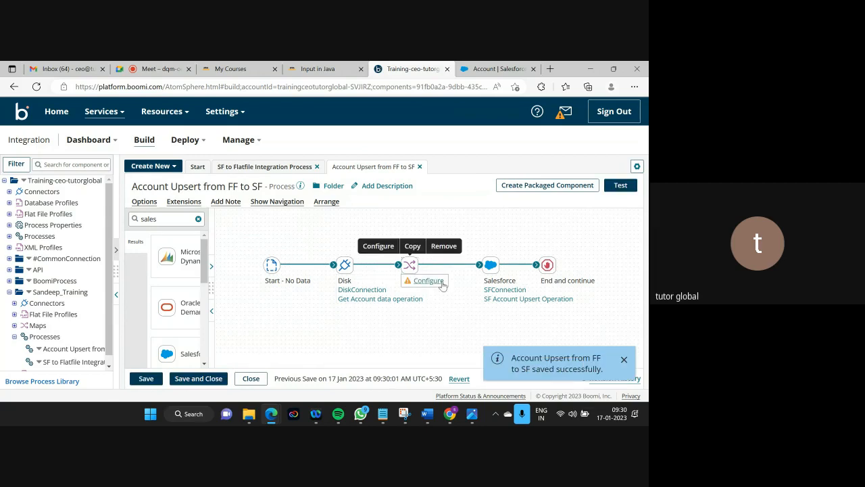
Create a new map for the Map shape, name it Account FF to SF Map, and save it.
click(441, 283)
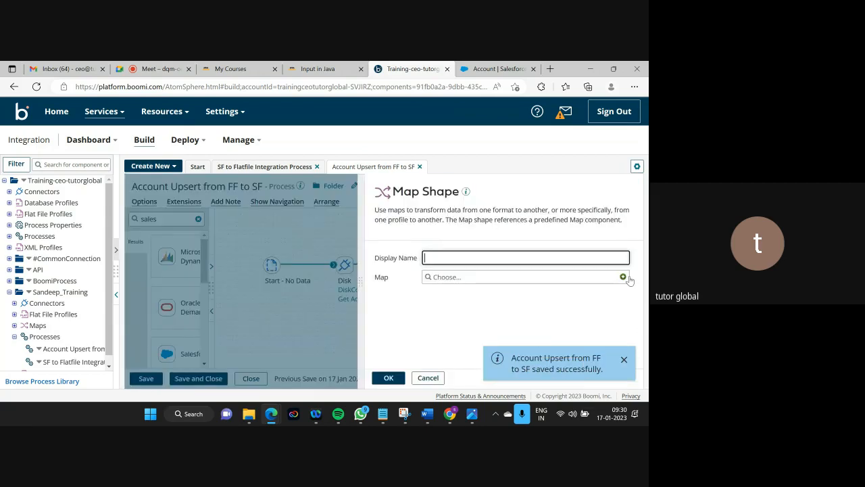
click(624, 279)
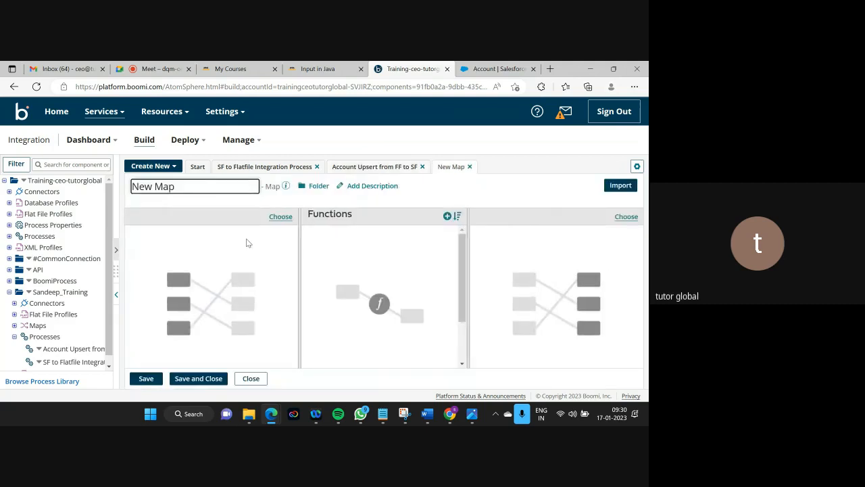
key(BackSpace)
key(BackSpace)
key(BackSpace)
key(BackSpace)
key(BackSpace)
key(BackSpace)
text(Account FF to SF)
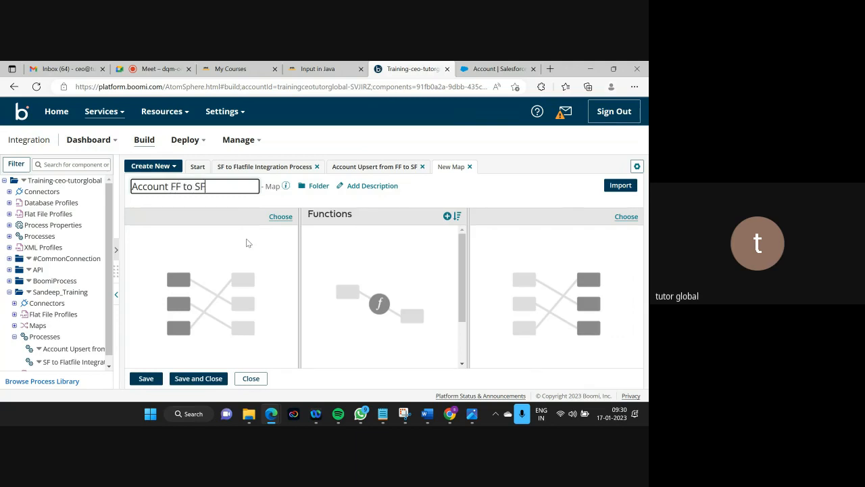
text(Map)
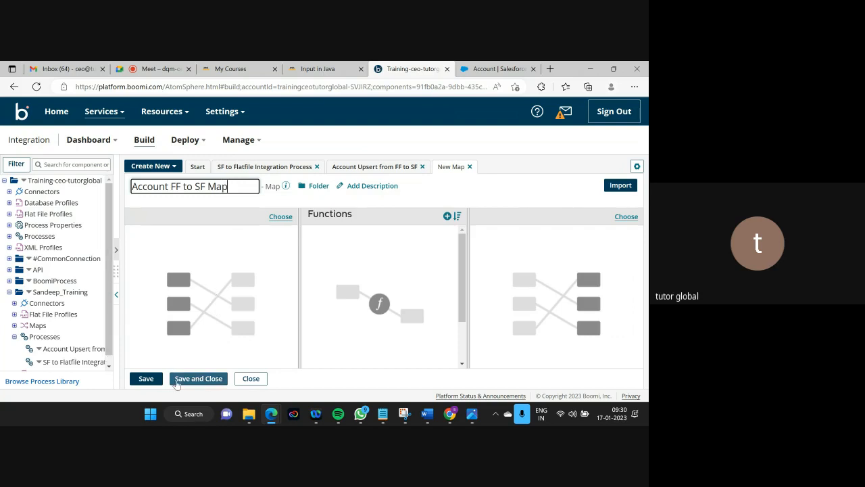
click(147, 379)
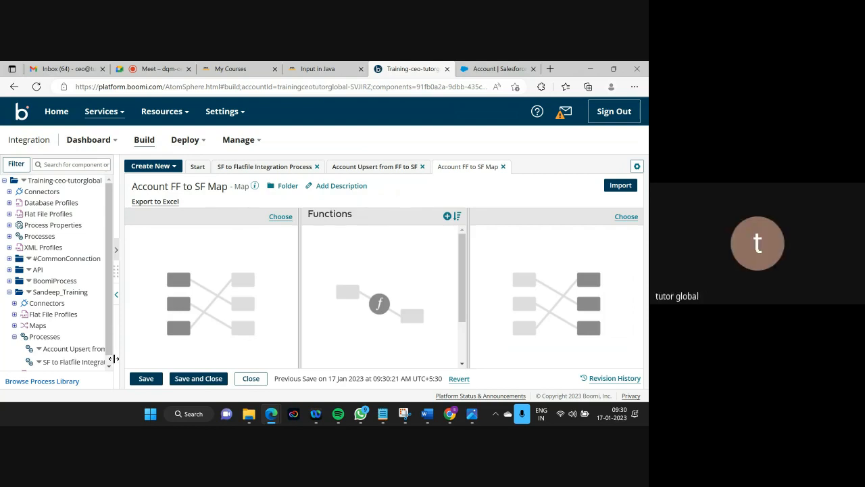
Set the SF_Account_UPSERT_Request XML profile from the Sandeep_Training folder as the map's destination profile.
drag(113, 356, 149, 352)
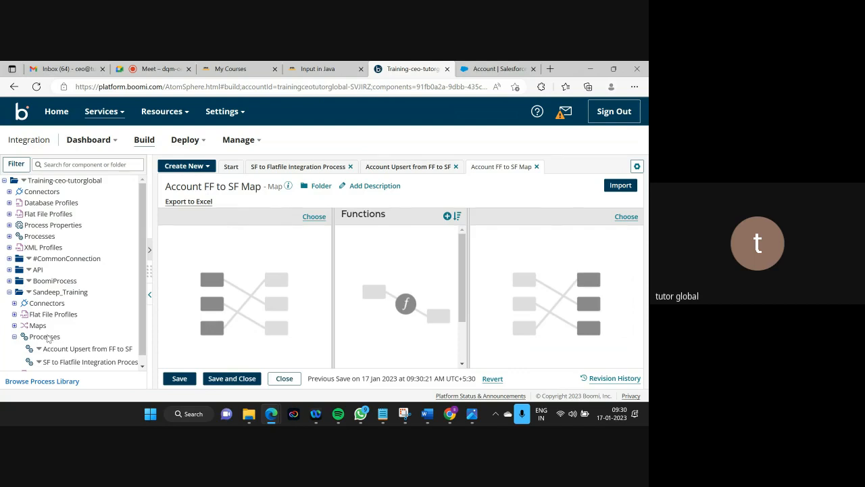
scroll(141, 322, down, 1)
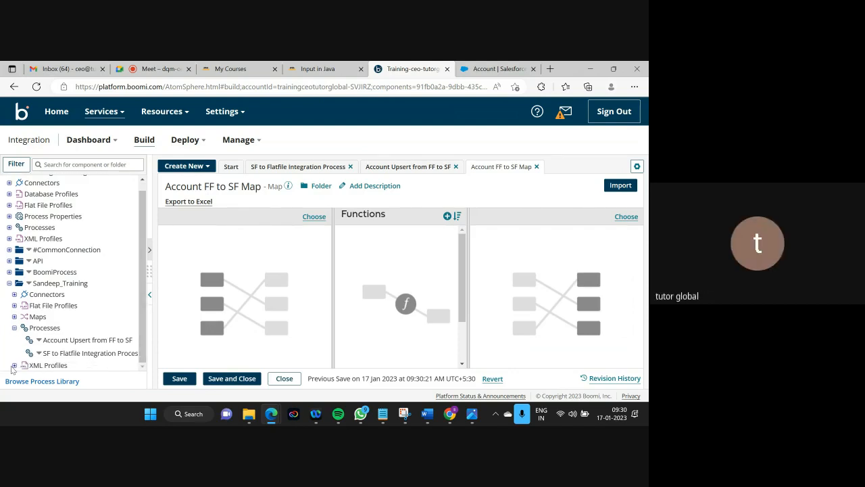
scroll(112, 310, down, 1)
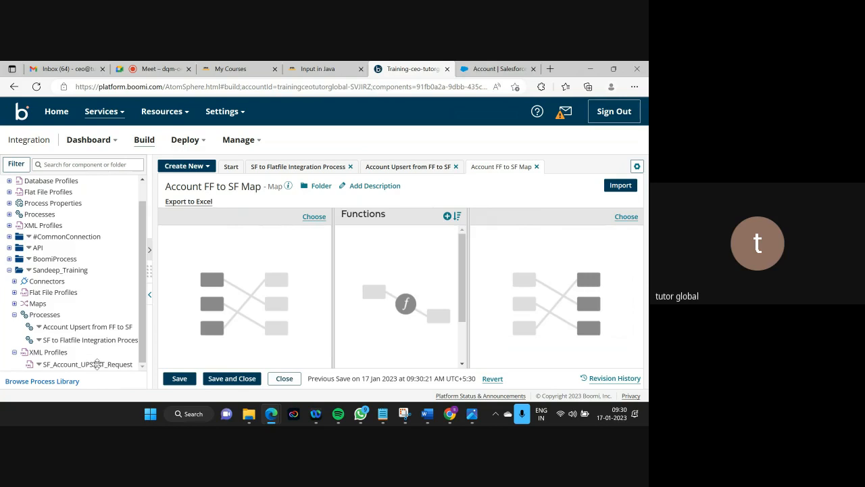
drag(98, 364, 562, 290)
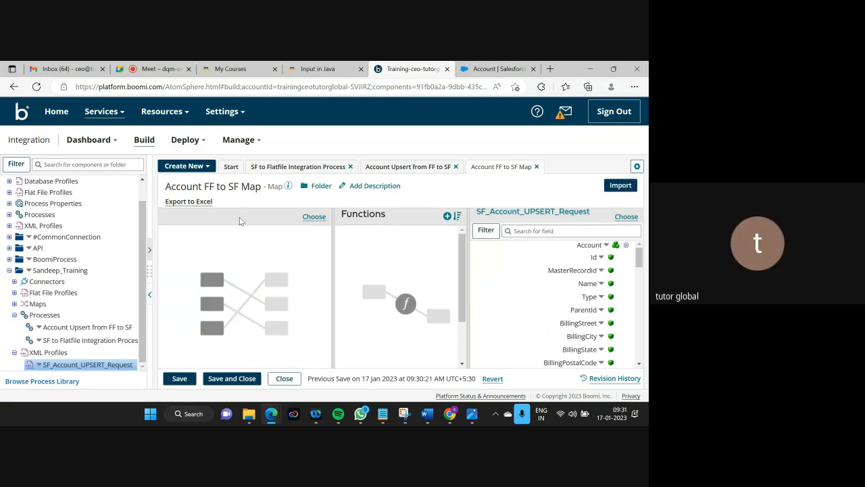
Switch to Notepad to check the column layout of the Account file, and return to Boomi.
mouse_move(383, 415)
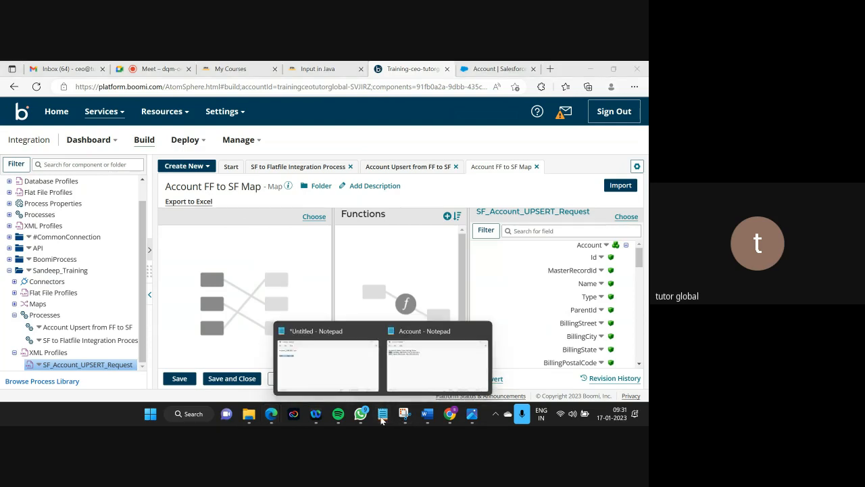
click(418, 381)
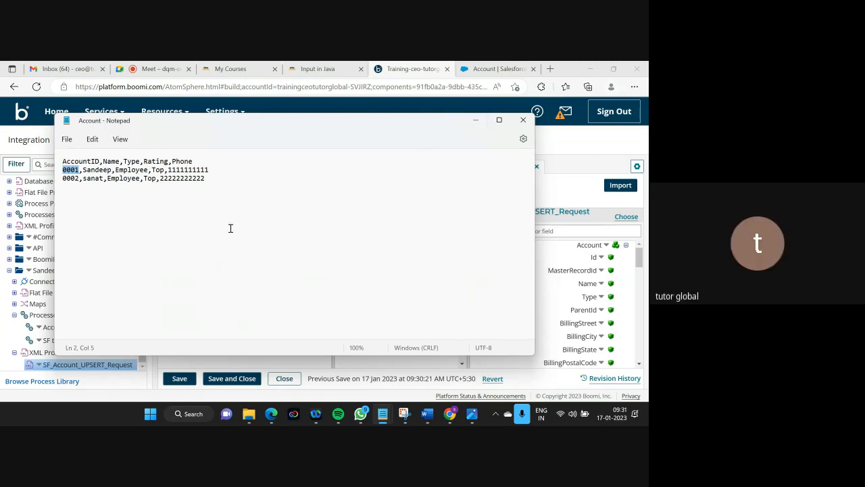
click(243, 248)
click(477, 122)
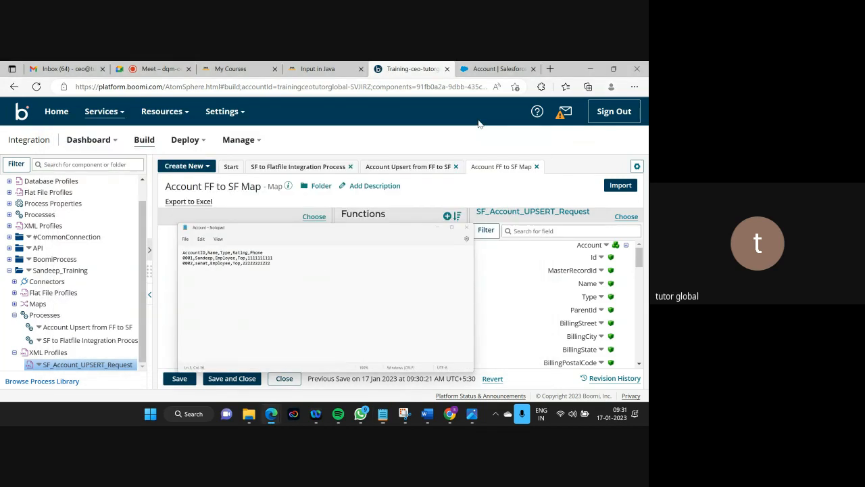
Create a new Flat File profile as the map's source profile and name it Account FF Profile.
click(317, 220)
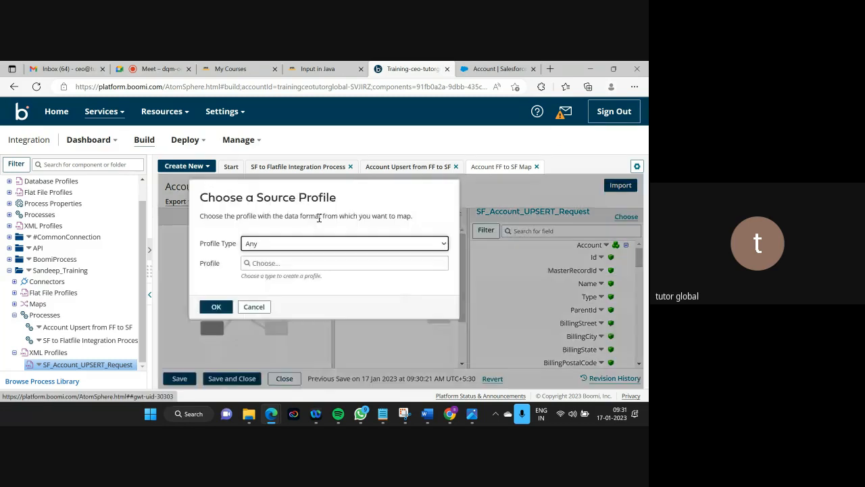
click(291, 245)
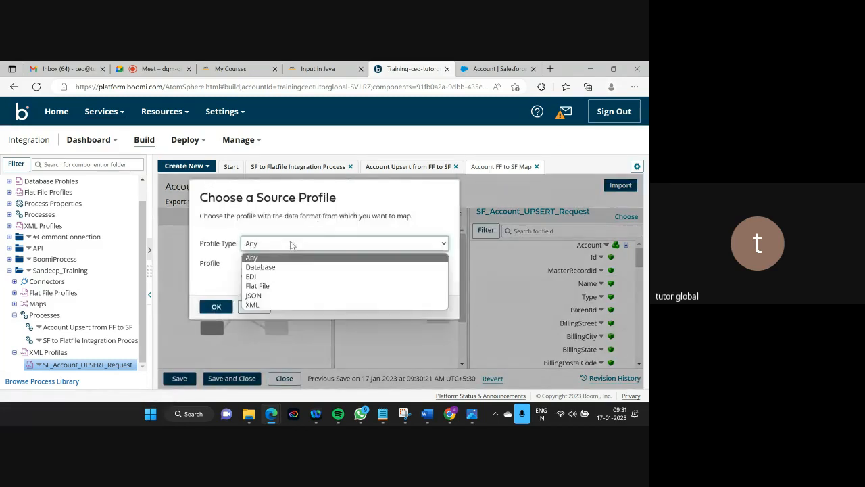
click(269, 287)
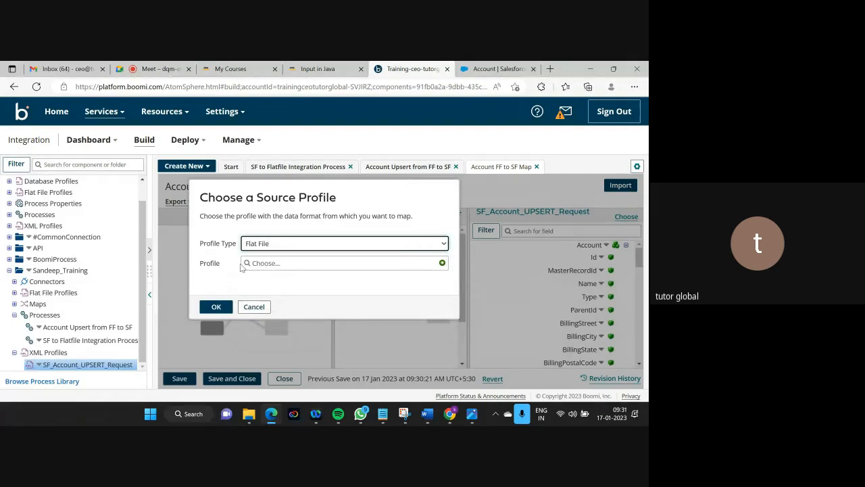
click(442, 263)
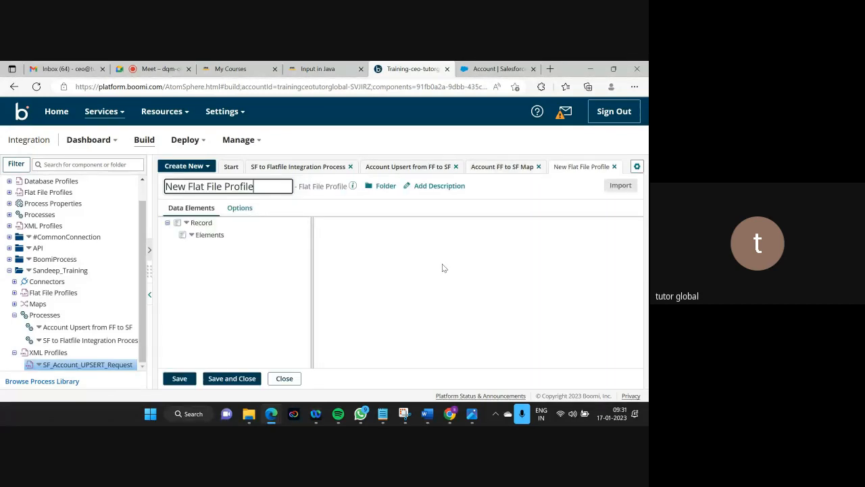
key(BackSpace)
key(BackSpace)
key(BackSpace)
key(BackSpace)
key(BackSpace)
key(BackSpace)
key(BackSpace)
key(BackSpace)
key(BackSpace)
key(BackSpace)
key(BackSpace)
key(BackSpace)
key(BackSpace)
key(BackSpace)
key(BackSpace)
key(BackSpace)
key(BackSpace)
key(BackSpace)
key(BackSpace)
key(BackSpace)
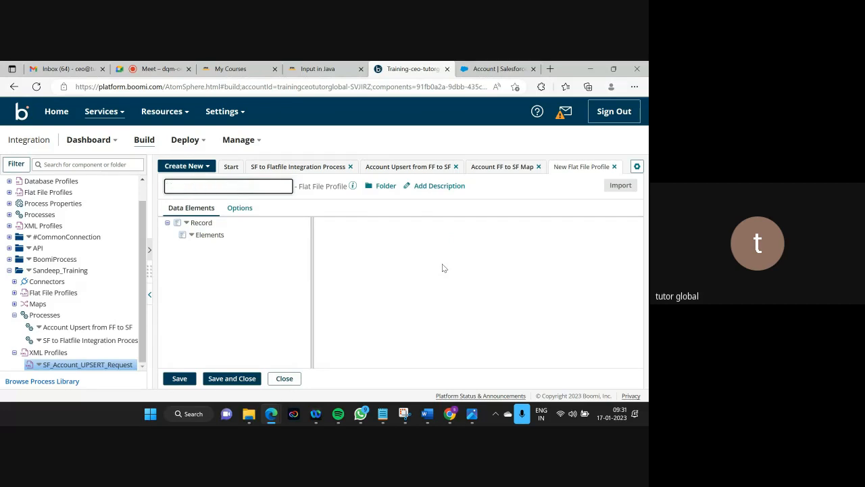
text(Account FF Profile)
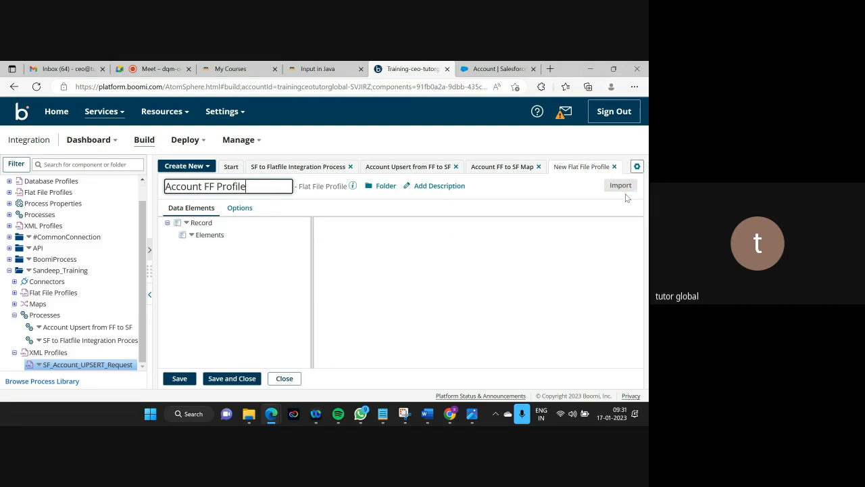
click(204, 222)
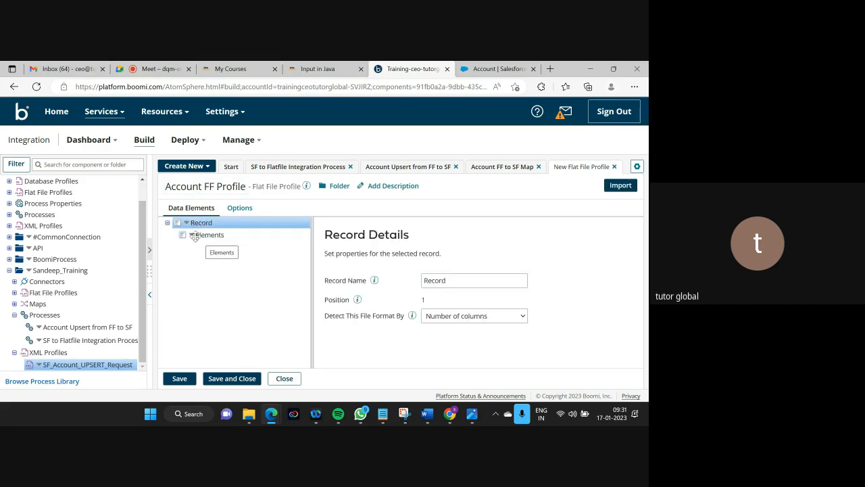
click(192, 238)
click(192, 237)
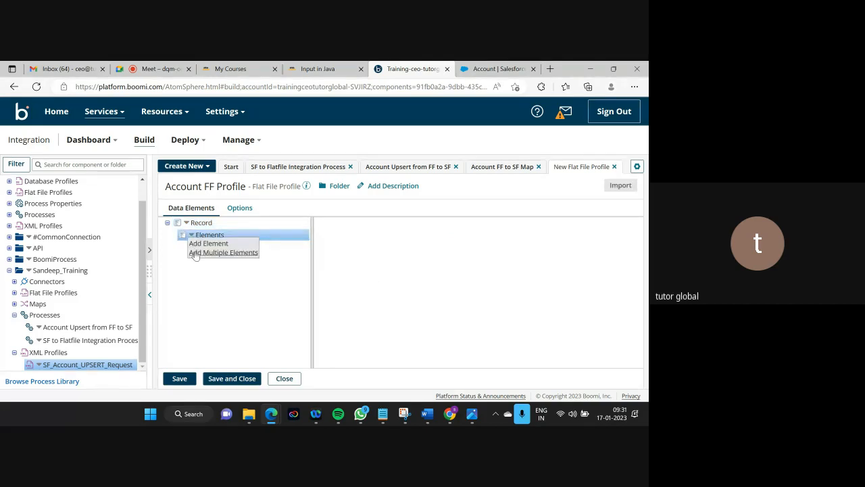
click(197, 251)
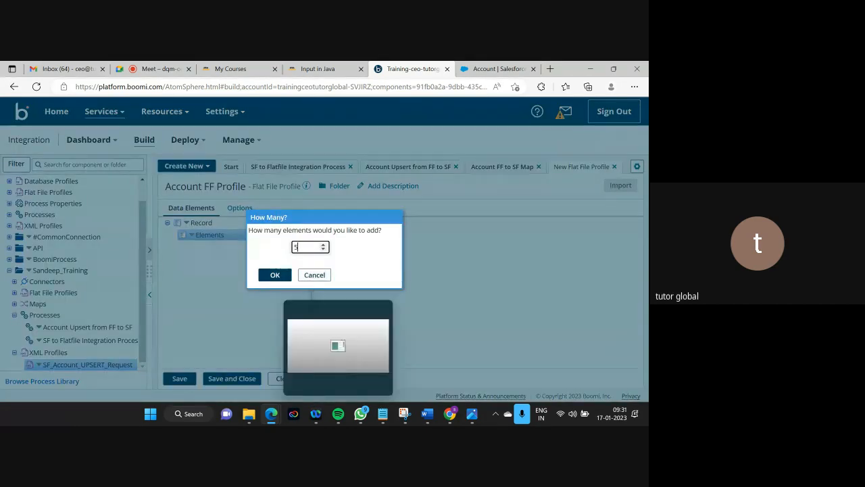
mouse_move(389, 420)
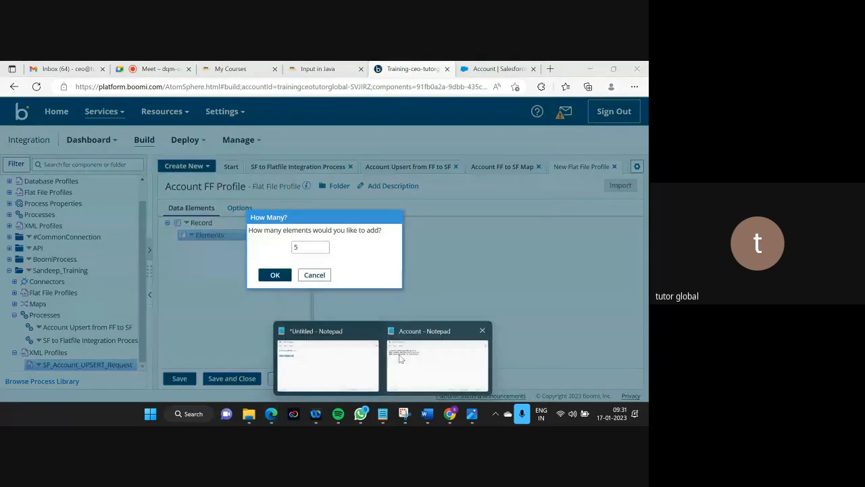
click(402, 359)
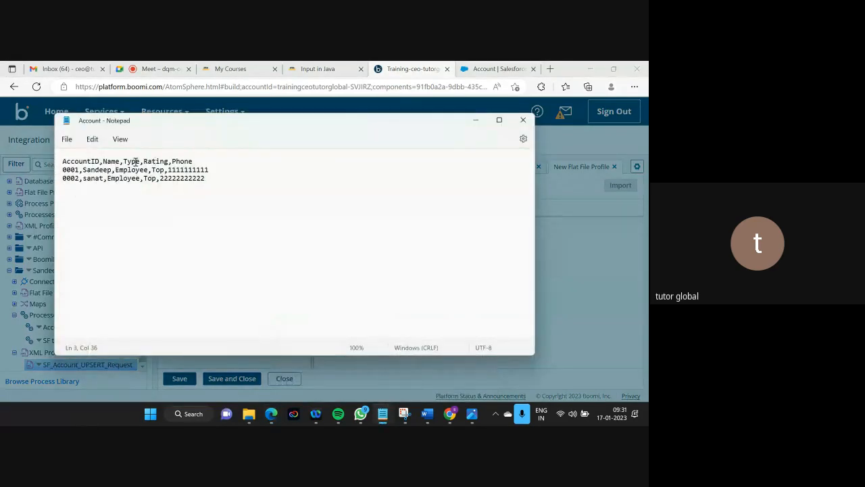
click(475, 120)
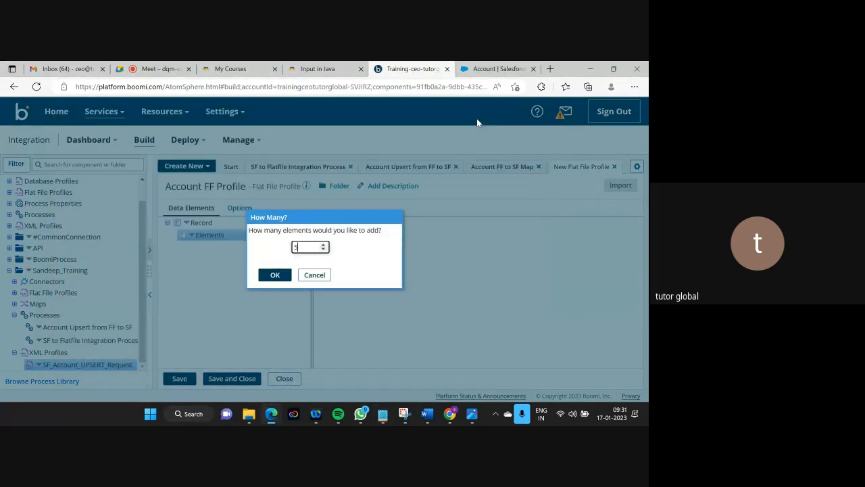
click(315, 276)
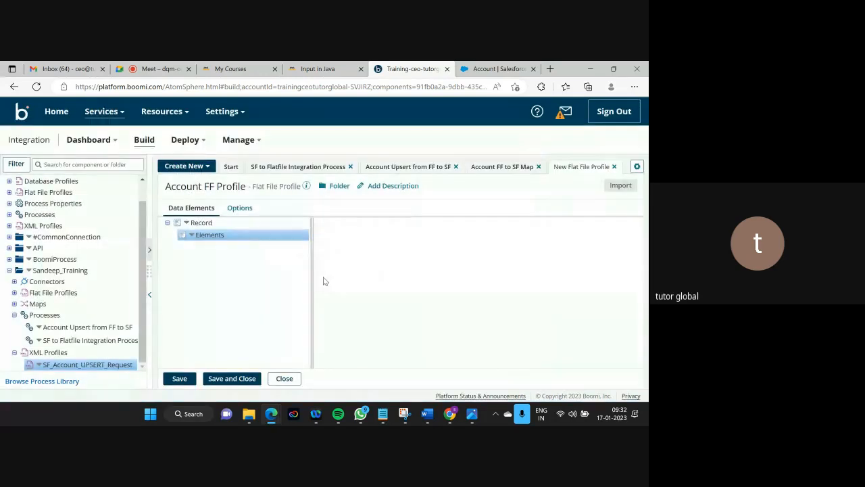
Import the Account file from the Boomi folder on the C: drive into the Account FF Profile's record structure.
click(197, 223)
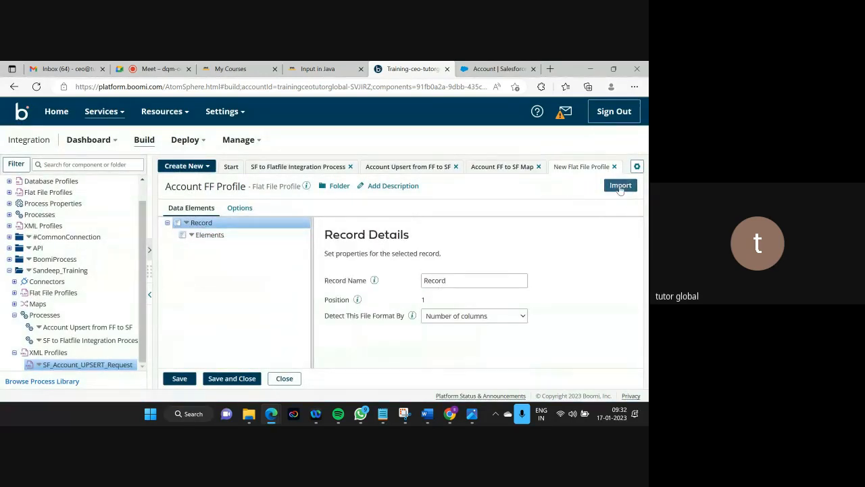
click(620, 185)
click(245, 303)
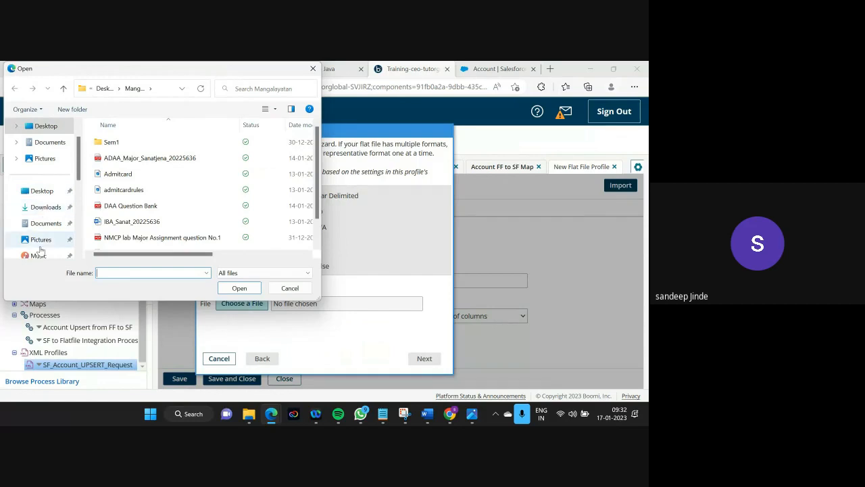
scroll(61, 189, down, 2)
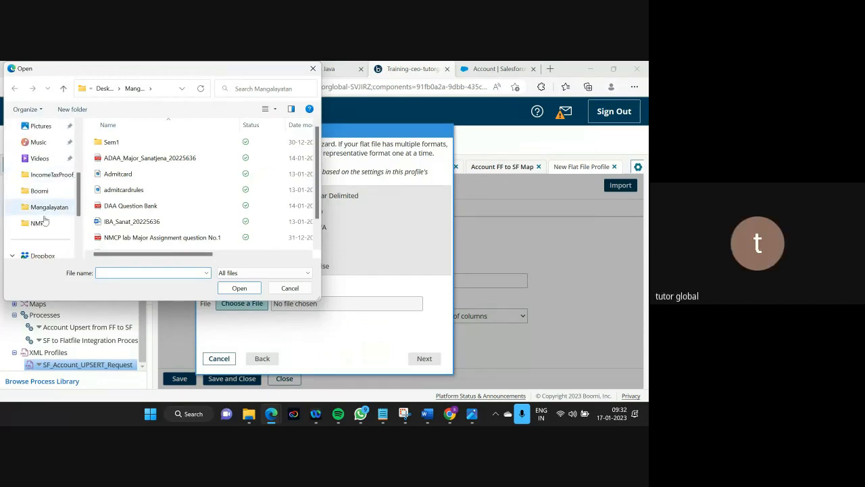
scroll(55, 216, down, 2)
scroll(57, 230, down, 1)
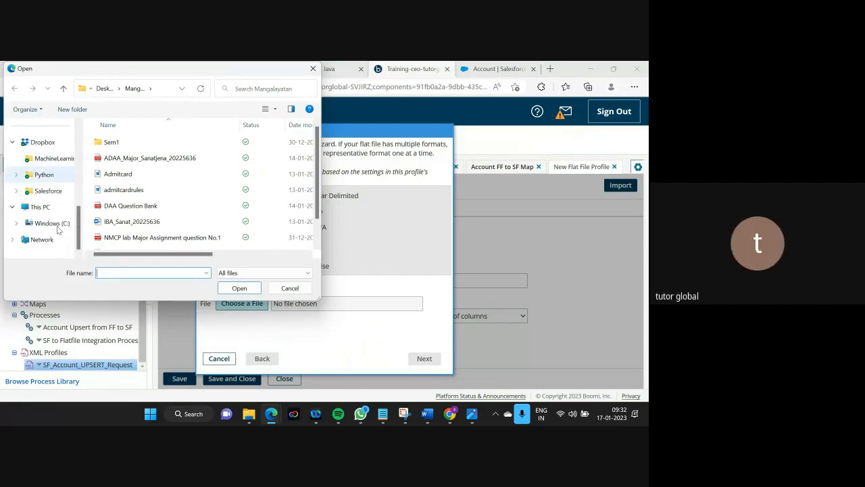
click(57, 223)
double_click(123, 158)
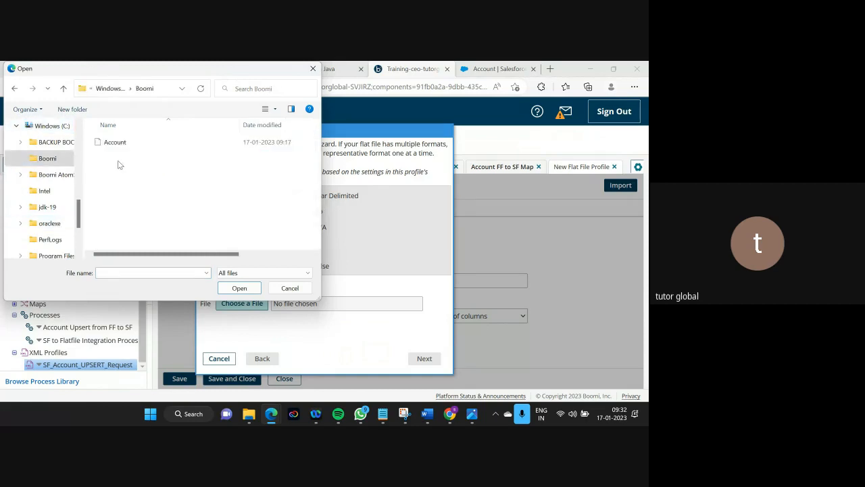
click(115, 142)
click(238, 288)
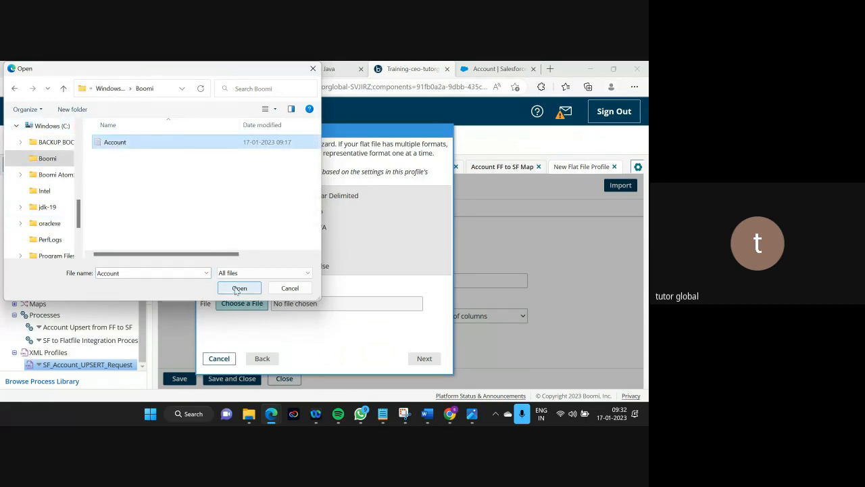
click(425, 358)
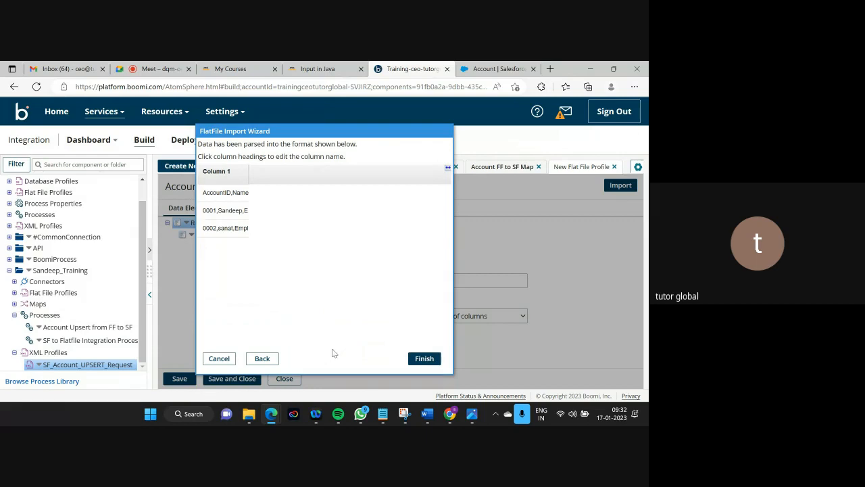
click(424, 359)
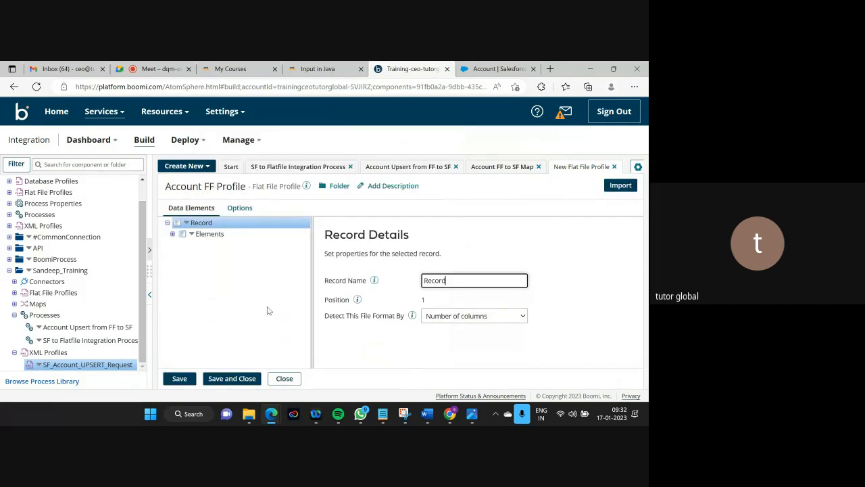
Inspect the imported Column 1 element under Elements, and try to close the profile.
click(173, 234)
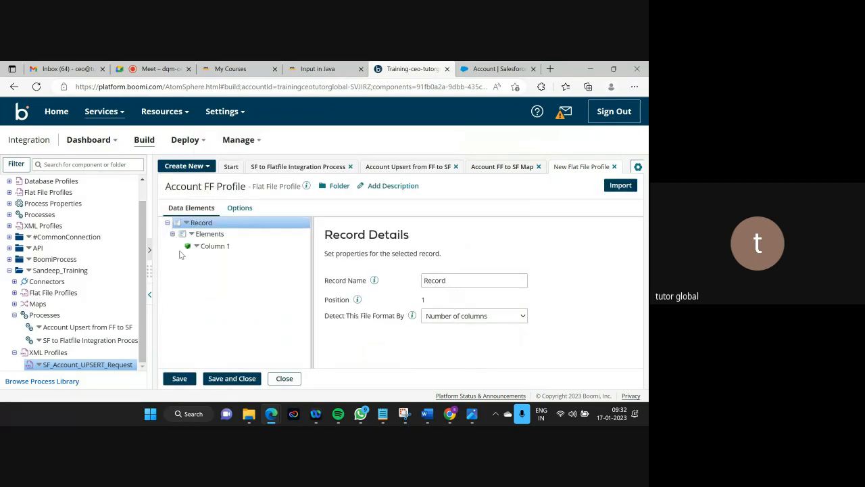
click(218, 247)
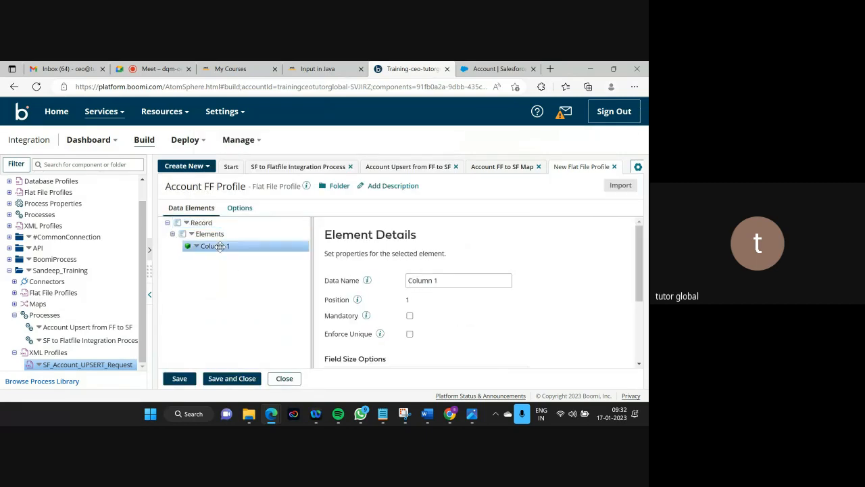
click(284, 379)
click(293, 288)
Confirm the process's Map shape with Account FF to SF Map, and cancel the pending source profile selection in the map.
click(406, 168)
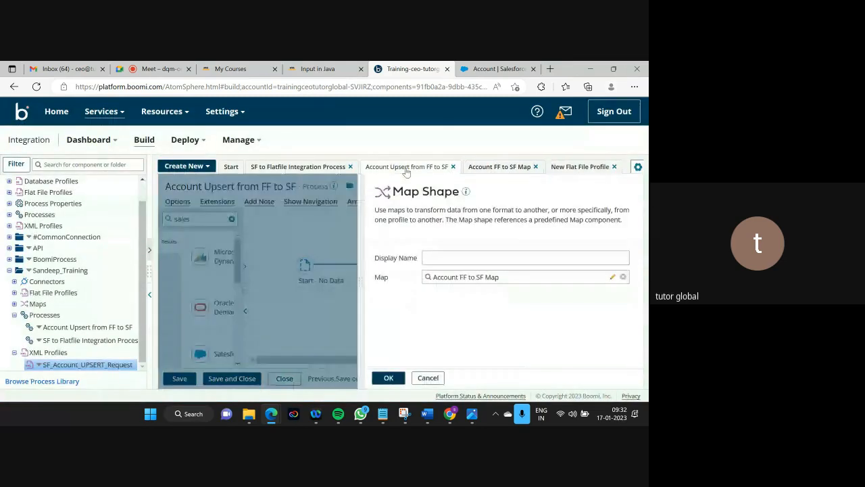
click(388, 378)
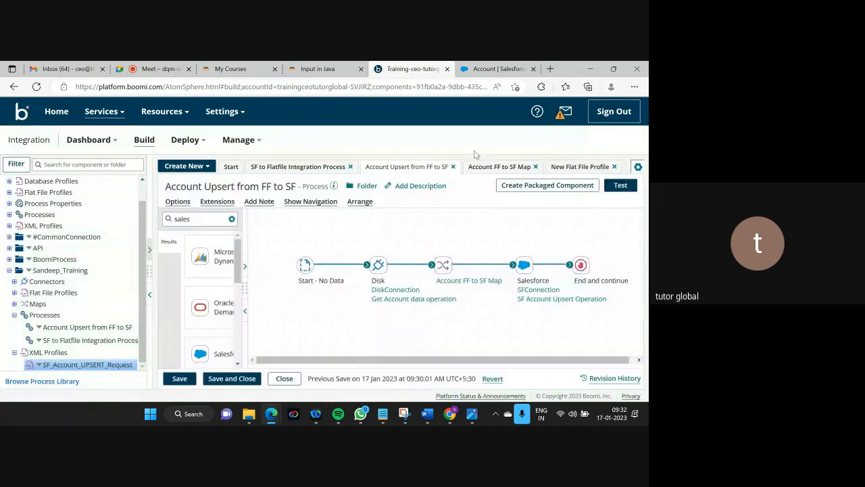
click(497, 167)
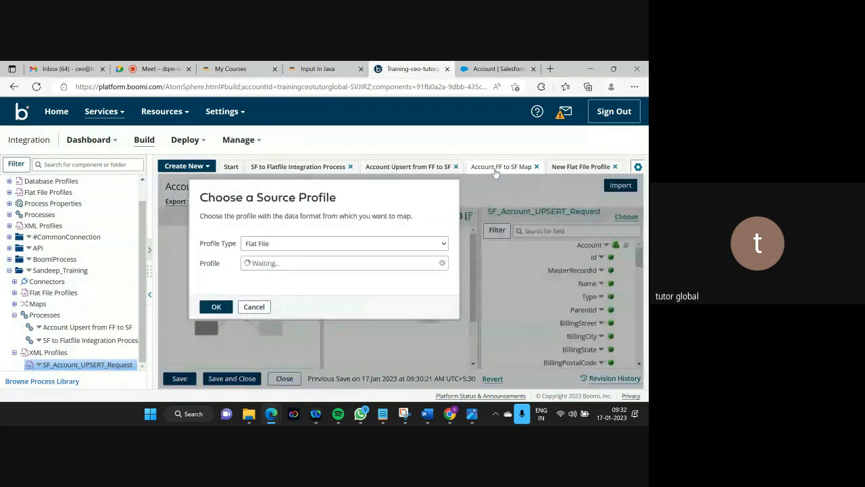
click(257, 307)
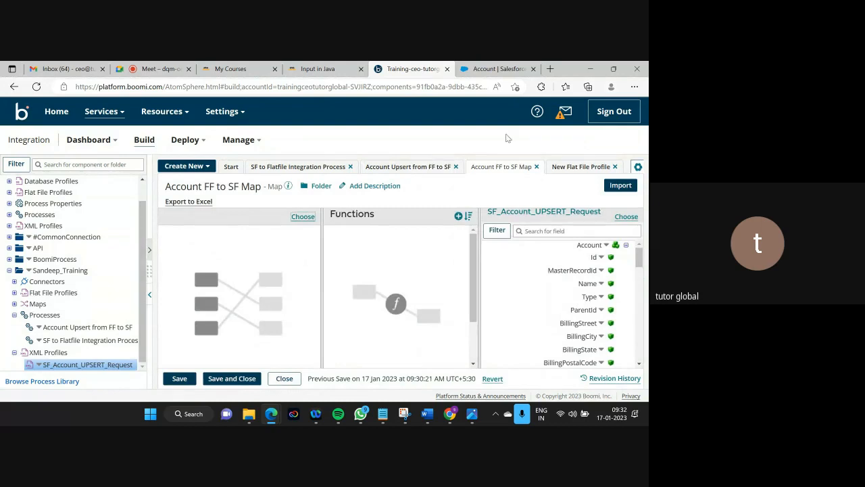
Examine the general, archiving, tracking and caching settings of the Disk shape's Get Account data operation.
click(409, 168)
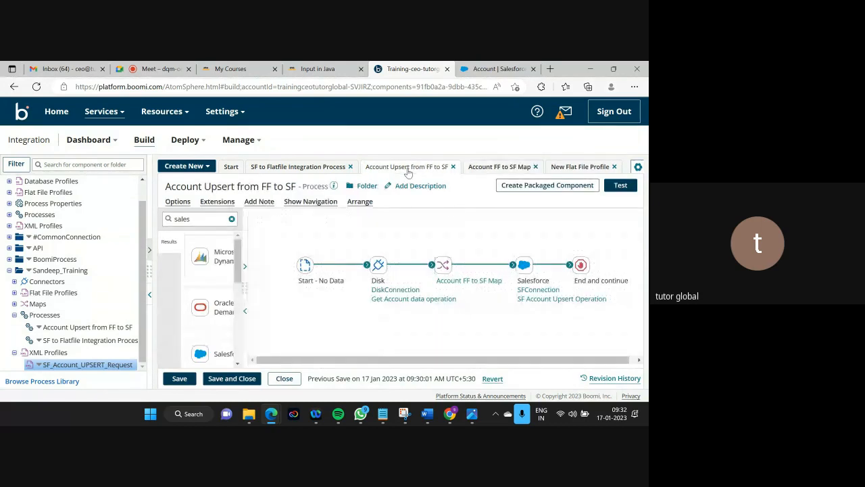
double_click(378, 265)
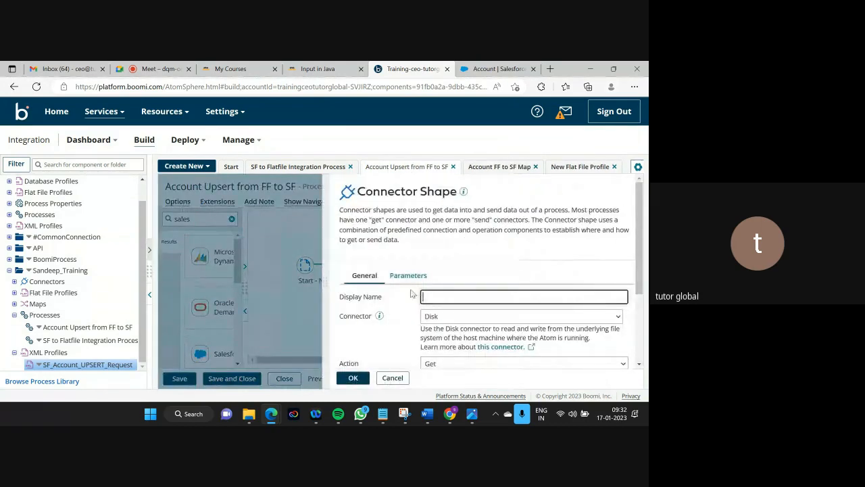
mouse_move(401, 393)
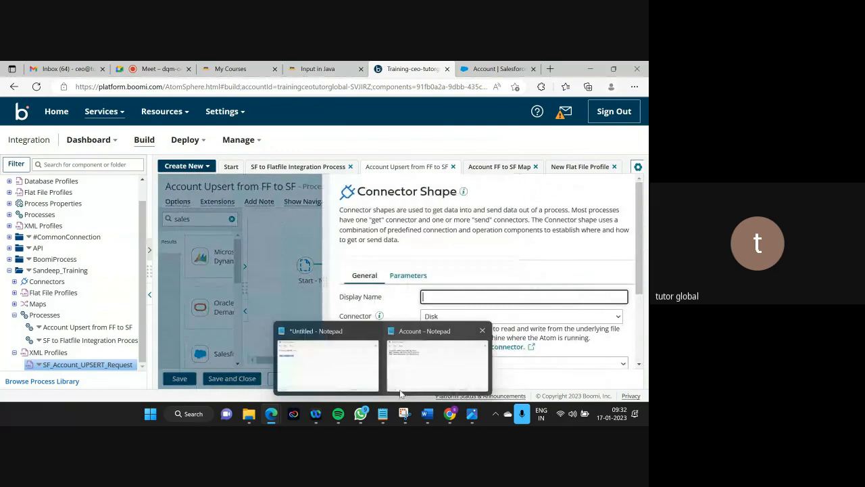
click(274, 287)
click(443, 301)
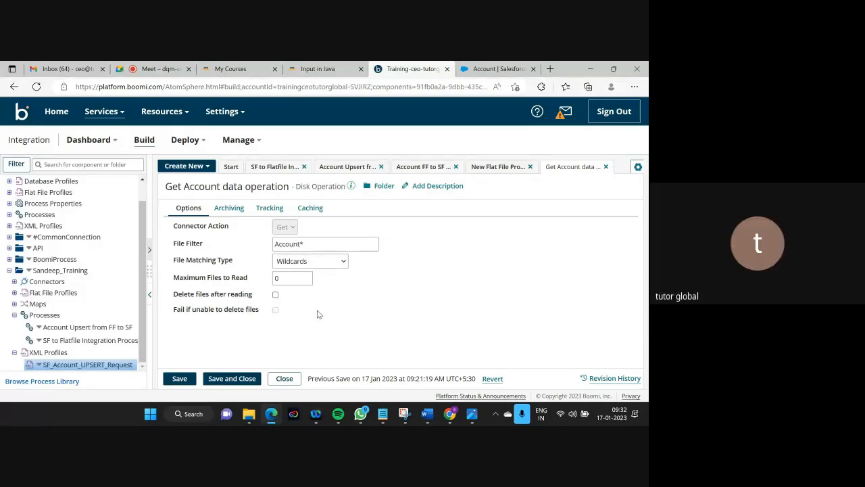
click(230, 210)
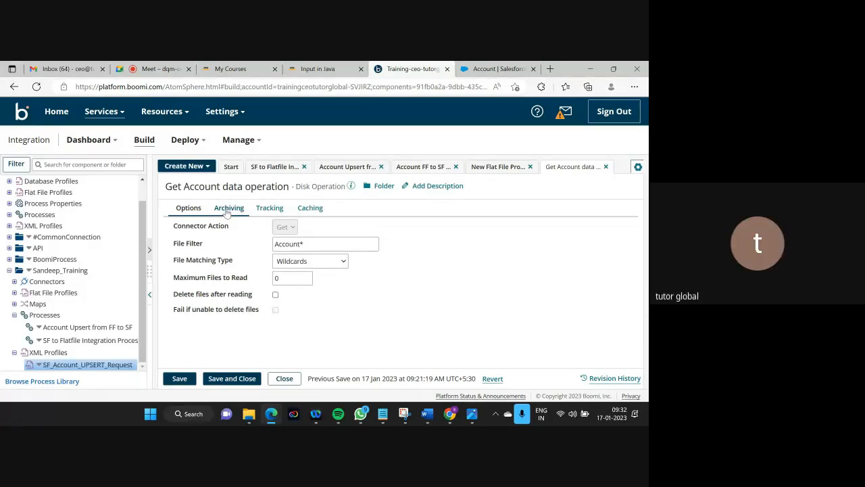
click(271, 209)
click(311, 210)
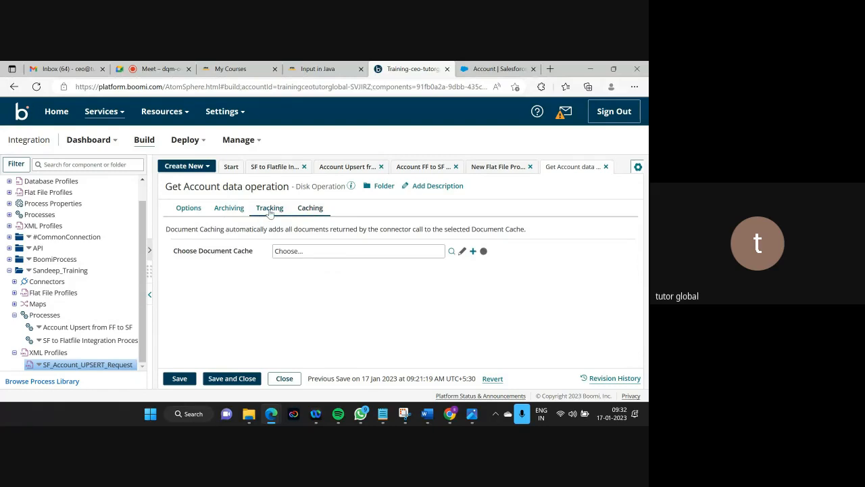
click(269, 210)
click(225, 210)
click(193, 210)
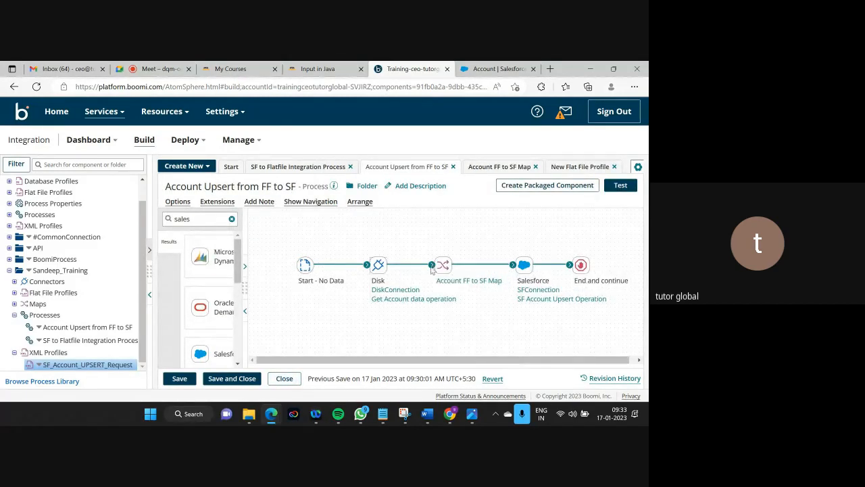
Disconnect the Disk shape from the Map shape in the process, and shorten the shape search to sa.
drag(430, 265, 403, 240)
click(199, 219)
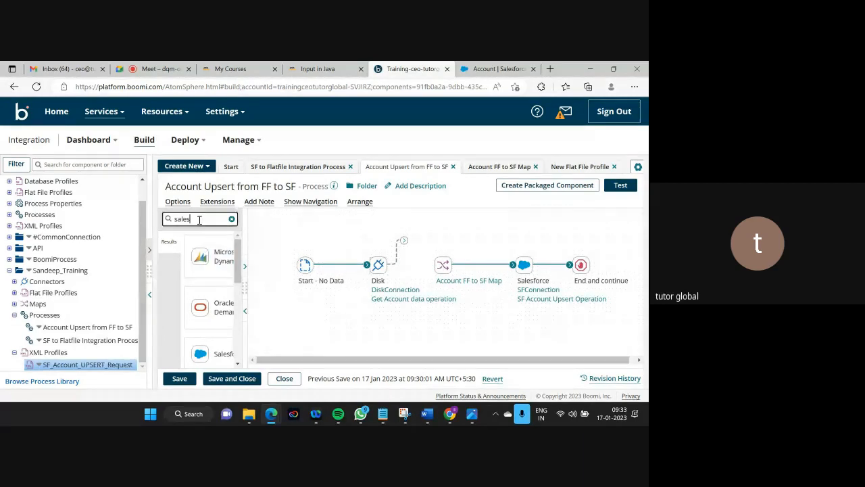
key(BackSpace)
key(BackSpace)
key(BackSpace)
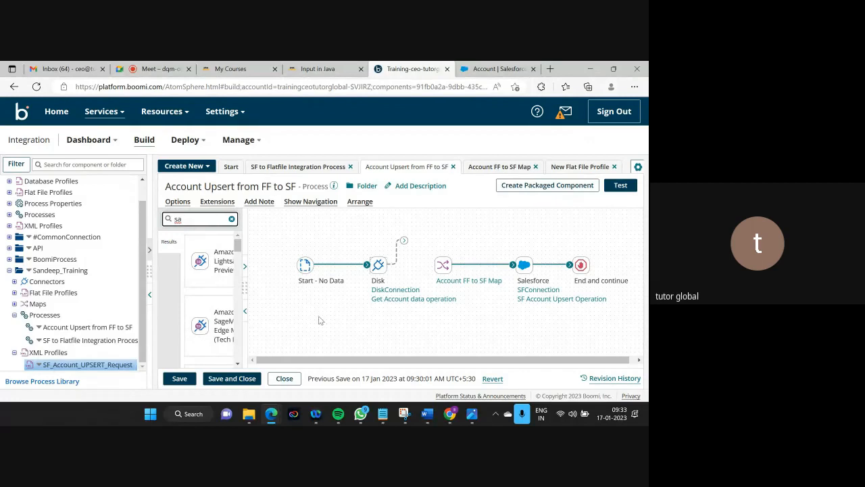
Check the options of the Get Account data operation again, close it, and clear the shape search.
click(418, 302)
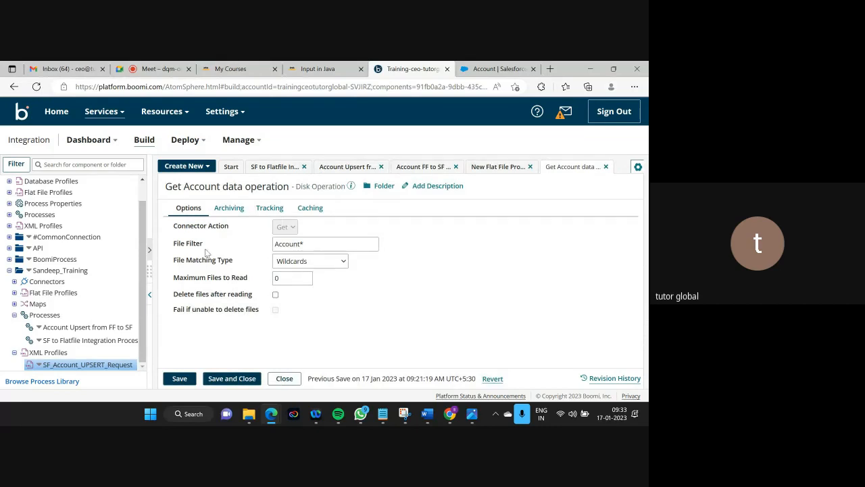
click(287, 379)
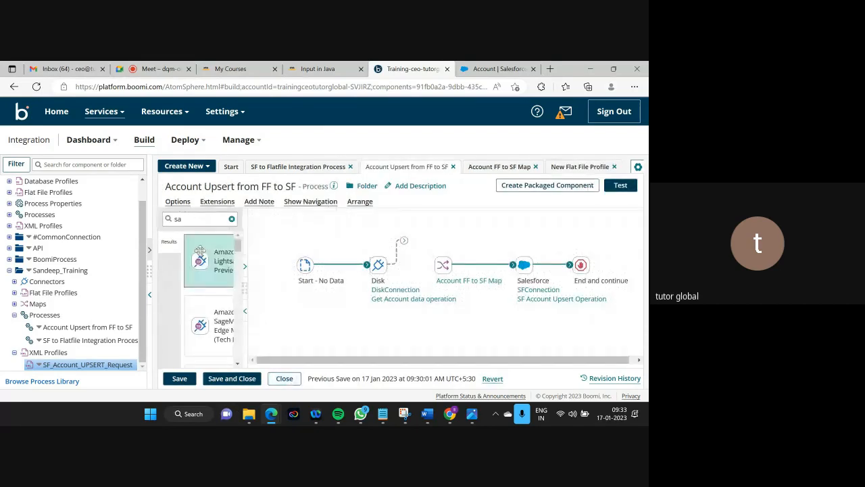
click(192, 220)
key(BackSpace)
key(BackSpace)
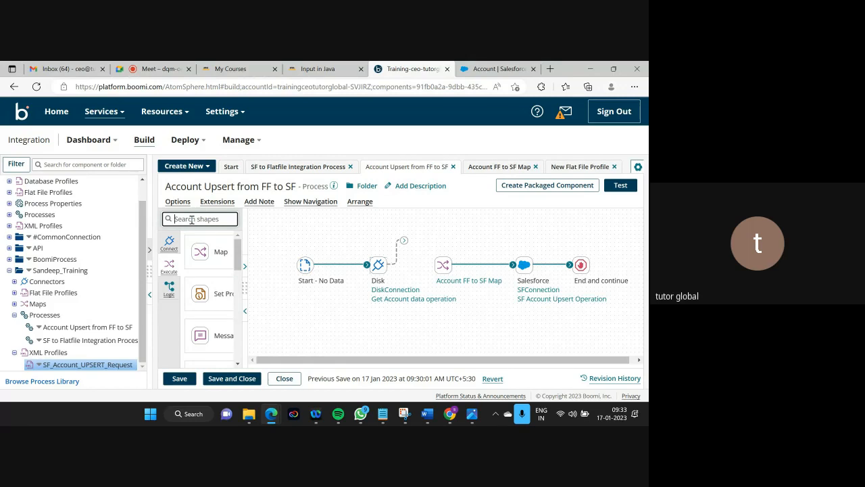
Search the process shapes for data and datapr with the shape list widened, and clear the search.
text(d)
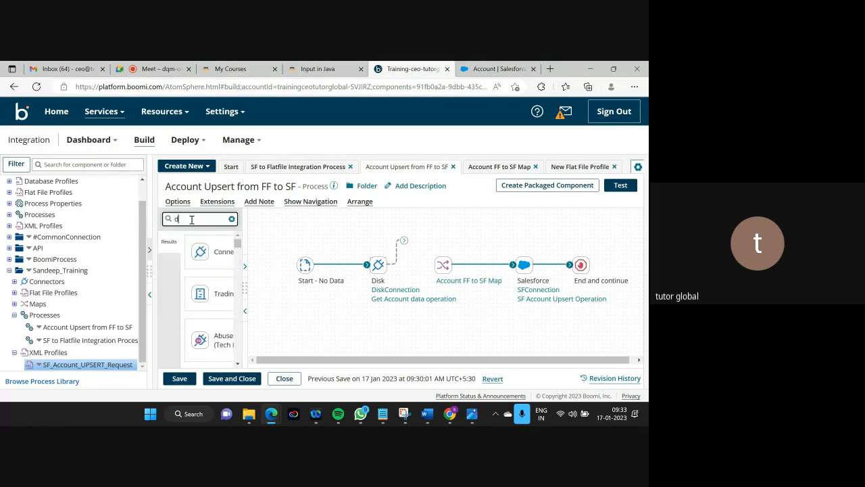
text(atap)
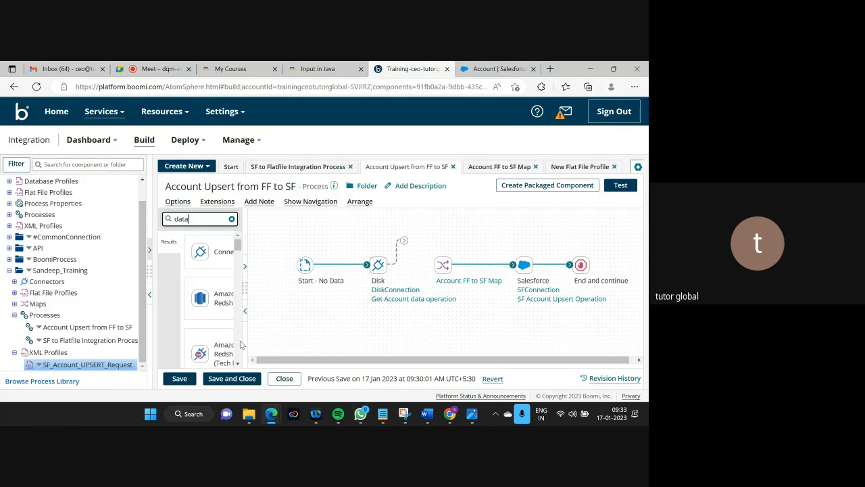
drag(244, 344, 328, 343)
scroll(278, 308, down, 3)
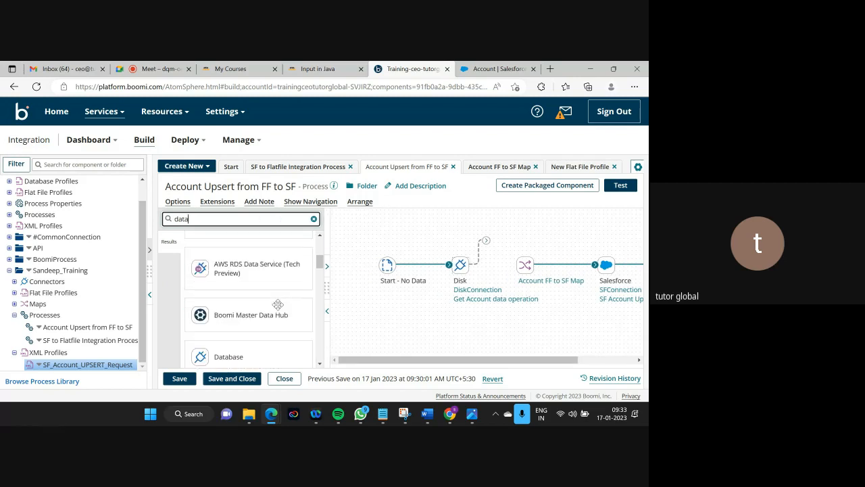
text(pr)
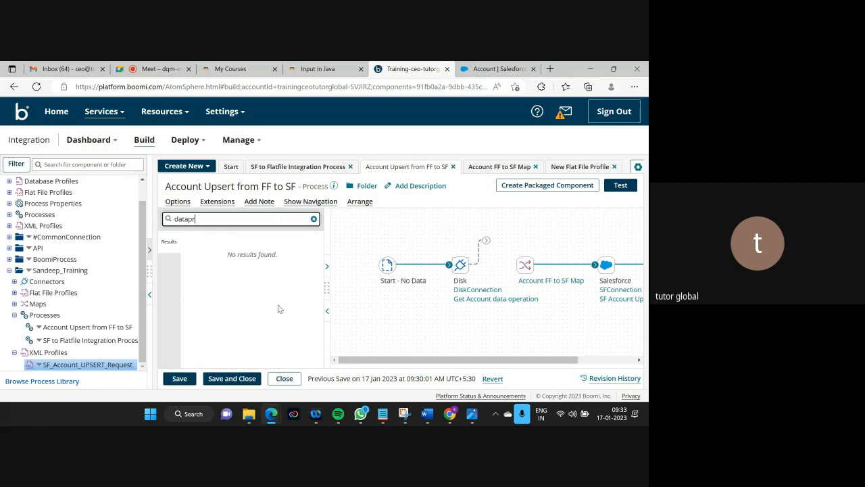
key(BackSpace)
key(BackSpace)
key(BackSpace)
key(BackSpace)
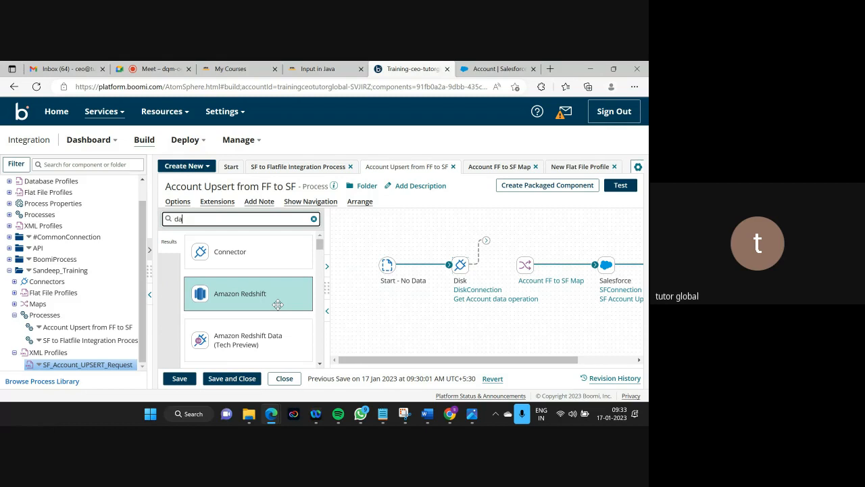
key(BackSpace)
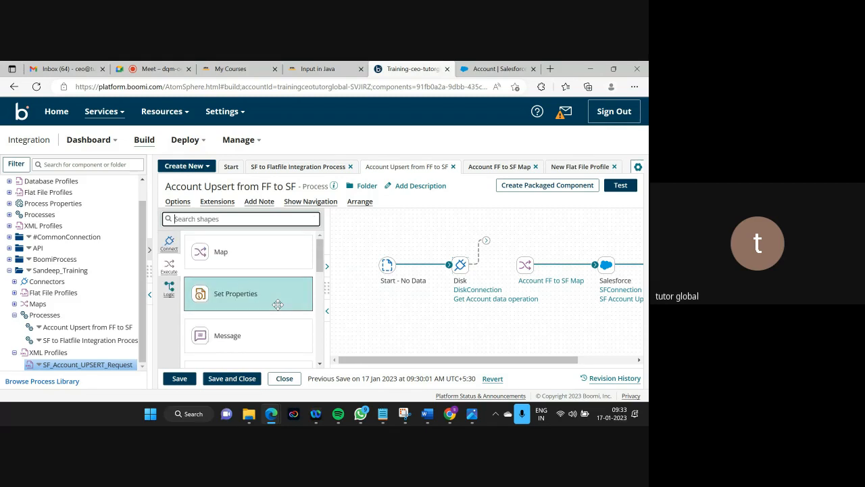
Look through the logic and execute shapes, and place a Data Process shape above the Account FF to SF Map shape.
click(169, 289)
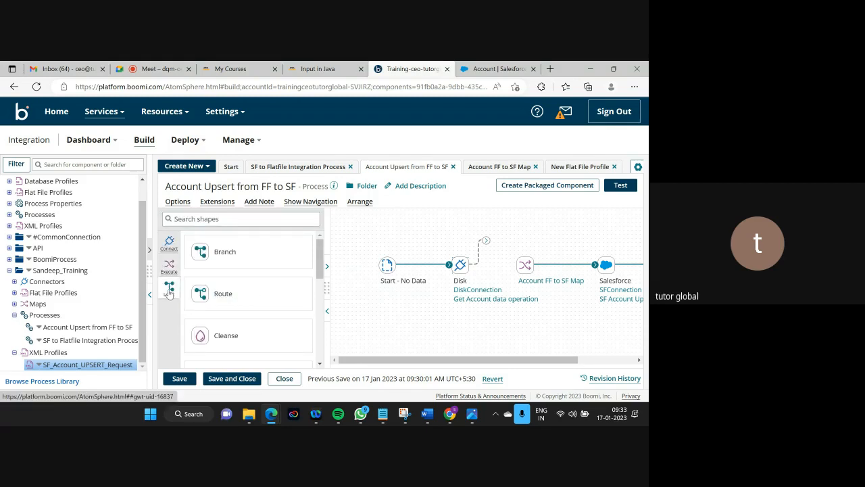
scroll(233, 287, down, 2)
scroll(232, 287, down, 5)
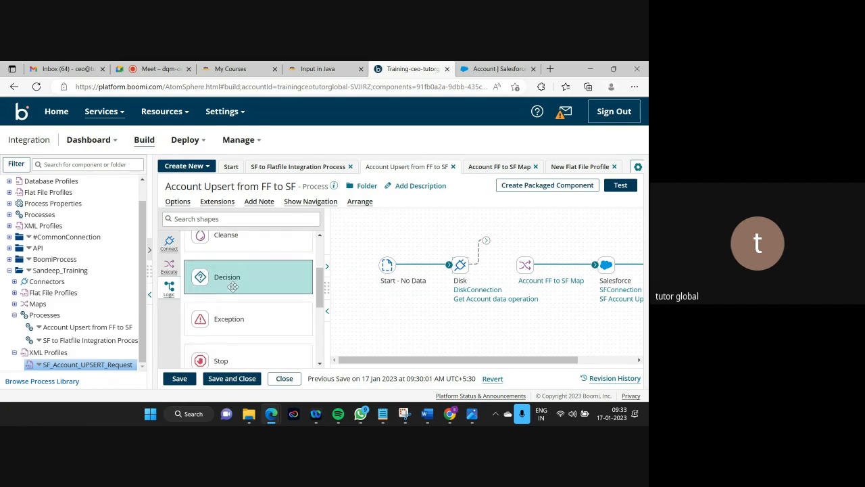
scroll(232, 286, up, 2)
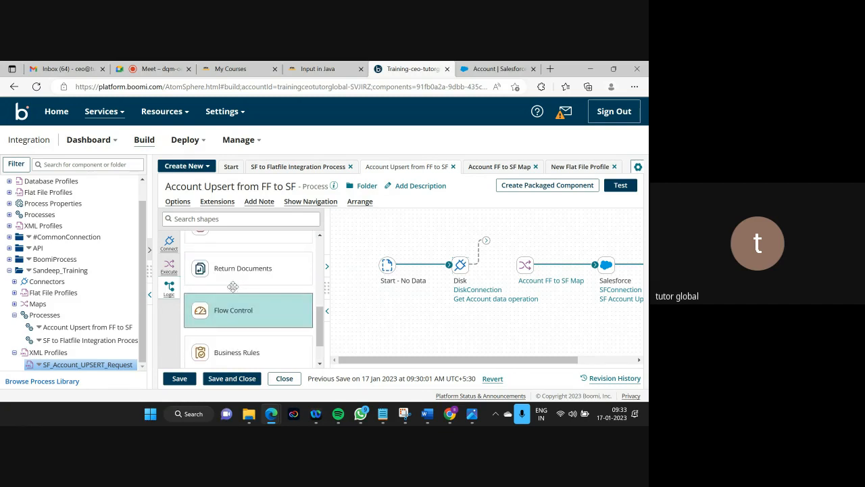
click(168, 266)
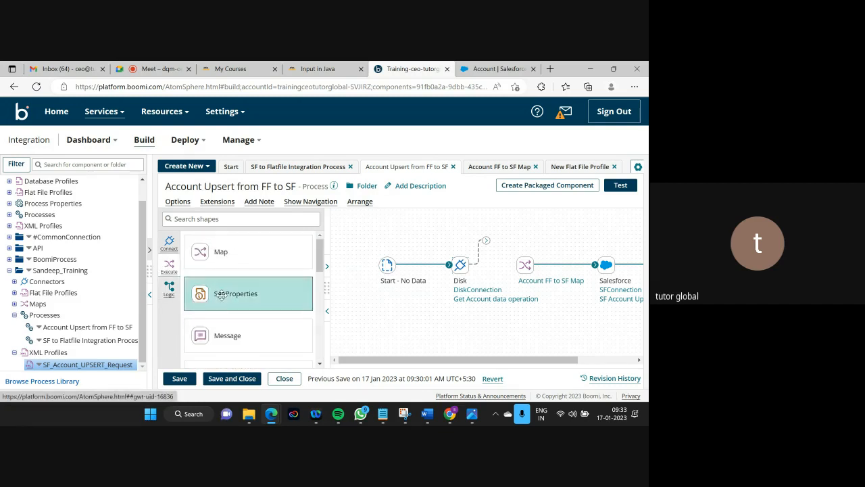
scroll(225, 298, down, 3)
scroll(226, 294, down, 3)
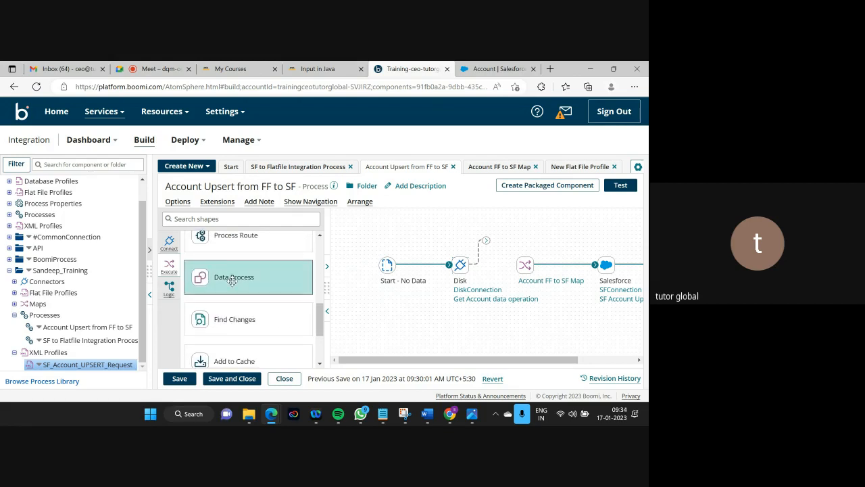
drag(232, 281, 566, 234)
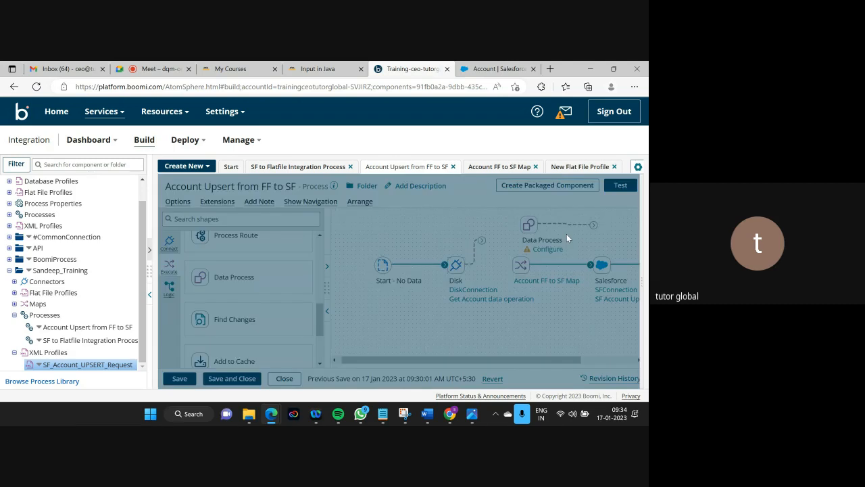
Add a Search/Replace processing step to the Data Process shape, check its options, and discard the new shape's changes.
click(245, 311)
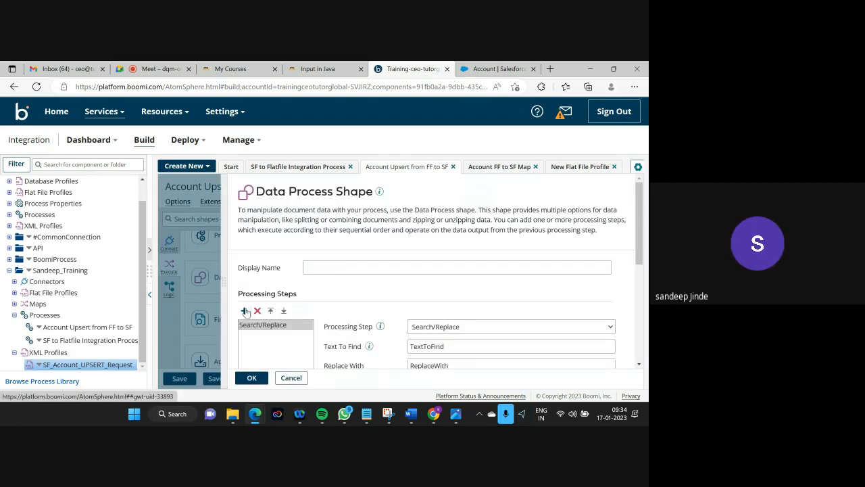
drag(637, 245, 641, 290)
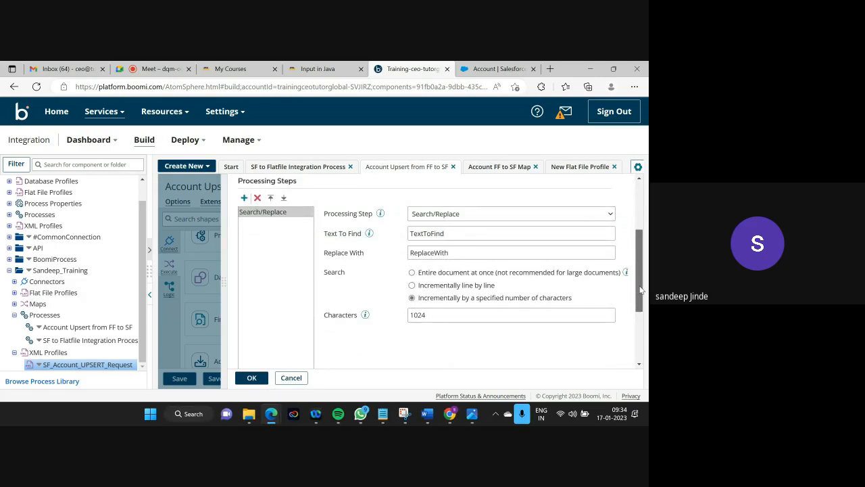
click(288, 379)
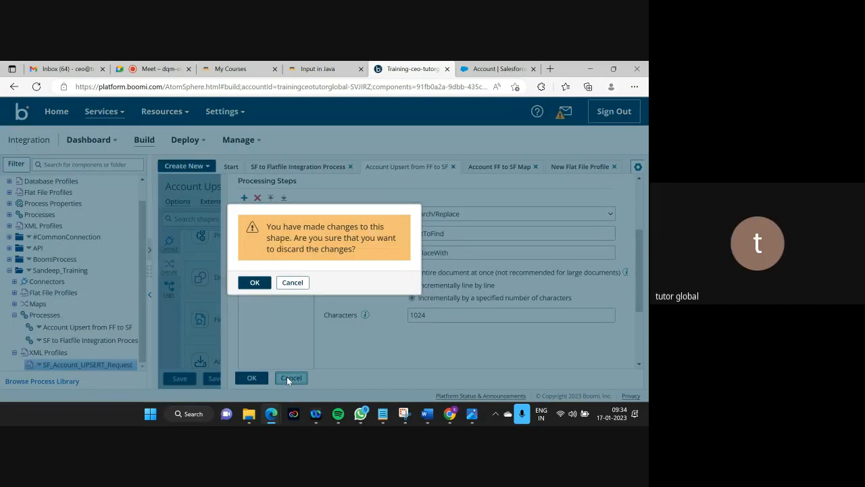
click(292, 282)
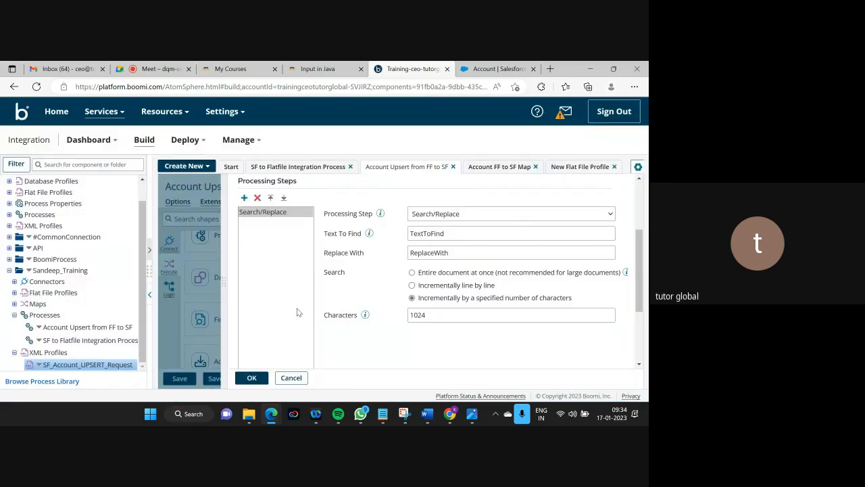
click(292, 378)
click(251, 281)
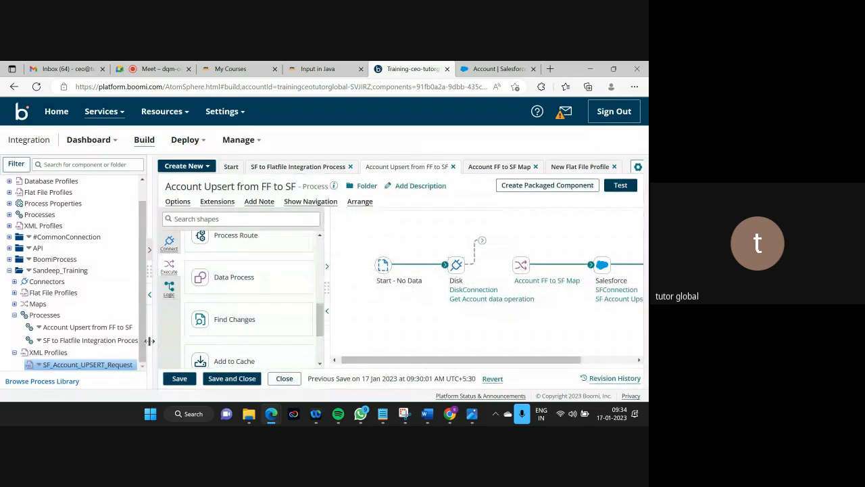
Connect the Disk shape to the Account FF to SF Map shape and open that map.
drag(150, 341, 114, 342)
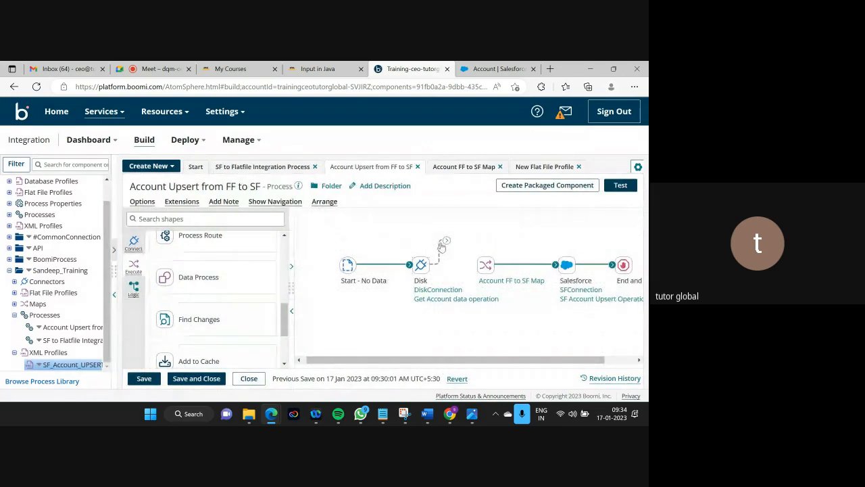
drag(441, 247, 482, 268)
click(530, 286)
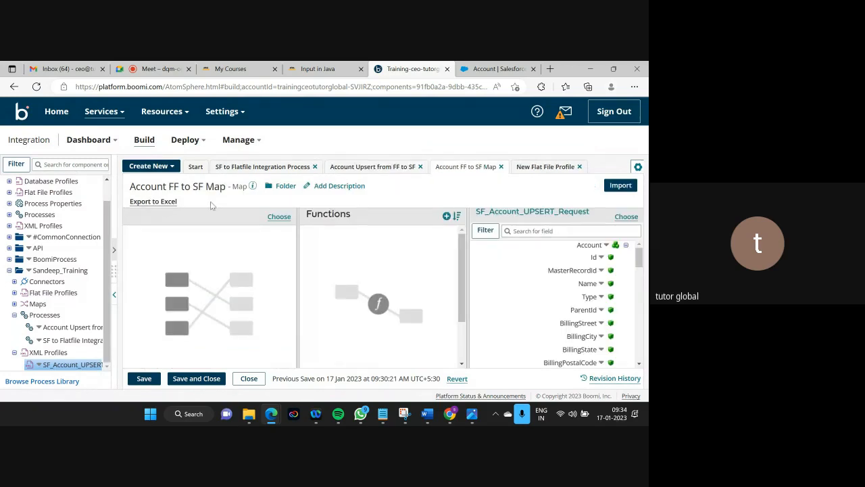
Set the map's source to the existing Account Flat File Profile, with profile type Flat File, and save the map.
click(279, 217)
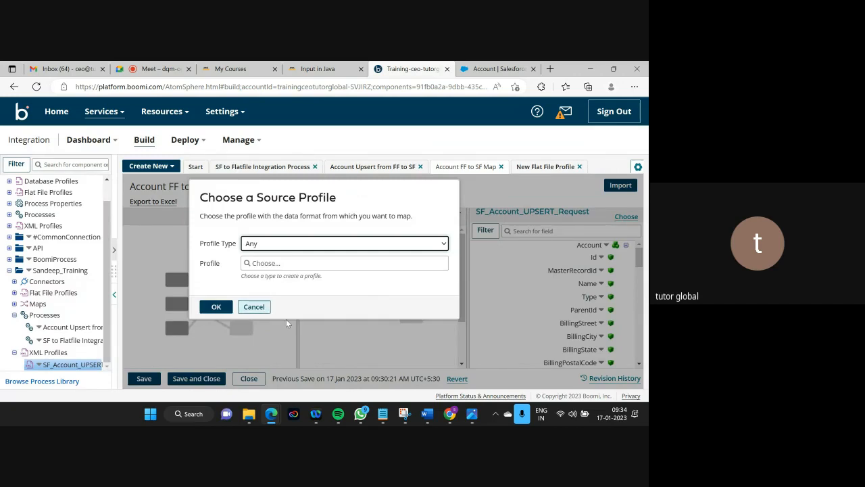
click(317, 245)
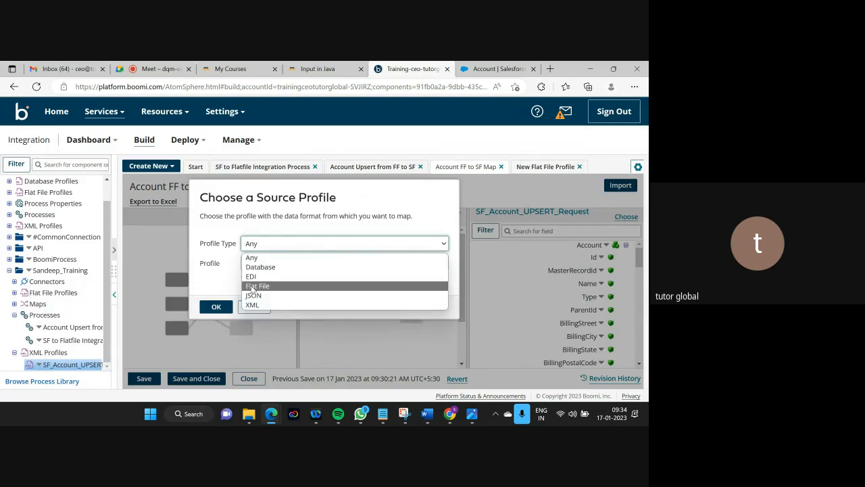
click(257, 288)
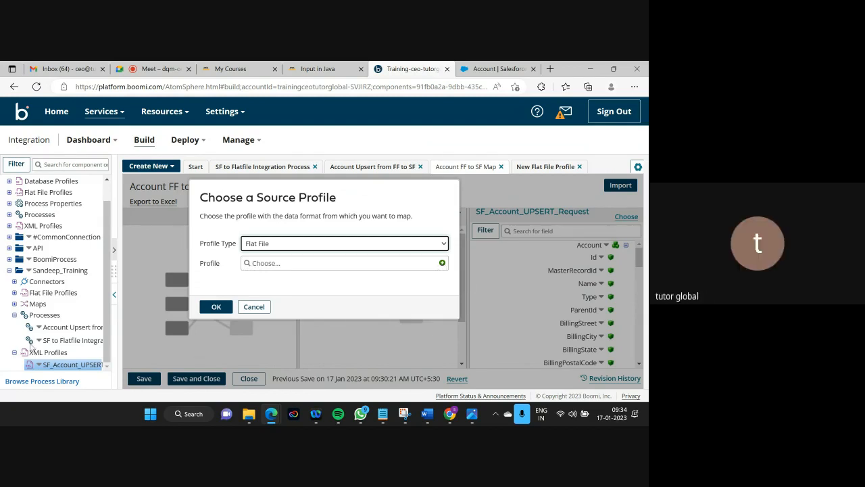
click(14, 294)
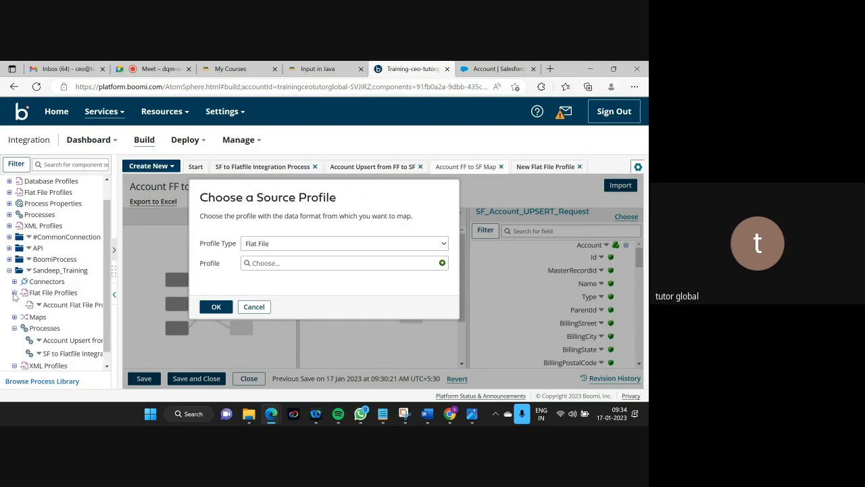
click(259, 306)
drag(78, 304, 211, 288)
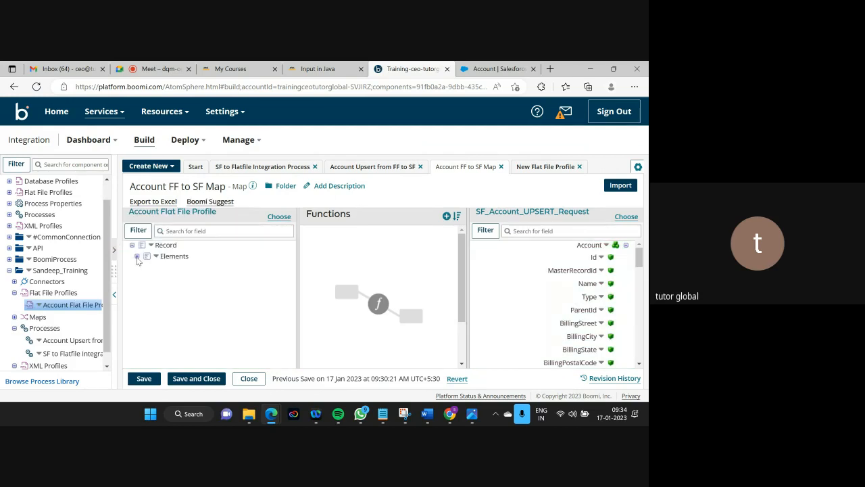
click(144, 379)
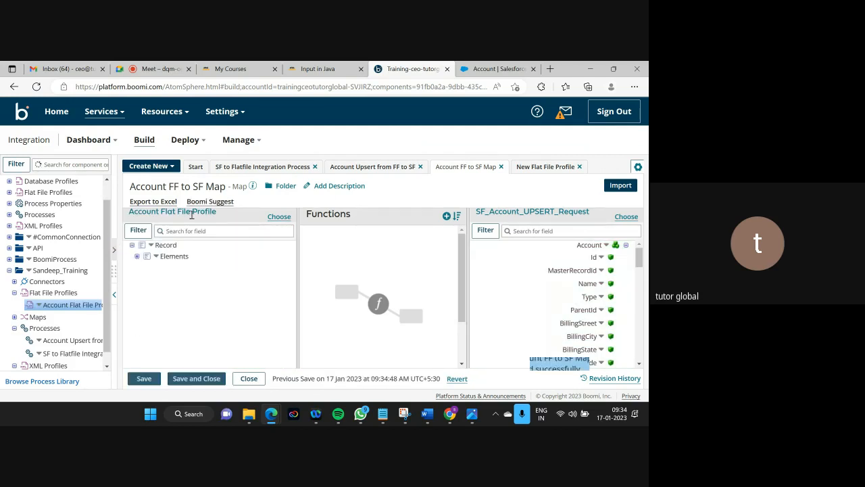
Open the Account Flat File Profile and compare its elements and options with the columns of the Account file in Notepad.
click(179, 211)
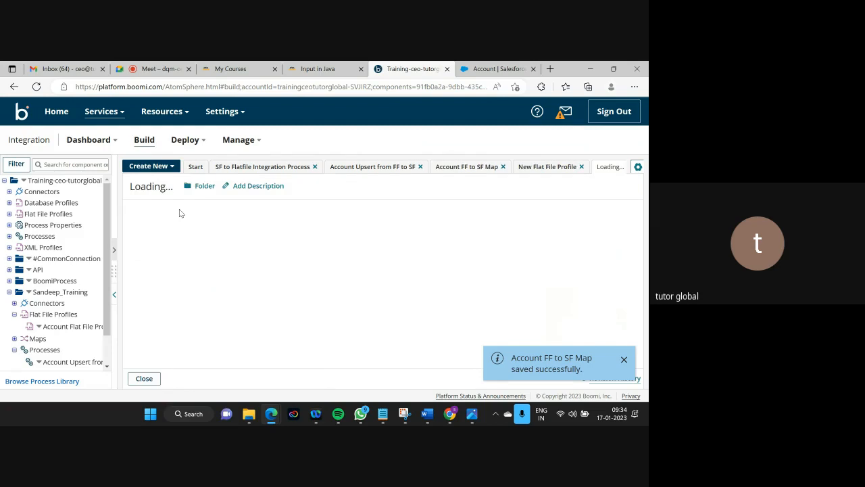
click(137, 234)
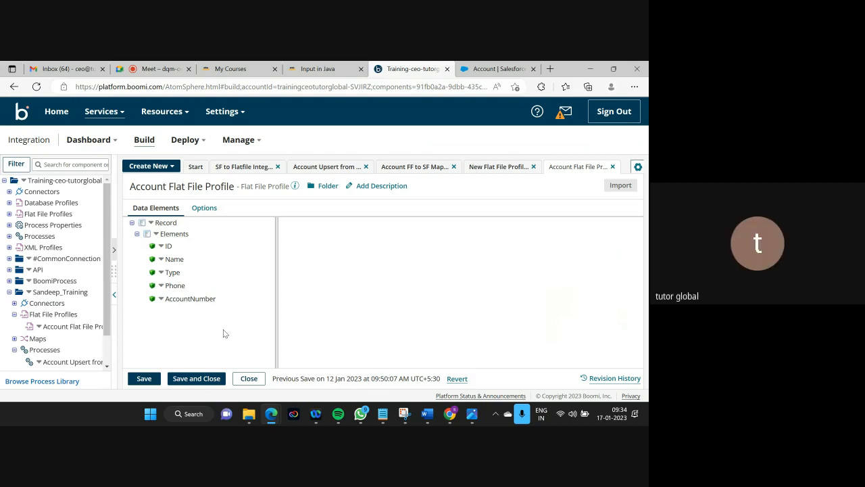
click(205, 209)
click(160, 210)
click(383, 414)
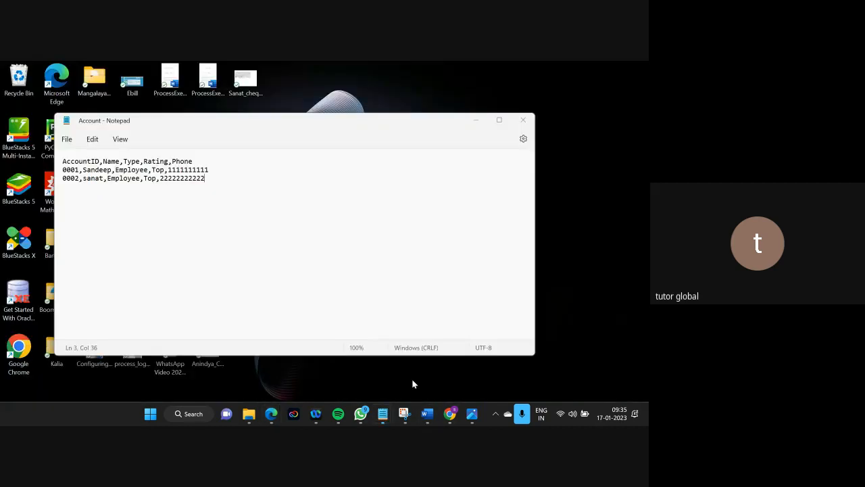
click(411, 382)
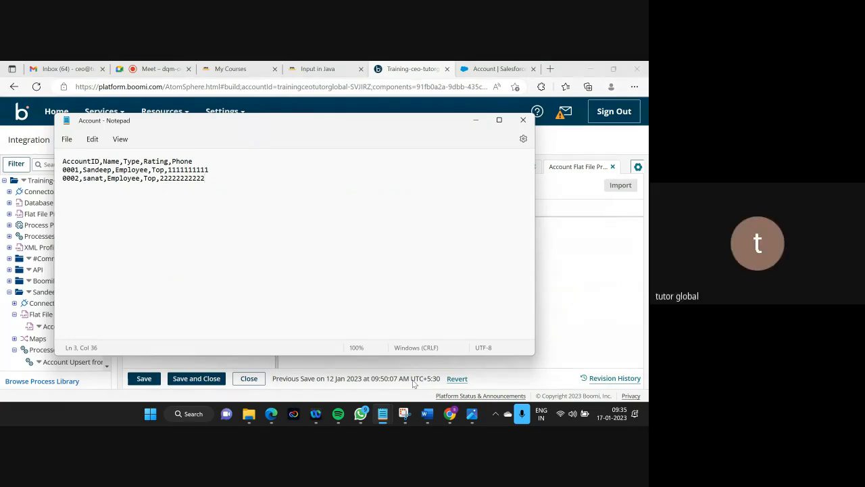
click(476, 120)
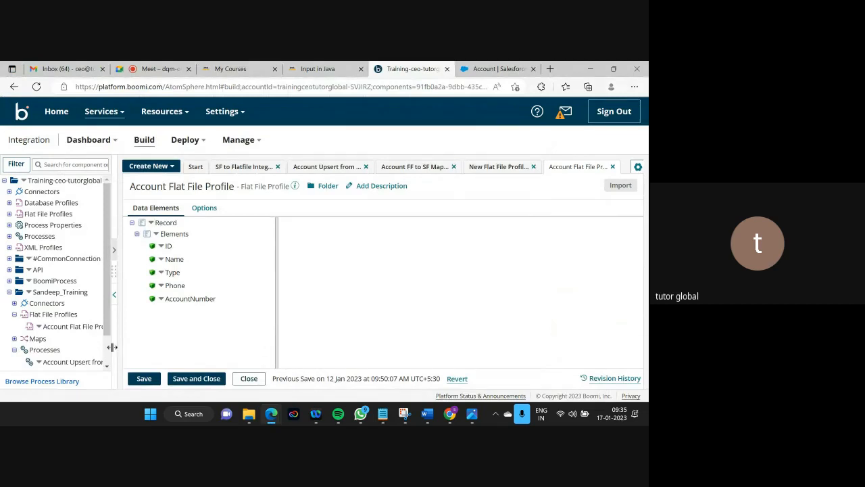
Check the profile's ID element against the AccountID column in the Account Notepad file, and close the profile.
drag(113, 346, 173, 347)
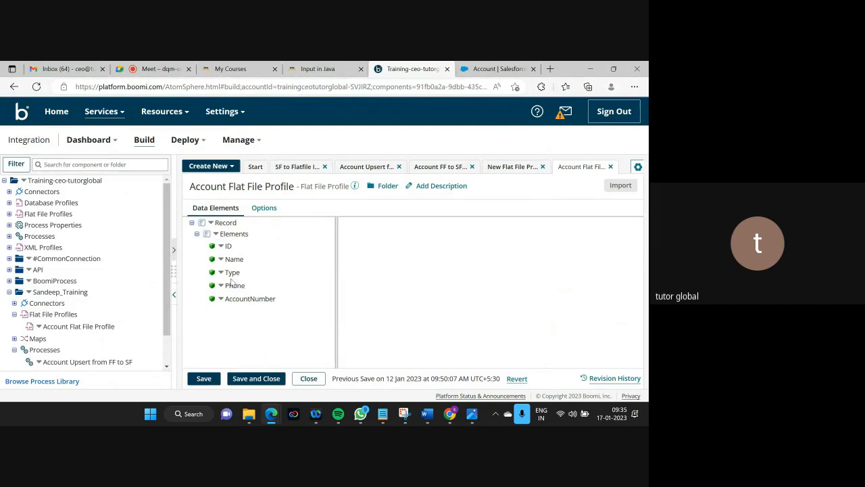
click(228, 245)
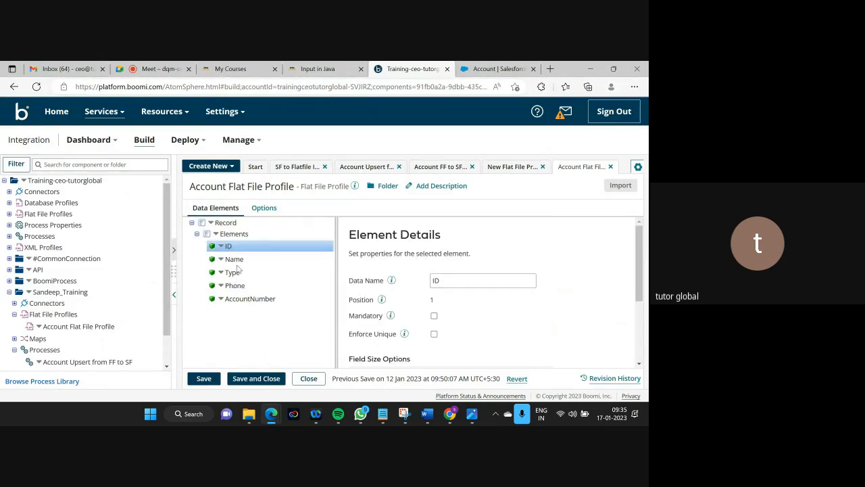
mouse_move(363, 409)
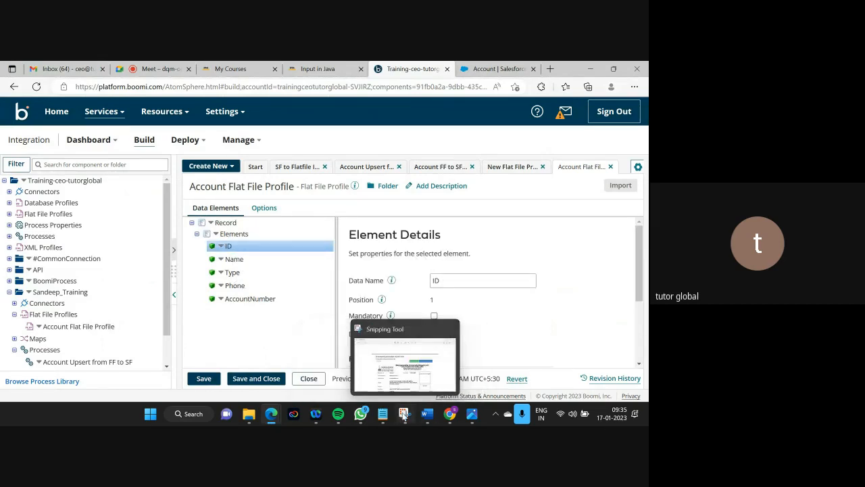
mouse_move(384, 419)
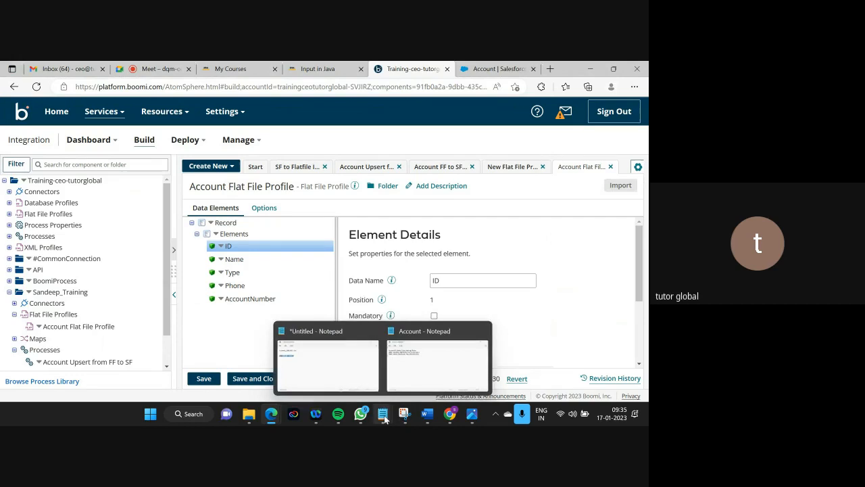
click(422, 389)
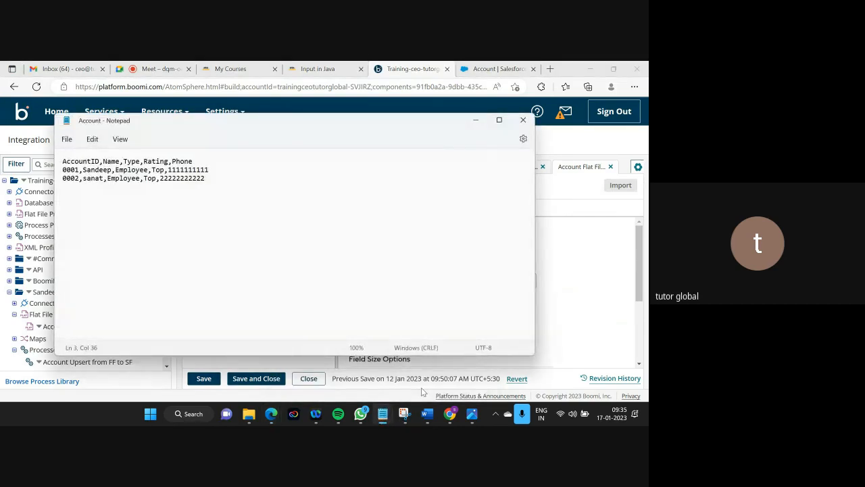
double_click(82, 161)
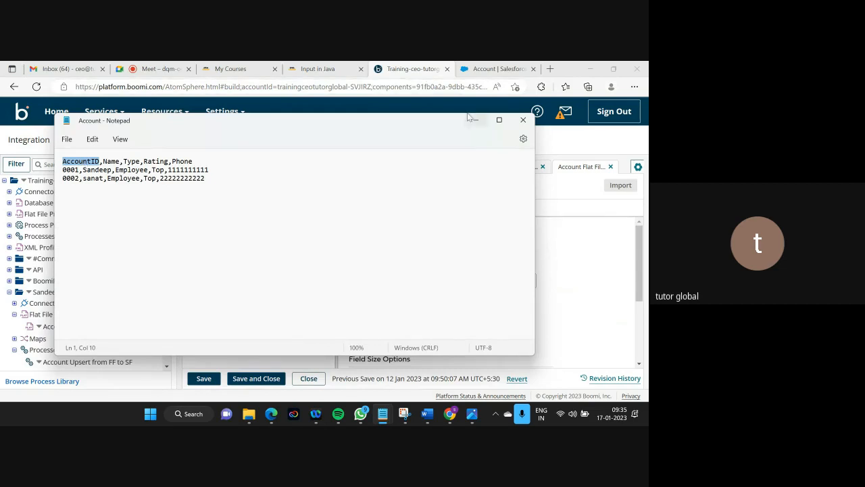
click(475, 119)
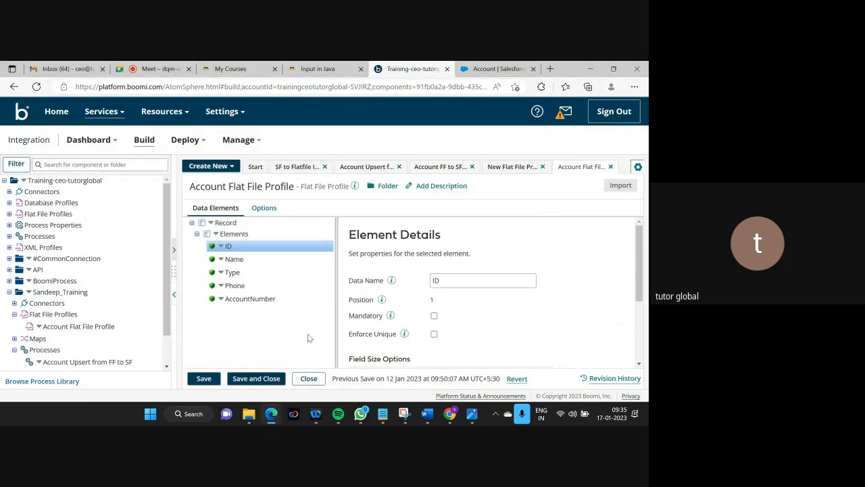
click(309, 378)
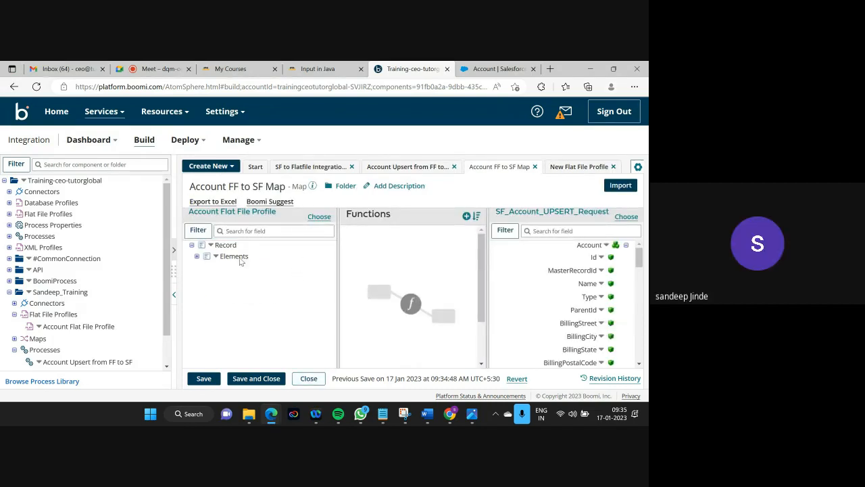
Create a new Flat File profile as the source profile of the Account FF to SF Map.
click(318, 216)
click(278, 246)
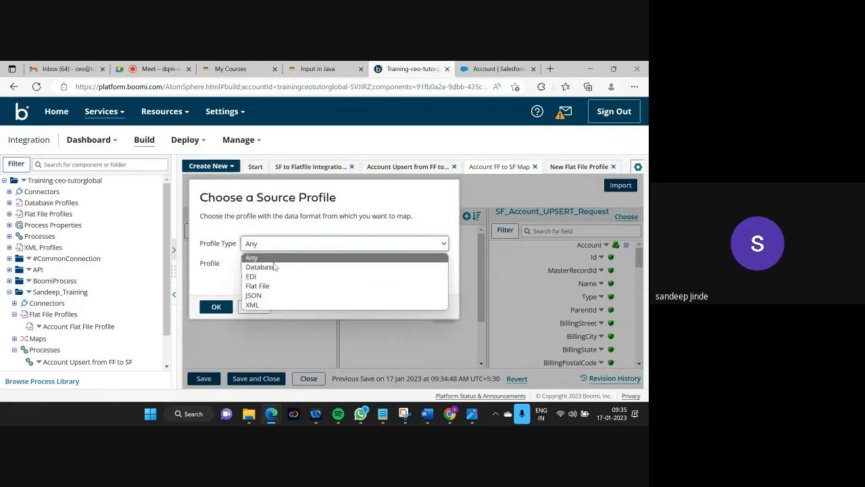
click(265, 286)
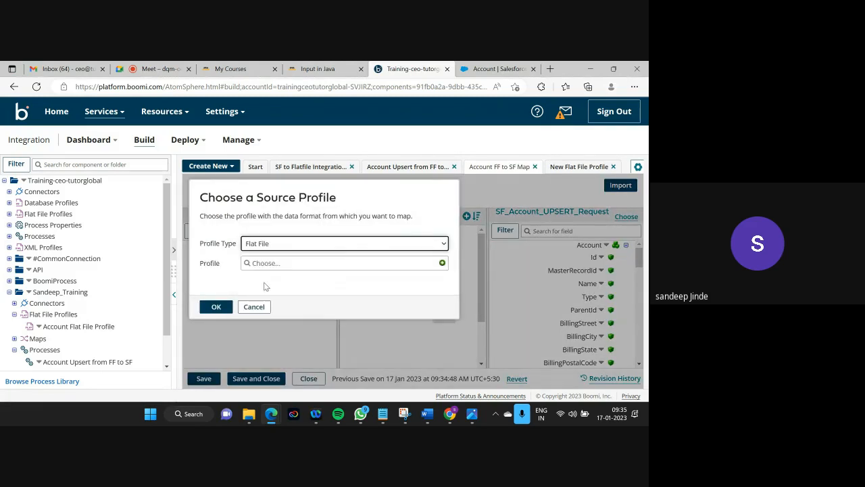
click(442, 263)
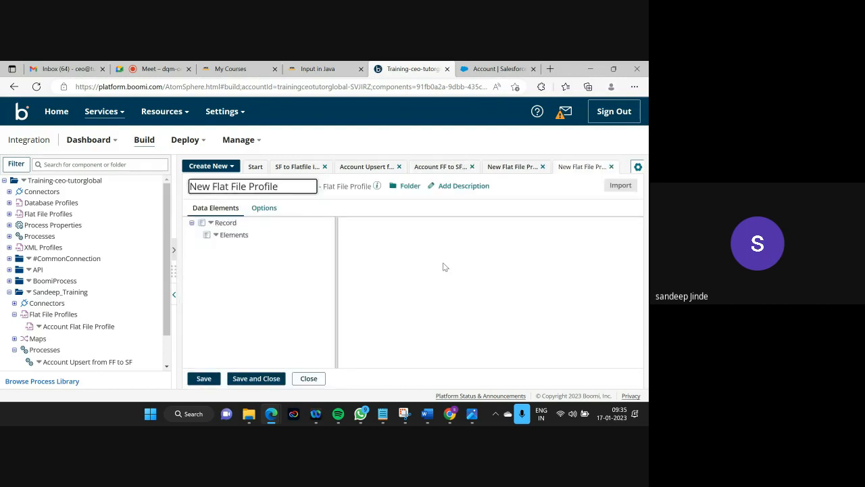
Name the new flat file profile Account FF Profile.
key(BackSpace)
key(BackSpace)
key(BackSpace)
key(BackSpace)
key(BackSpace)
key(BackSpace)
key(BackSpace)
key(BackSpace)
key(BackSpace)
key(BackSpace)
key(BackSpace)
key(BackSpace)
key(BackSpace)
key(BackSpace)
key(BackSpace)
key(BackSpace)
key(BackSpace)
key(BackSpace)
key(BackSpace)
key(BackSpace)
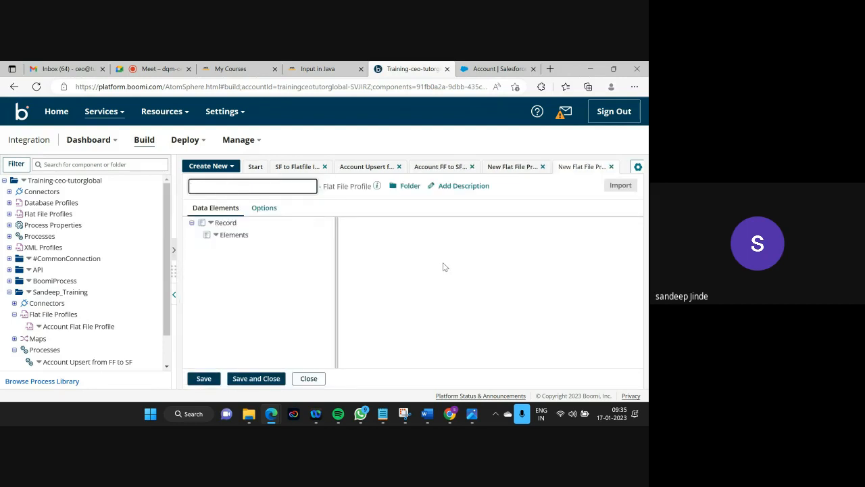
text(Account FF Profile)
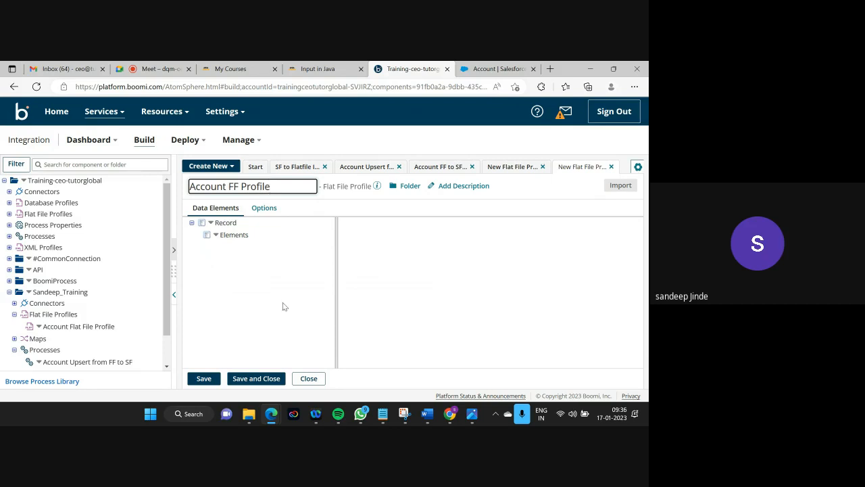
Add 5 elements under Elements in the Account FF Profile.
click(216, 237)
click(244, 252)
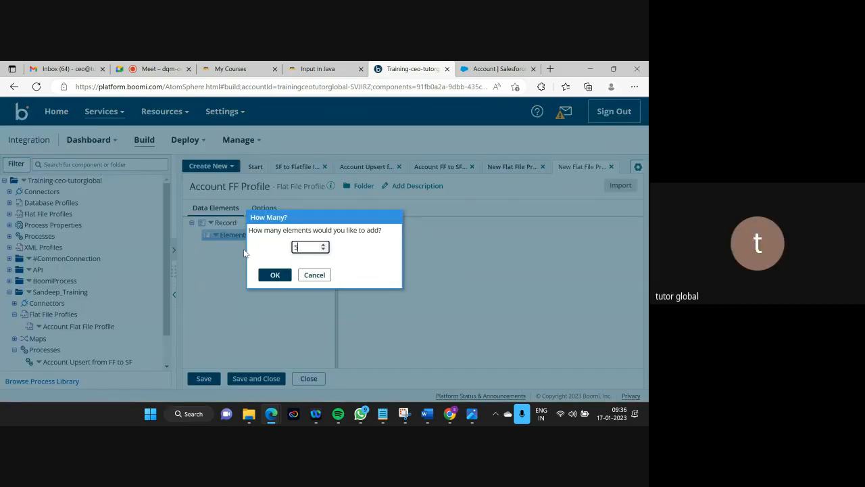
click(275, 275)
Rename the first element to Account ID and review its field size and data type options.
click(257, 246)
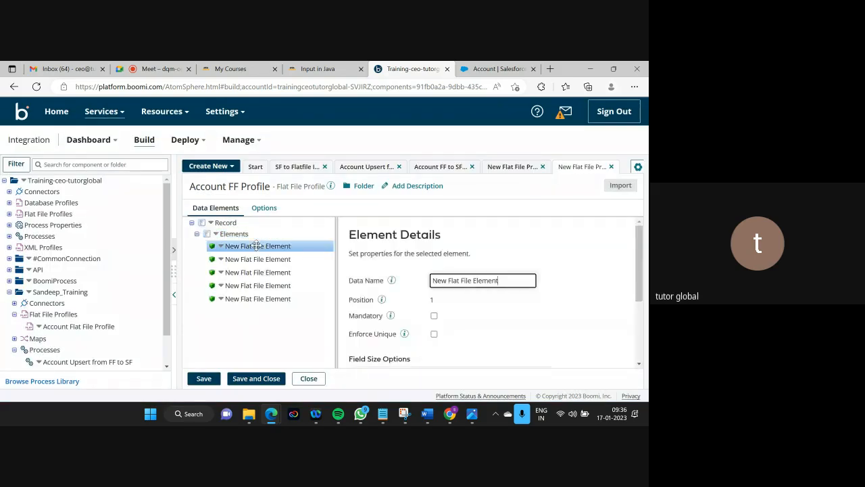
drag(510, 277, 405, 289)
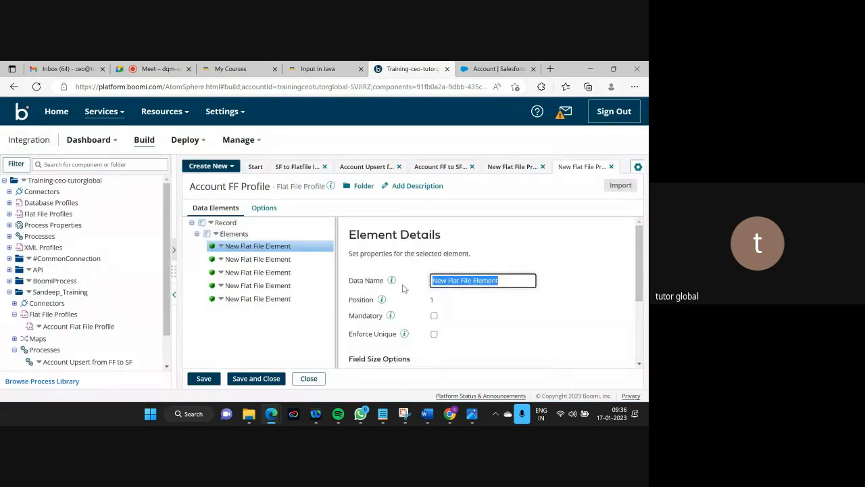
text(Account ID)
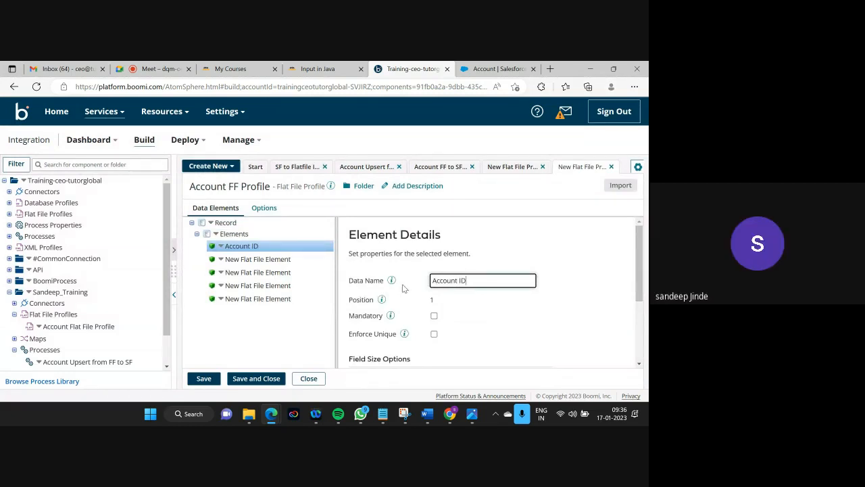
scroll(548, 326, down, 1)
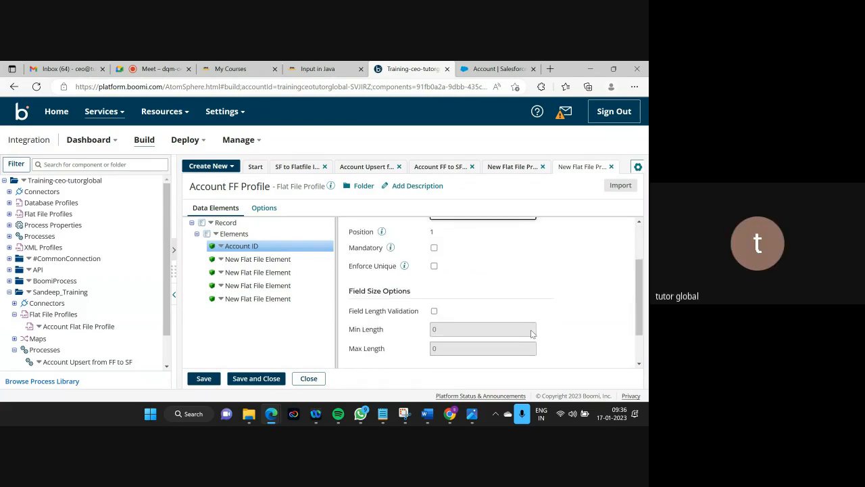
scroll(525, 333, down, 1)
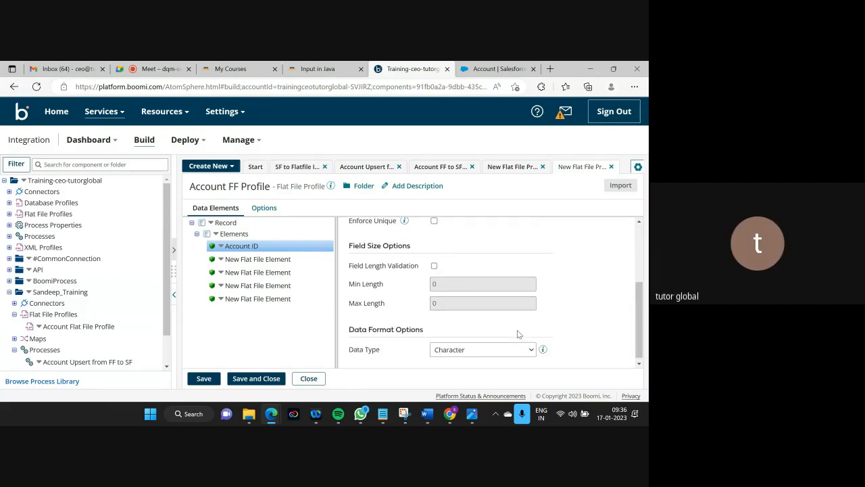
click(280, 259)
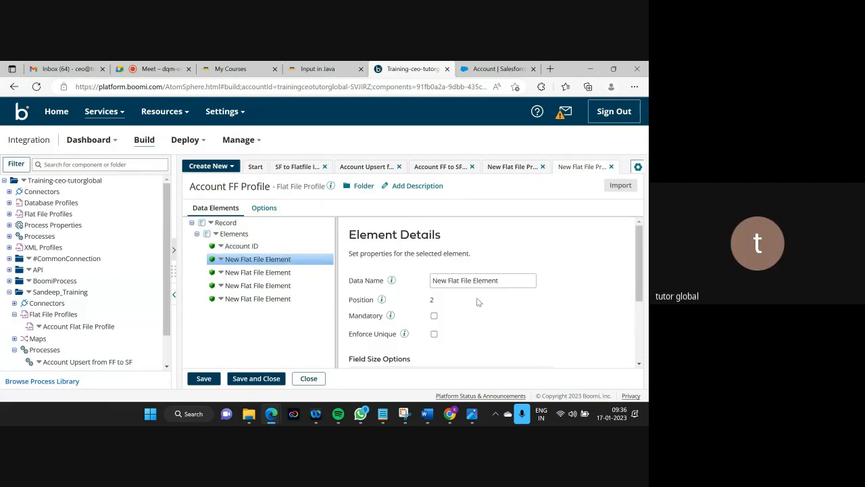
click(244, 246)
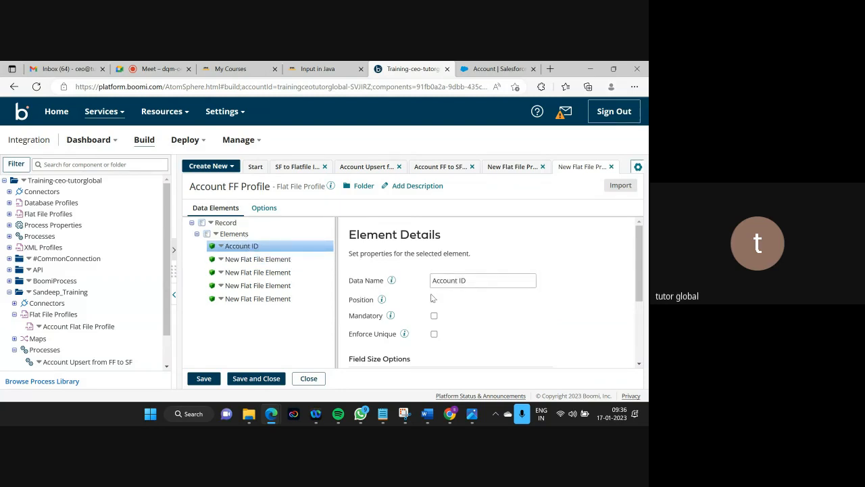
scroll(431, 294, down, 2)
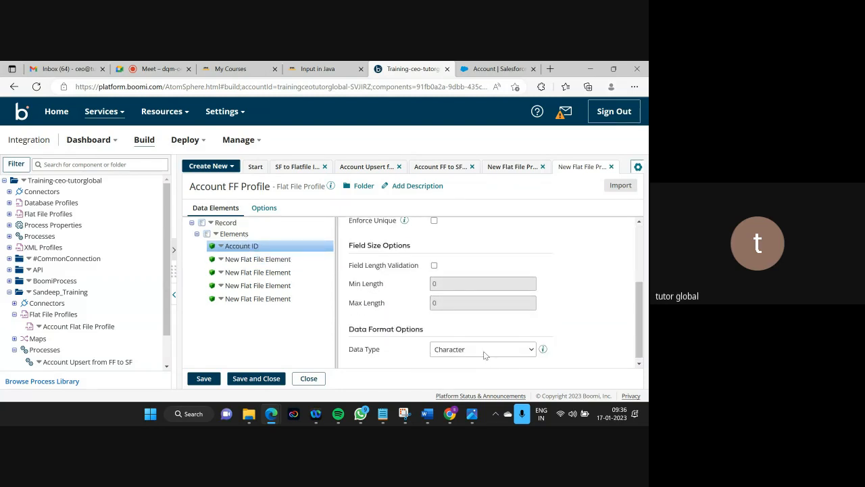
Check the customerid field's data type among the Salesforce Account fields, and return to the Boomi profile.
click(491, 70)
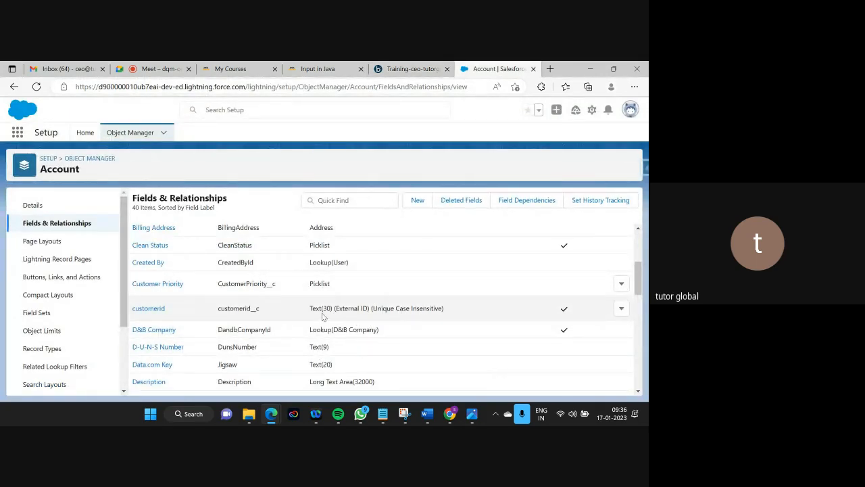
click(408, 69)
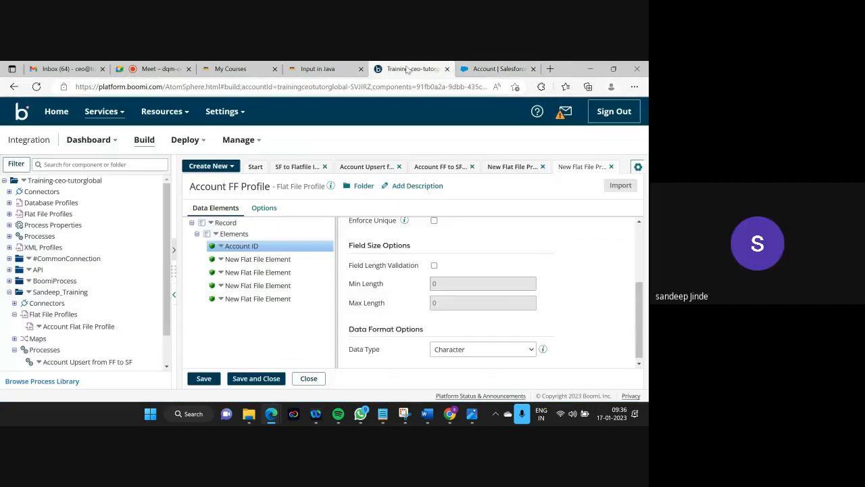
Rename the second element to Name, after checking the column headings in the Account text file.
click(278, 259)
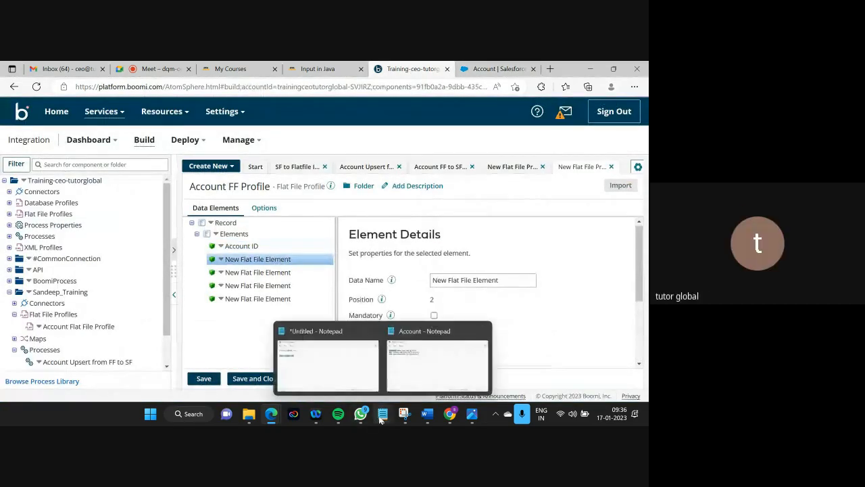
mouse_move(382, 413)
click(433, 388)
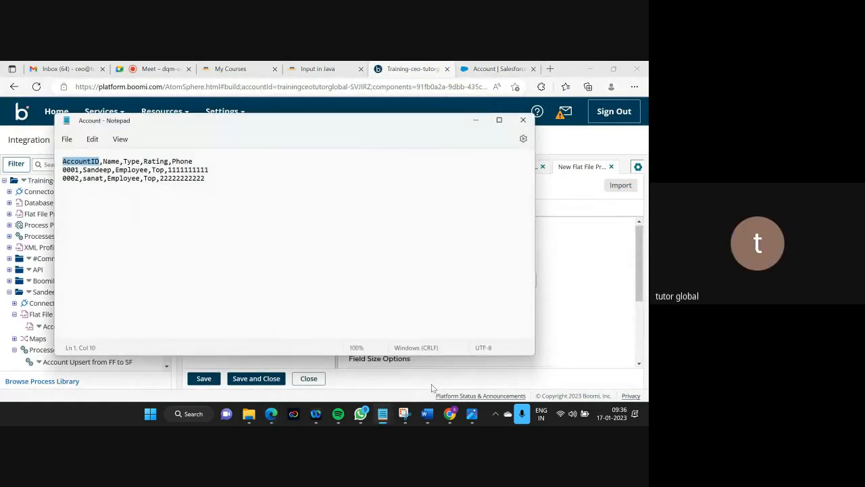
click(476, 121)
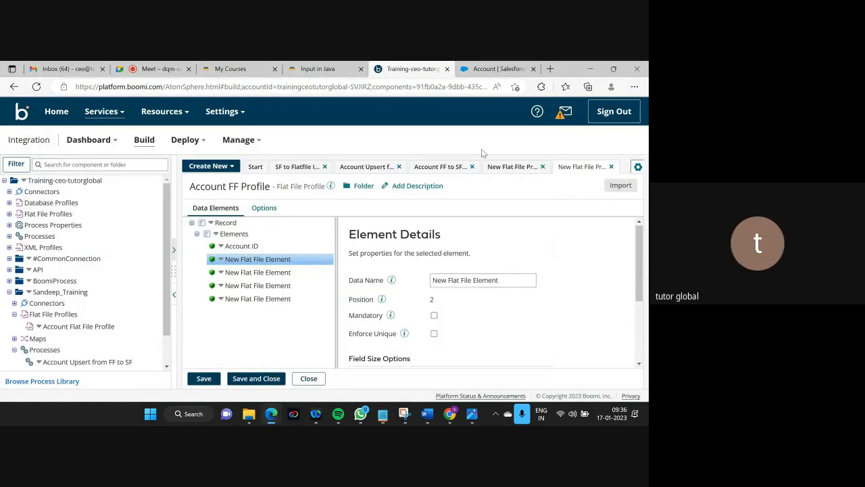
click(500, 279)
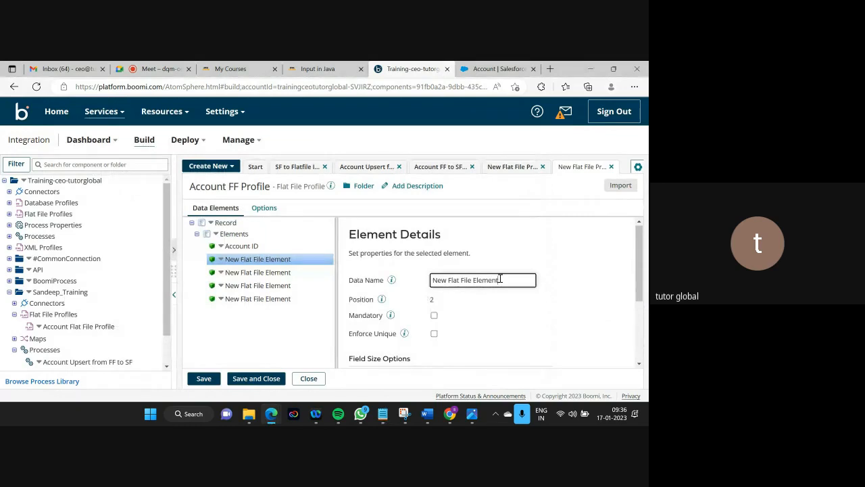
key(BackSpace)
key(BackSpace)
key(BackSpace)
key(BackSpace)
key(BackSpace)
key(BackSpace)
key(BackSpace)
key(BackSpace)
key(BackSpace)
key(BackSpace)
key(BackSpace)
key(BackSpace)
key(BackSpace)
key(BackSpace)
key(BackSpace)
key(BackSpace)
key(BackSpace)
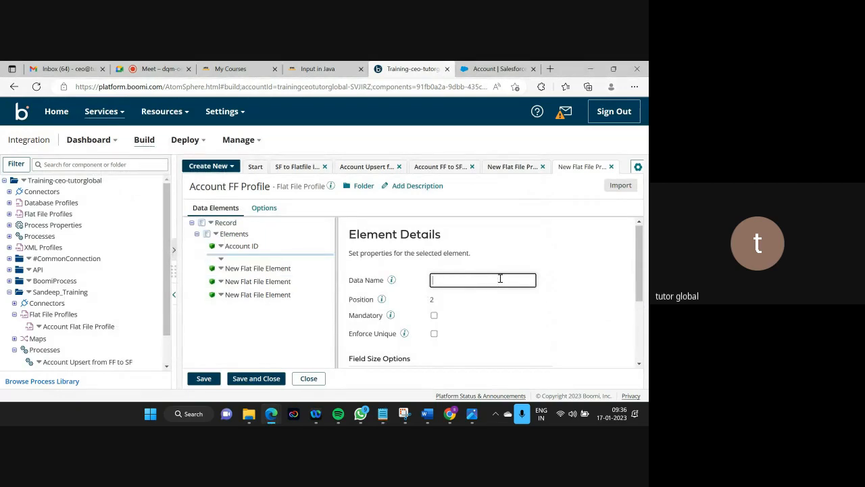
text(Name)
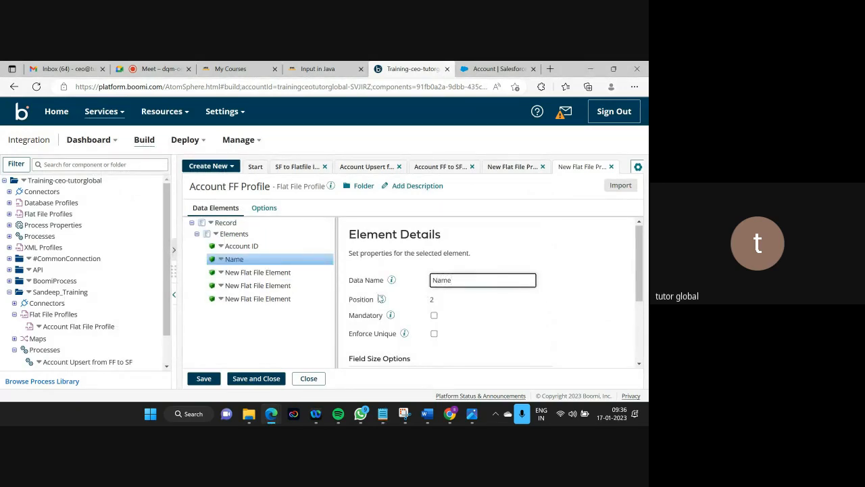
Rename the third element of the Account FF Profile to Type and the fourth to Rating.
click(248, 272)
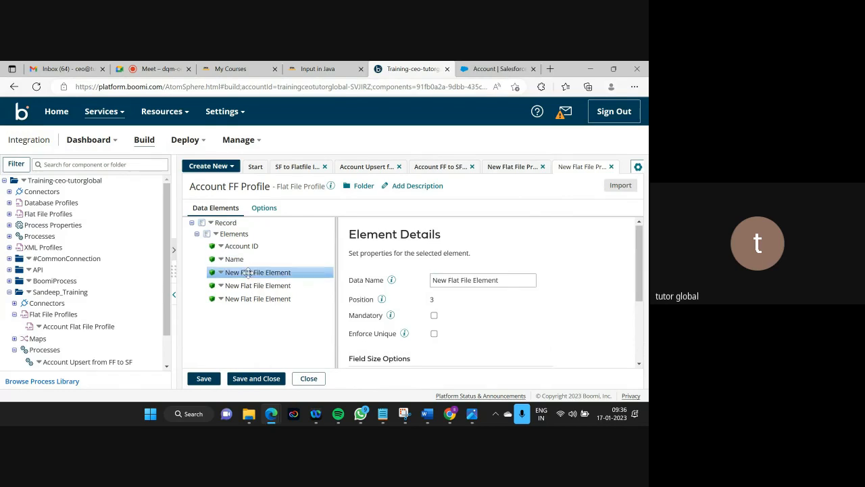
triple_click(515, 280)
text(Type)
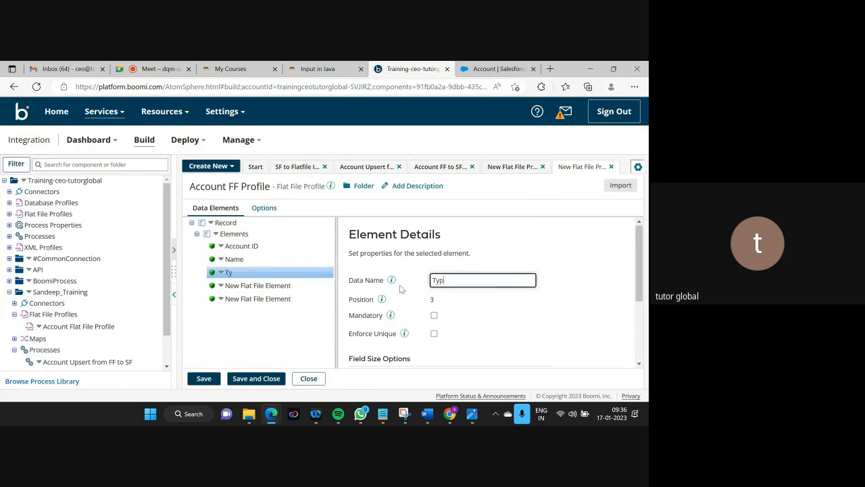
click(274, 285)
triple_click(515, 282)
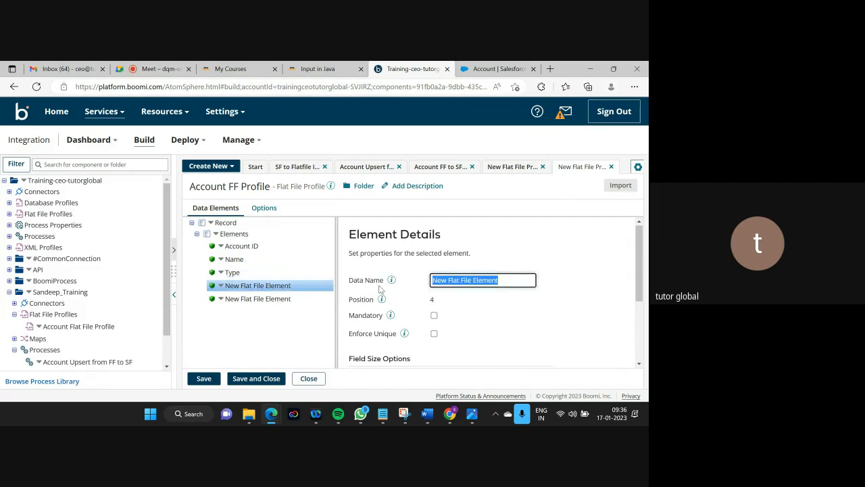
text(Rating)
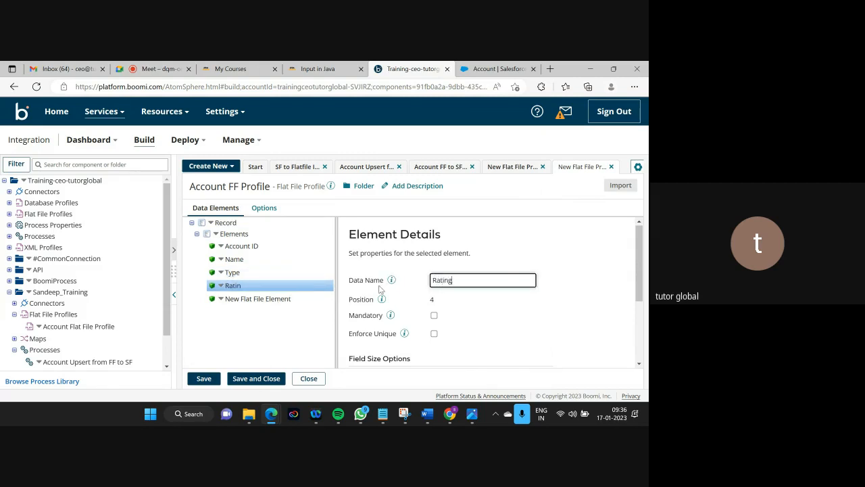
Check the last column heading in the Account text file and rename the fifth element to Phone.
click(247, 299)
mouse_move(382, 418)
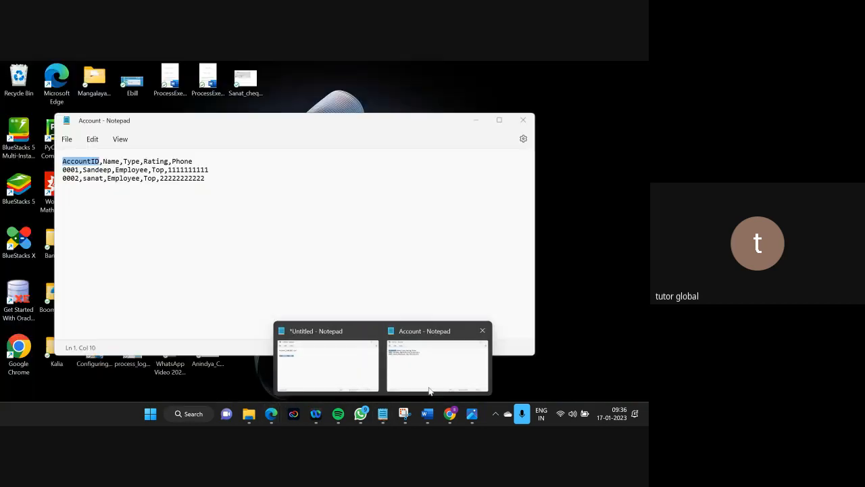
click(431, 375)
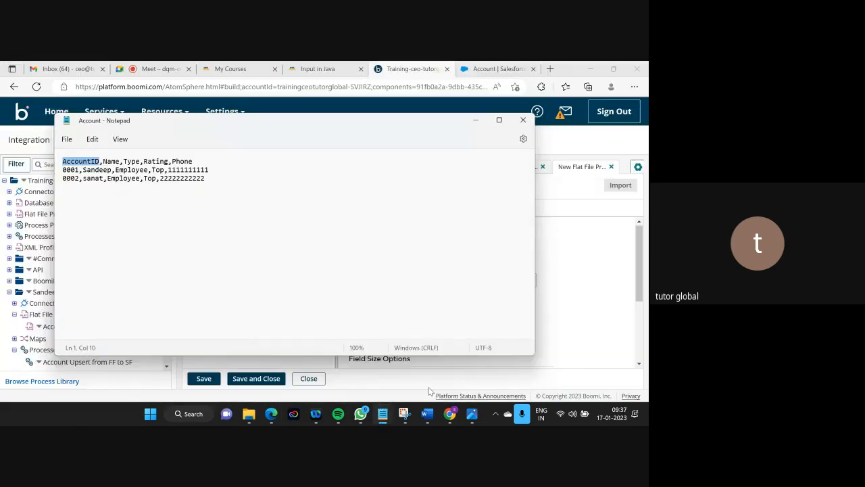
click(475, 121)
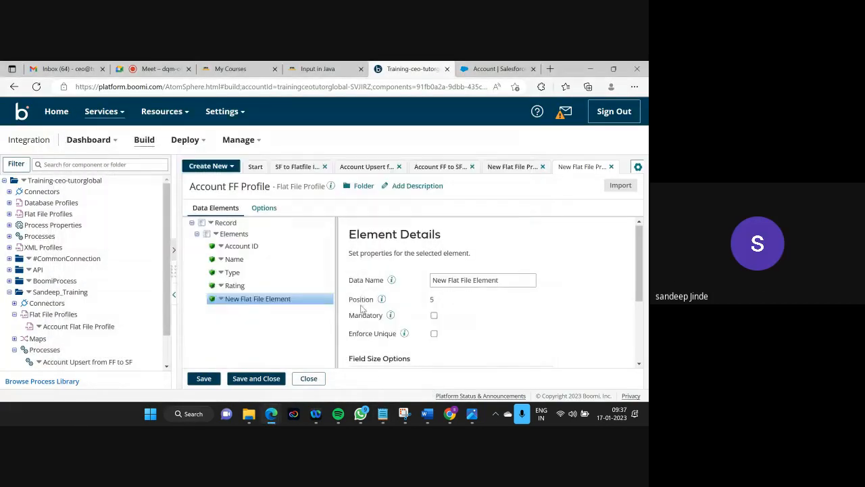
drag(509, 278, 350, 287)
text(Phone)
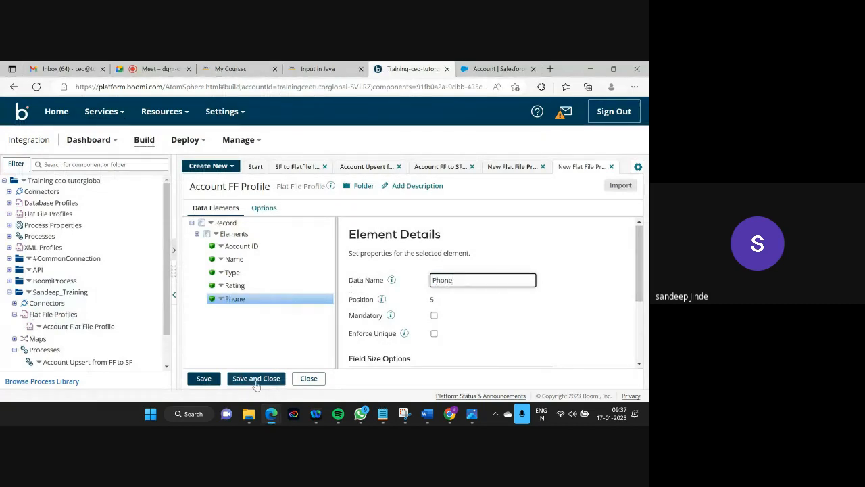
Set the profile's file delimiter to Comma Delimited, enable Use Column Headers, and save and close the profile.
click(264, 209)
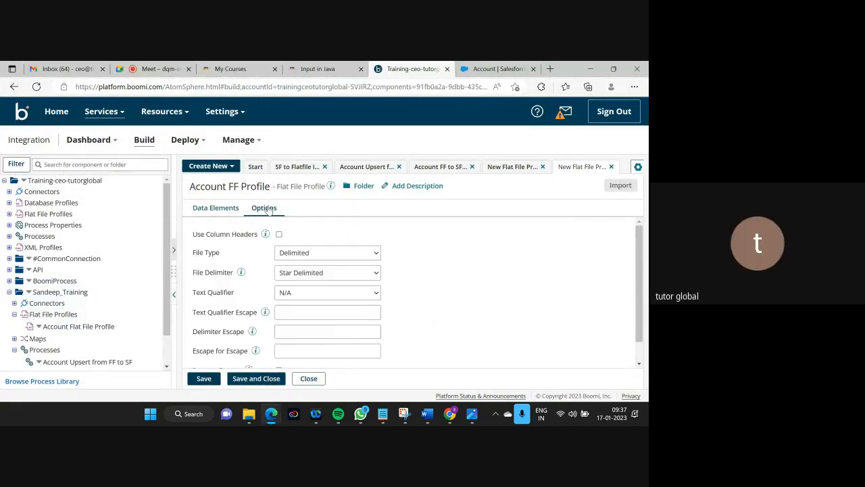
click(308, 274)
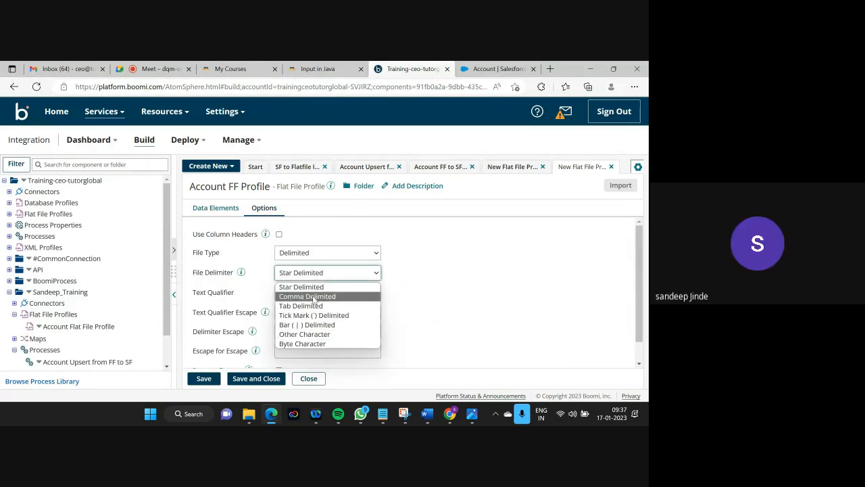
click(314, 297)
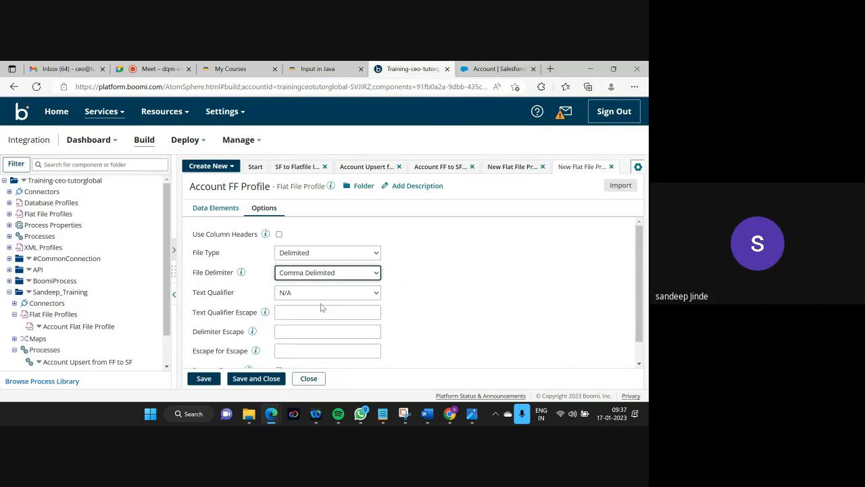
click(279, 235)
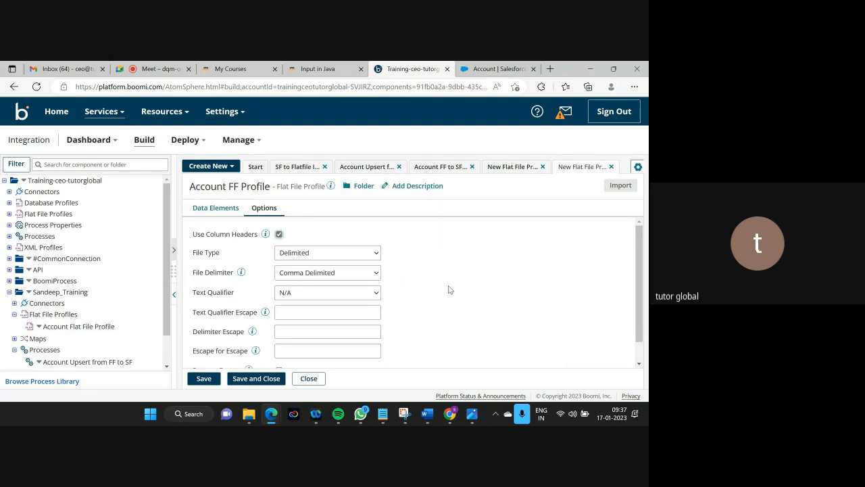
scroll(448, 289, down, 1)
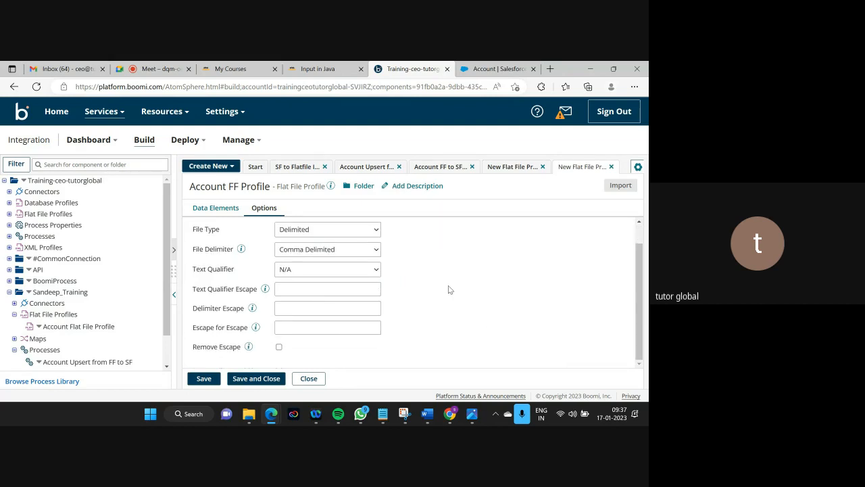
click(263, 380)
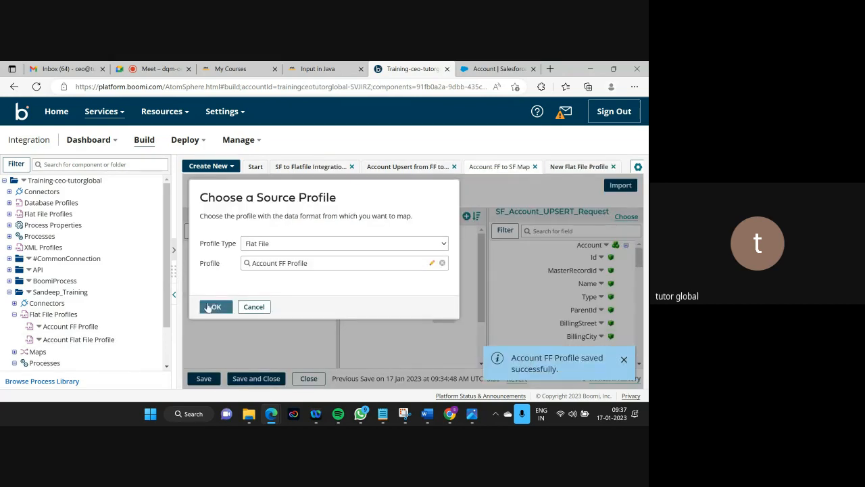
Confirm Account FF Profile as the map's source profile and map its Account ID to customerid__c in the Salesforce request.
click(210, 307)
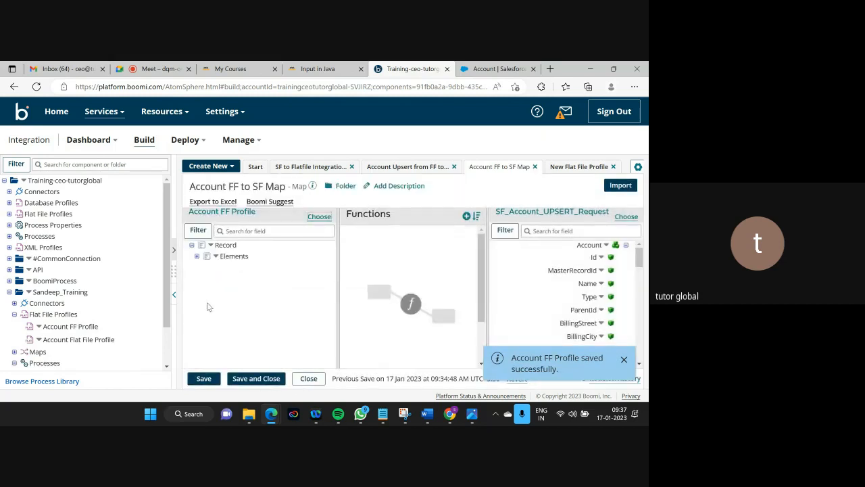
click(197, 256)
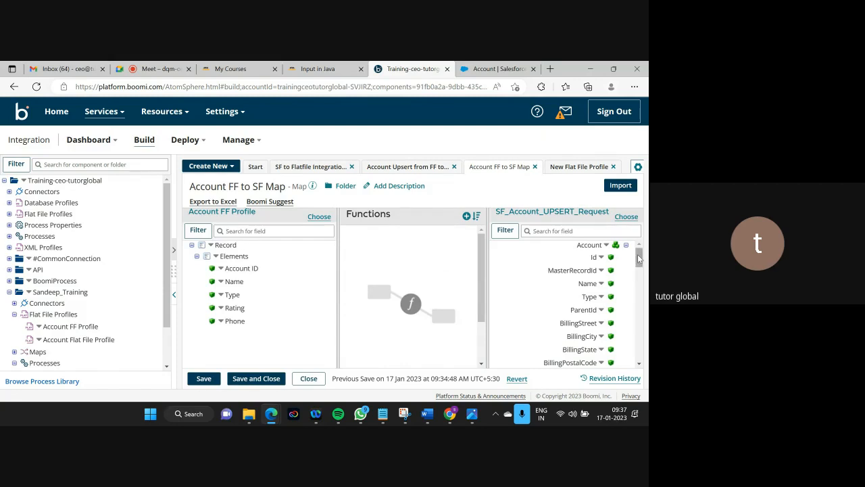
drag(638, 257, 640, 371)
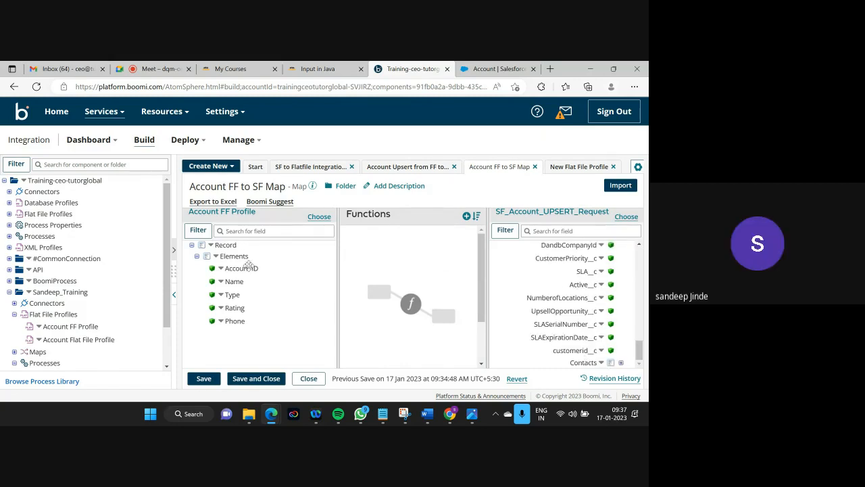
drag(245, 268, 565, 357)
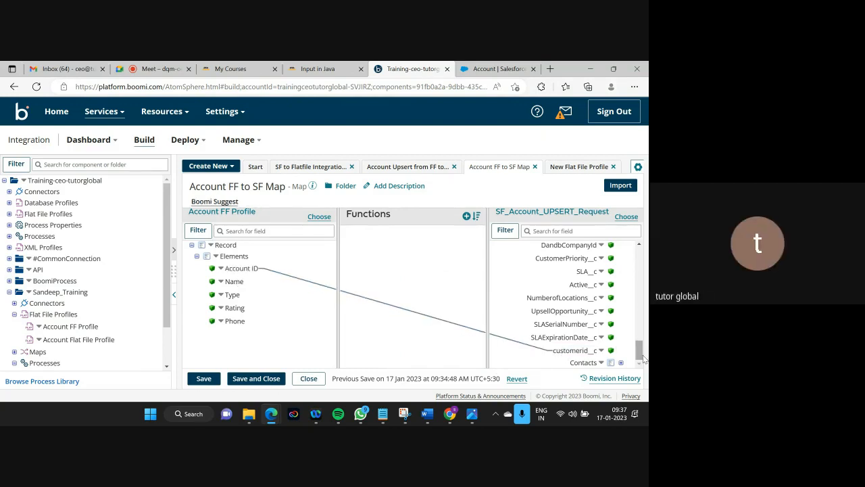
Map the source elements Name and Type to the Name and Type fields of the Salesforce Account.
drag(639, 350, 640, 233)
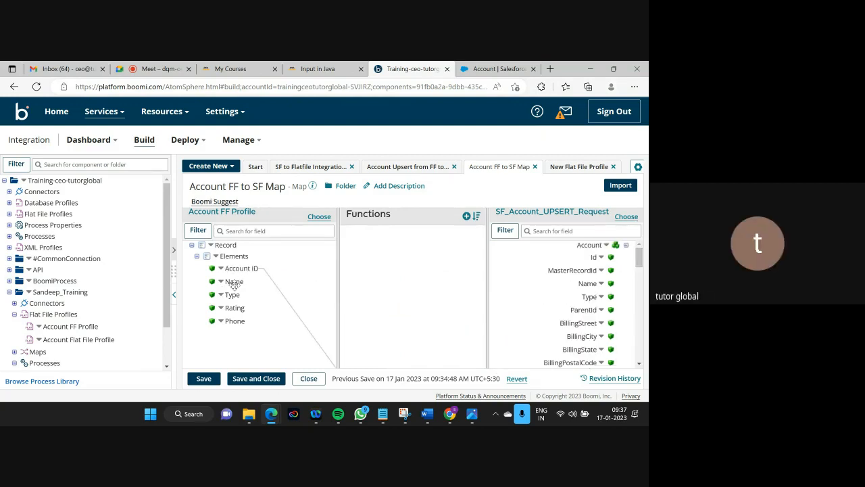
drag(234, 282, 594, 298)
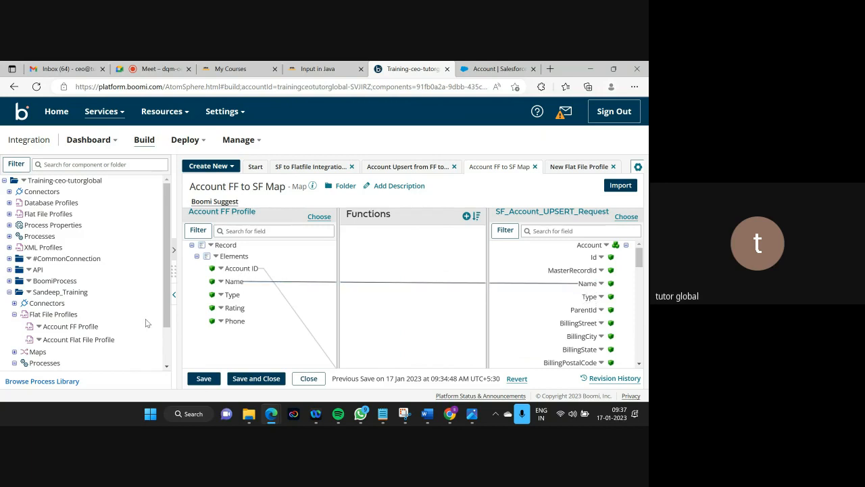
drag(233, 295, 592, 297)
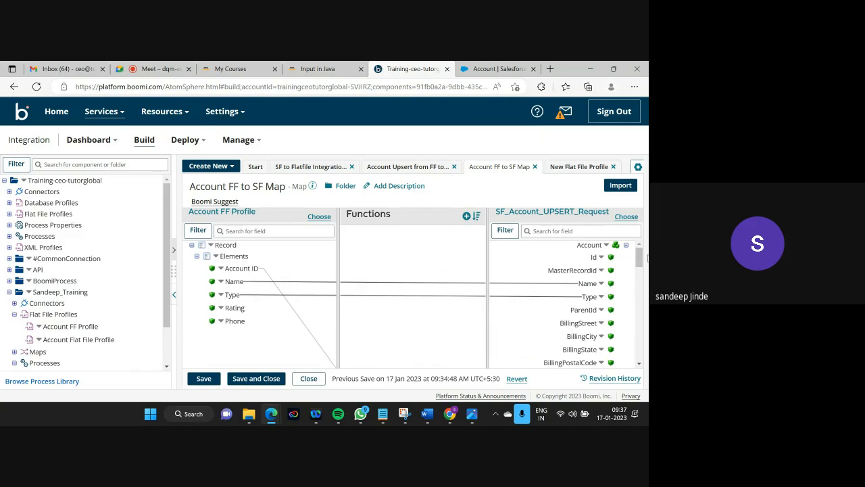
Search the Salesforce request fields for "rating" and map the source Rating element to the Account's Rating field.
scroll(641, 250, down, 1)
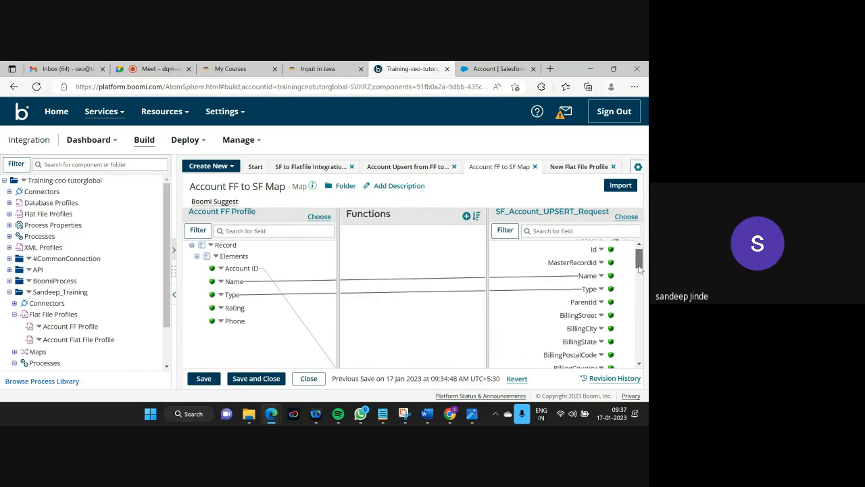
click(539, 231)
text(ing)
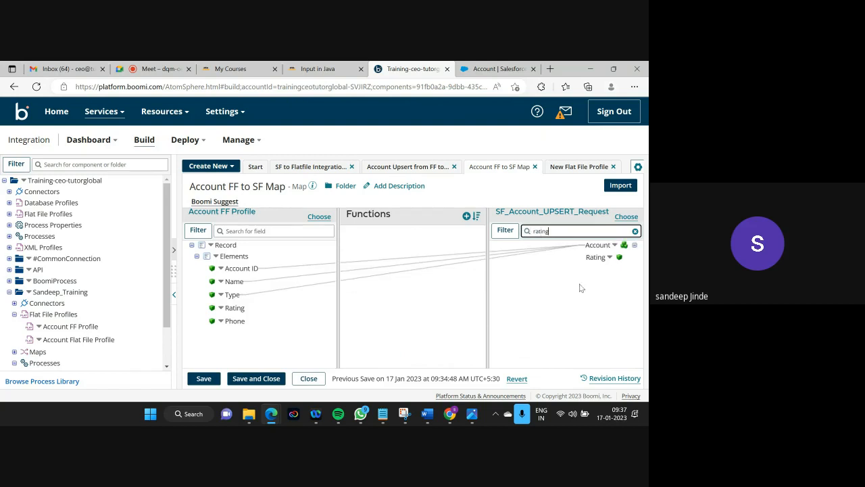
drag(235, 308, 603, 258)
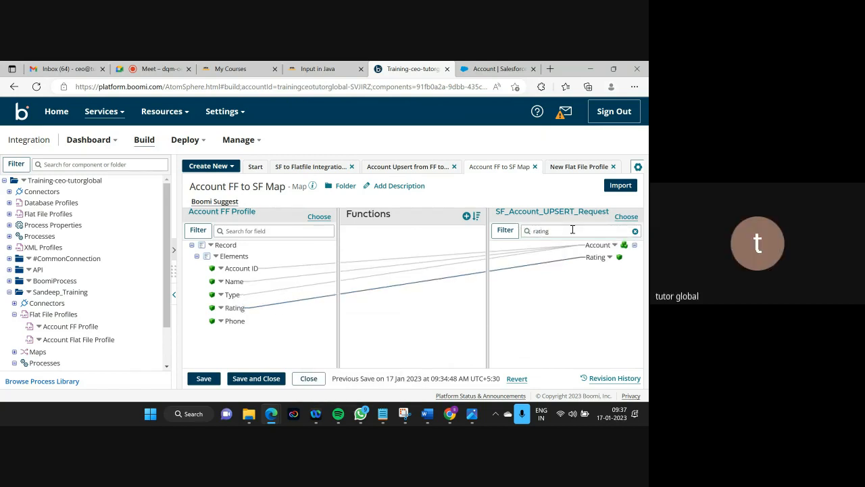
Search the request fields for "phone", map the source Phone element to the Account-level Phone, and save and close the map.
drag(573, 230, 501, 236)
text(phone)
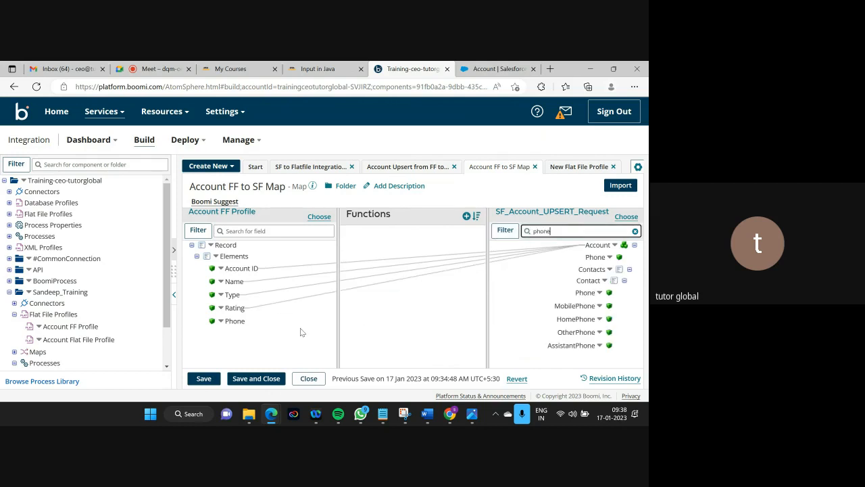
drag(238, 320, 596, 257)
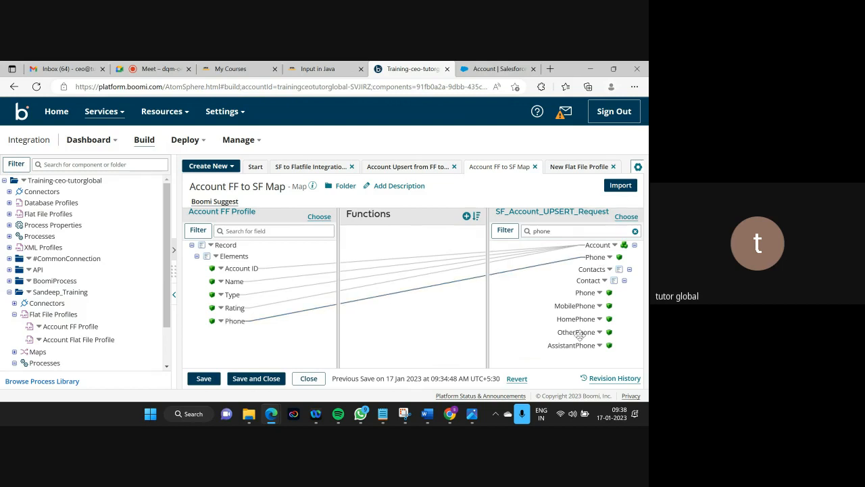
click(256, 380)
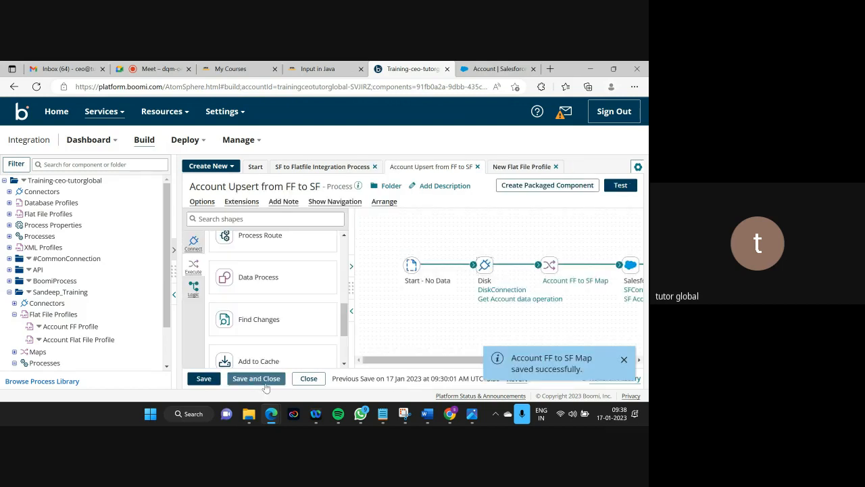
Narrow the component explorer so the canvas shows the whole Account Upsert from FF to SF flow.
drag(173, 342, 101, 342)
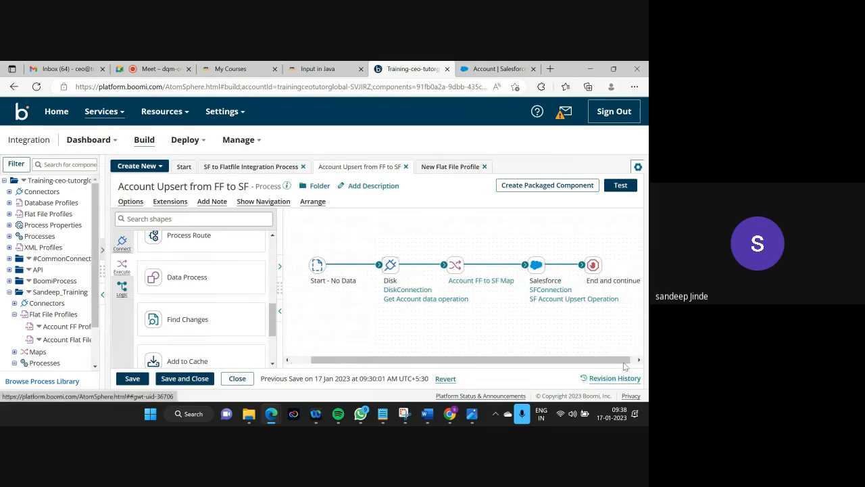
click(624, 358)
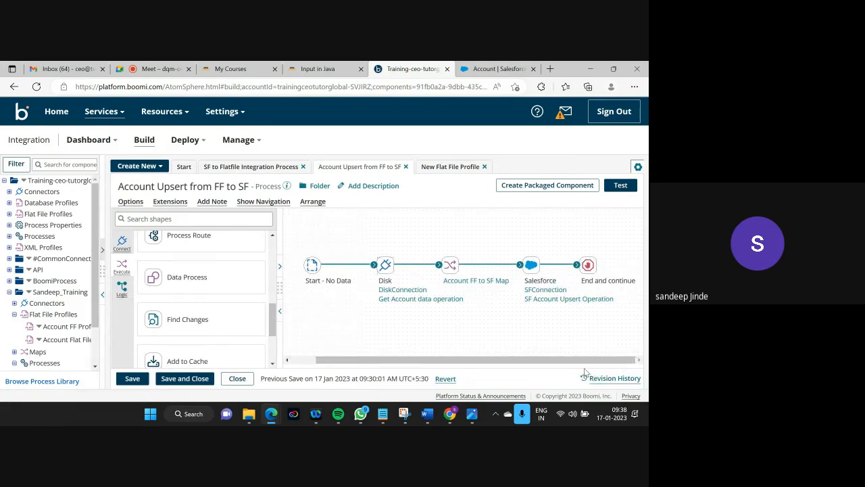
drag(580, 361, 512, 363)
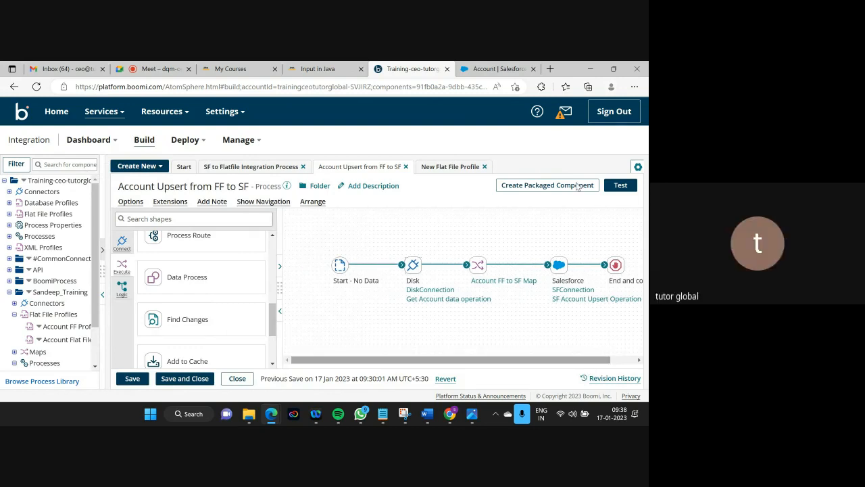
Switch to Salesforce and check the Phone field's details among the Account object's Fields & Relationships.
click(499, 69)
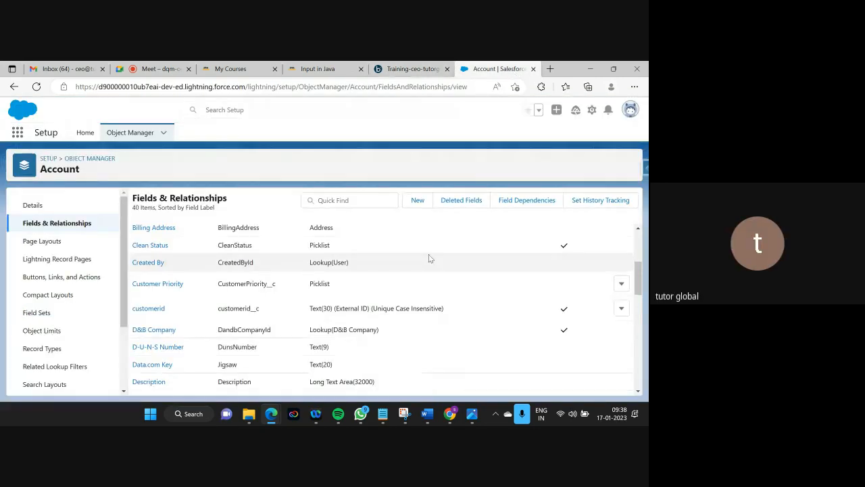
scroll(429, 256, down, 5)
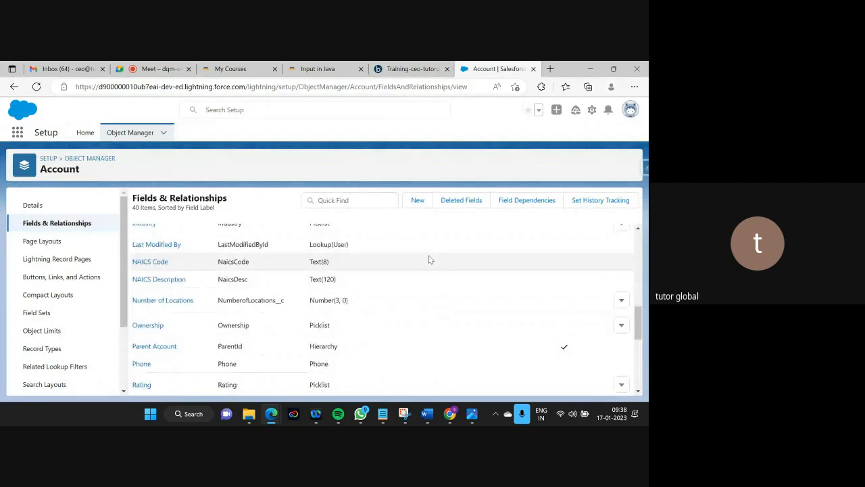
scroll(428, 259, down, 3)
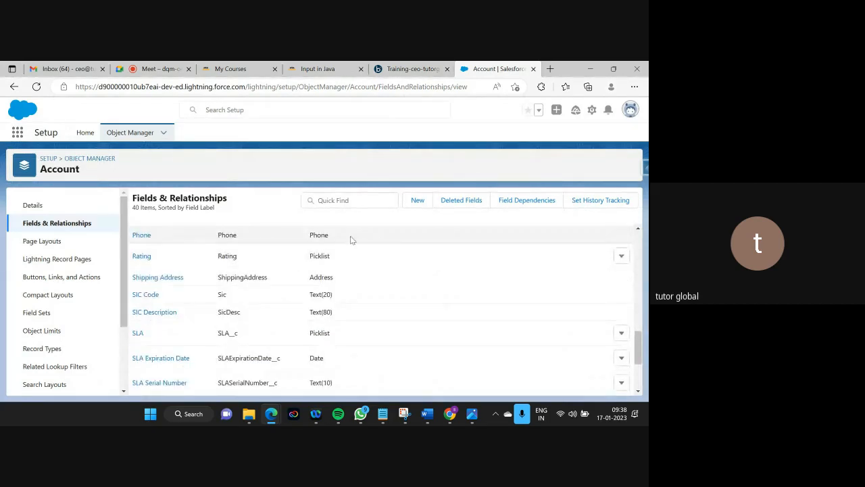
click(143, 236)
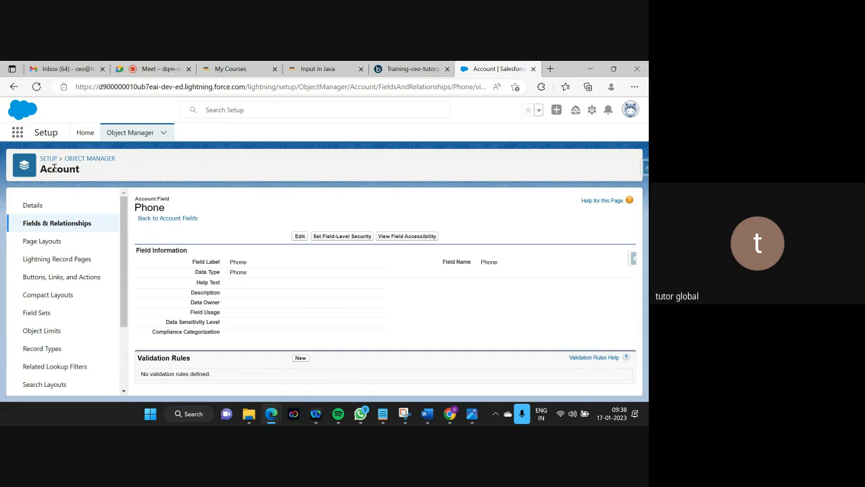
click(46, 224)
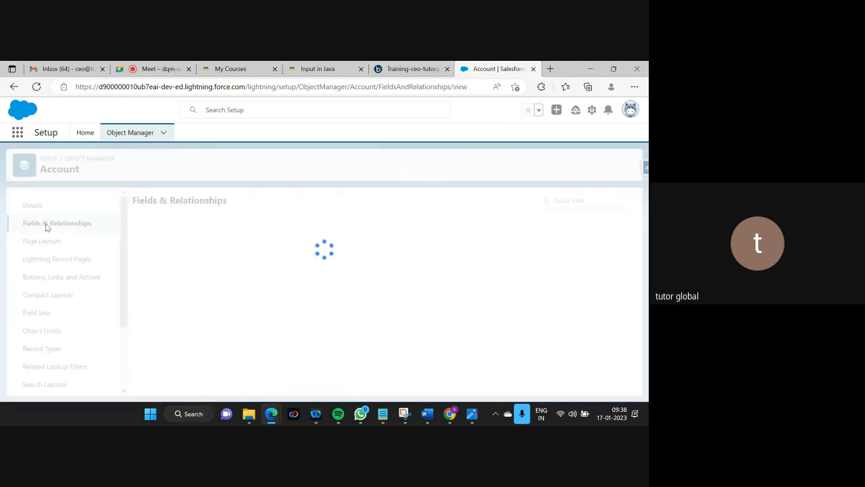
scroll(522, 325, down, 3)
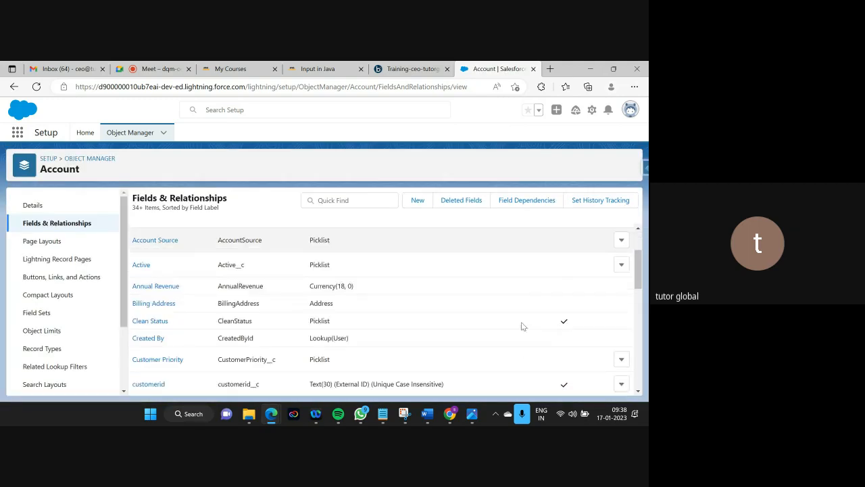
scroll(522, 326, down, 5)
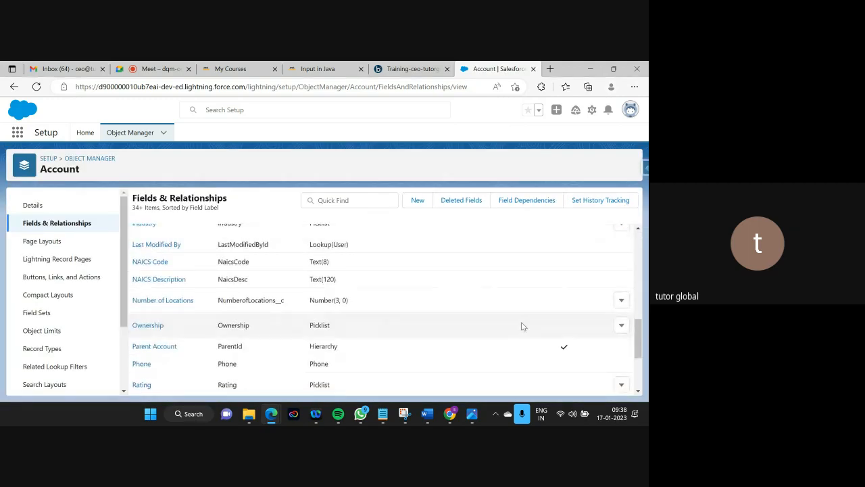
Return to Boomi, save the Account Upsert from FF to SF process, and run it in test mode.
click(409, 69)
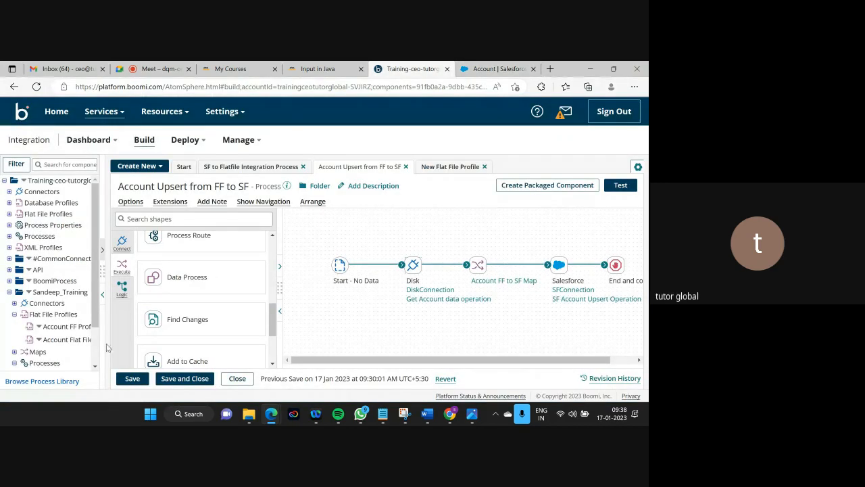
drag(101, 348, 53, 349)
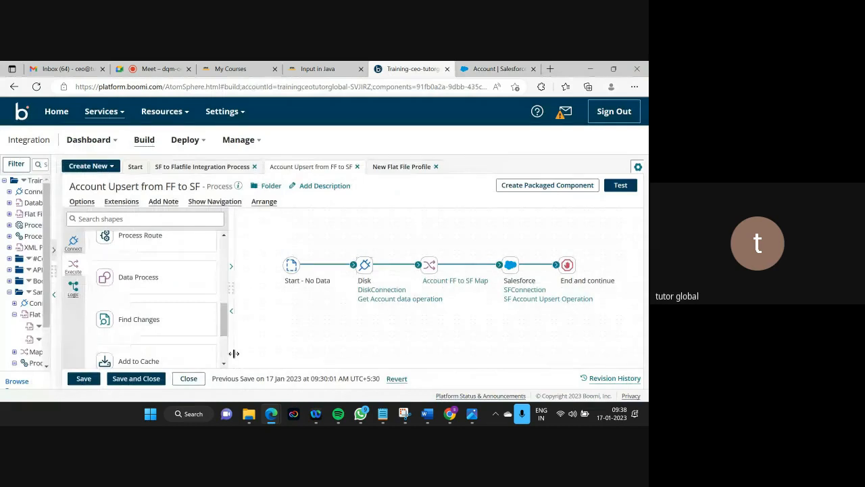
drag(230, 354, 153, 353)
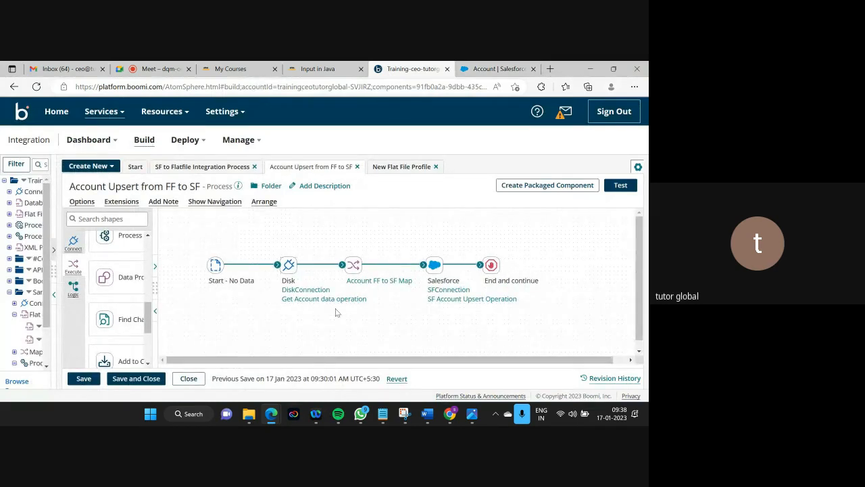
click(619, 188)
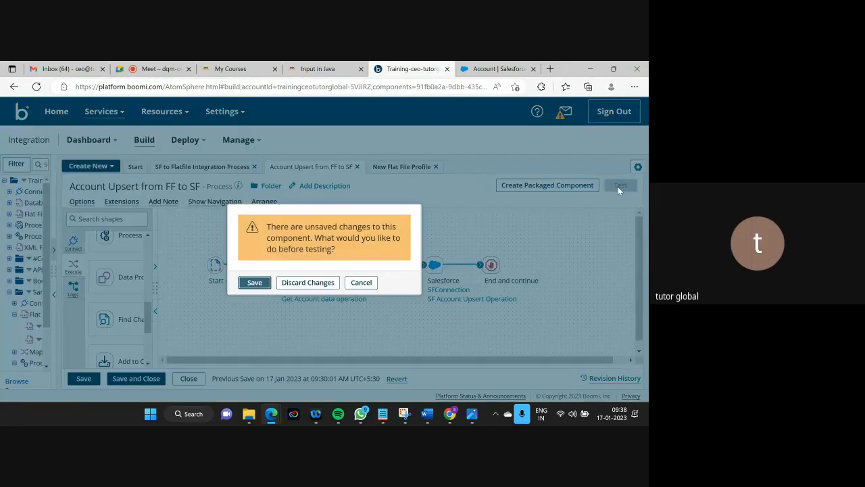
click(254, 283)
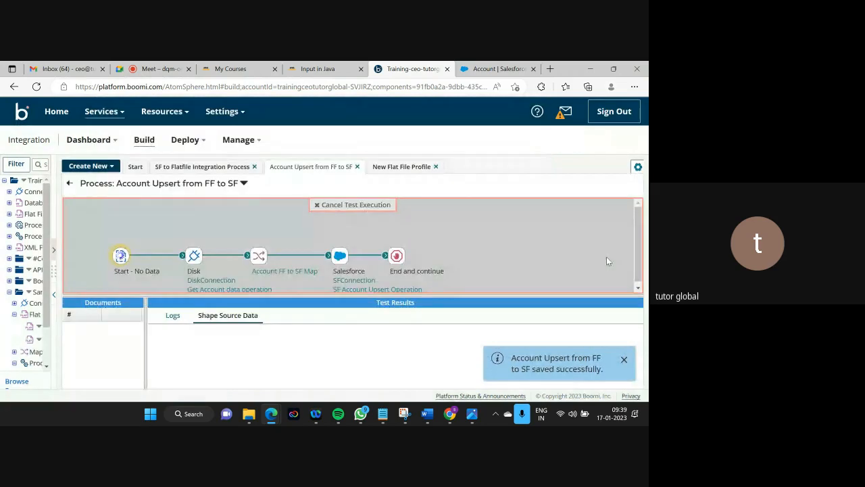
drag(339, 296, 352, 372)
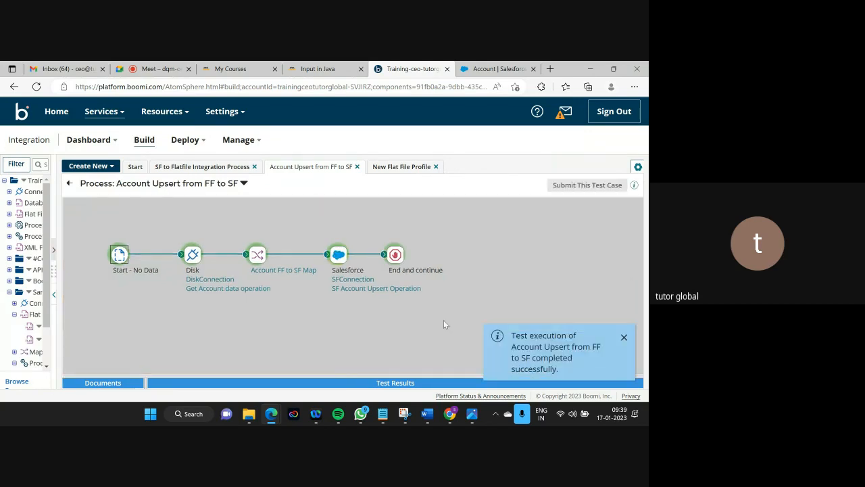
Inspect both source documents at the End and continue shape in the test results for the Salesforce upsert responses.
click(322, 378)
click(225, 279)
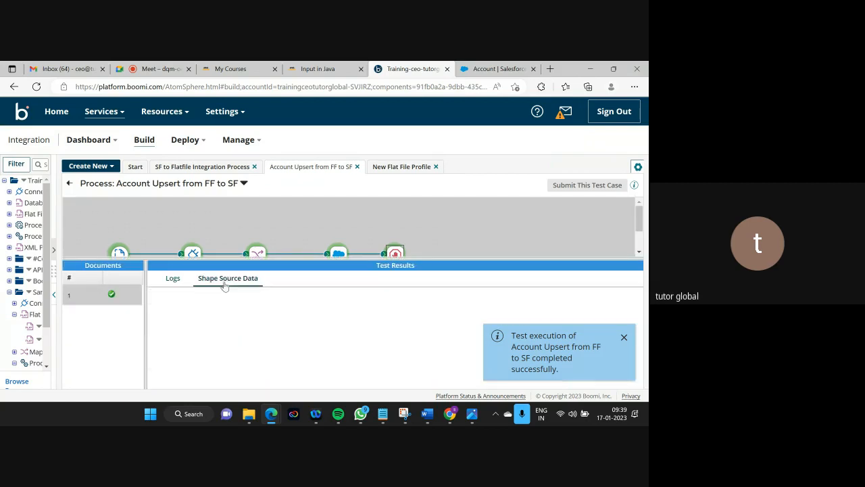
click(156, 312)
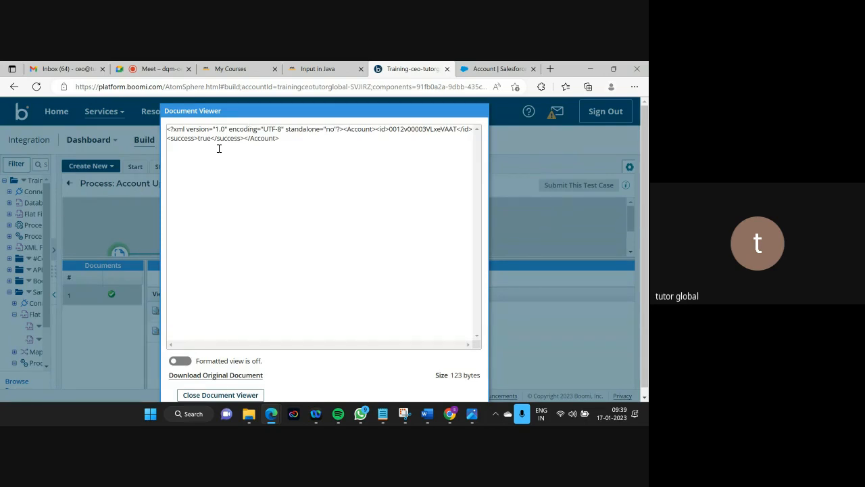
click(242, 398)
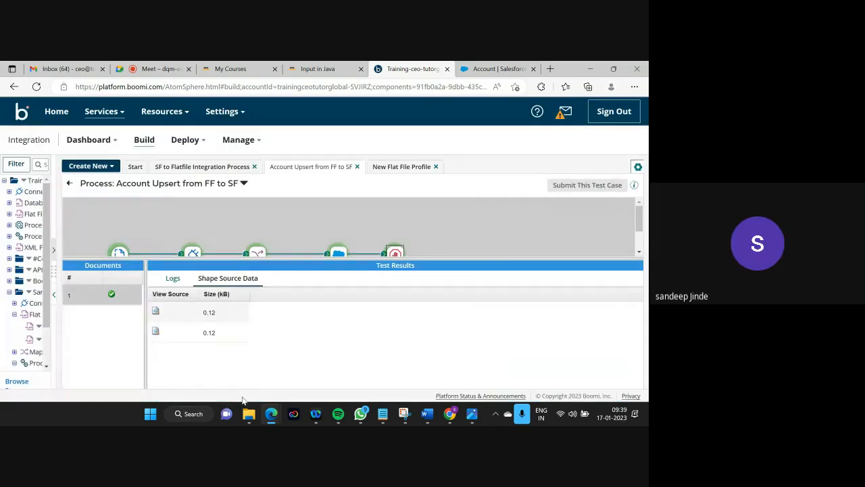
click(156, 331)
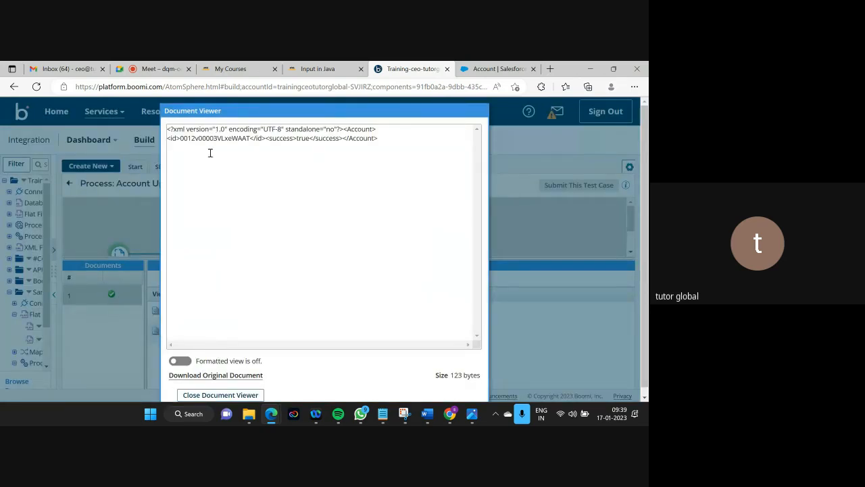
click(221, 395)
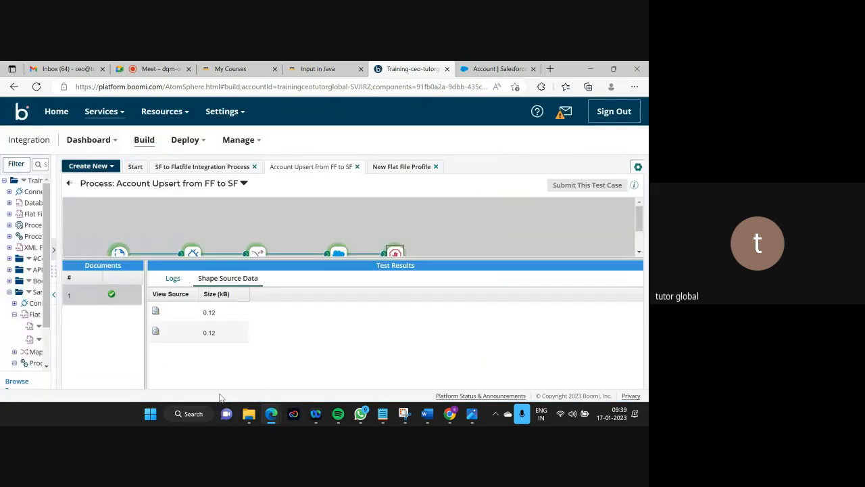
Switch to Salesforce, view the Developer Console's Query Editor, and minimise the console.
mouse_move(499, 71)
click(498, 69)
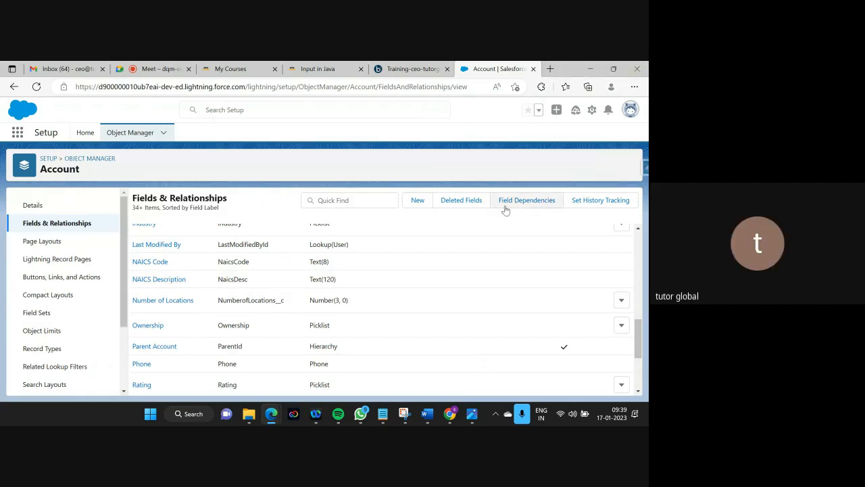
click(591, 109)
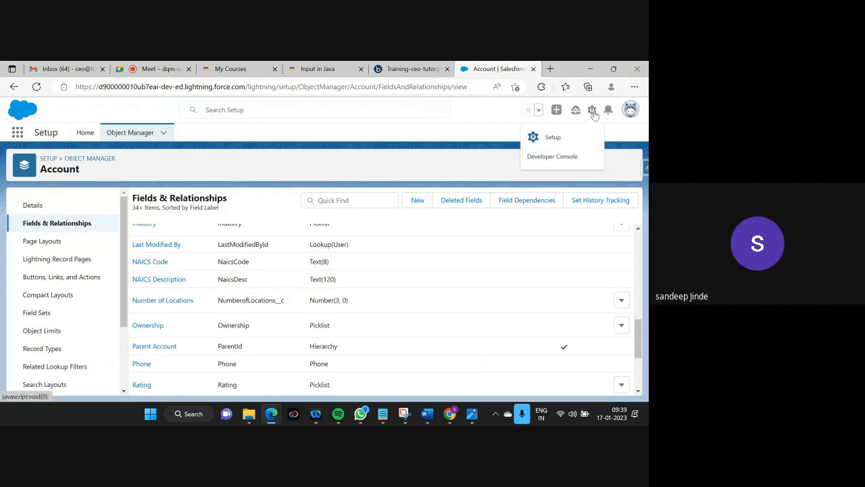
click(565, 158)
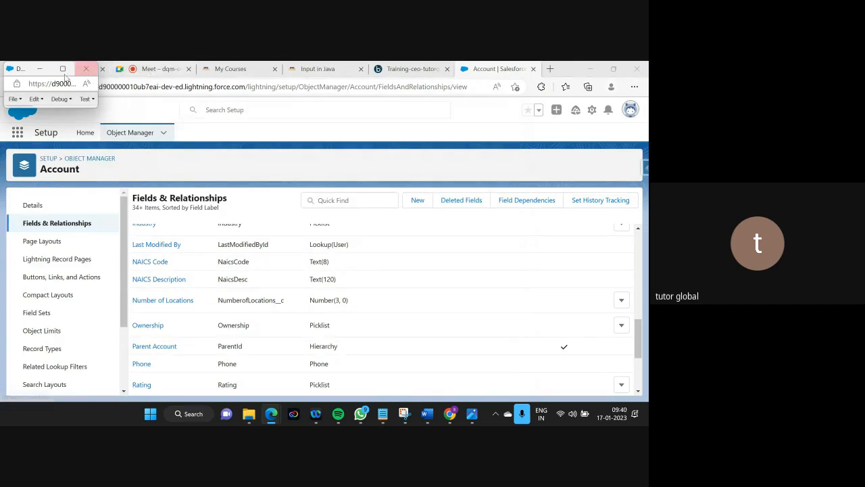
click(62, 70)
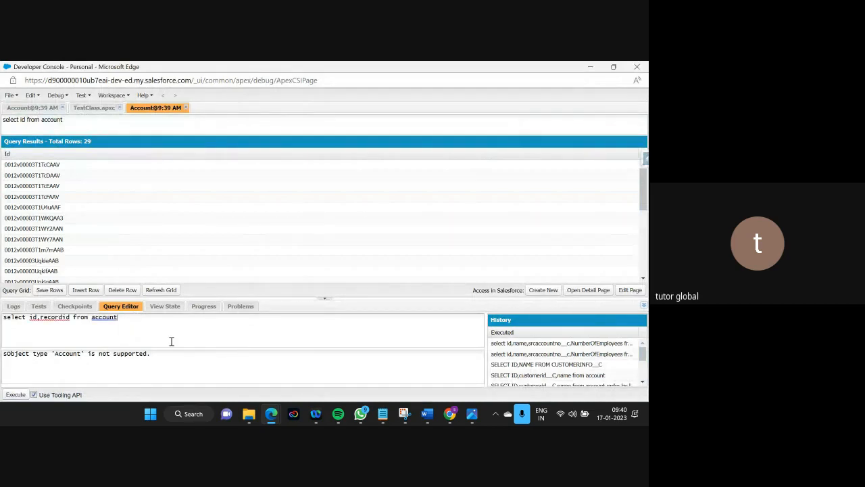
click(589, 65)
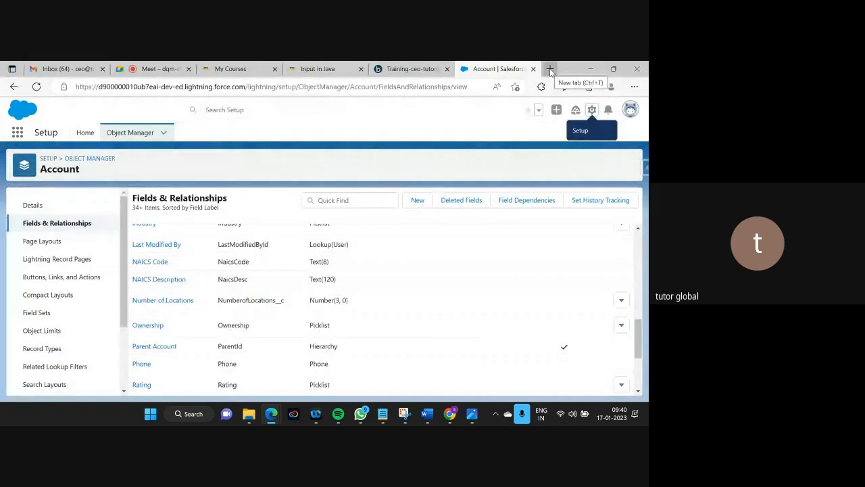
Open Salesforce inspector's Data Export and remove Yearstarted from the Account query, leaving Id, Customerid__c, Type, Name, Phone and lastmodifieddate selected.
click(645, 169)
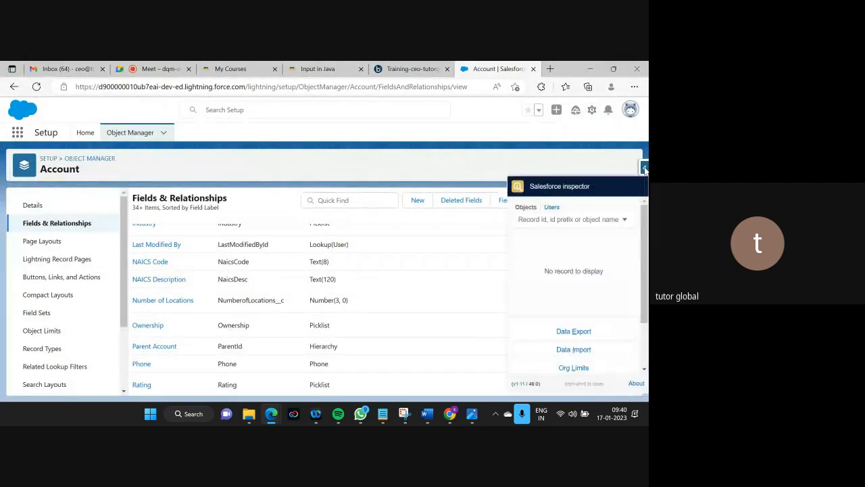
click(574, 333)
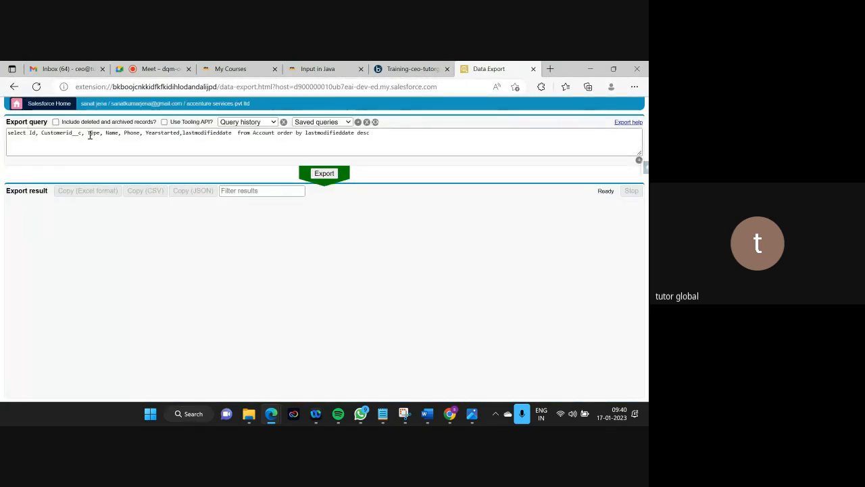
click(234, 132)
key(BackSpace)
key(BackSpace)
key(BackSpace)
key(BackSpace)
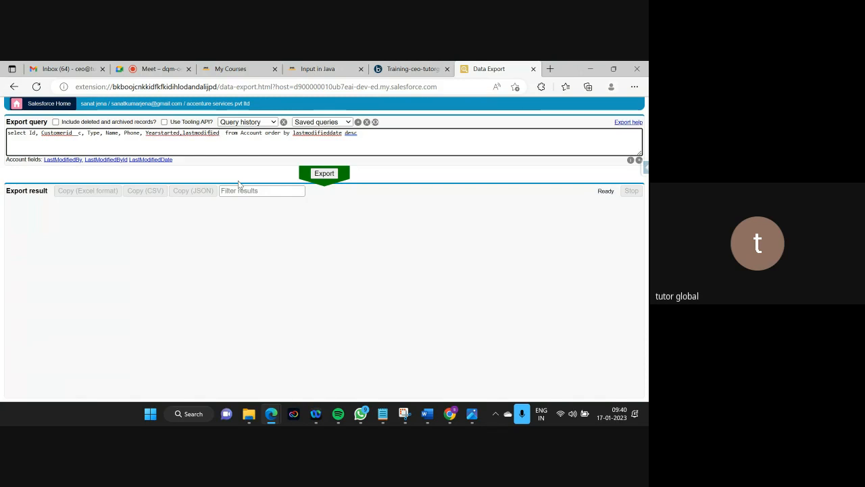
key(Left)
key(Left)
key(Left)
key(Left)
key(Left)
key(Left)
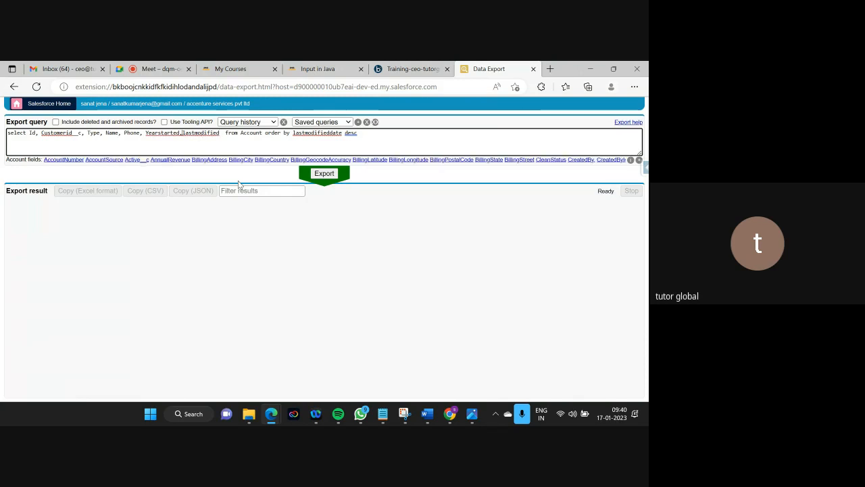
key(BackSpace)
key(BackSpace)
key(BackSpace)
key(BackSpace)
key(BackSpace)
key(BackSpace)
key(BackSpace)
key(BackSpace)
key(BackSpace)
key(BackSpace)
key(BackSpace)
key(BackSpace)
key(BackSpace)
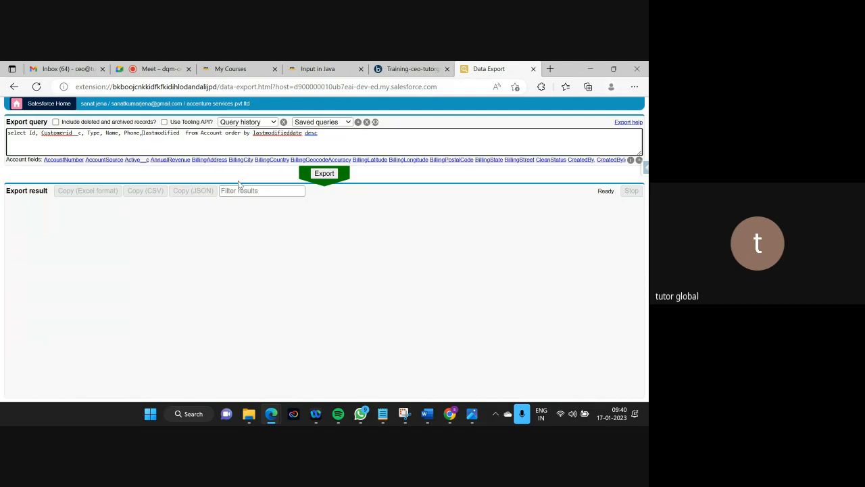
click(182, 133)
key(BackSpace)
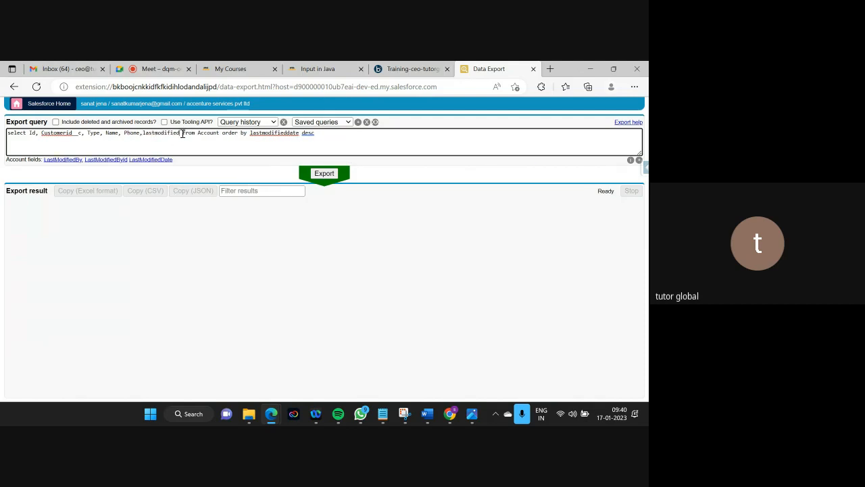
text(date)
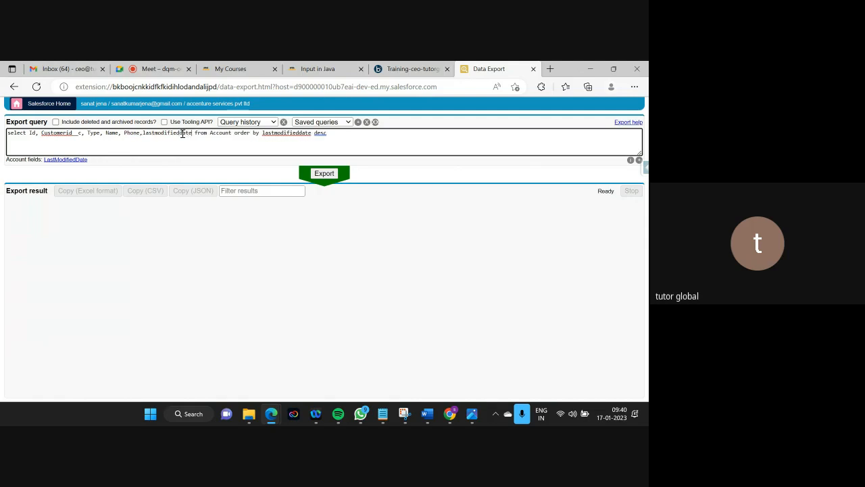
double_click(294, 132)
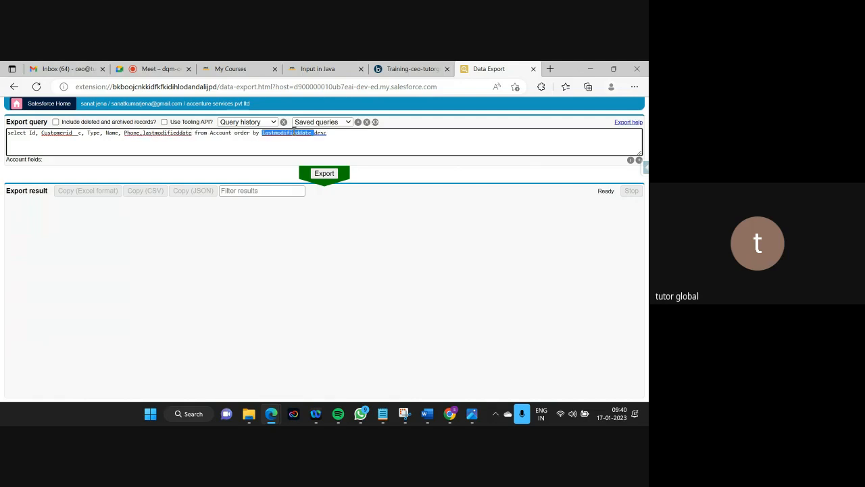
right_click(178, 134)
click(232, 133)
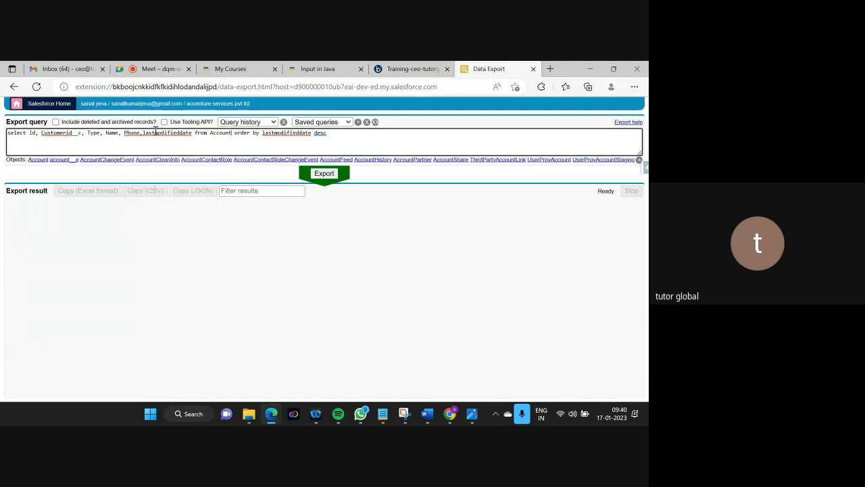
Export the Account query results sorted by lastmodifieddate descending.
double_click(165, 133)
click(164, 133)
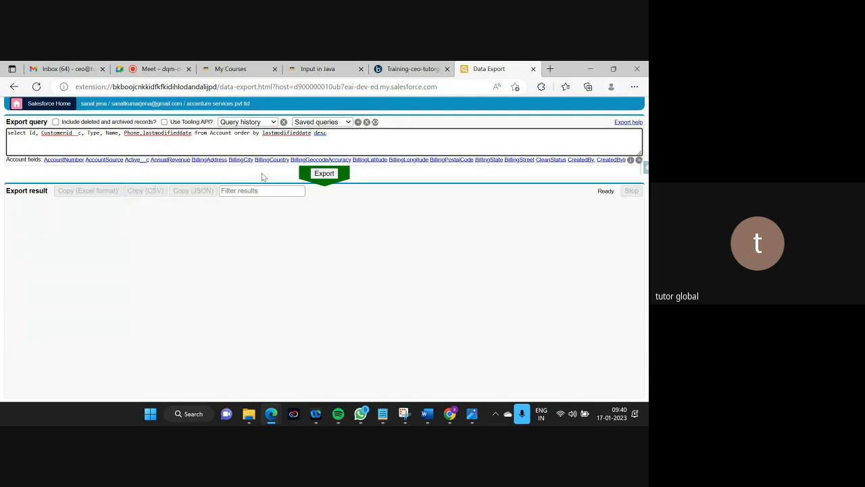
click(325, 174)
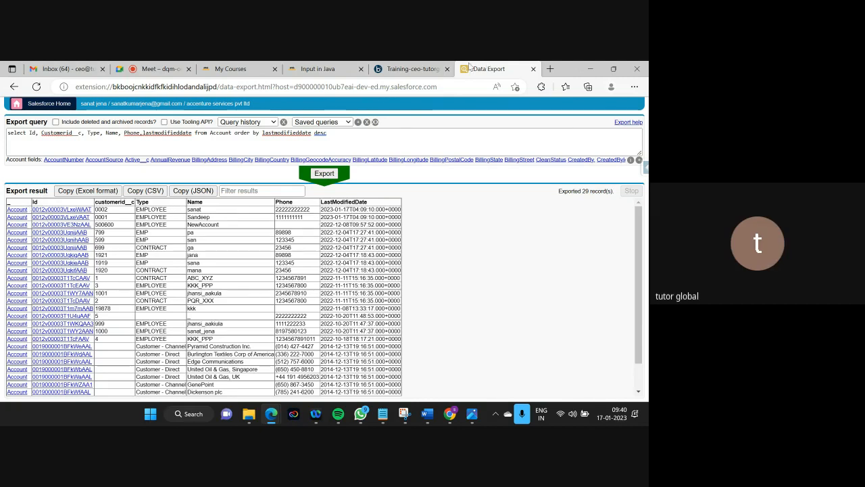
Switch back to Boomi, close the previous test results, and rerun the Account Upsert from FF to SF process in test mode.
click(408, 70)
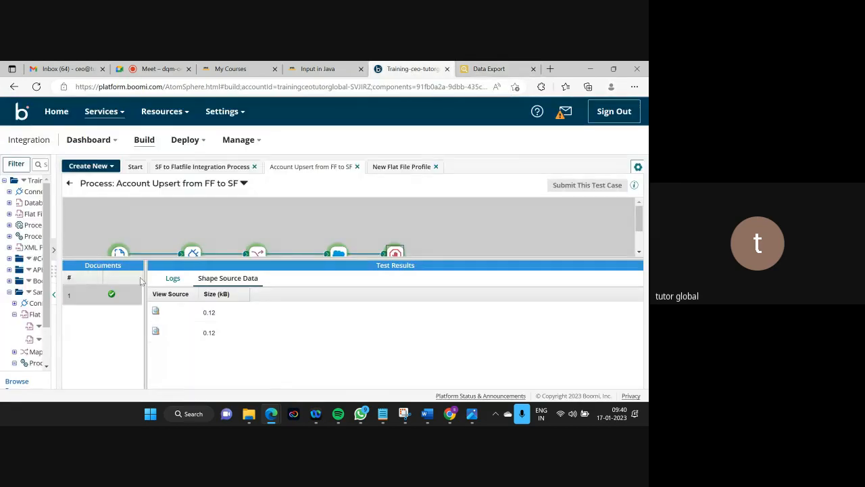
click(69, 183)
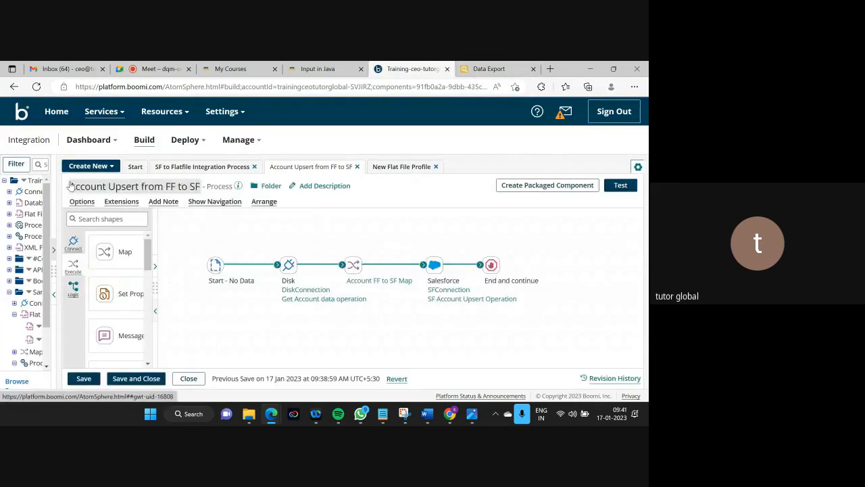
click(622, 186)
click(125, 174)
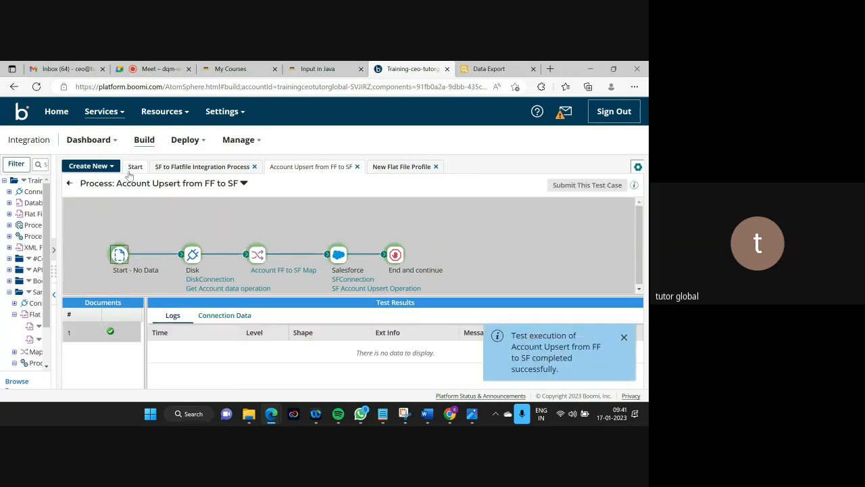
Return to Salesforce's Data Export and rerun the Account query to review the accounts' last modified dates.
click(498, 73)
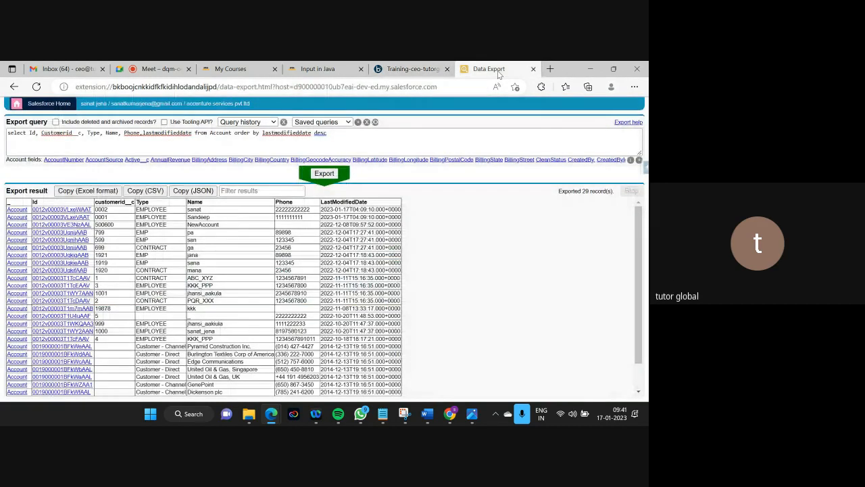
click(324, 174)
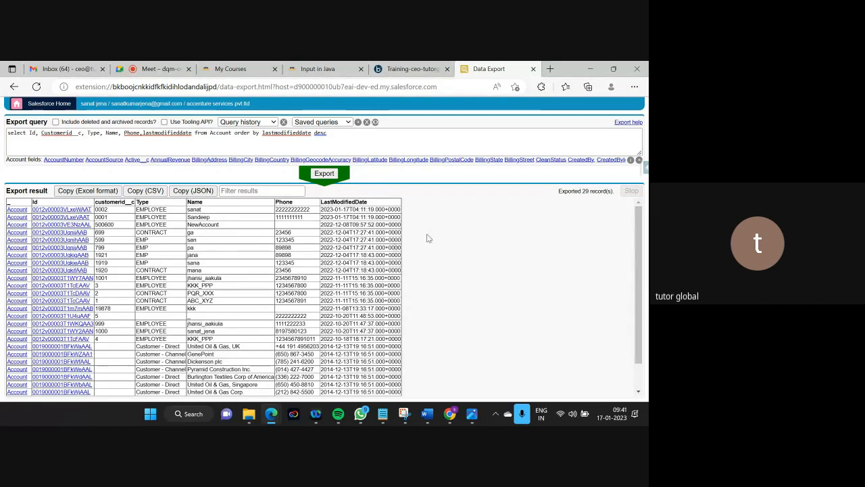
scroll(425, 237, down, 2)
scroll(425, 237, up, 2)
In the Account file in Notepad, change the first record's Rating to average, save the file, and minimise it.
click(414, 68)
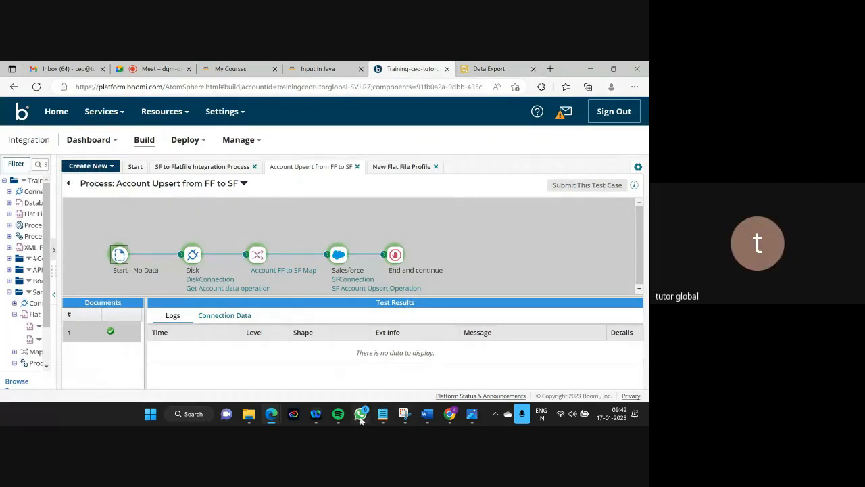
mouse_move(363, 419)
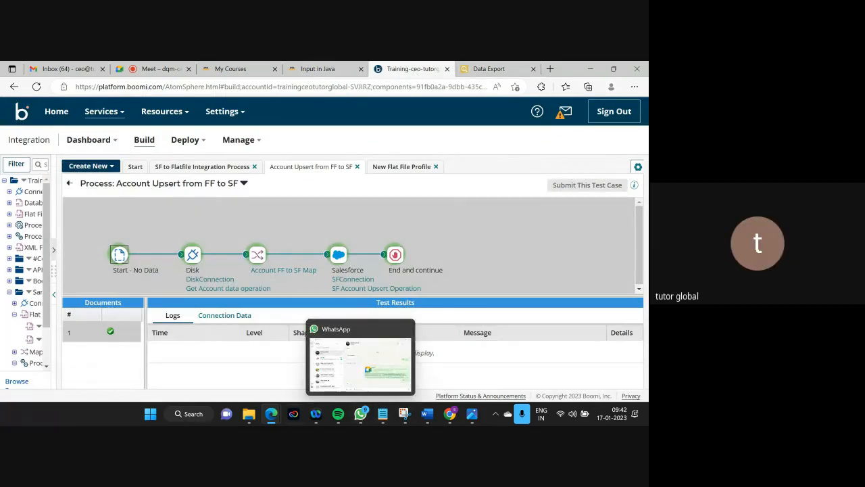
click(430, 382)
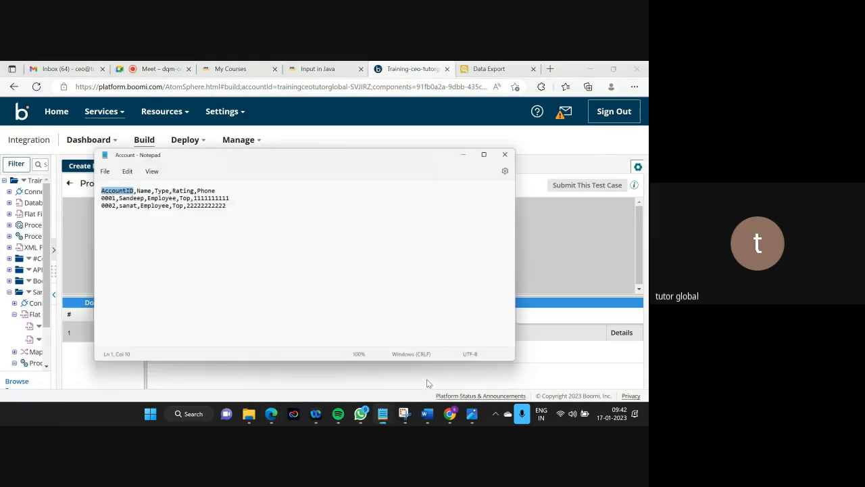
click(195, 221)
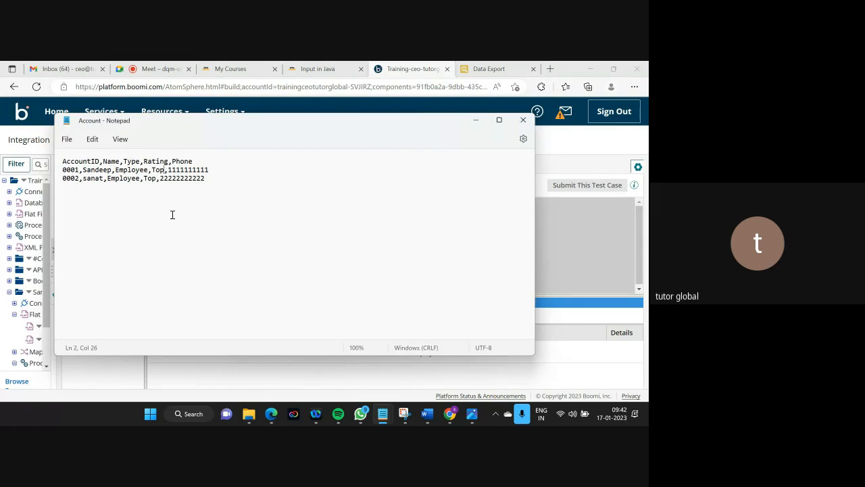
key(BackSpace)
key(BackSpace)
key(BackSpace)
text(average)
click(67, 139)
click(79, 208)
click(475, 120)
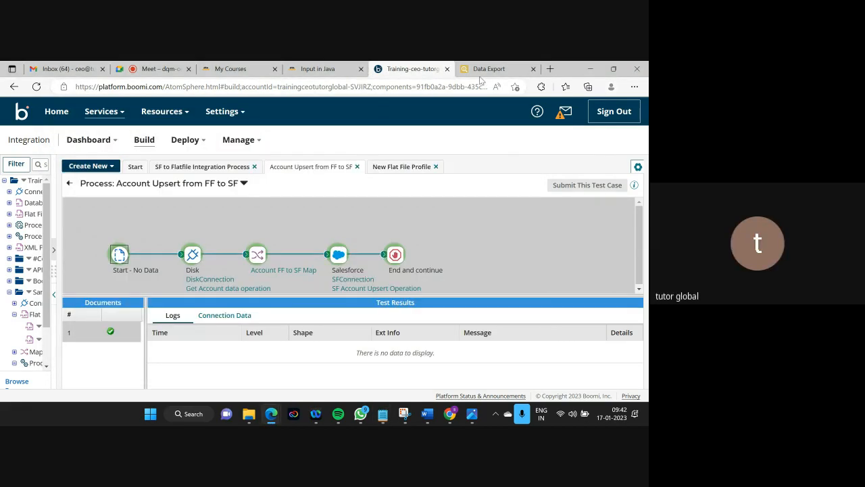
In Data Export, add the rating field after Name in the Account query and export the results.
click(482, 70)
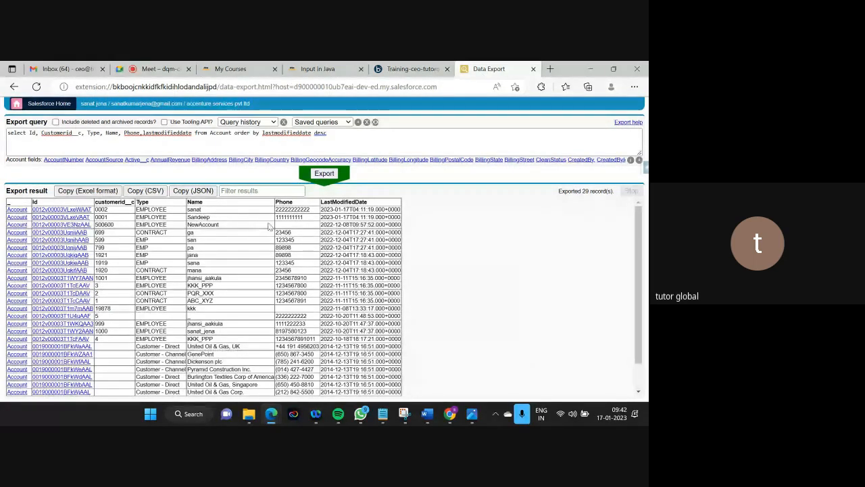
click(123, 136)
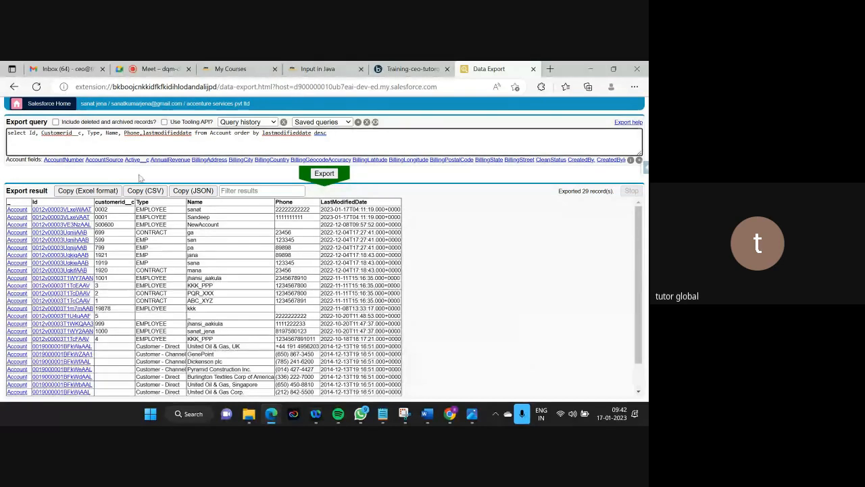
text(rating,)
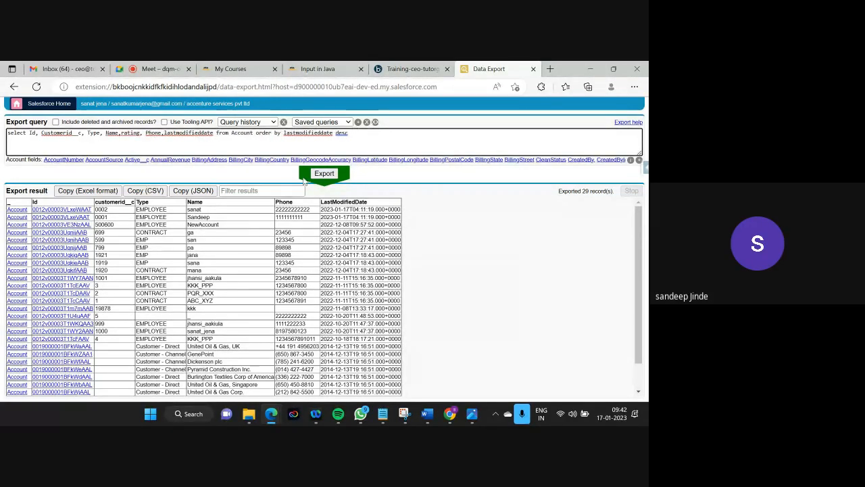
click(324, 175)
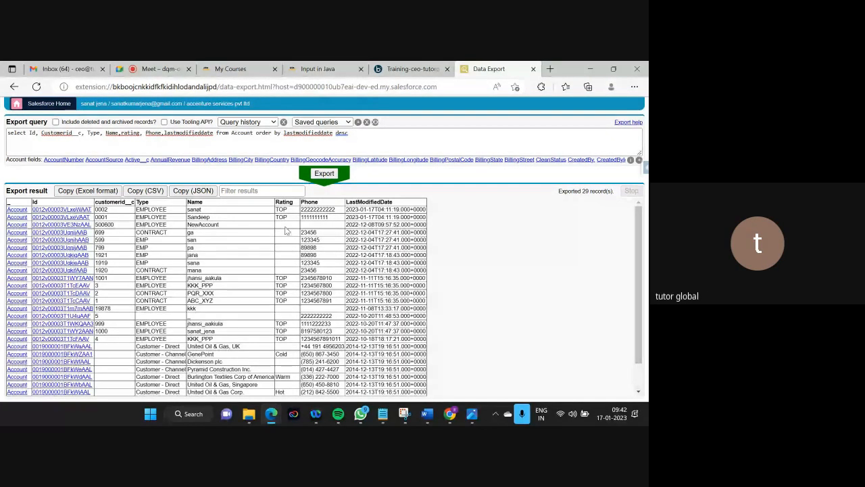
Return to Boomi, rerun the Account Upsert from FF to SF test, and enlarge the process view above the results.
click(409, 70)
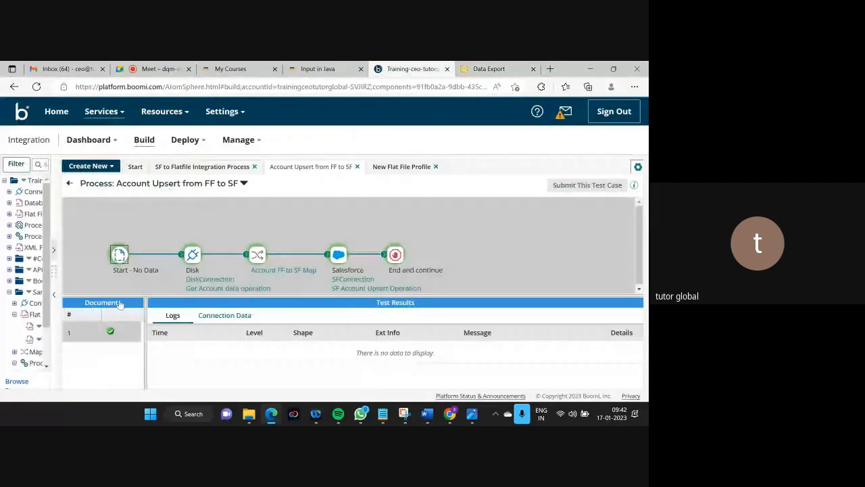
click(68, 184)
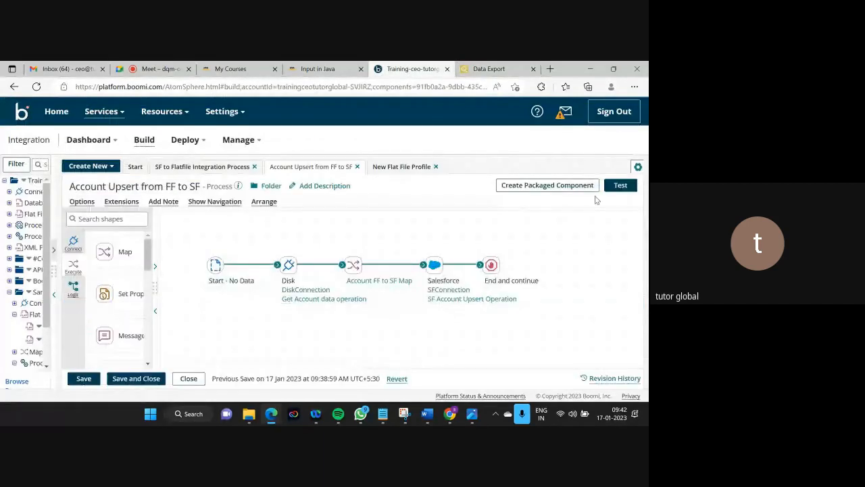
click(621, 185)
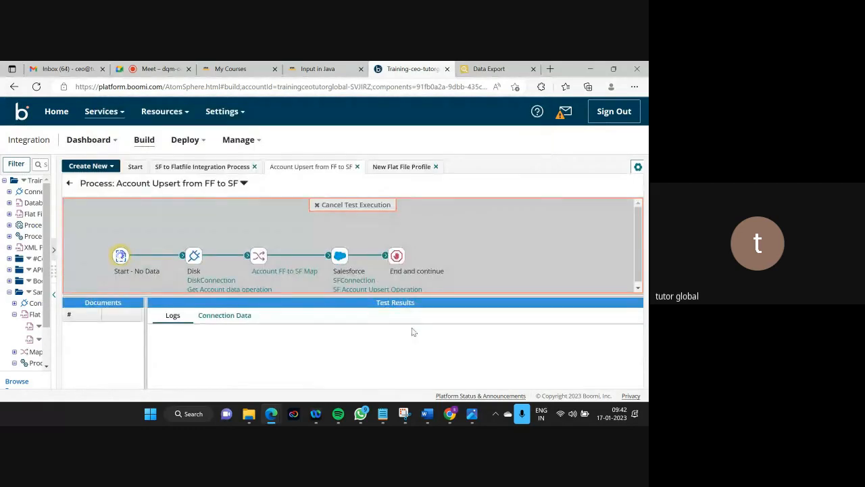
drag(347, 294, 348, 336)
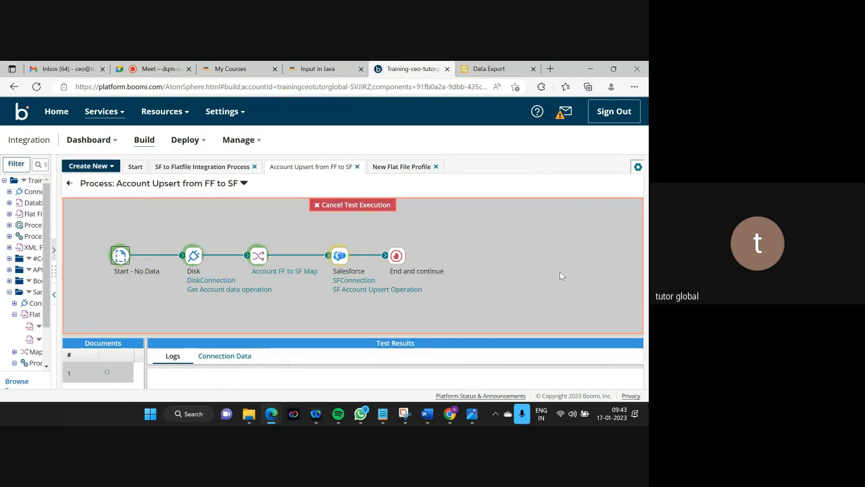
Rerun the Account query in Data Export to check the ratings, and return to the process canvas in Boomi.
click(510, 69)
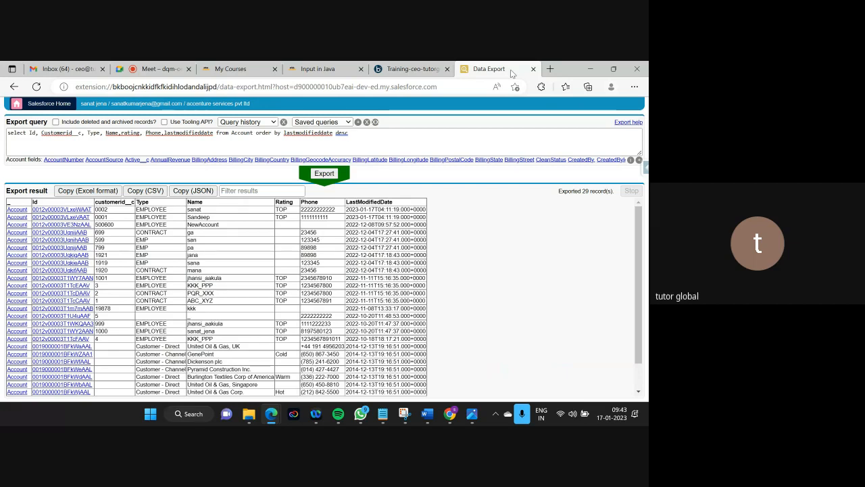
click(324, 173)
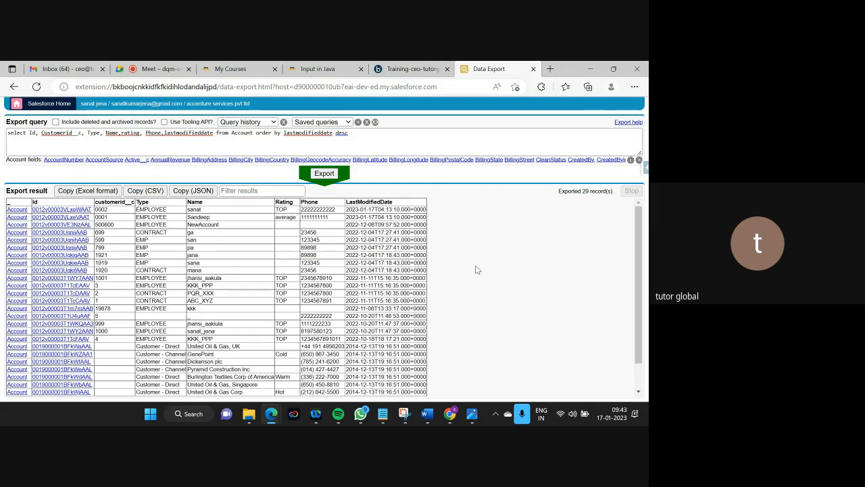
click(400, 68)
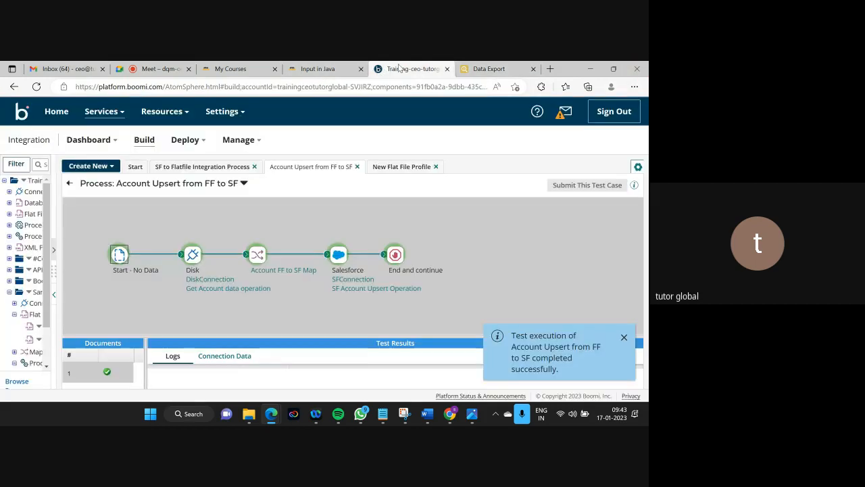
click(69, 183)
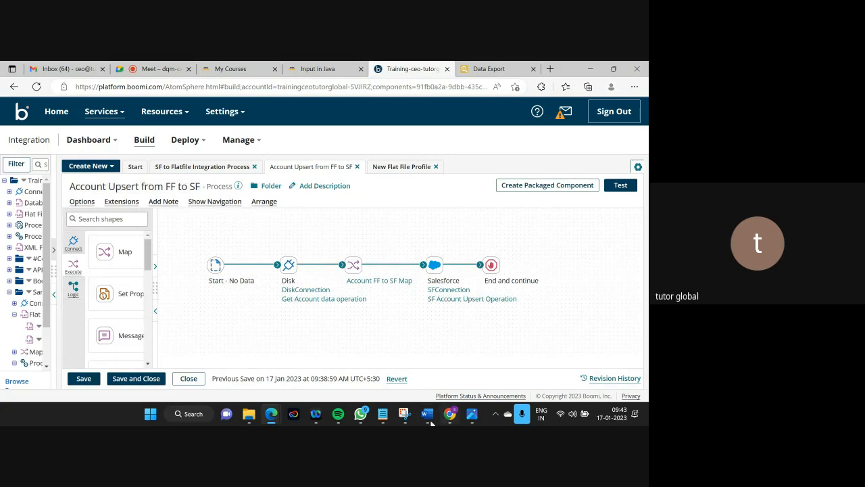
Switch to the untitled Notepad notes and add the line "salesforce upsert and update" below the disk-to-SF flow.
mouse_move(385, 419)
click(438, 361)
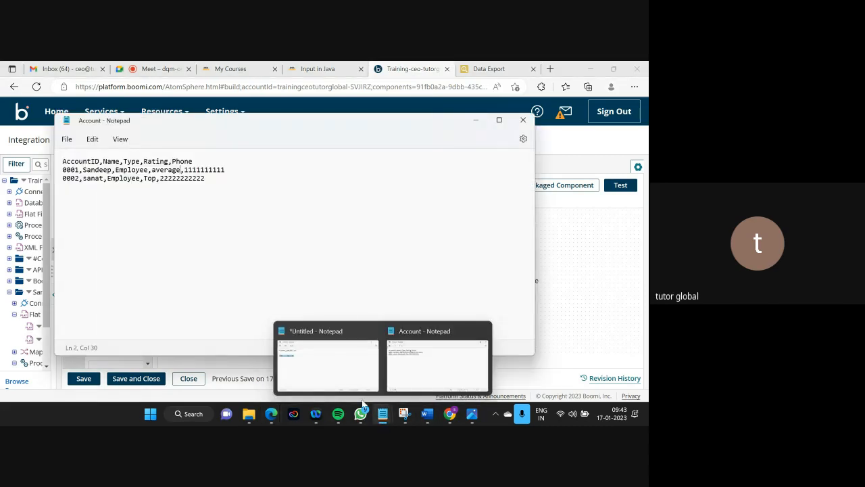
click(328, 357)
click(168, 190)
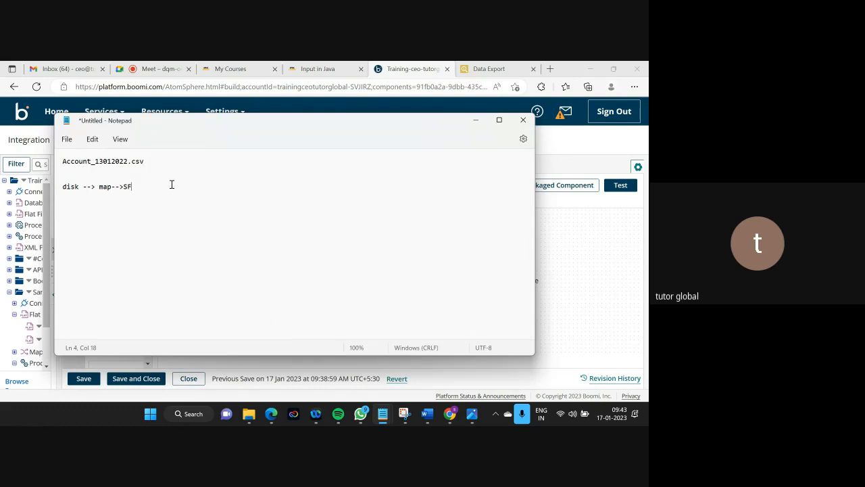
text(salesforce upsert and update)
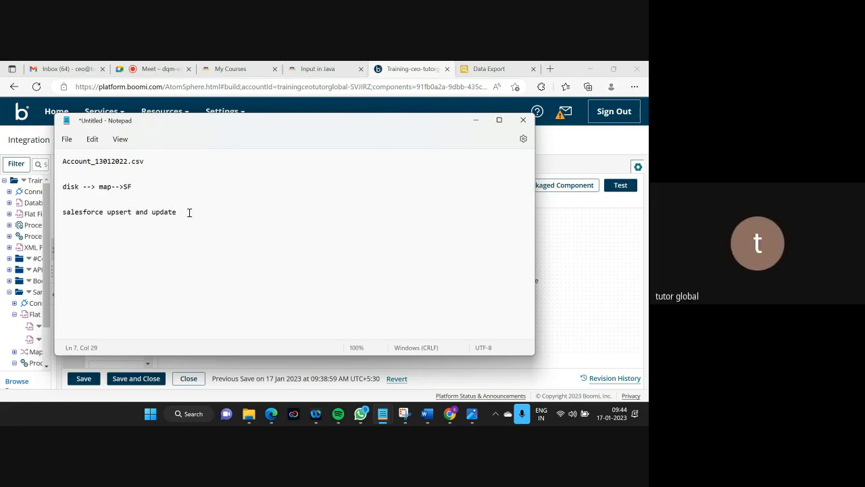
Add the line "App1 integrating sf" to the notes and highlight App1 and sf in turn.
key(Return)
key(Return)
key(Return)
text(Appl integrating)
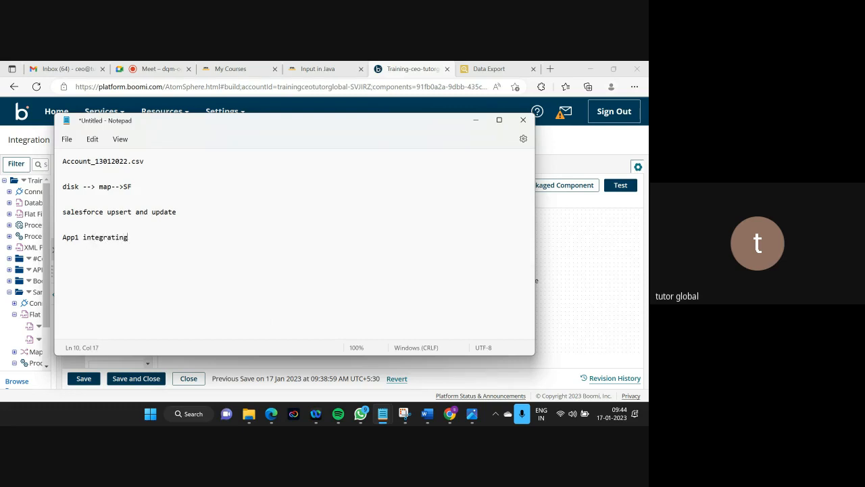
text( sf)
double_click(79, 237)
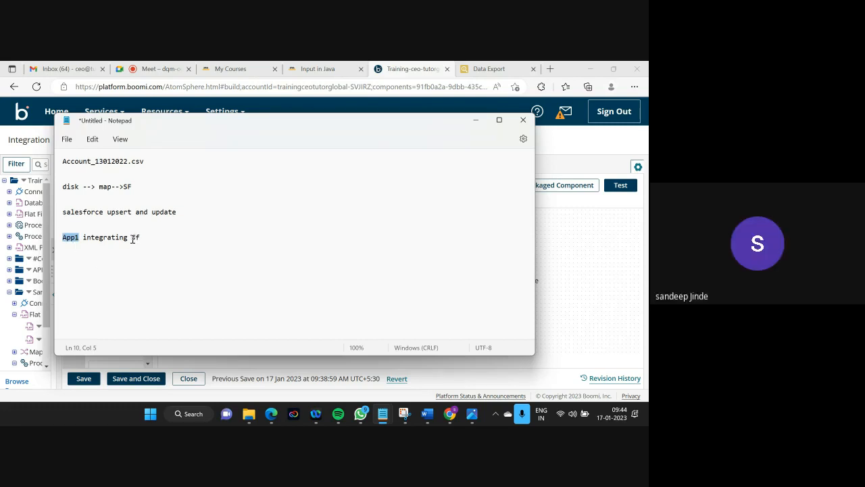
double_click(134, 237)
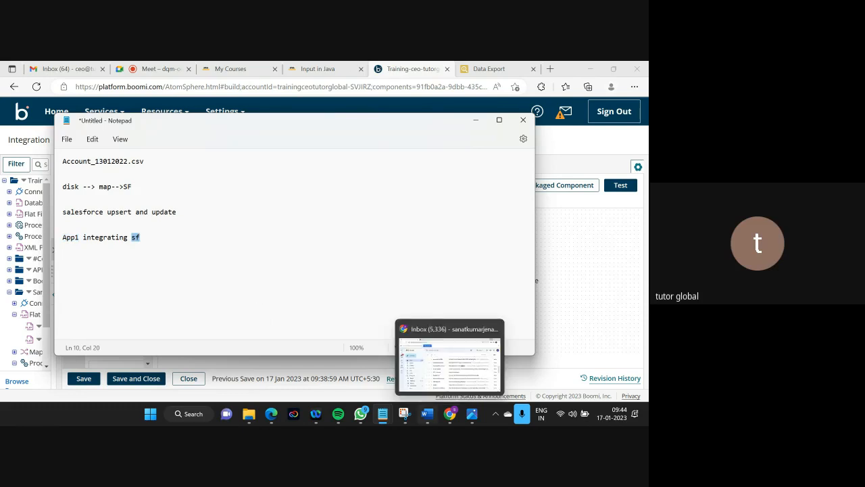
Highlight the AccountID header and the first record's ID in the Account file, and return to the untitled notes.
click(419, 382)
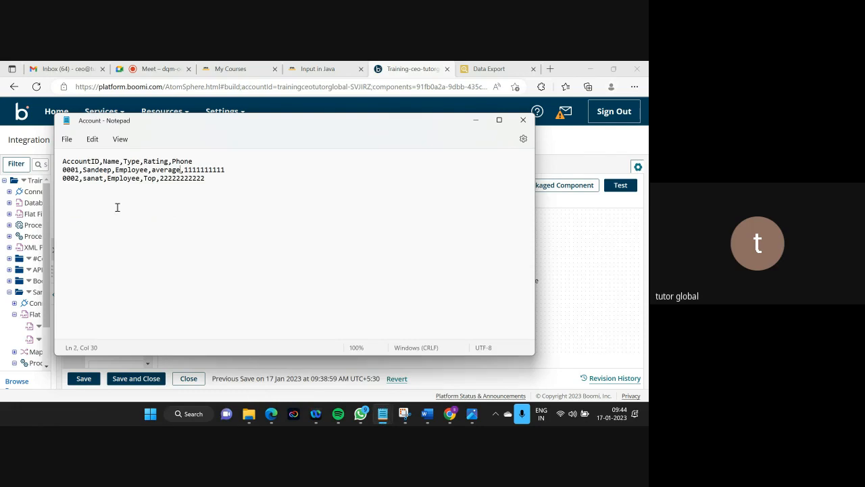
double_click(85, 164)
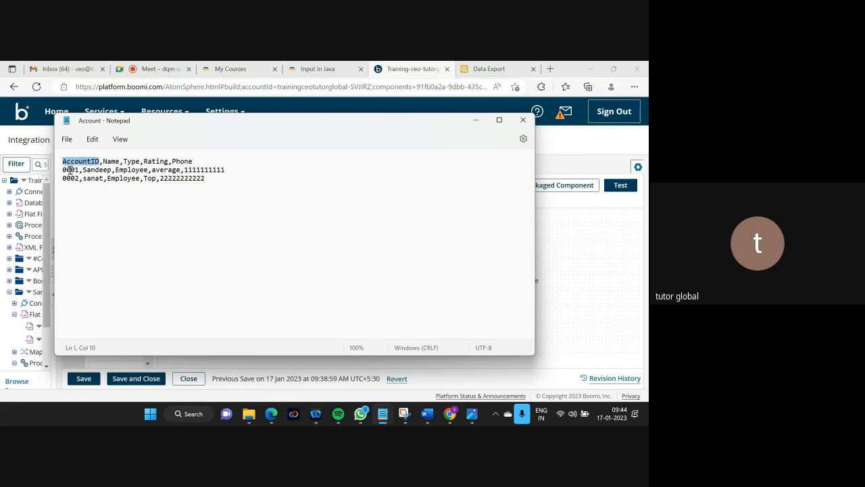
double_click(70, 170)
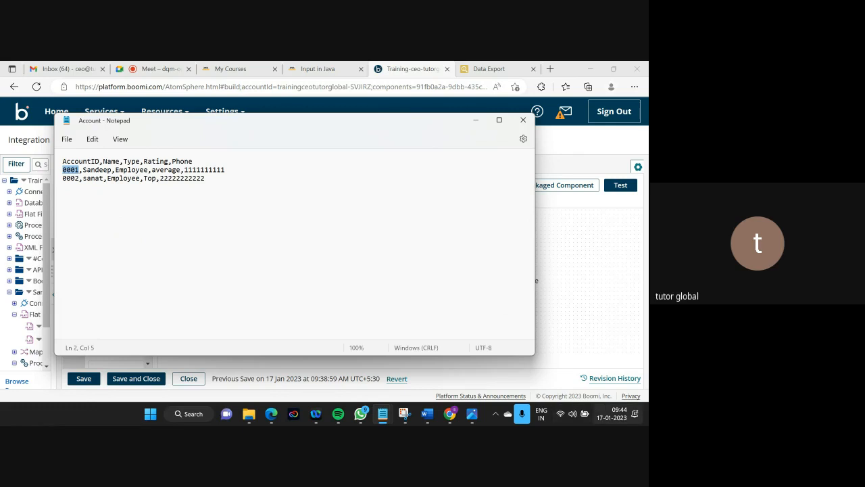
mouse_move(386, 415)
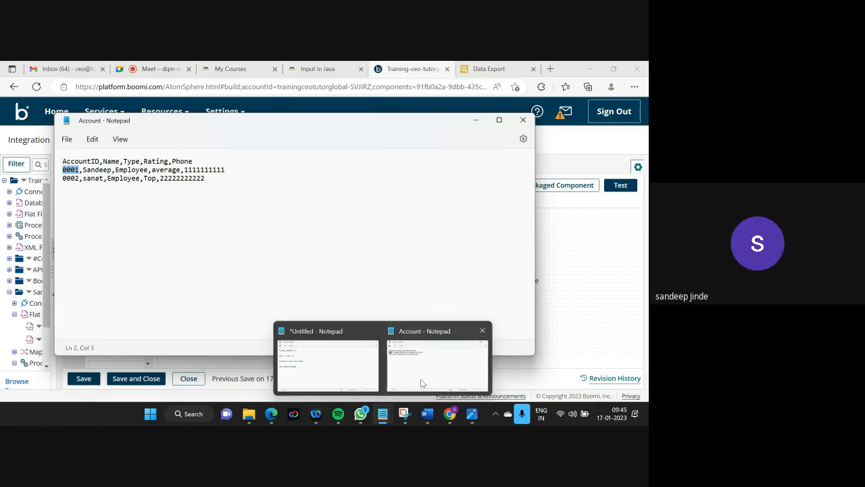
click(334, 369)
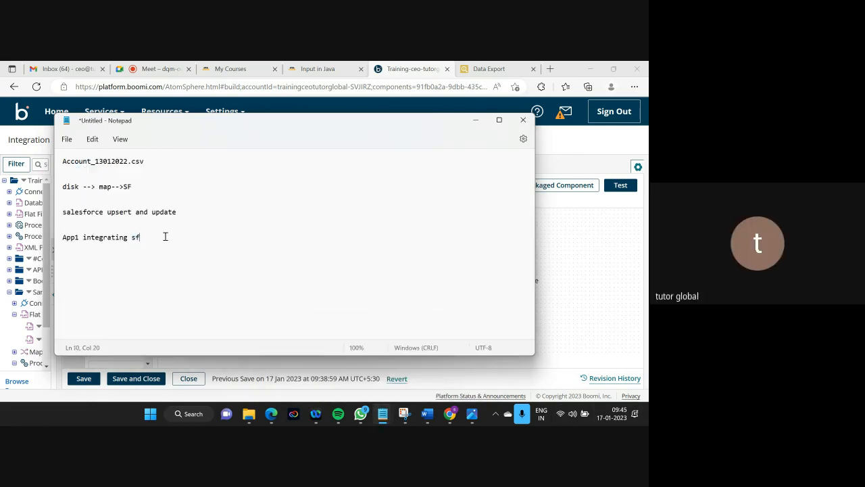
Add the line "primary key foreign key" below App1 integrating sf in the notes and highlight primary key and foreign key in turn.
key(Return)
key(Return)
text(primar)
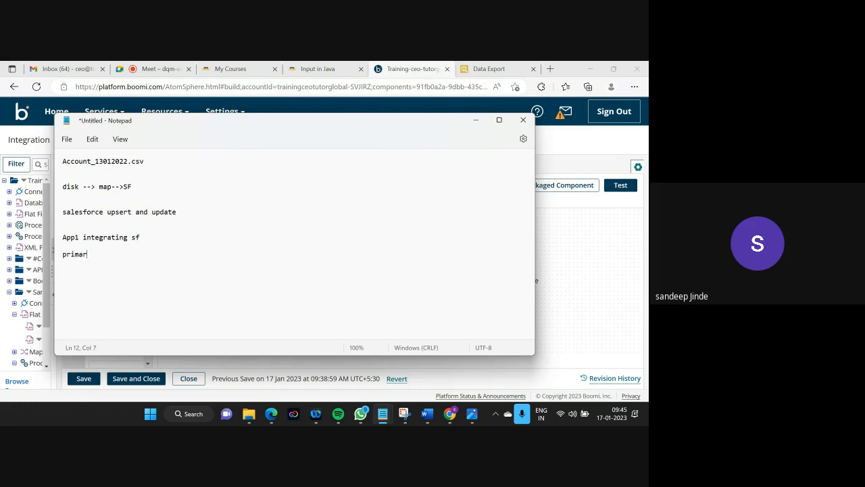
text(y key foreig)
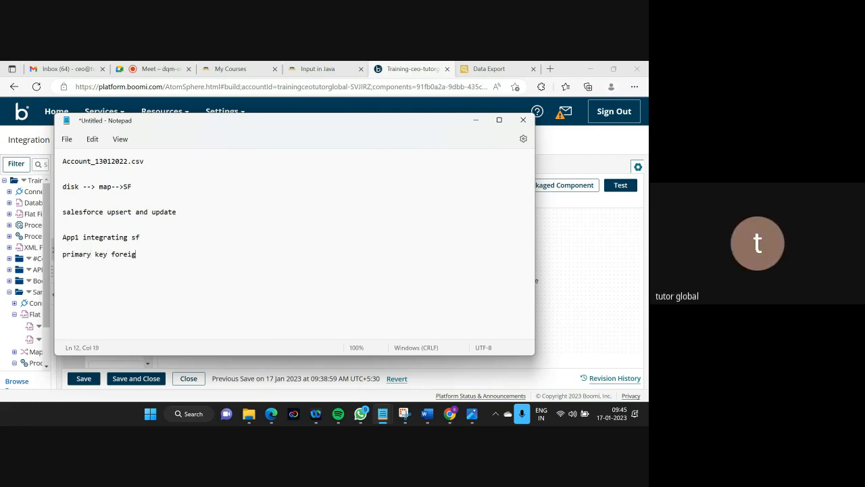
text(n key)
key(Return)
drag(63, 256, 108, 257)
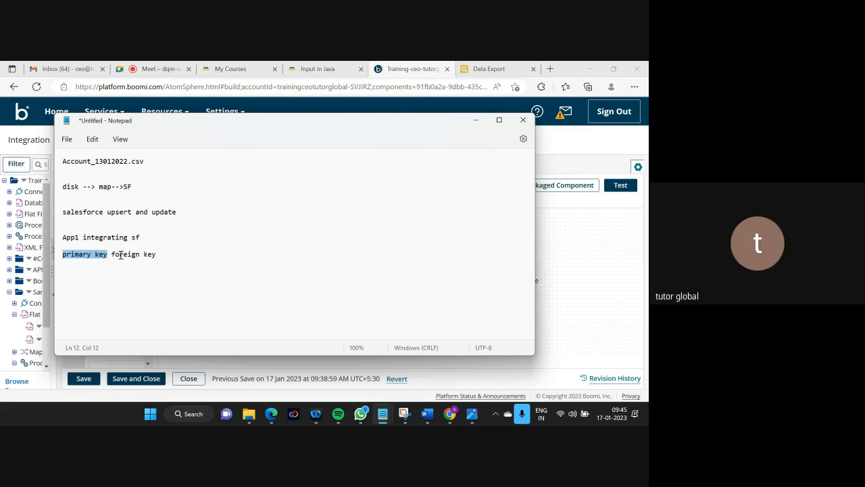
drag(111, 255, 158, 260)
click(159, 257)
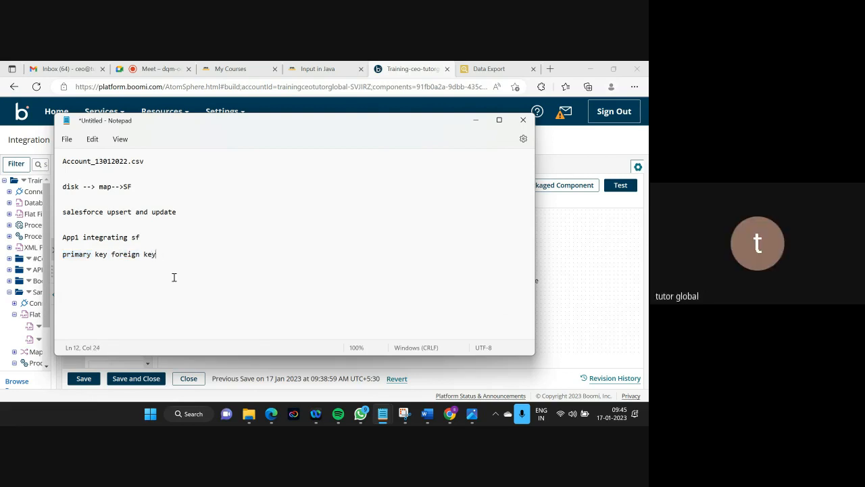
Add the line "employee-- employee id dept-- department id" below the primary key foreign key line.
key(Return)
key(Return)
text(employee)
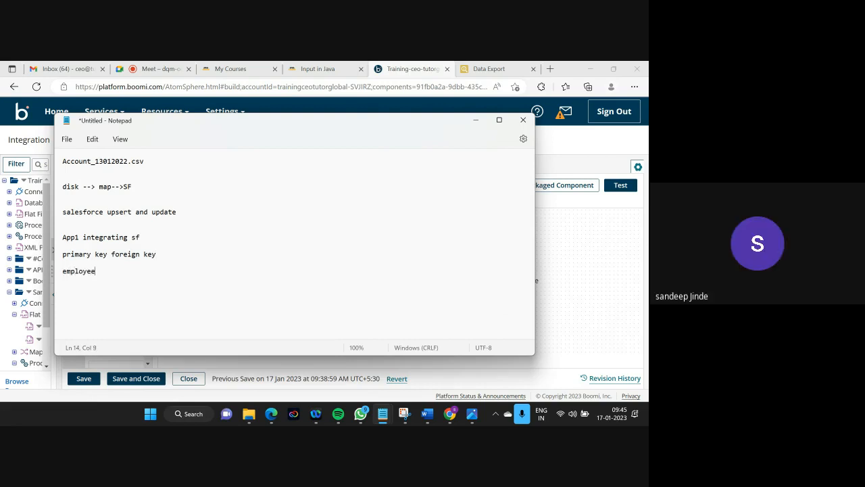
text(   dept)
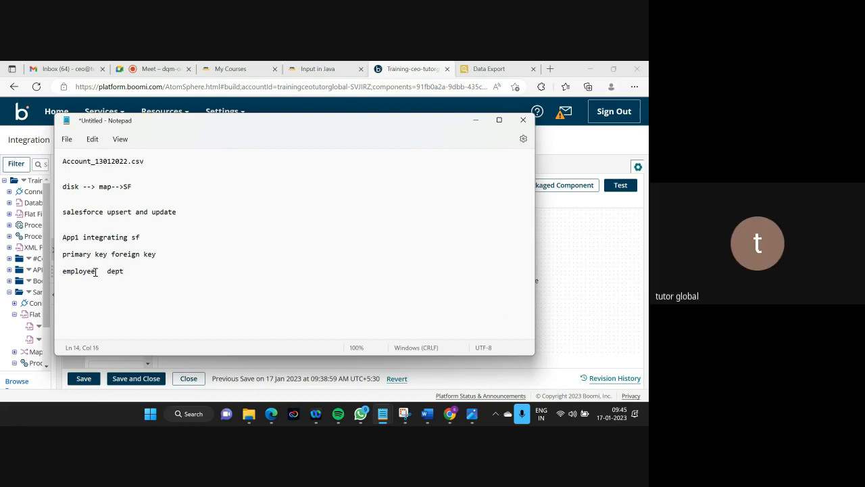
key(BackSpace)
key(BackSpace)
key(BackSpace)
key(BackSpace)
key(BackSpace)
key(BackSpace)
key(BackSpace)
text(-- employee id   dept-- depar)
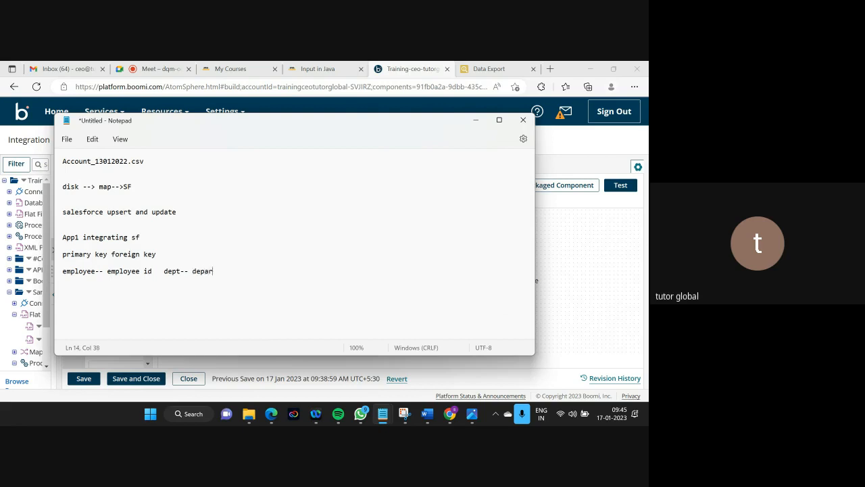
text(tment id)
Insert ", fk dept id" after employee id in the employee line and highlight department id.
click(154, 271)
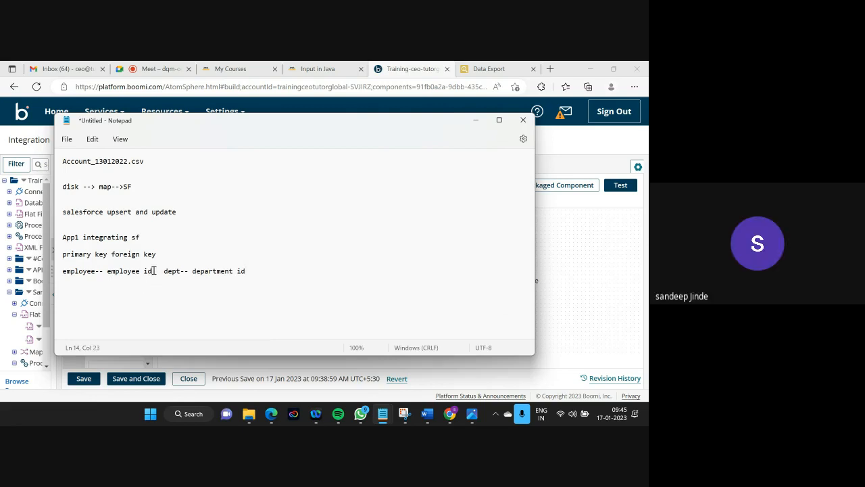
text(, fk dep)
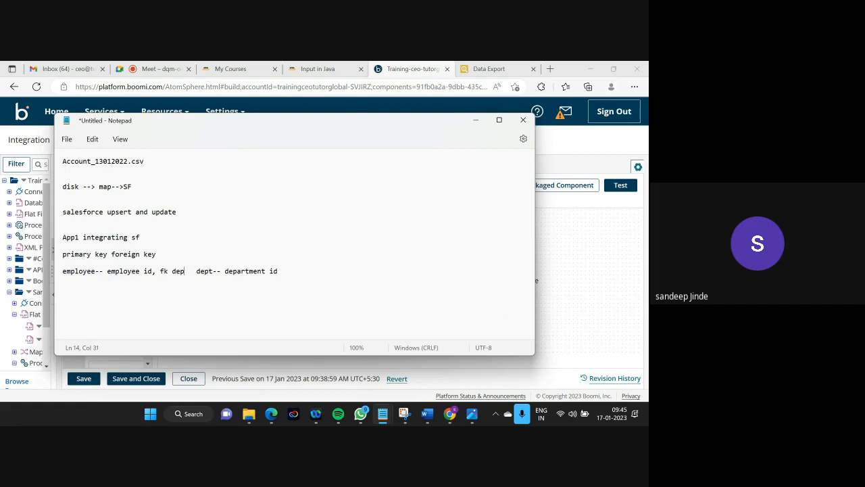
text(t id)
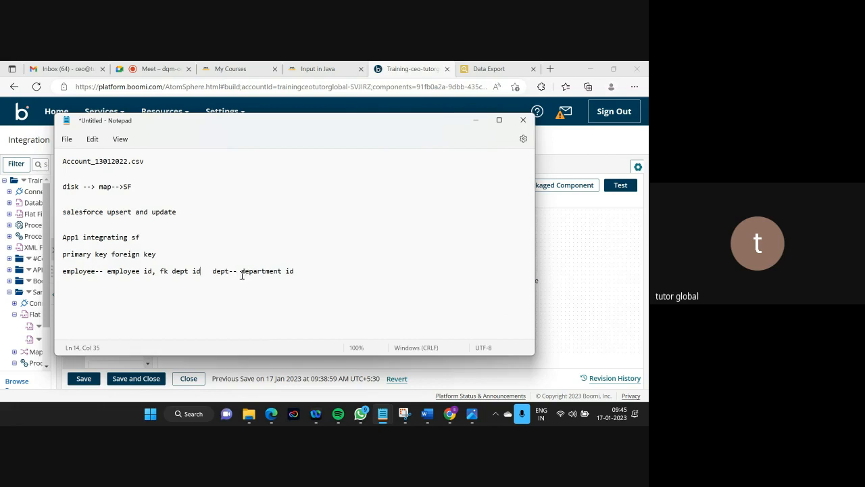
drag(242, 273, 281, 272)
Add the join condition "employee.dept_id=dept.department_id" as a new line below the employee and dept keys.
click(304, 272)
key(Return)
key(Return)
text(employee.dept)
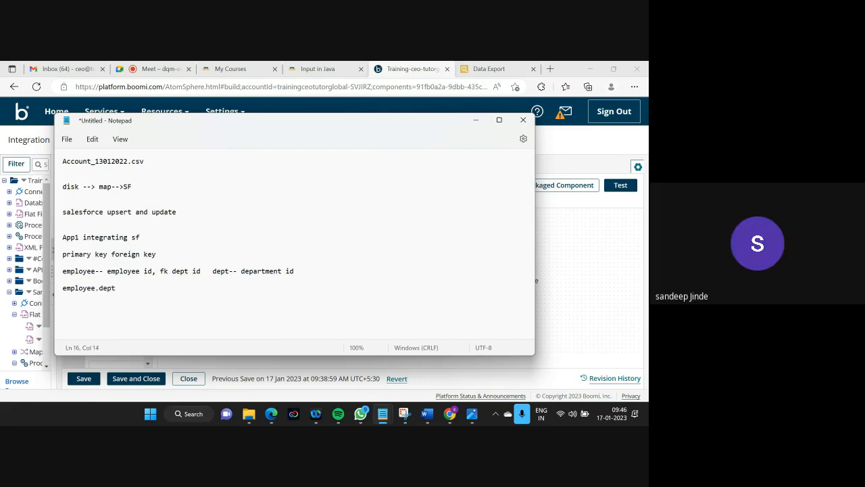
text(_id=)
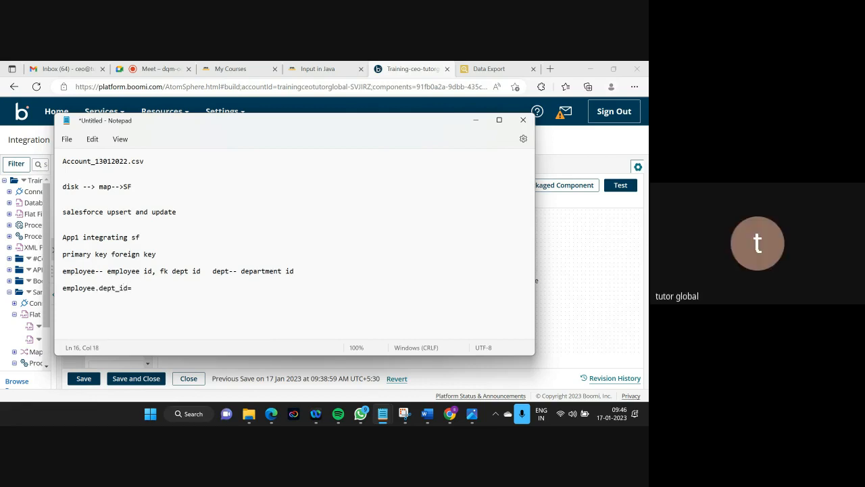
text(dept.department is==)
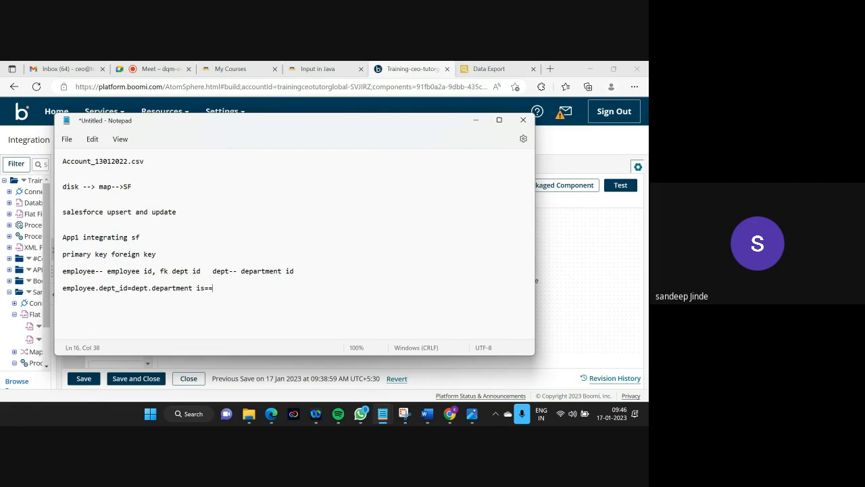
key(BackSpace)
key(BackSpace)
key(BackSpace)
key(BackSpace)
key(BackSpace)
text(_)
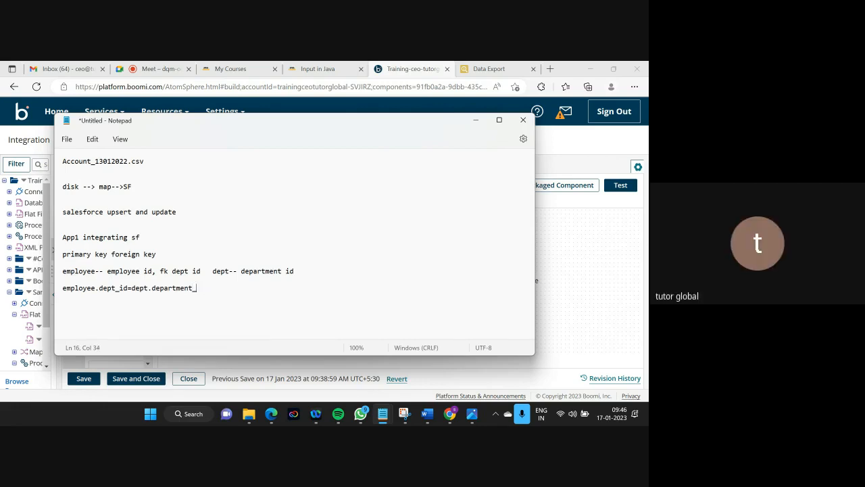
text(id)
Add the lines "external id account object" and "id primary key" to the end of the notes.
text(rna)
drag(63, 314, 107, 315)
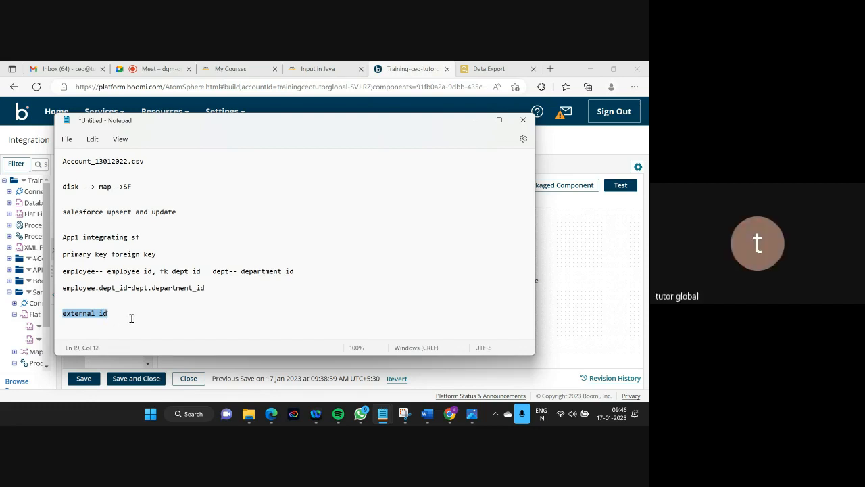
click(131, 317)
text(acco)
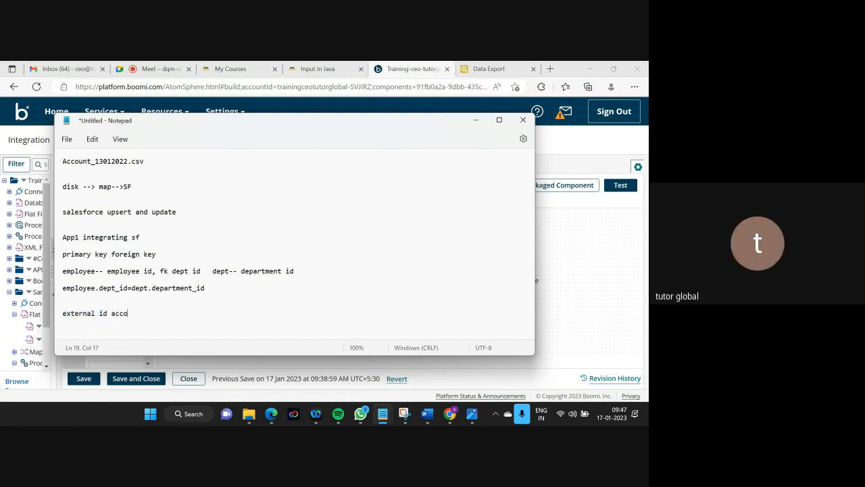
text(unt object)
key(Return)
key(Return)
text(id primary key)
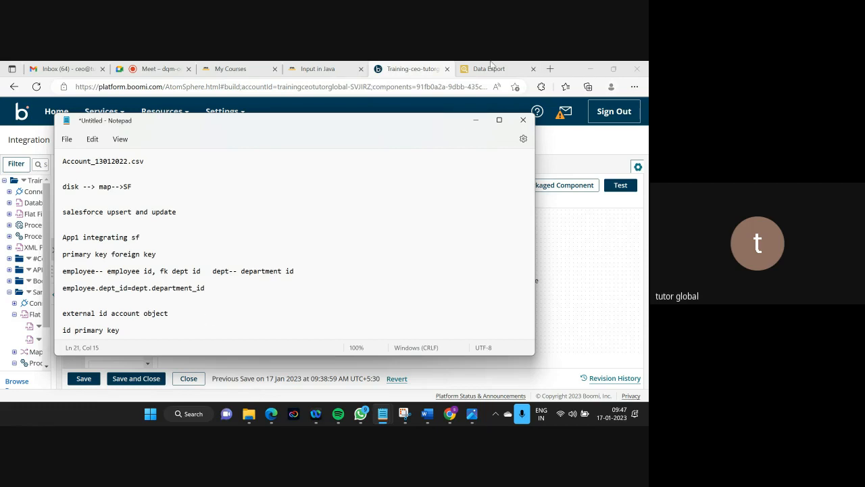
Compare the Account records in Data Export with the Account file, highlighting the AccountID header and the first record's ID.
click(495, 68)
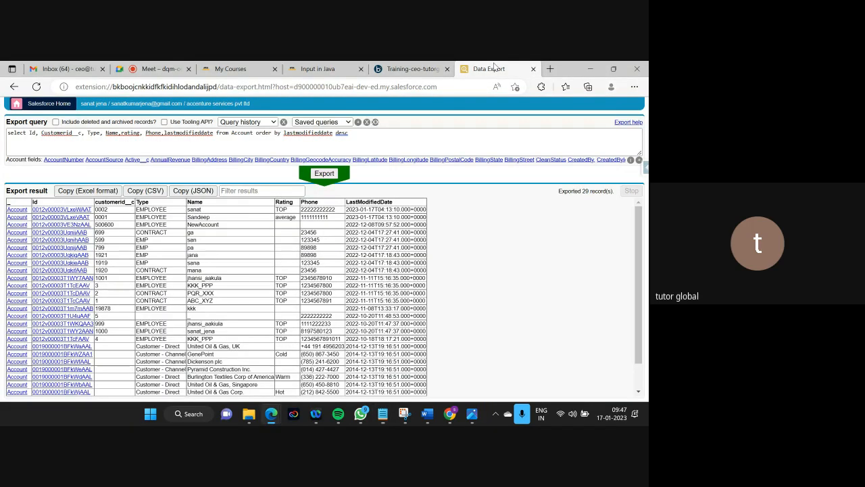
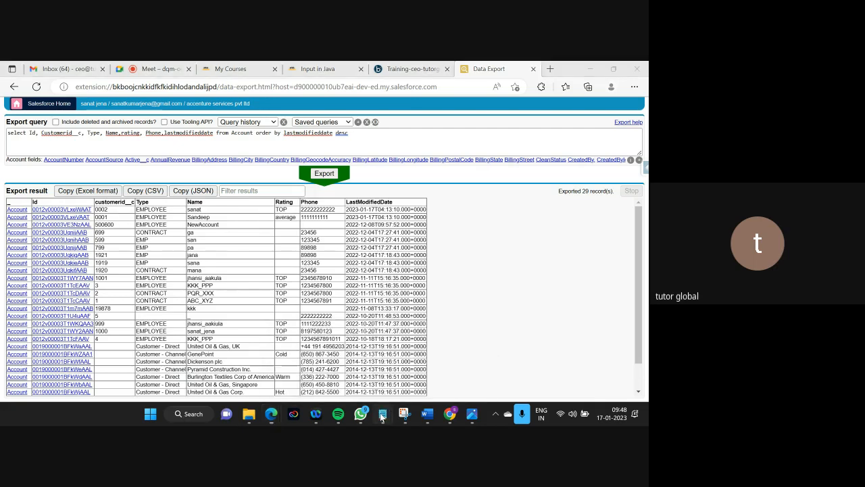
mouse_move(382, 414)
click(435, 379)
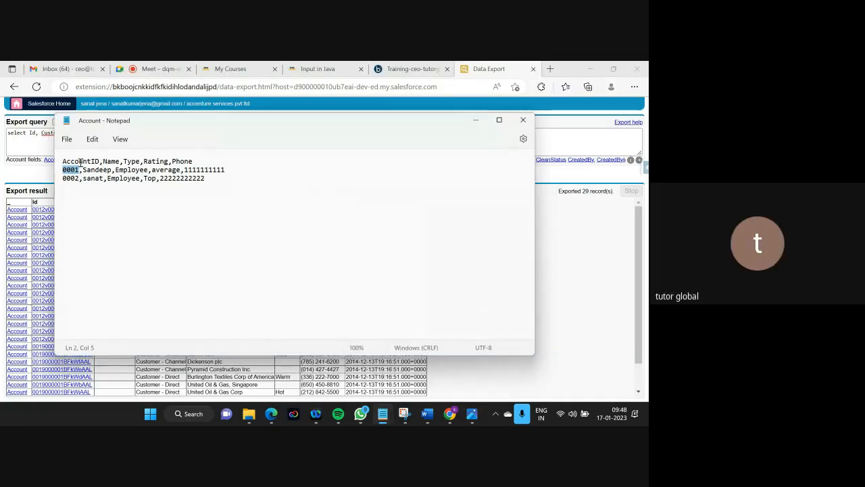
double_click(80, 161)
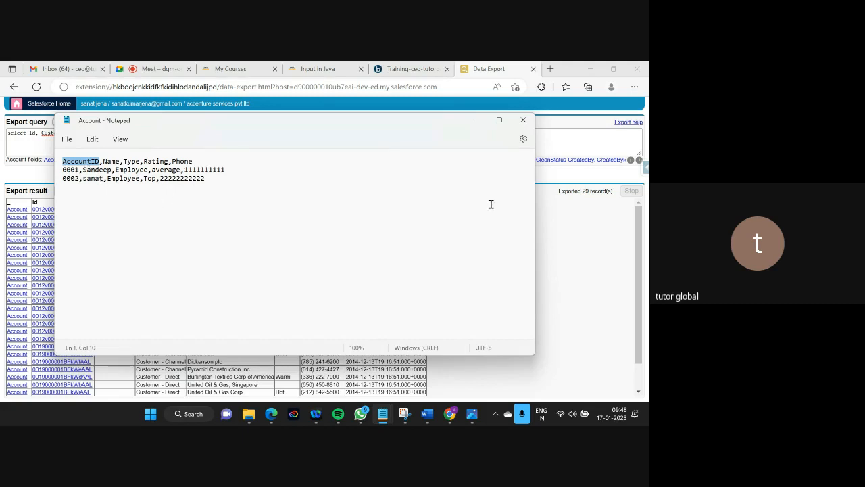
double_click(71, 170)
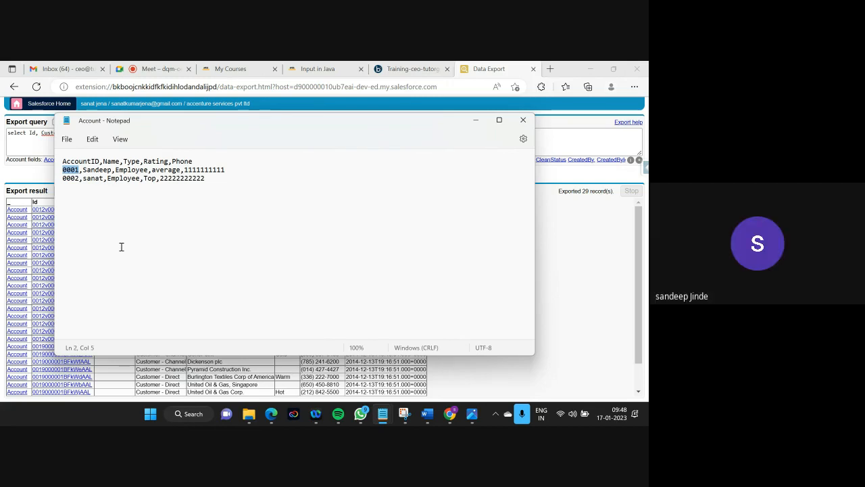
click(476, 120)
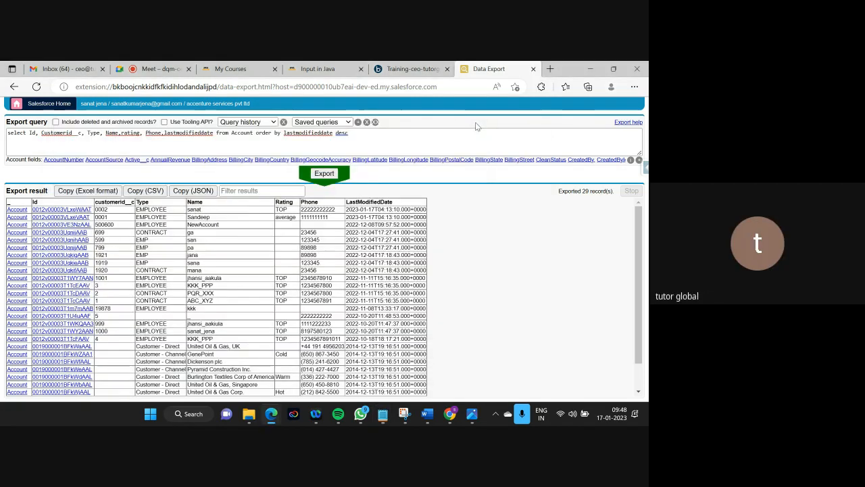
Bring up the untitled notes to review the external id and primary key lines, and return to Data Export.
mouse_move(387, 418)
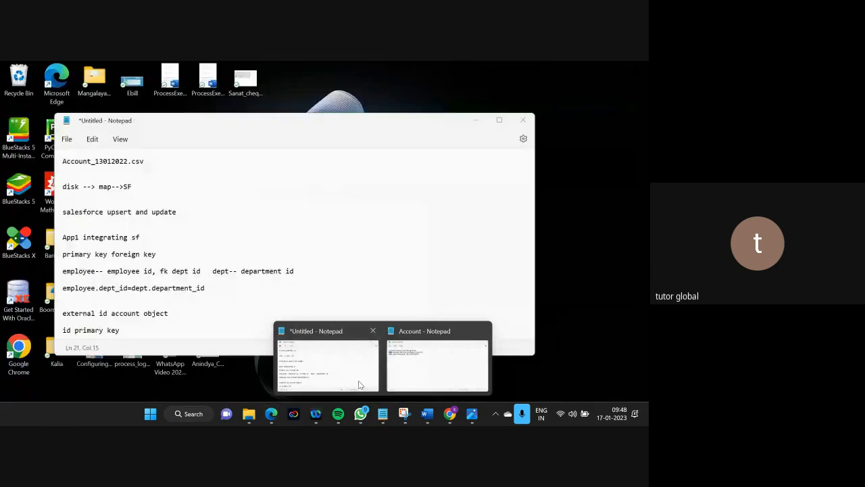
click(357, 378)
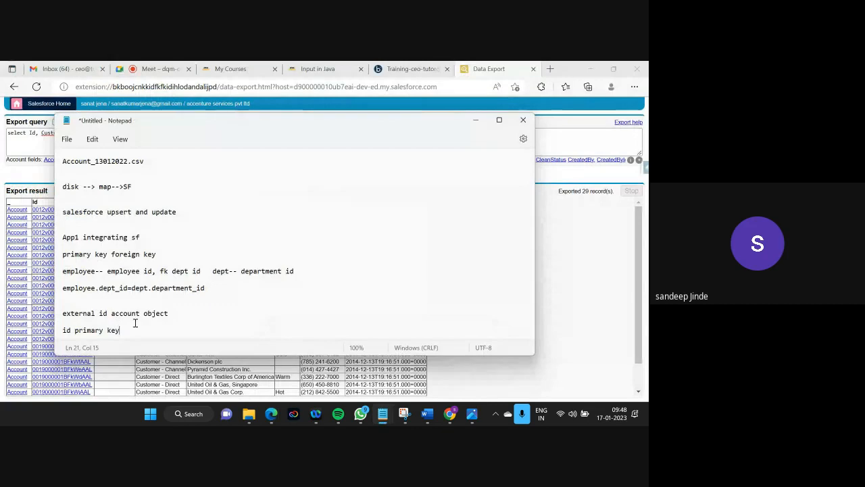
click(474, 123)
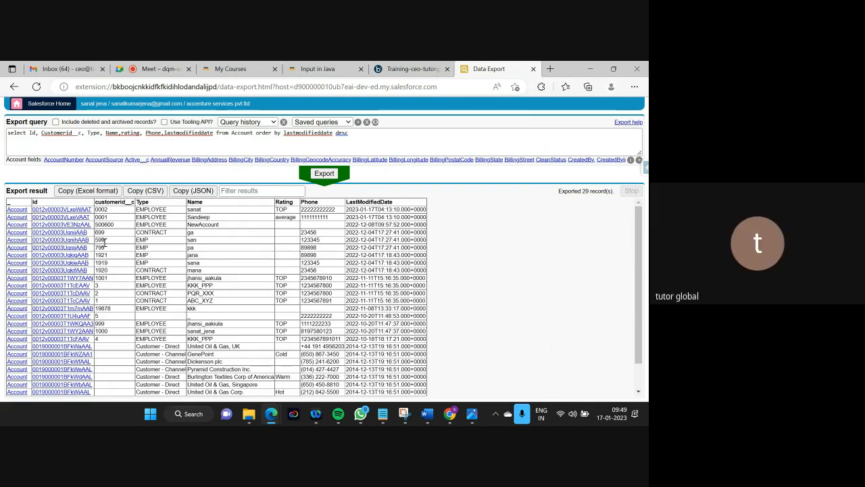
Check the External ID in the SF Account Upsert Operation against the Data Export records, and return to the Account Upsert from FF to SF process.
click(406, 69)
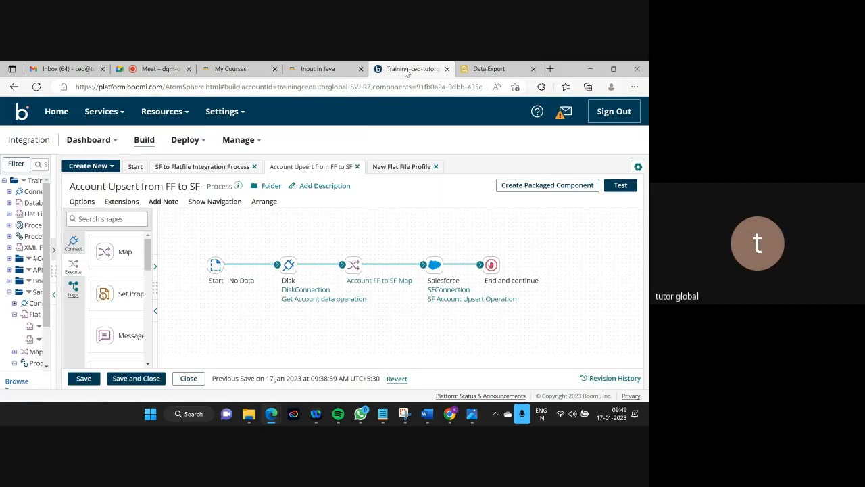
click(455, 298)
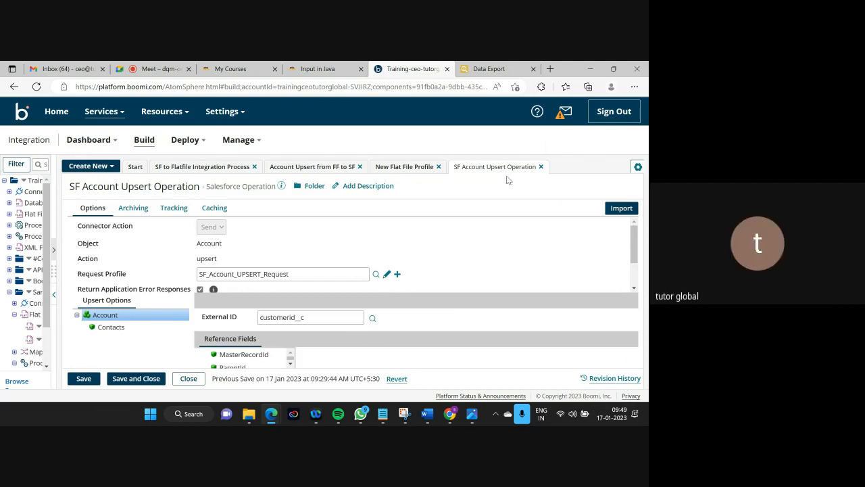
click(487, 69)
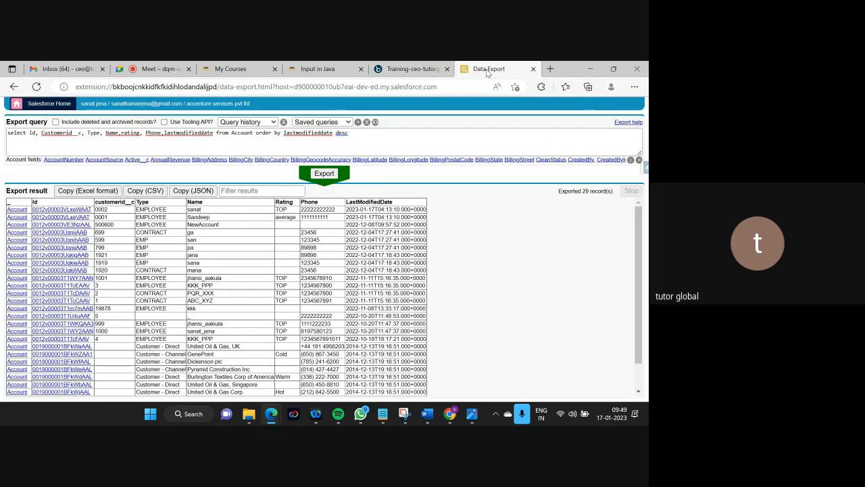
click(409, 69)
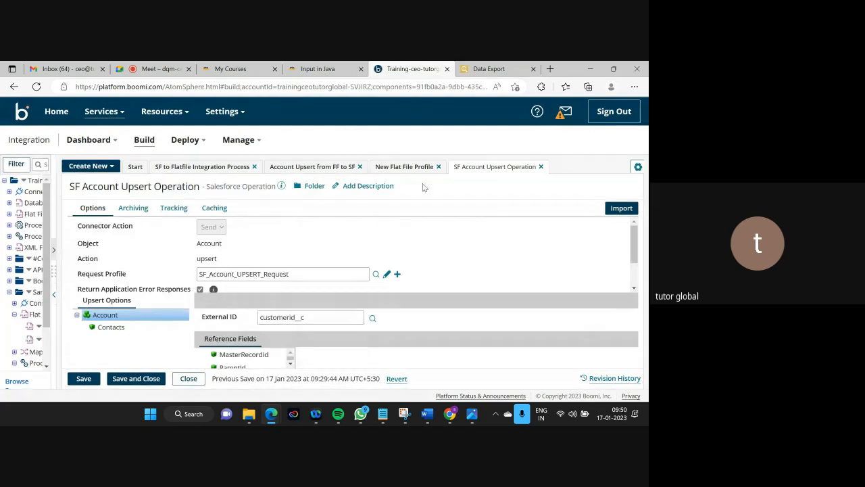
click(403, 168)
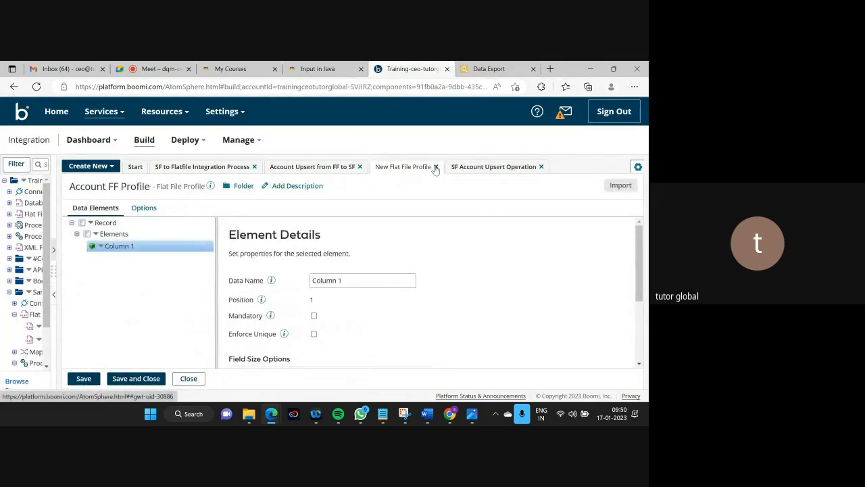
click(314, 169)
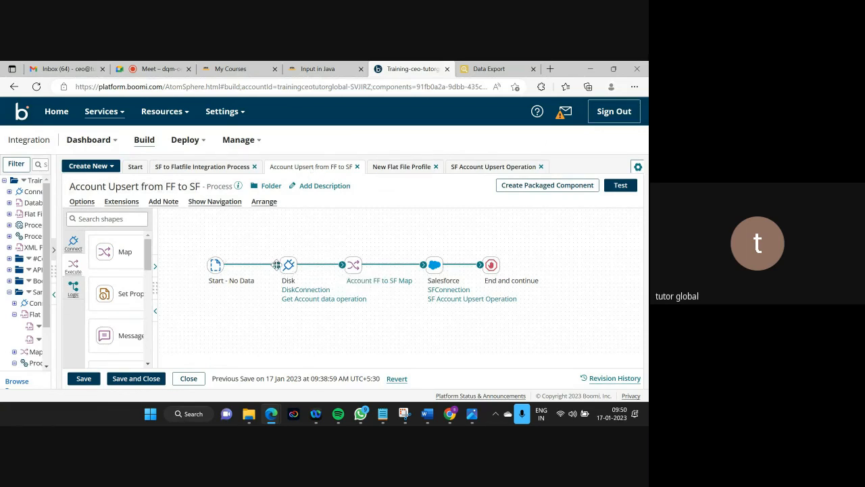
Detach the Start shape from Disk and add a Try/Catch shape with its Failure Trigger set to All Errors.
drag(276, 264, 234, 247)
click(103, 219)
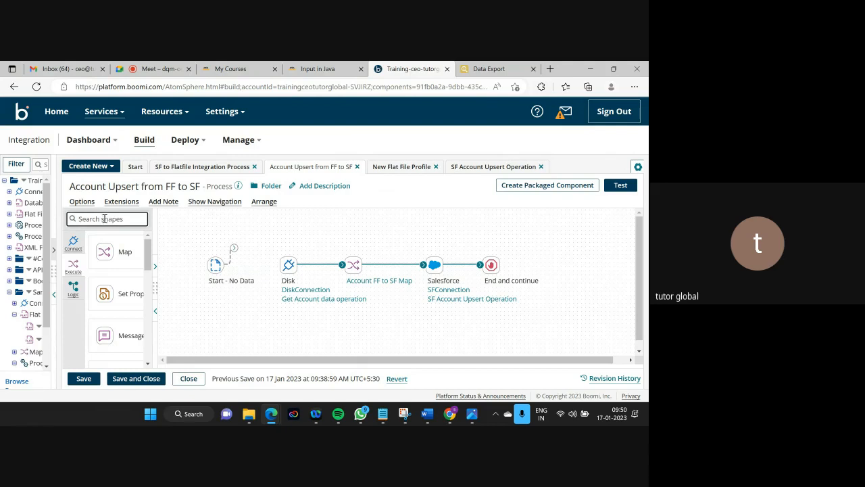
text(try)
drag(124, 312, 249, 250)
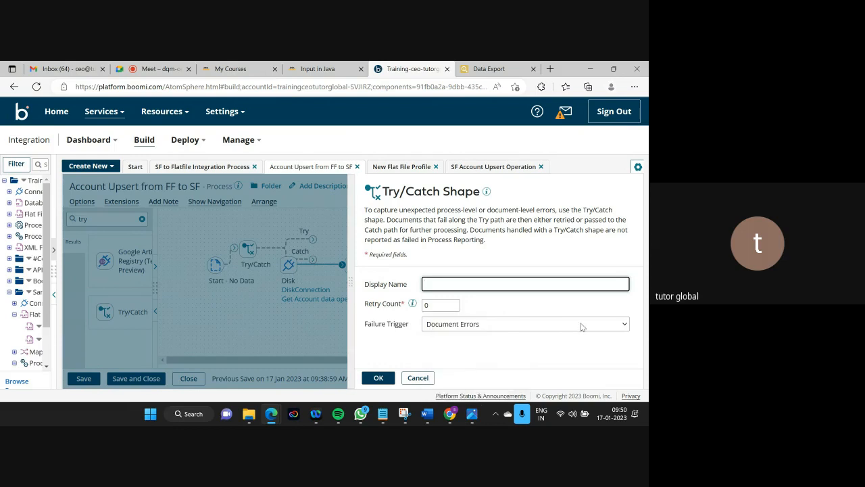
click(521, 330)
click(469, 347)
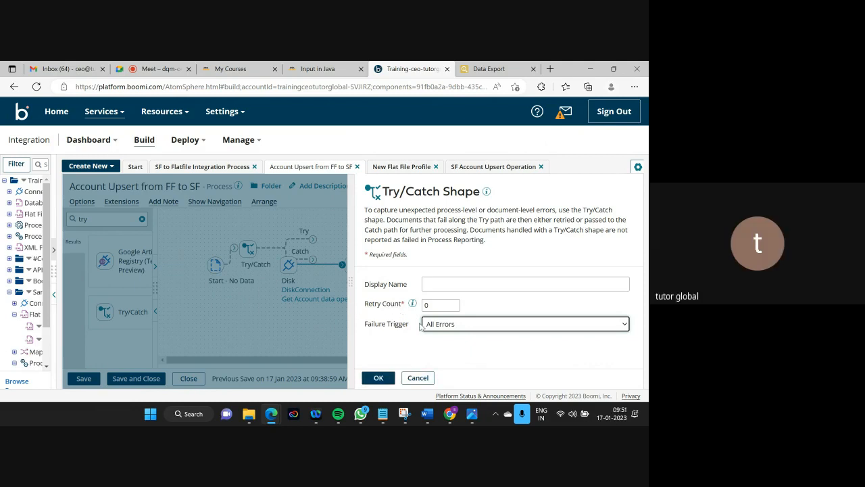
click(380, 378)
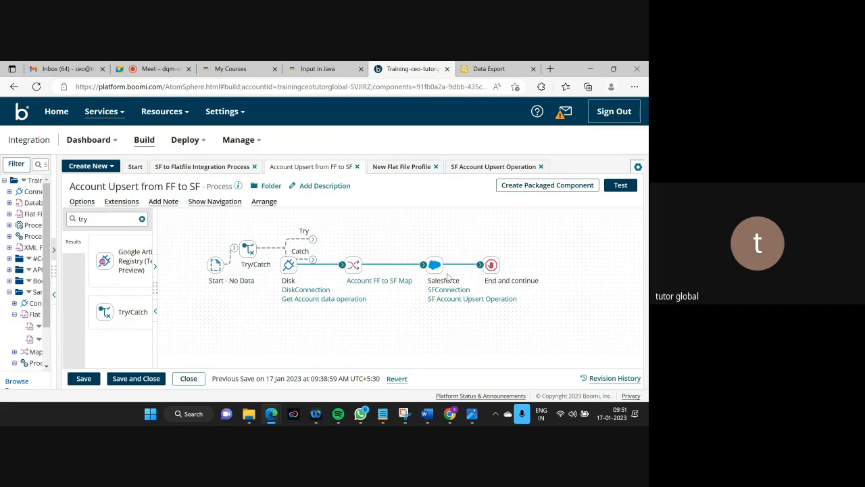
Review the Try/Catch shape's settings and read the help for its Retry Count without changing anything.
mouse_move(360, 291)
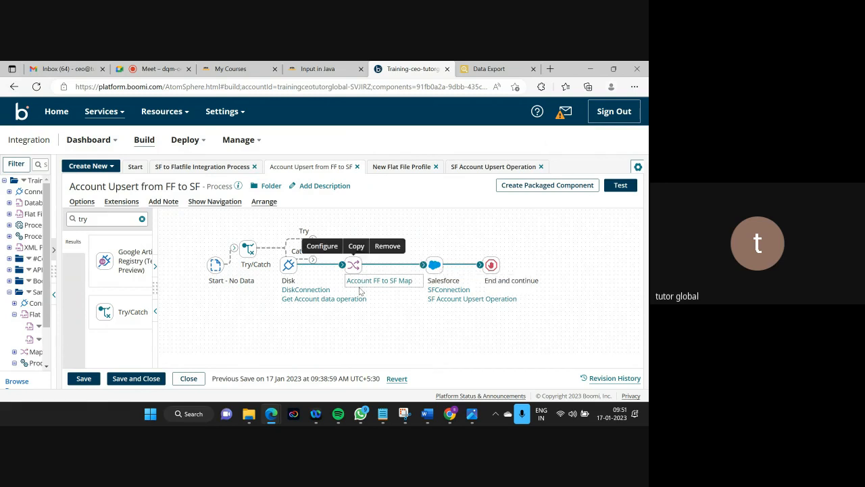
click(250, 248)
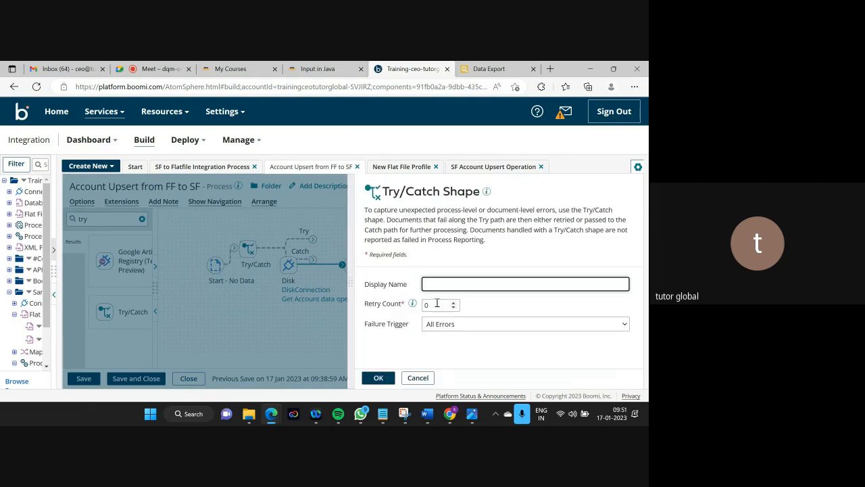
click(418, 379)
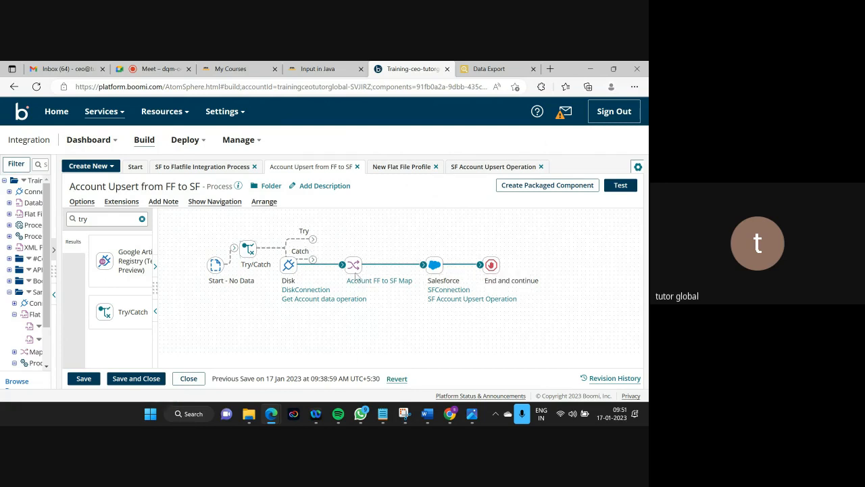
mouse_move(248, 249)
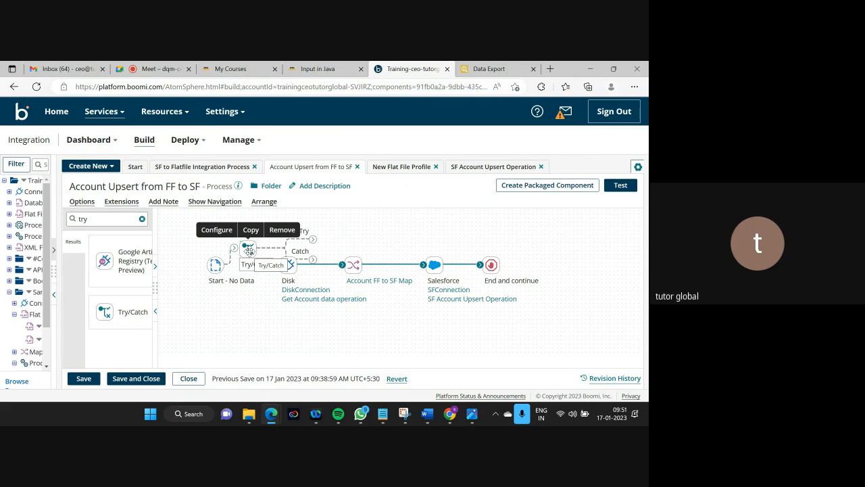
double_click(249, 251)
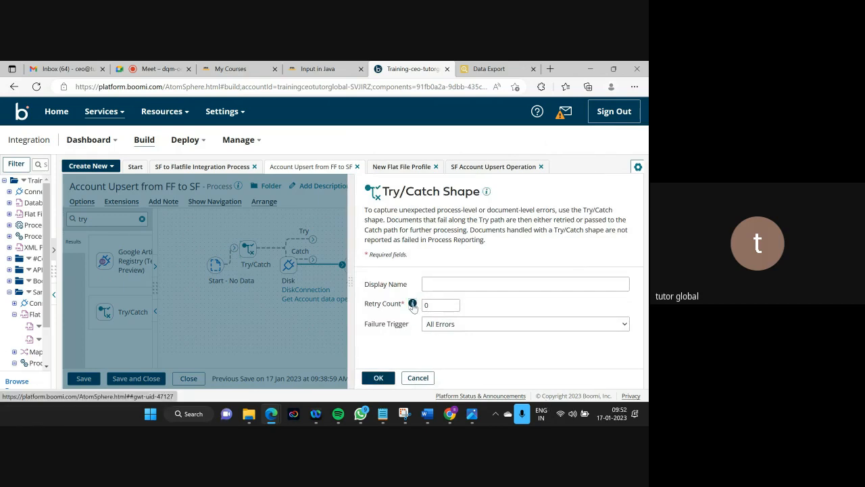
mouse_move(414, 307)
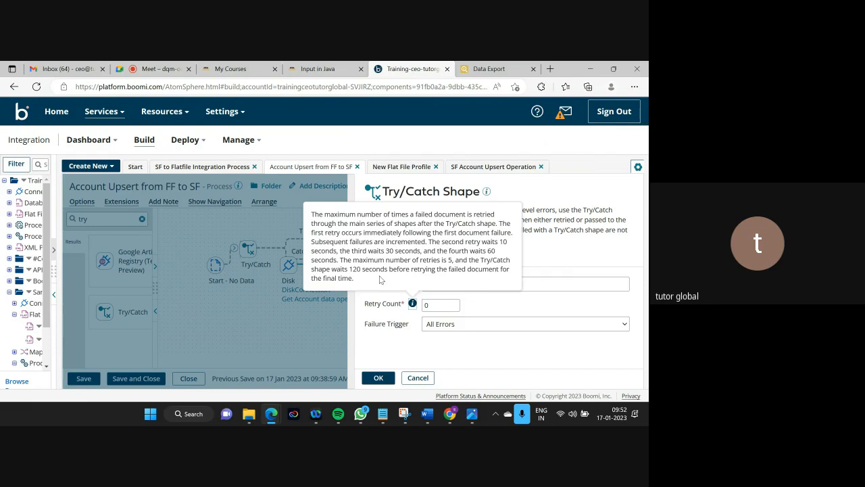
click(417, 378)
Set the Try/Catch shape's Retry Count to 5 and save the process.
mouse_move(254, 268)
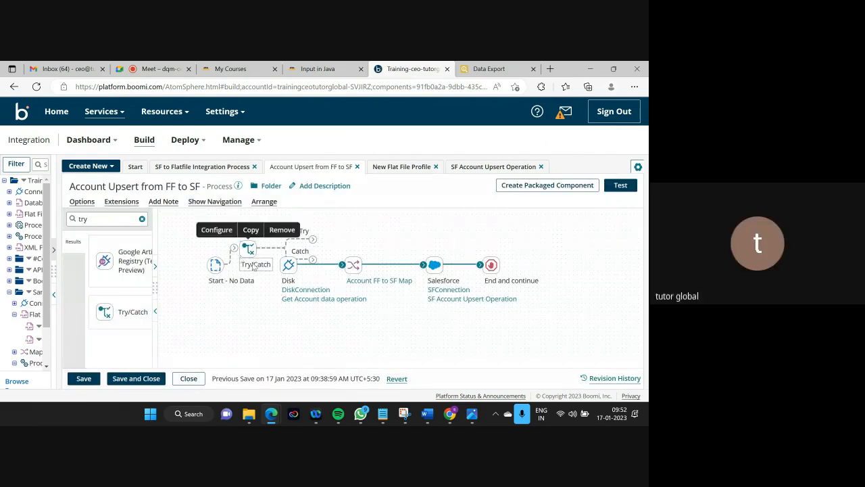
click(248, 250)
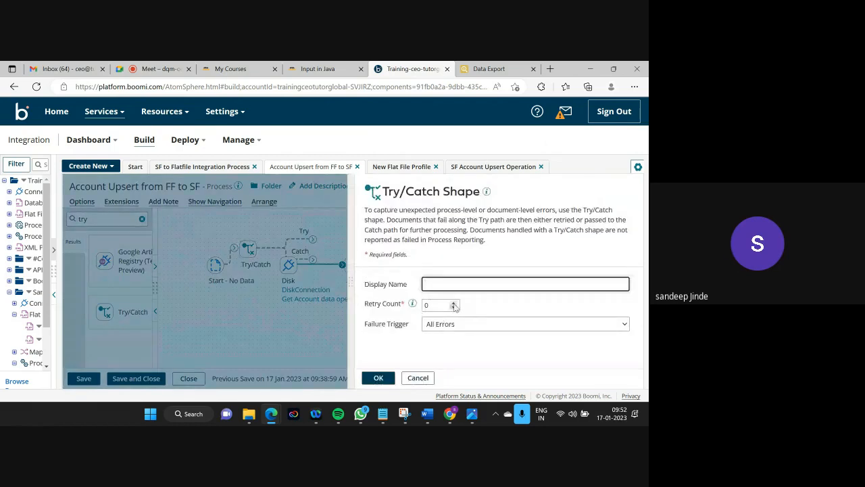
click(454, 302)
click(454, 302)
click(454, 302)
click(454, 302)
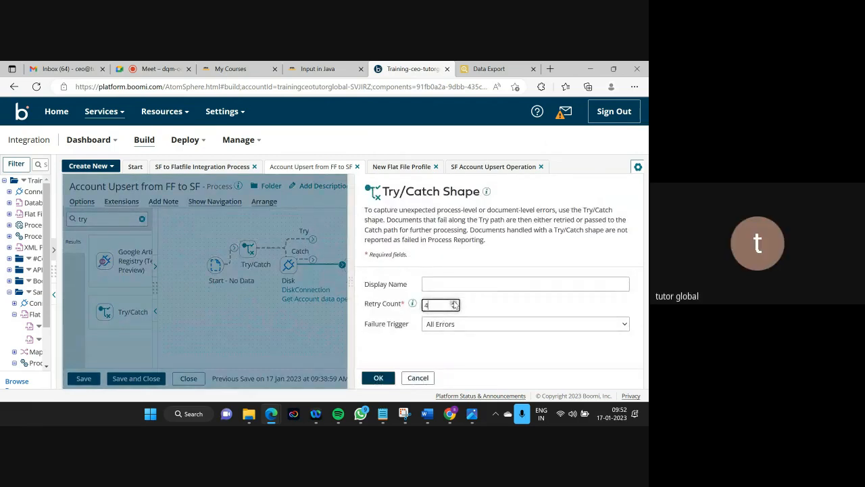
click(454, 302)
click(379, 376)
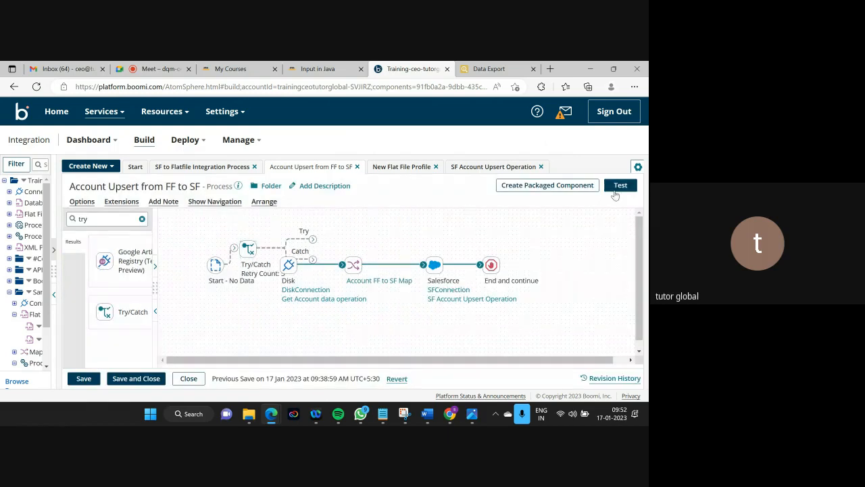
click(83, 380)
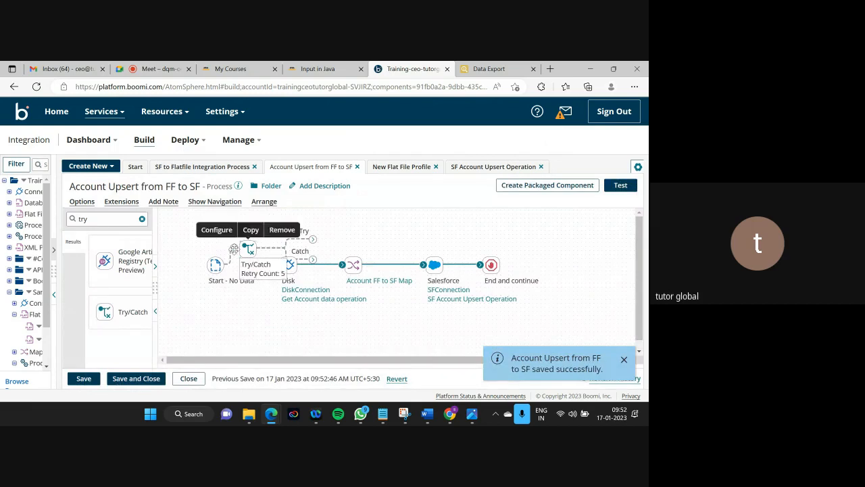
Connect Start to the Try/Catch shape and its Try path to Disk, moving the Catch path's end below the main flow.
mouse_move(255, 265)
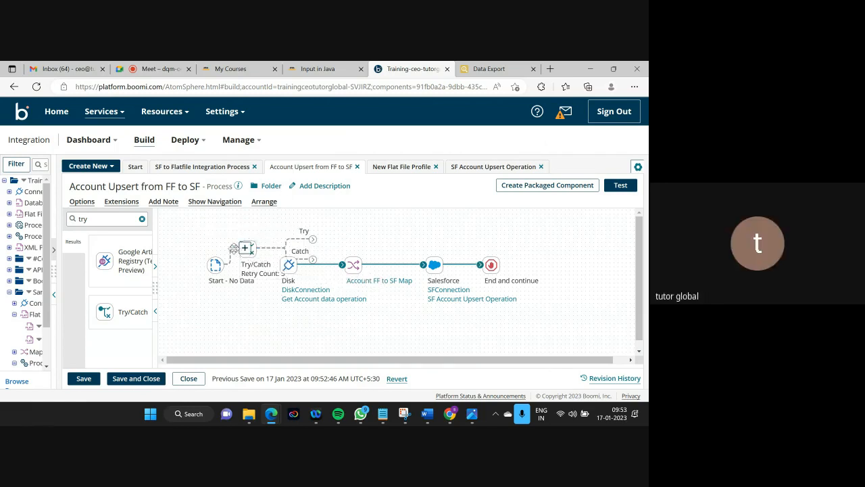
drag(234, 248, 215, 225)
drag(279, 235, 298, 351)
drag(281, 211, 287, 262)
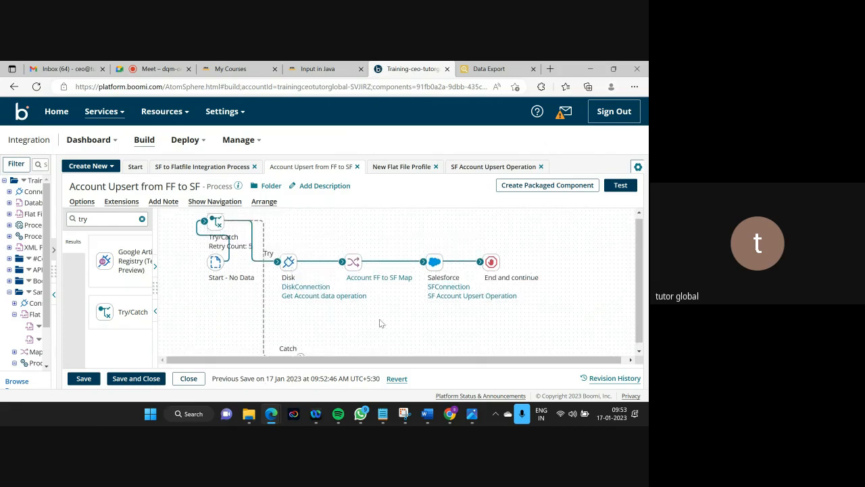
Add a Stop shape that continues processing other execution paths, and connect the Catch path to it.
click(91, 217)
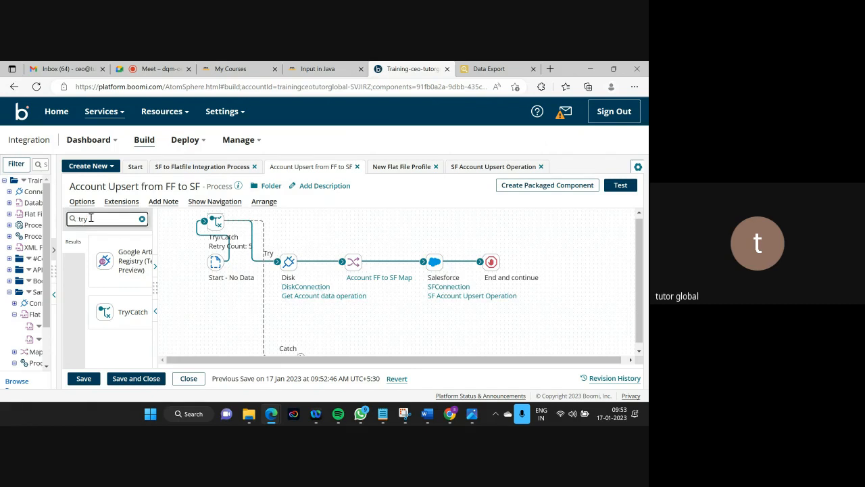
key(BackSpace)
key(BackSpace)
key(BackSpace)
text(sto)
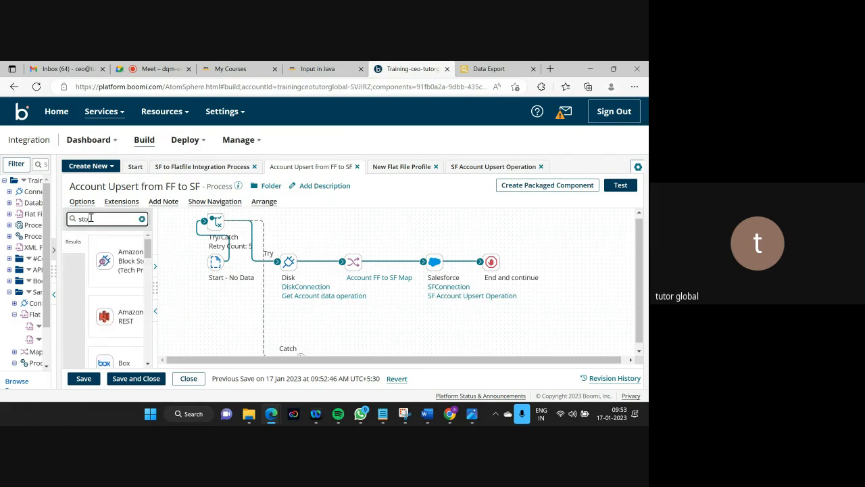
text(p)
drag(125, 297, 346, 346)
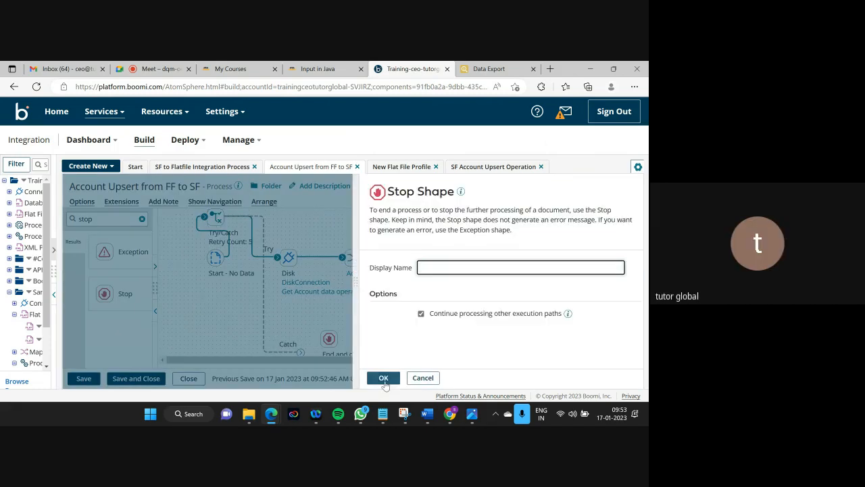
click(383, 379)
drag(302, 352, 328, 341)
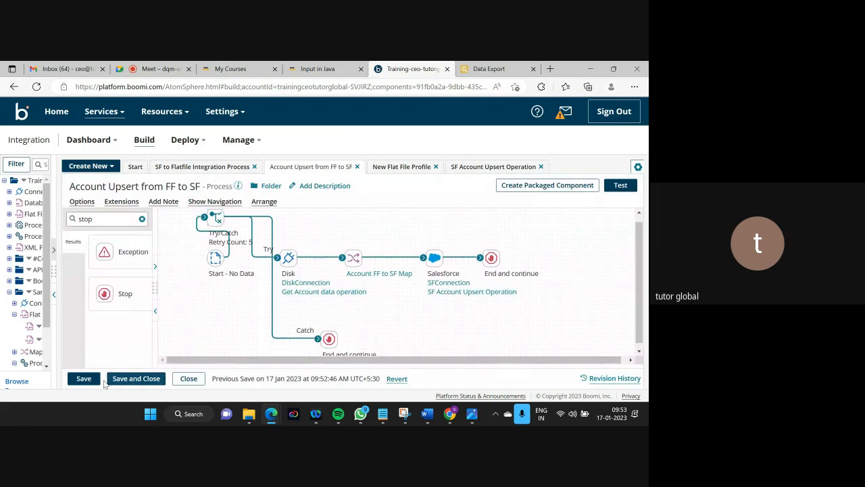
Save the Account Upsert from FF to SF process and automatically arrange its shapes.
click(95, 380)
click(269, 204)
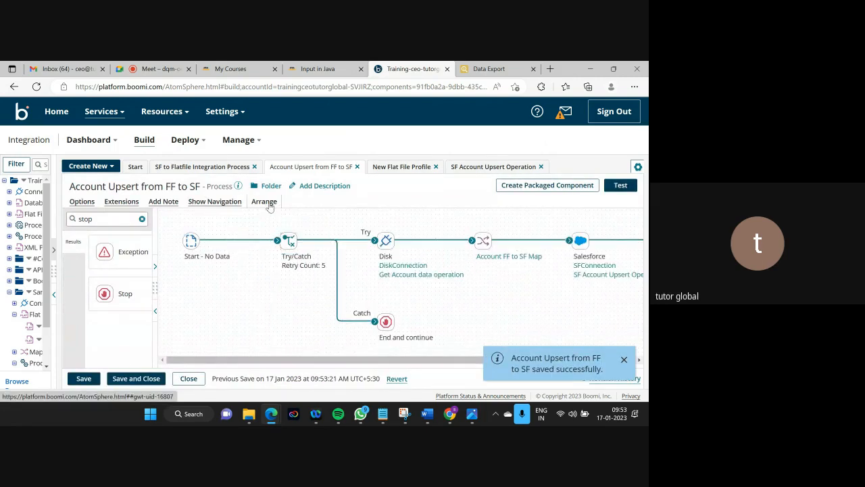
click(623, 359)
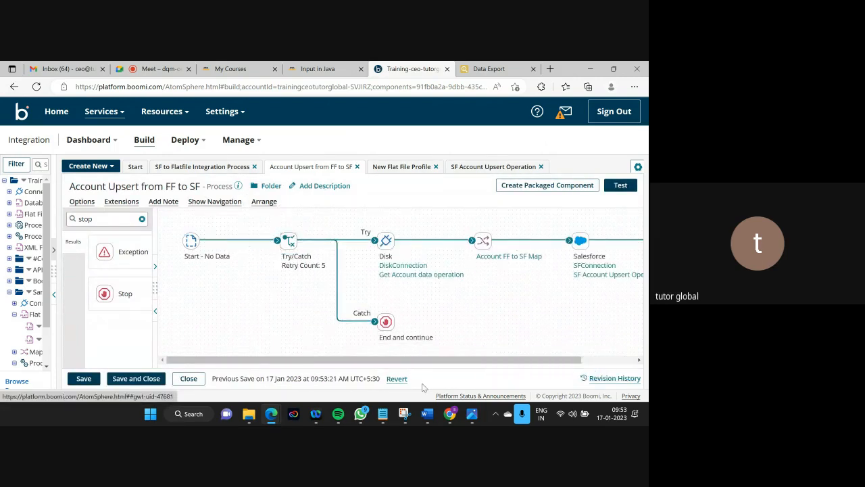
Set the Try/Catch shape's Retry Count to 0 and save the process.
double_click(288, 242)
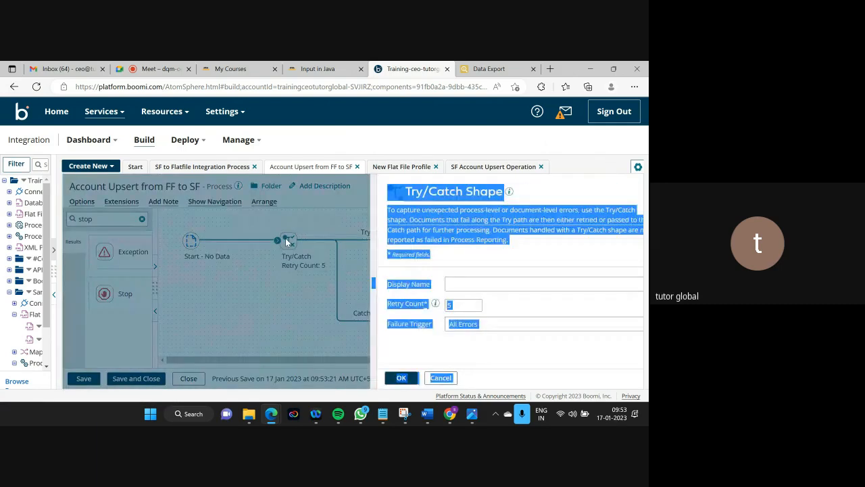
click(439, 304)
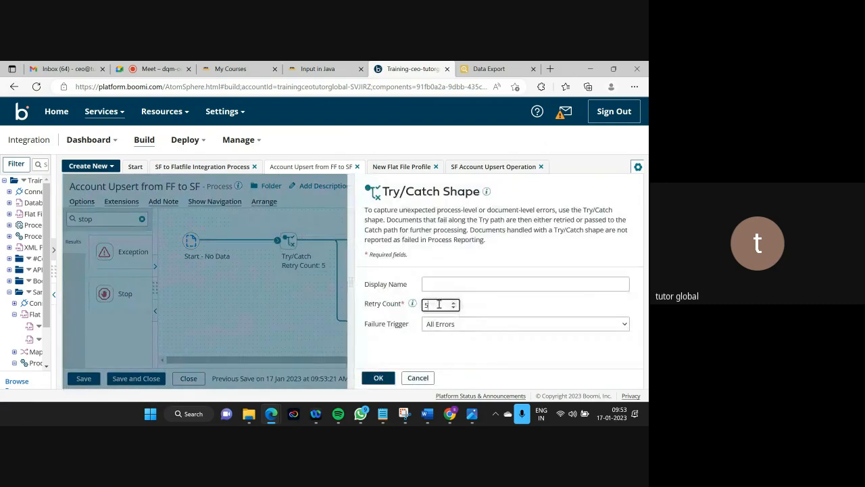
key(BackSpace)
text(0)
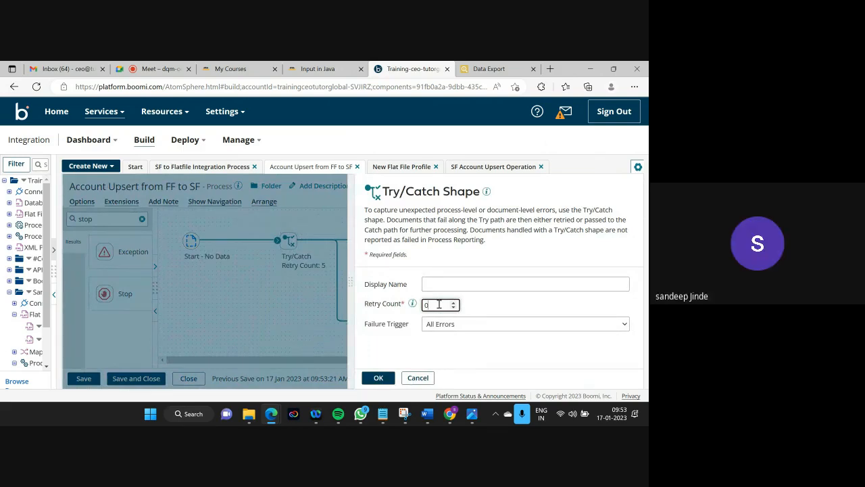
click(378, 378)
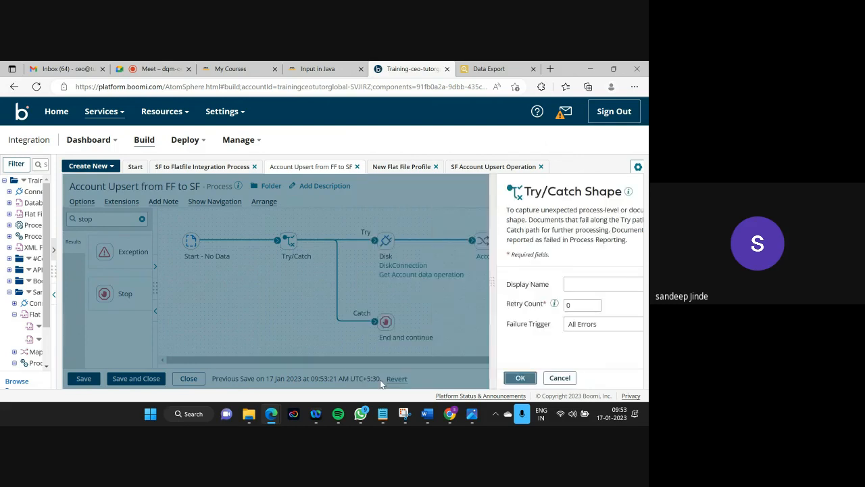
click(84, 379)
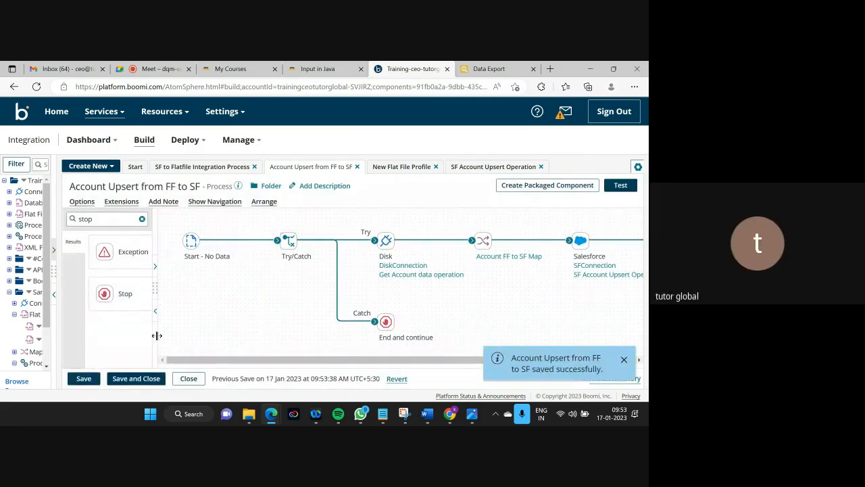
Review the process flow from Try/Catch through to its final stop shape, and bring up the Account records in Data Export.
drag(157, 335, 146, 336)
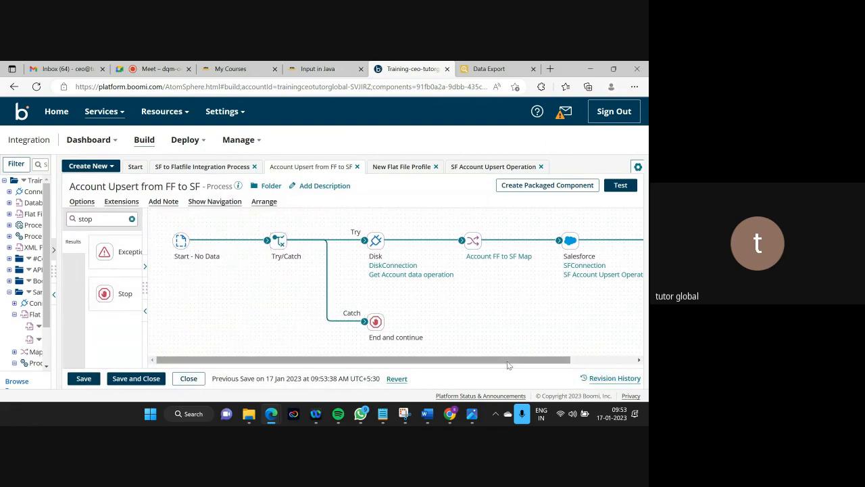
drag(508, 363, 436, 358)
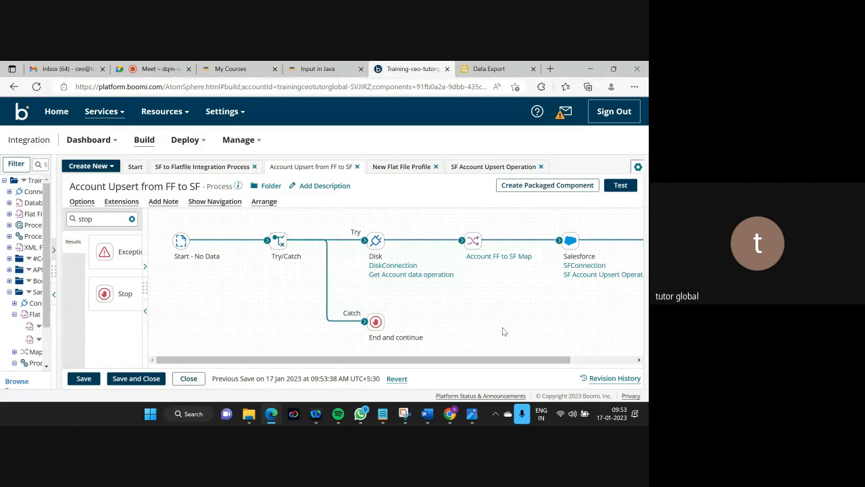
drag(448, 363, 513, 373)
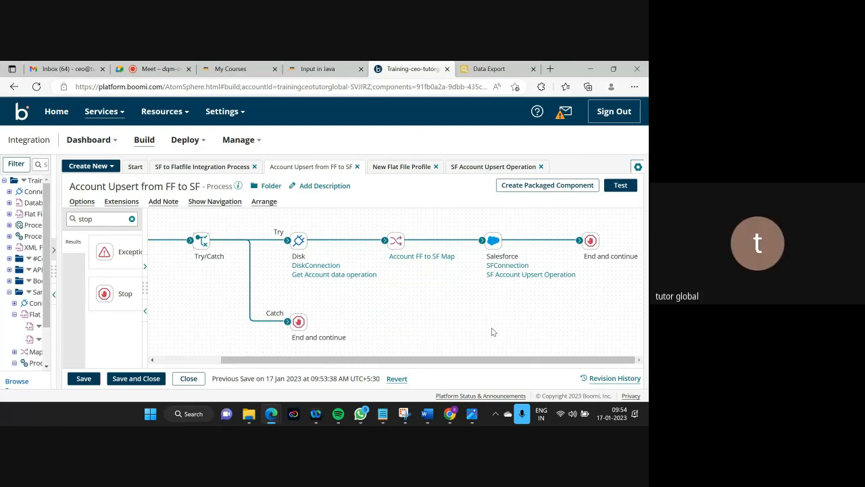
mouse_move(389, 415)
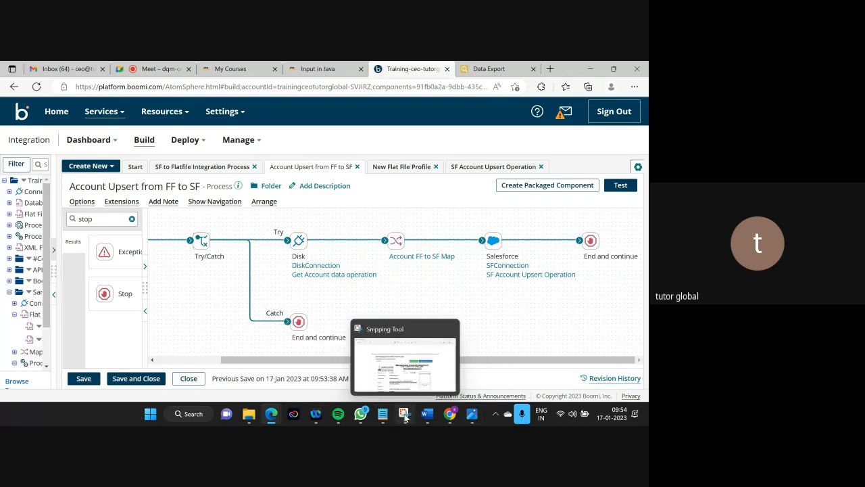
click(404, 415)
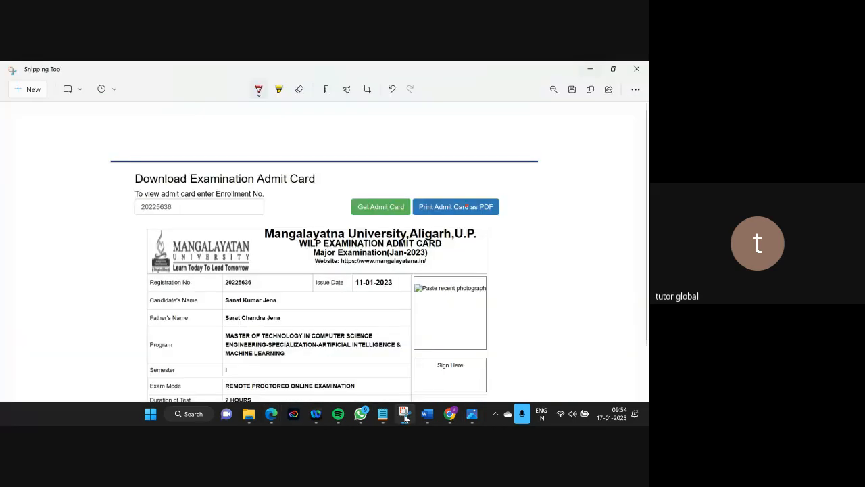
click(590, 69)
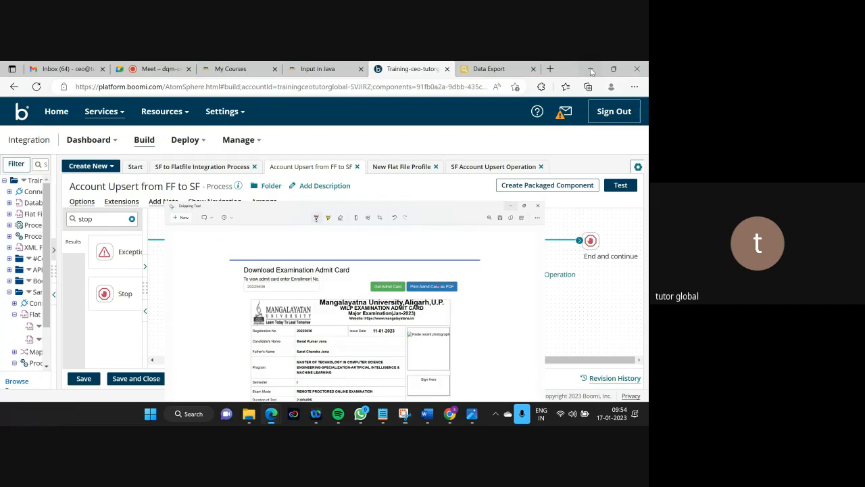
click(486, 69)
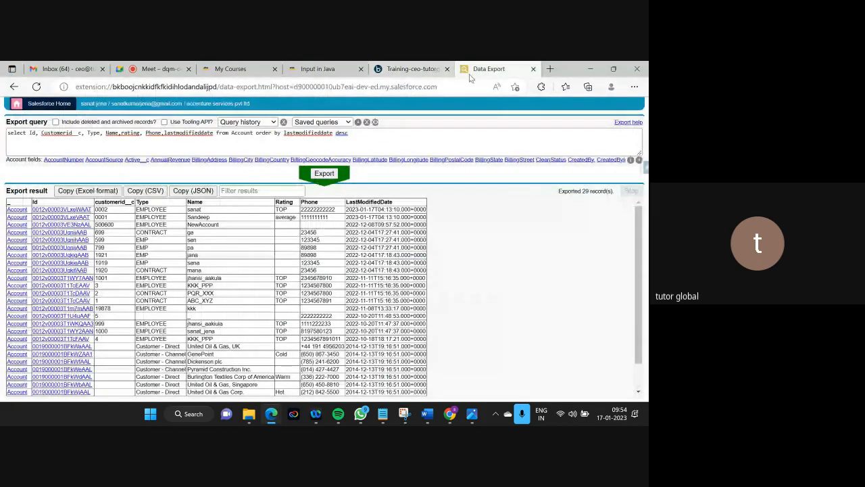
Open the Salesforce login page in a new browser tab and sign in with the first saved username.
click(551, 69)
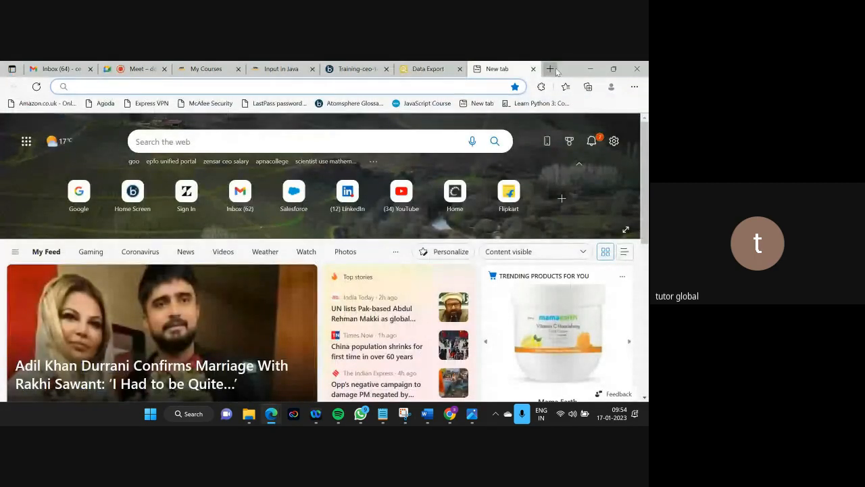
text(logi)
key(Return)
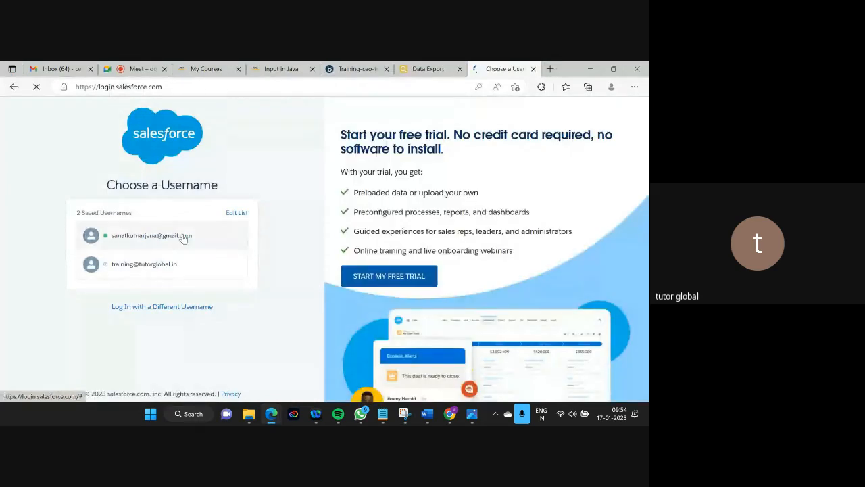
click(184, 240)
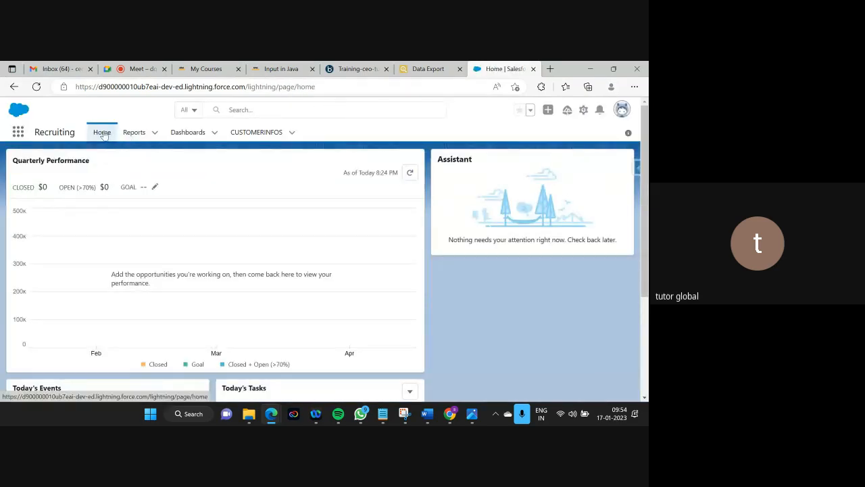
Go to Salesforce Setup and open the Account object's Fields & Relationships in Object Manager.
click(18, 131)
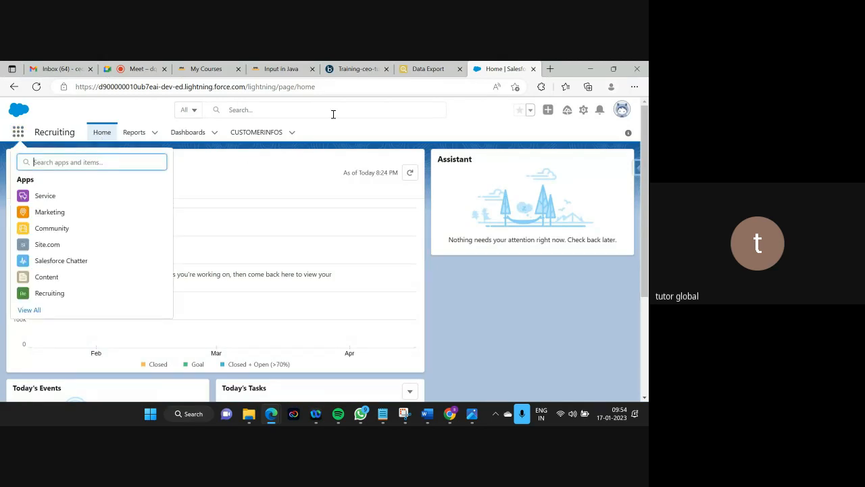
click(341, 134)
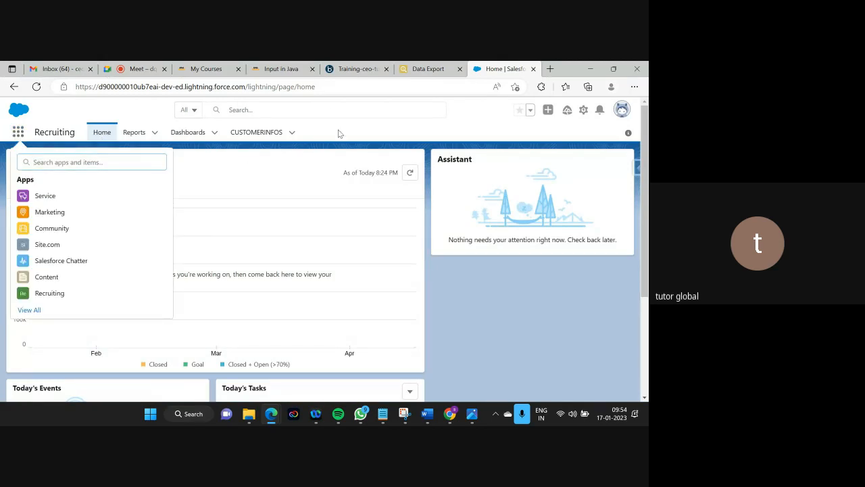
click(584, 109)
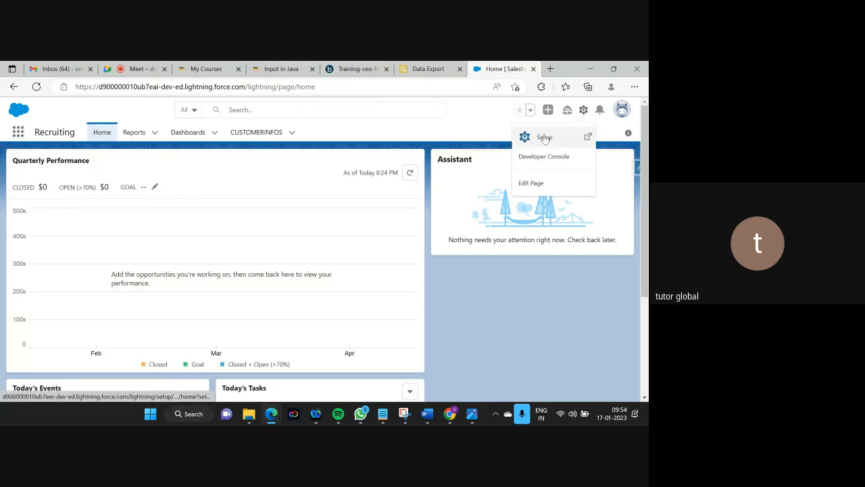
click(545, 137)
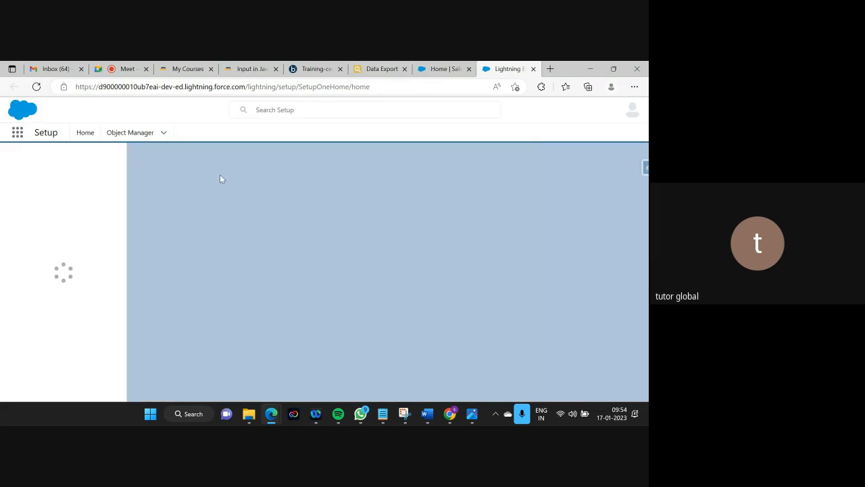
click(130, 133)
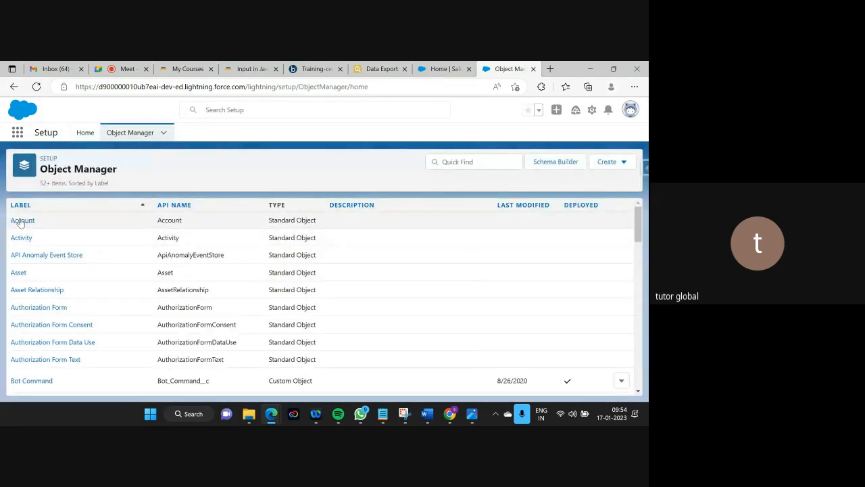
click(22, 221)
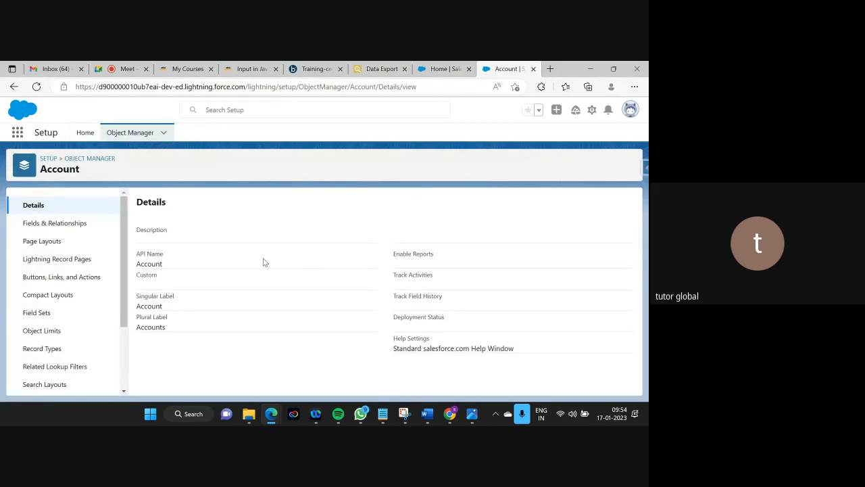
click(66, 227)
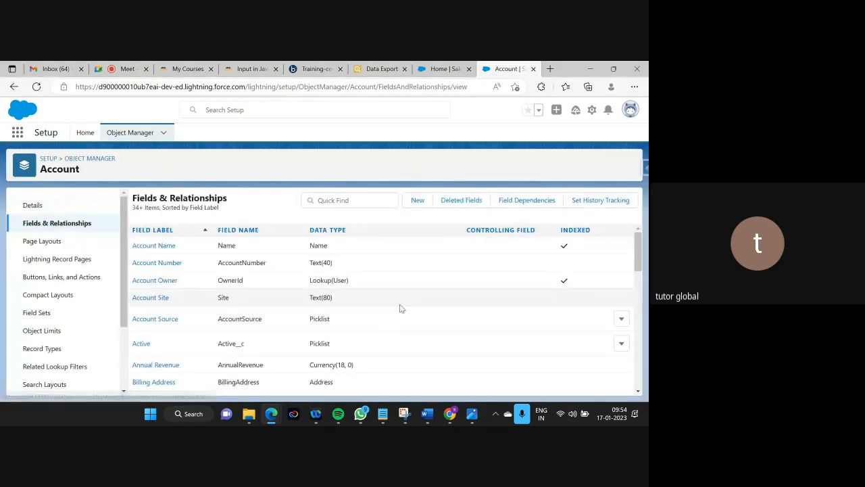
Find the Account object's Phone field and inspect its definition and editable settings, leaving the edit form without saving.
scroll(457, 307, down, 5)
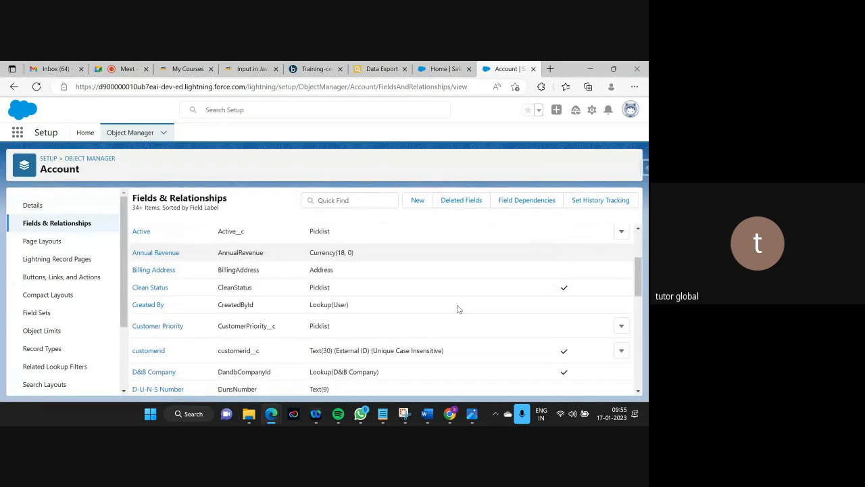
scroll(460, 311, down, 3)
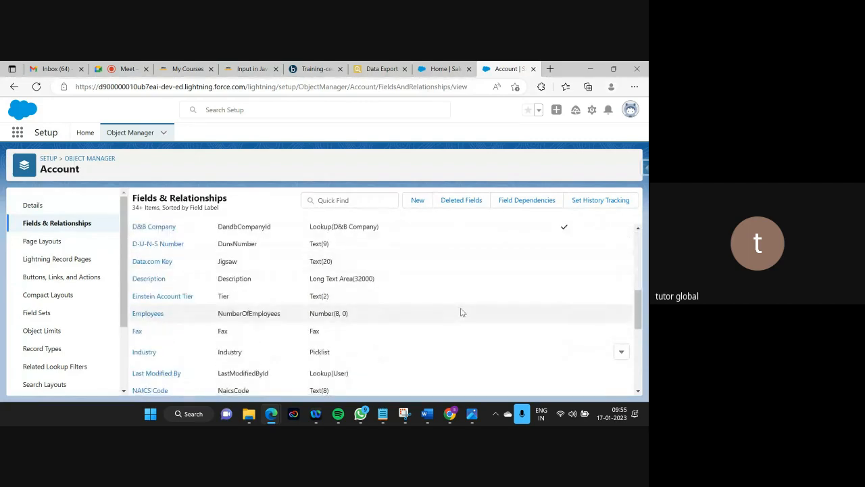
scroll(475, 359, down, 5)
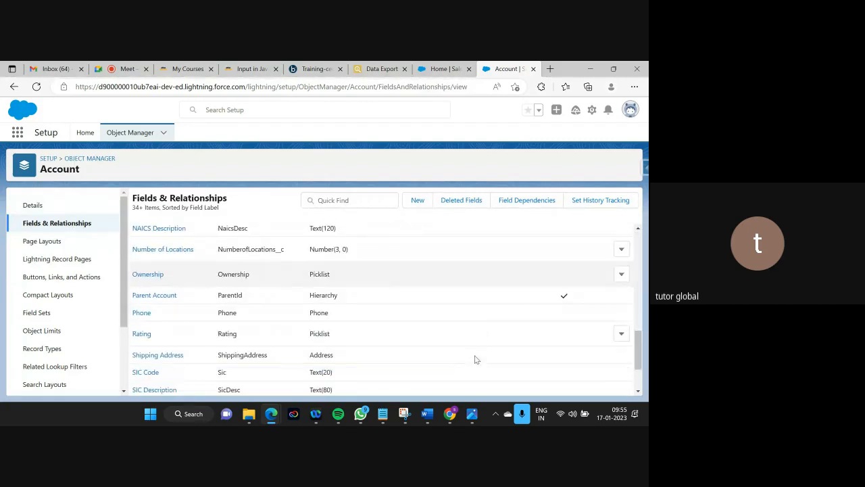
scroll(475, 360, down, 4)
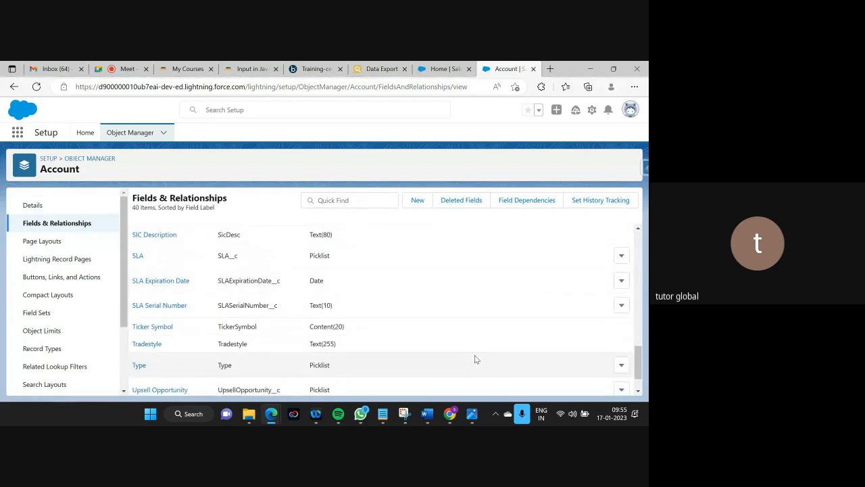
scroll(475, 359, up, 4)
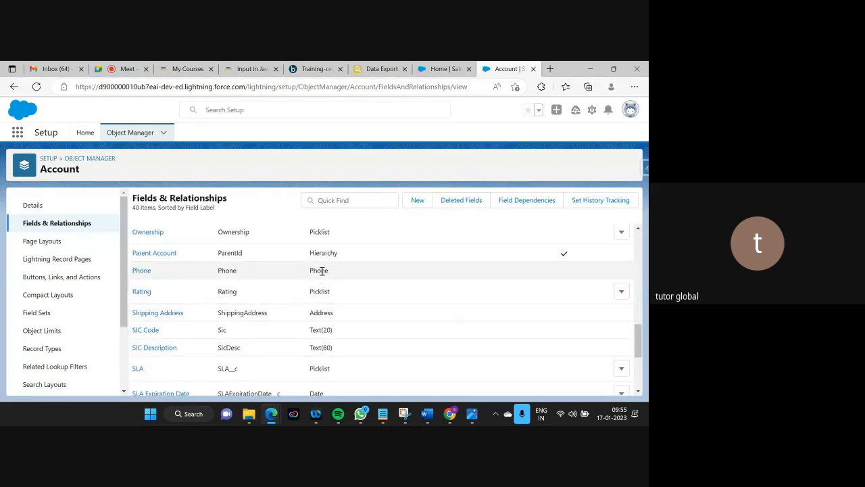
click(142, 271)
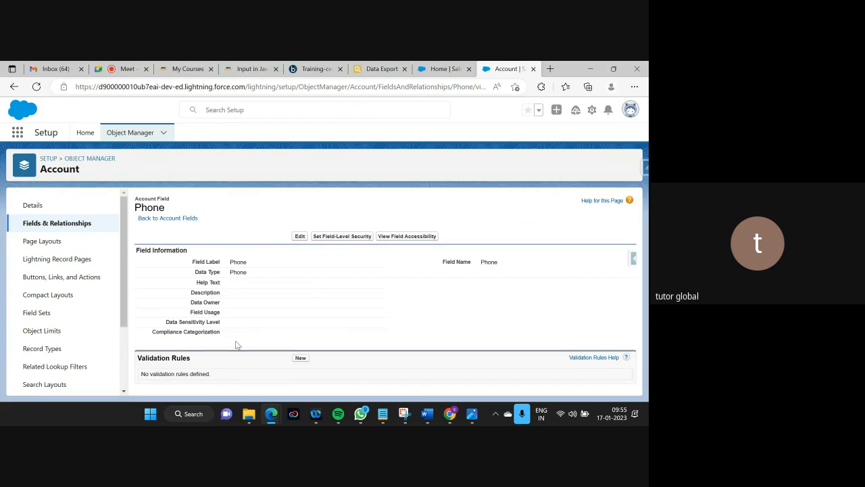
click(299, 237)
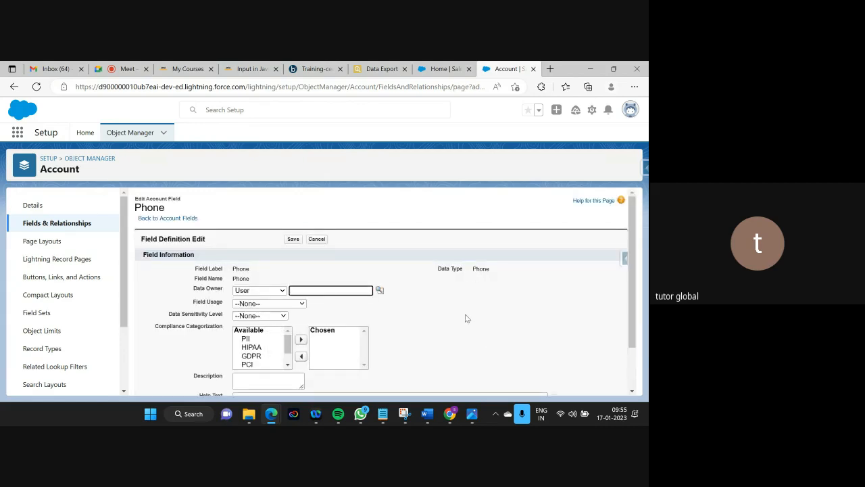
scroll(465, 318, down, 2)
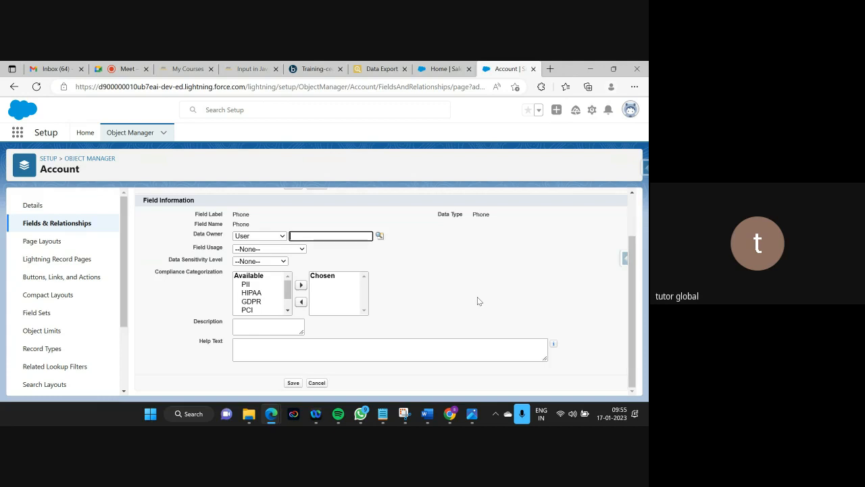
click(320, 382)
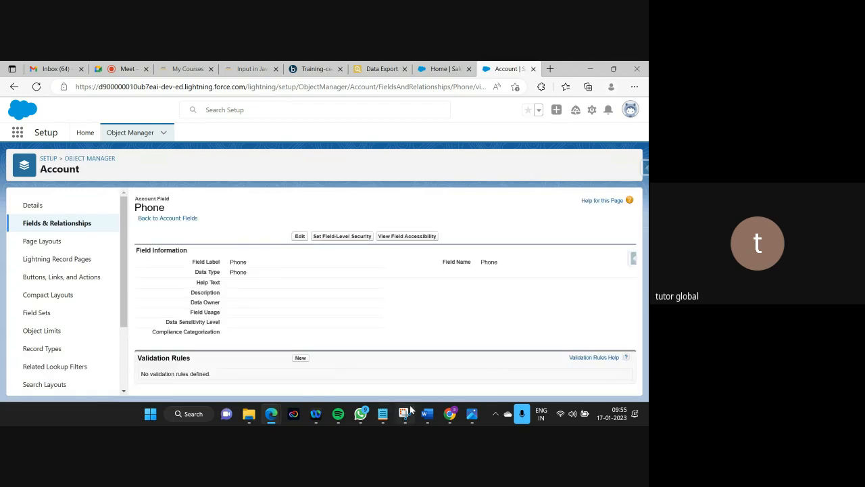
Check the records in the Account text file, and return to the Account field list to examine the customerid field.
mouse_move(384, 411)
click(423, 375)
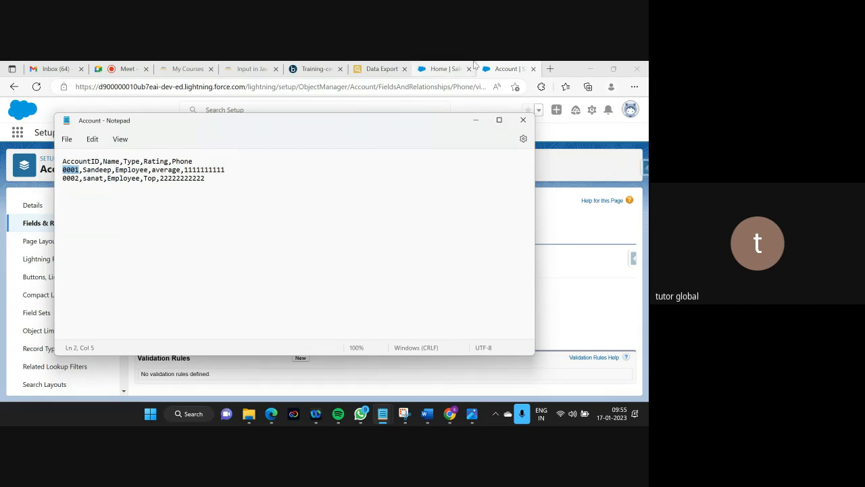
click(476, 120)
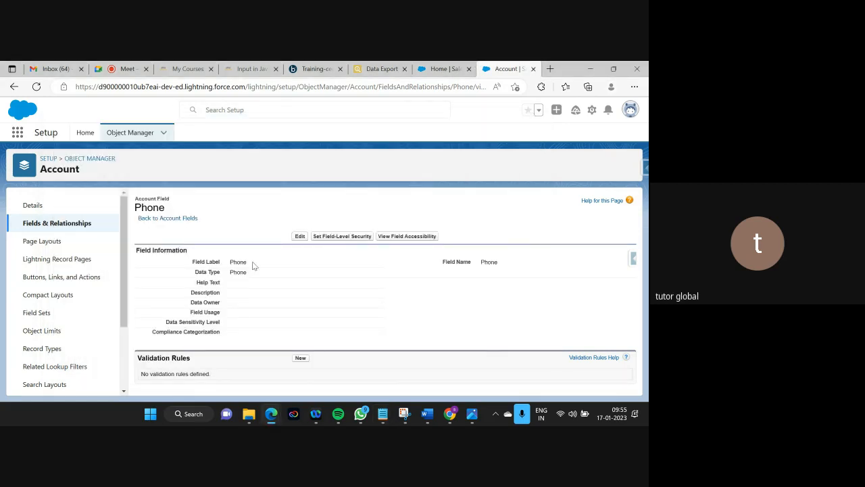
click(80, 223)
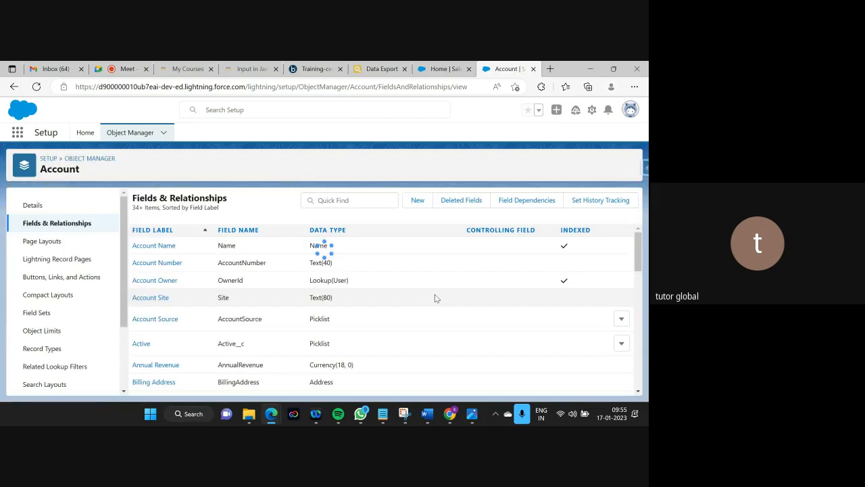
scroll(435, 297, down, 3)
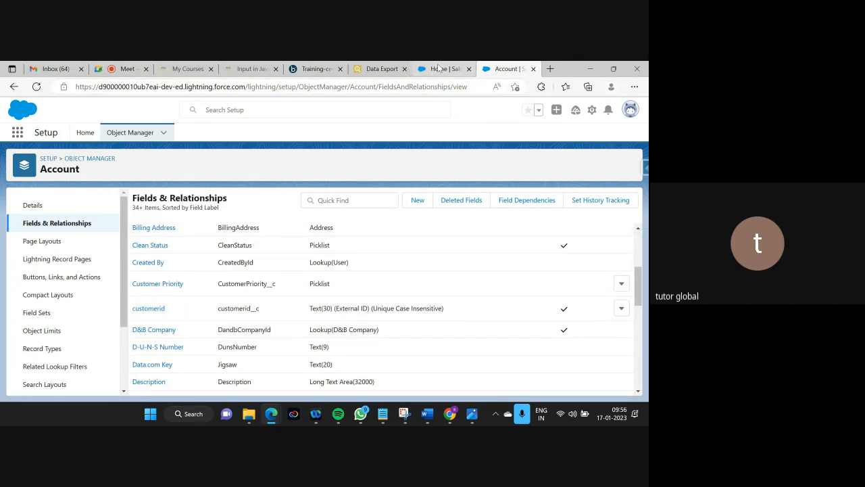
Switch to the Account file in Notepad and duplicate the first account record as a new last line.
mouse_move(382, 416)
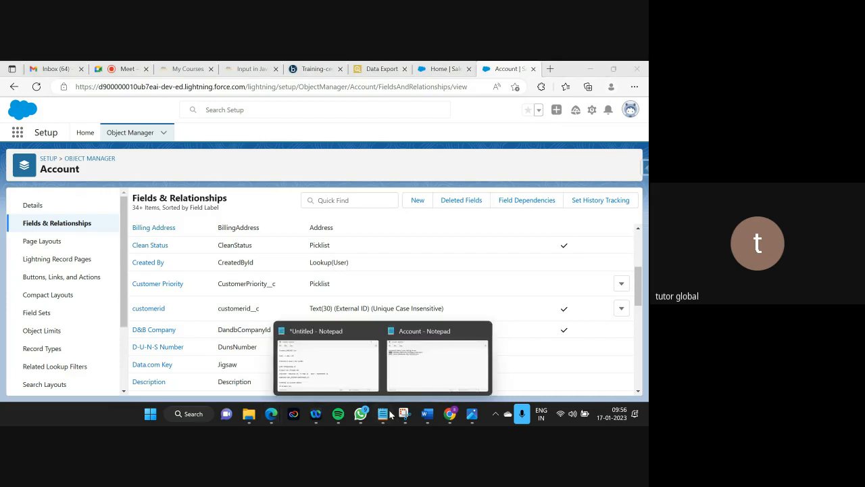
click(425, 380)
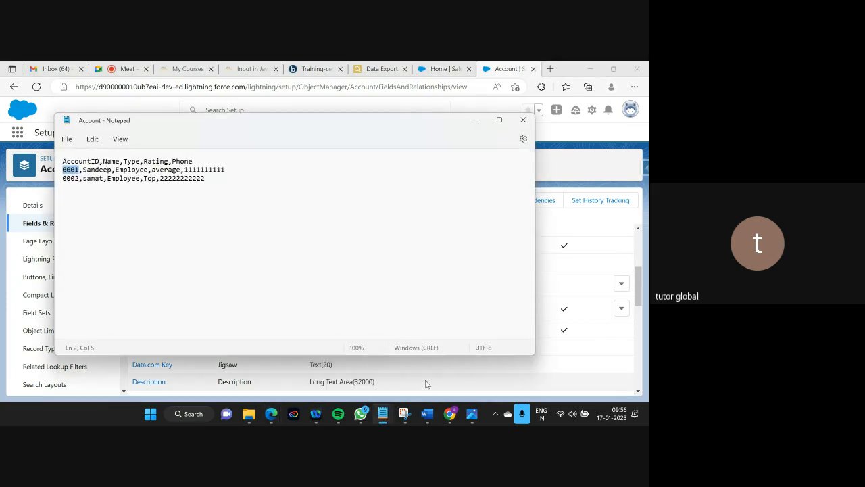
click(210, 181)
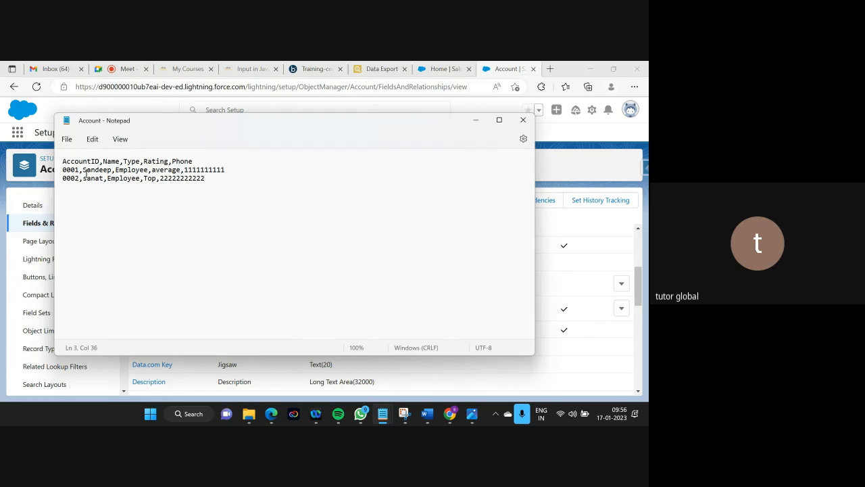
drag(62, 170, 227, 169)
key(ctrl+c)
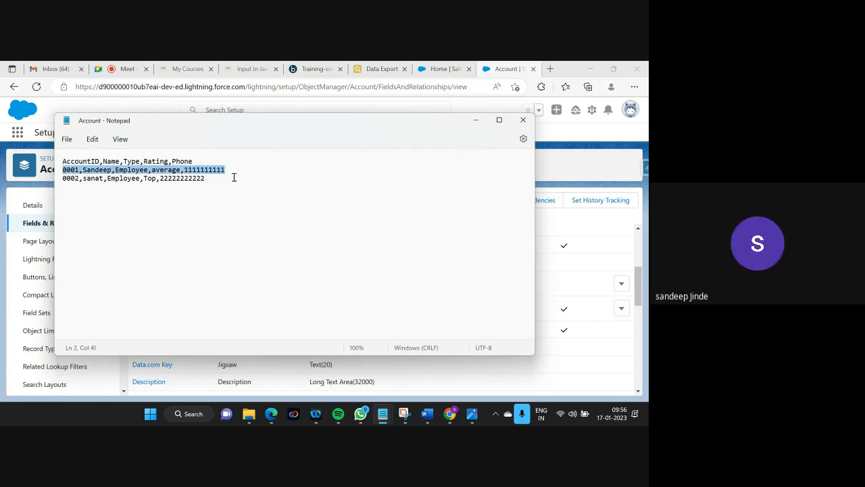
click(212, 177)
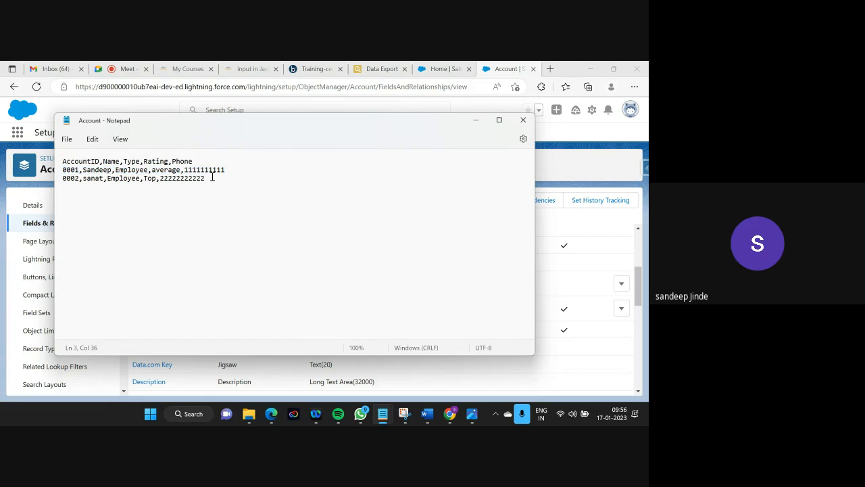
key(Return)
key(ctrl+v)
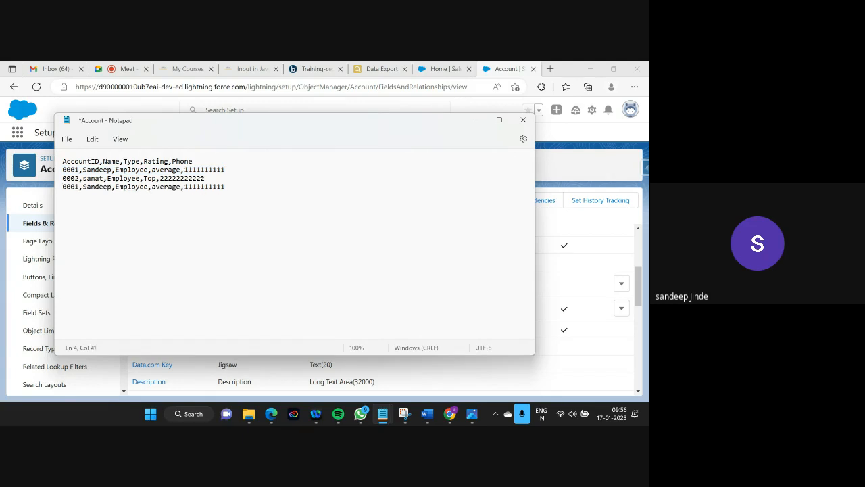
Set the rating in the duplicated account record to Top, and save and minimize the Account file.
double_click(165, 187)
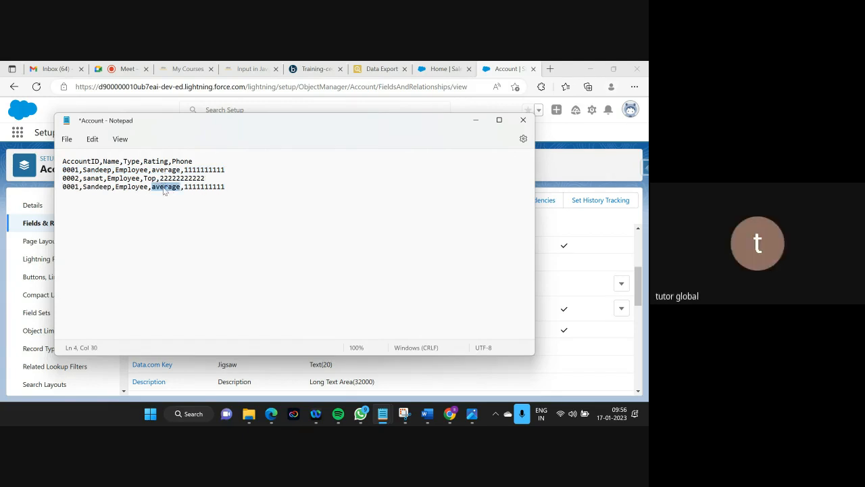
text(Y)
click(67, 140)
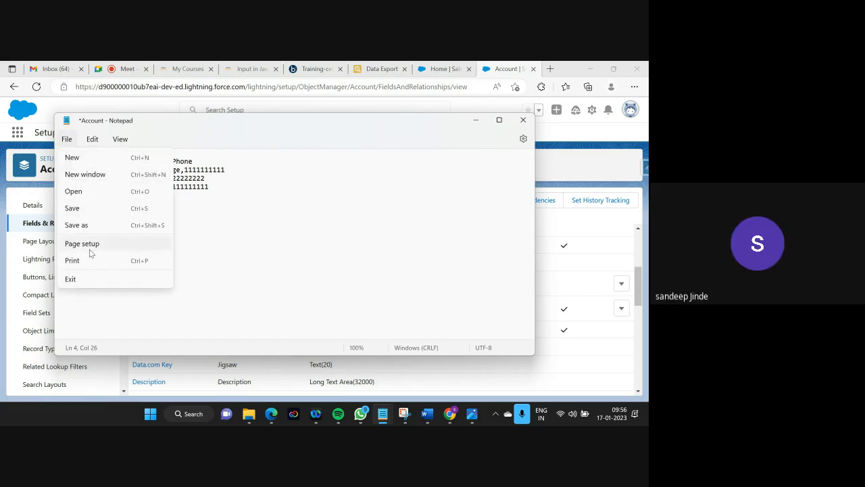
click(79, 209)
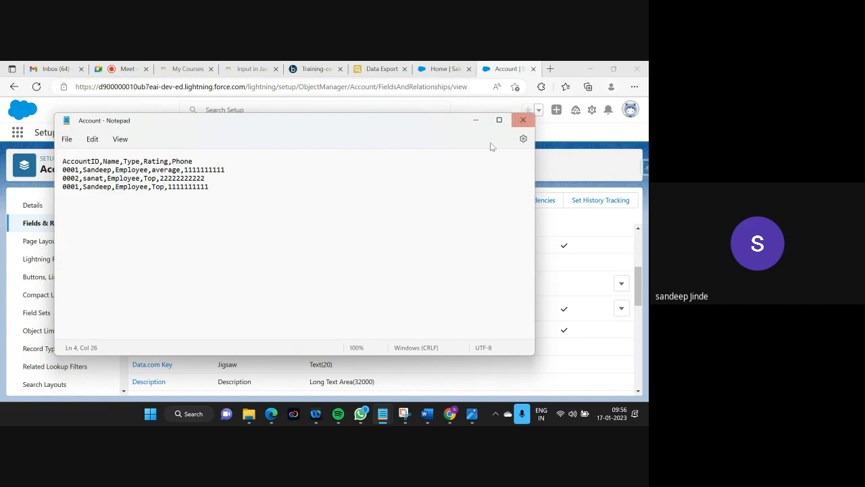
click(476, 121)
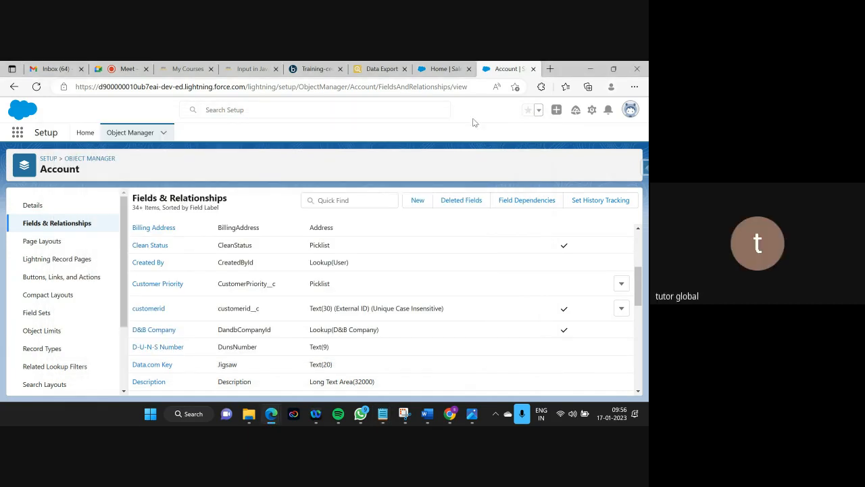
Switch to the Boomi process and run a test of Account Upsert from FF to SF on Training_onpremiseatom.
click(318, 70)
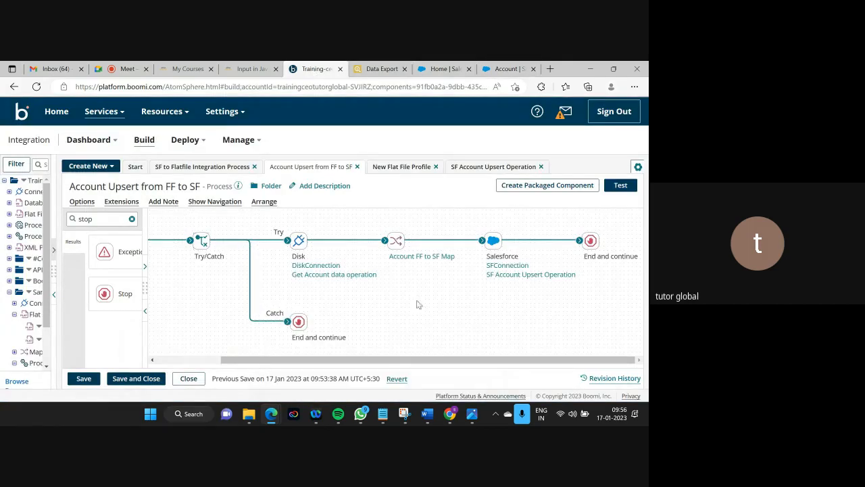
click(619, 185)
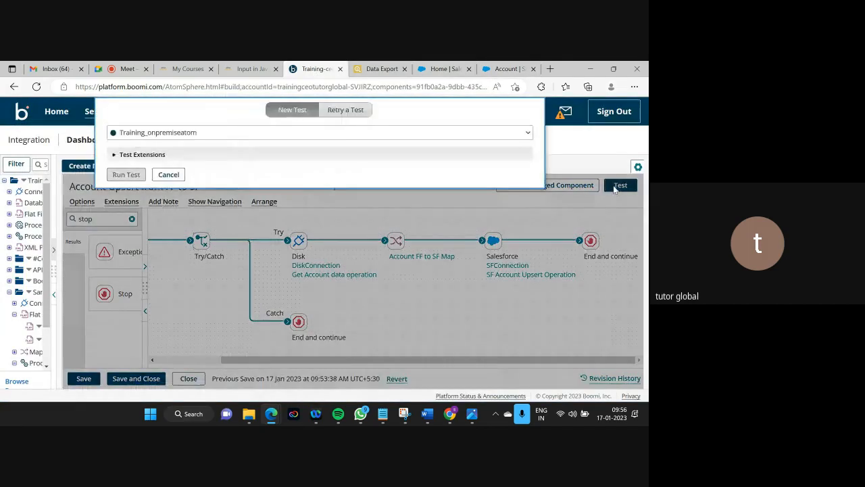
click(125, 174)
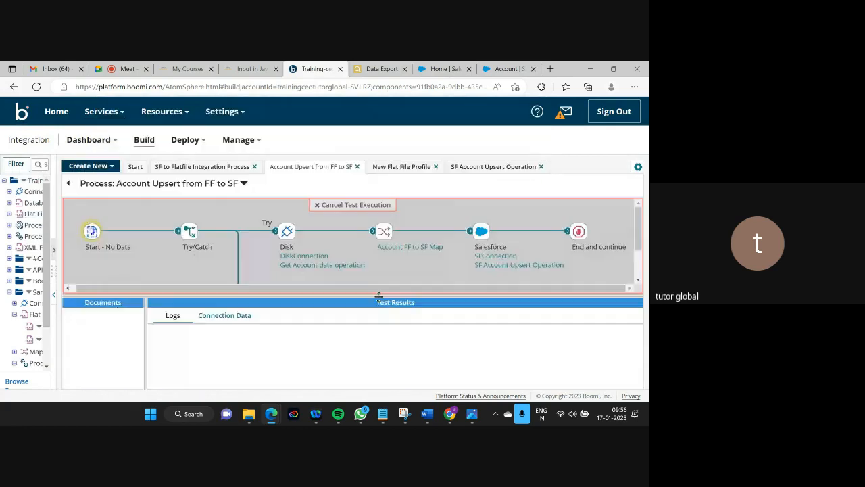
drag(343, 293, 359, 376)
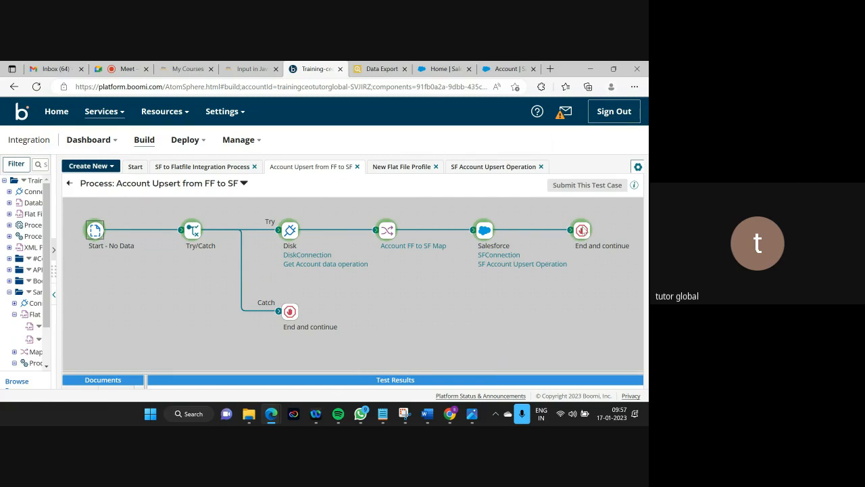
Examine each source document that reached the stop shape at the end of the Try path.
click(583, 231)
click(292, 377)
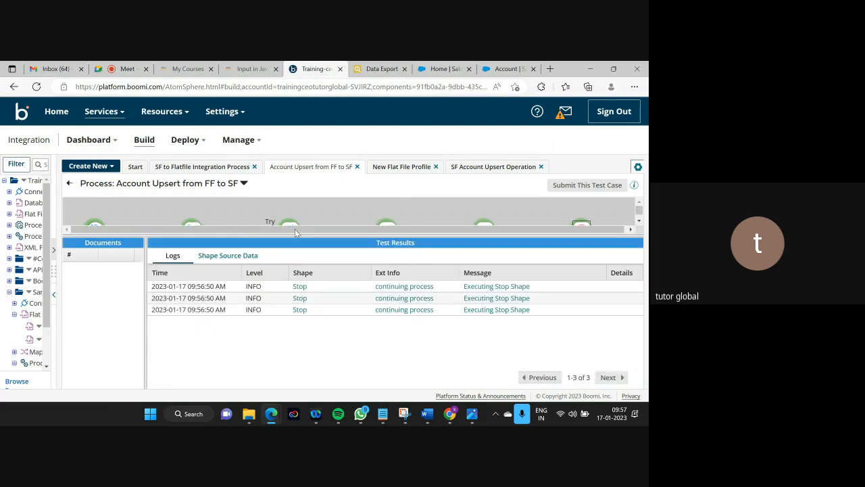
click(245, 254)
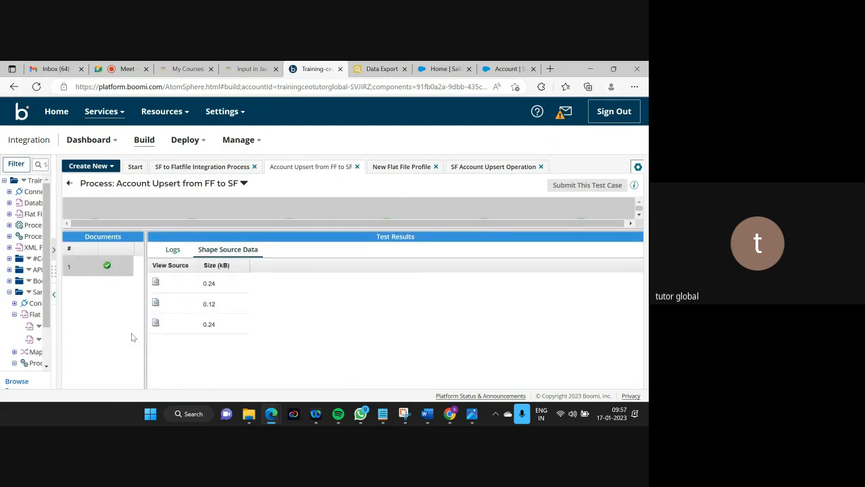
click(155, 324)
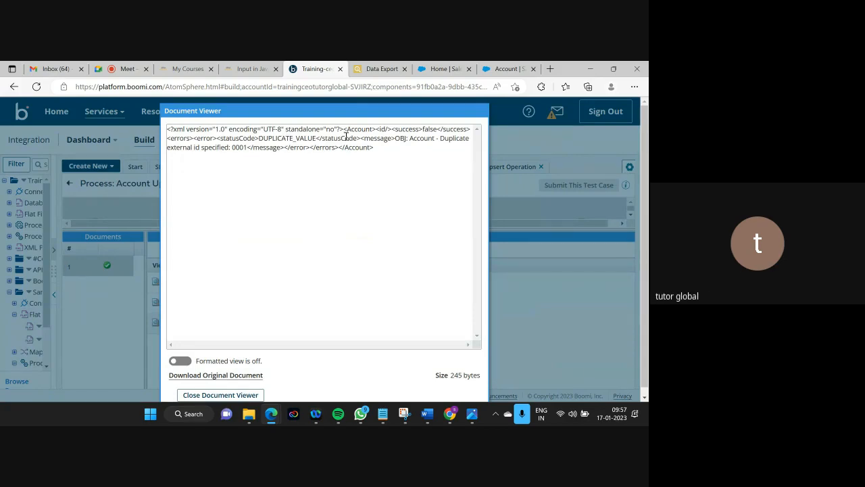
click(248, 395)
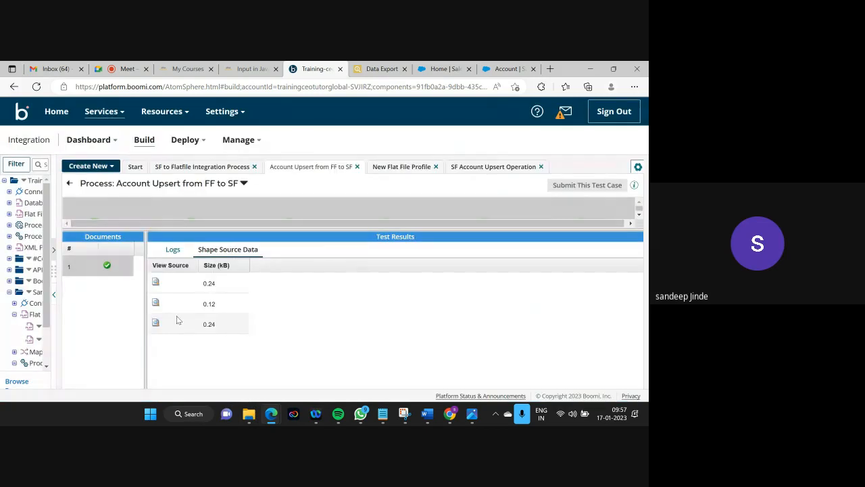
click(155, 303)
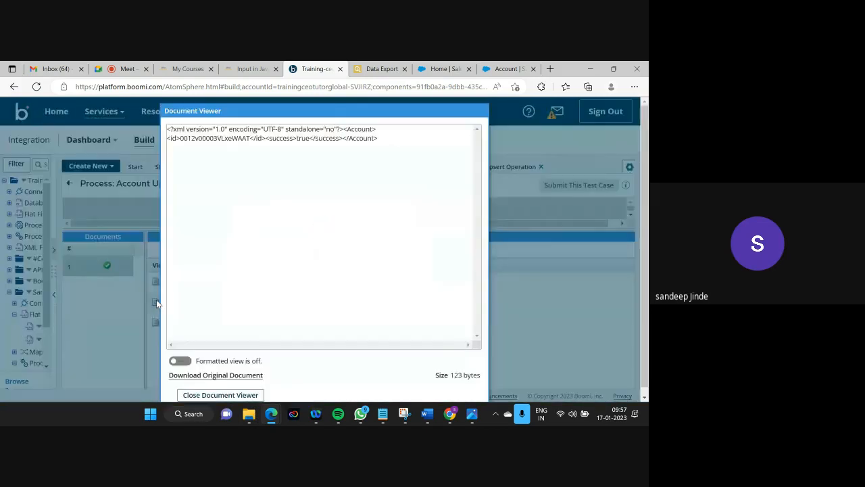
click(242, 396)
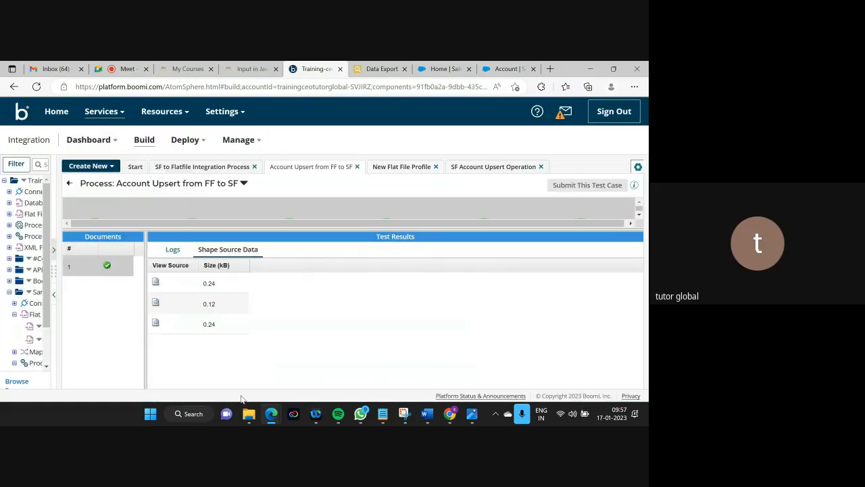
click(156, 284)
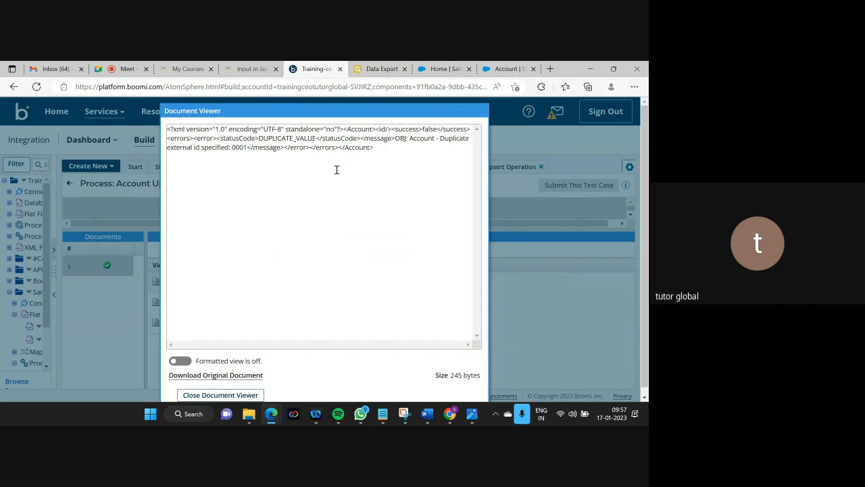
click(247, 395)
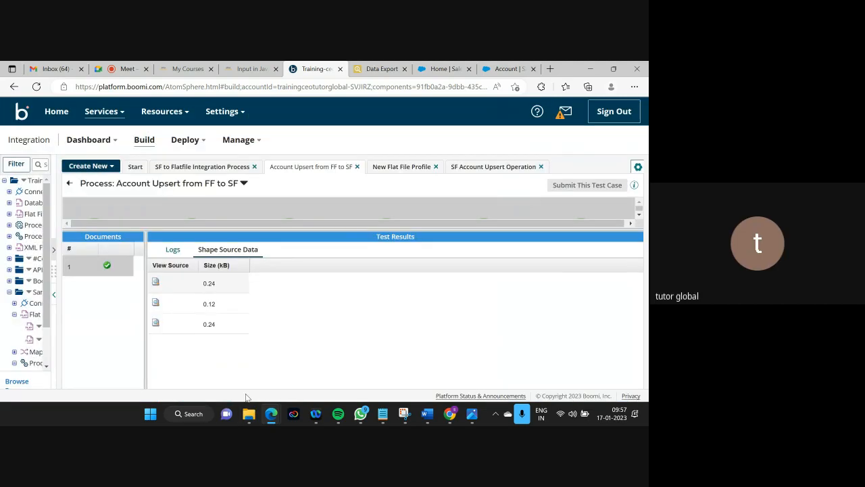
click(356, 227)
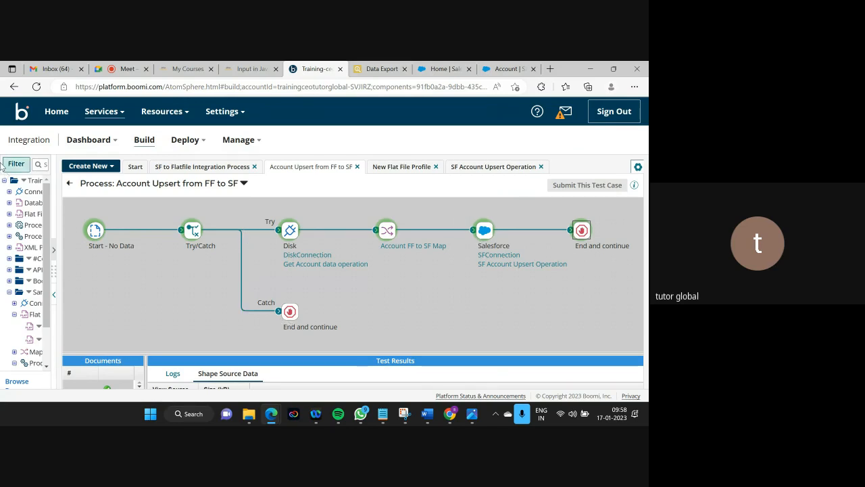
Return to the process and disable Return Application Error Responses in the SF Account Upsert Operation, saving and closing the operation.
click(70, 185)
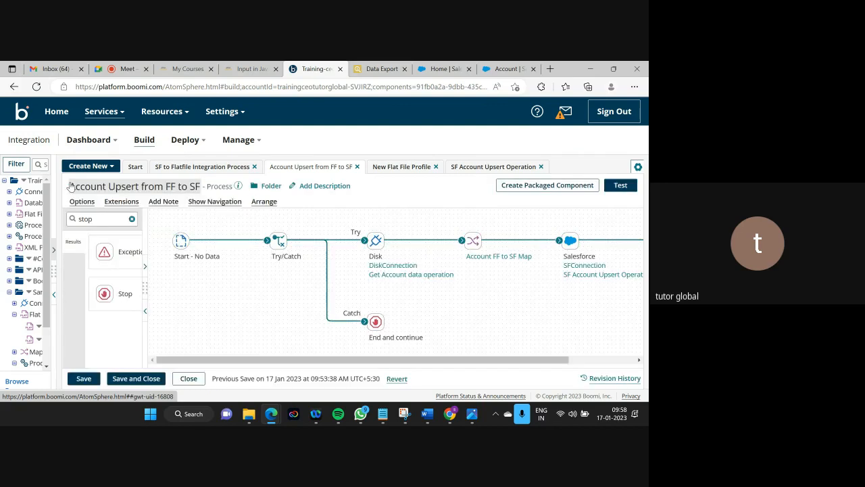
click(572, 275)
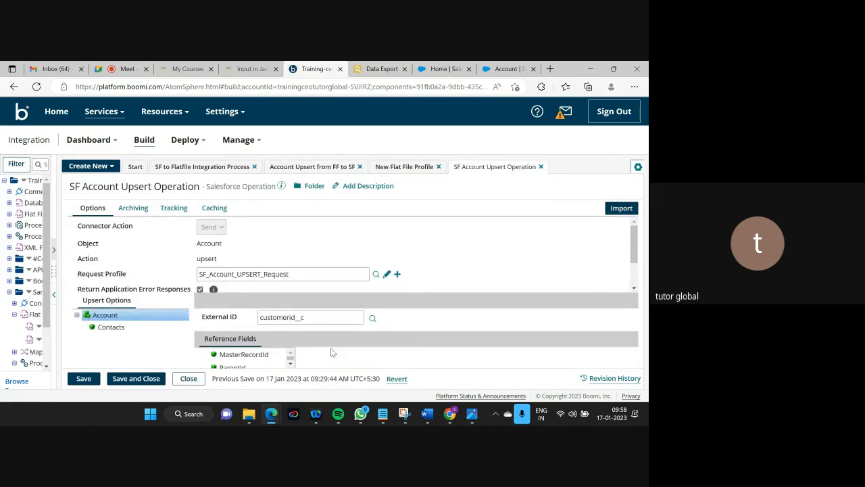
click(200, 290)
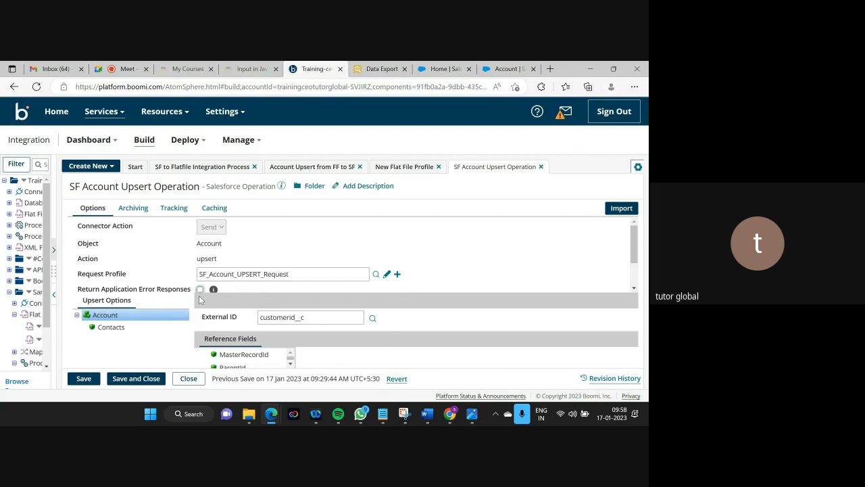
click(136, 380)
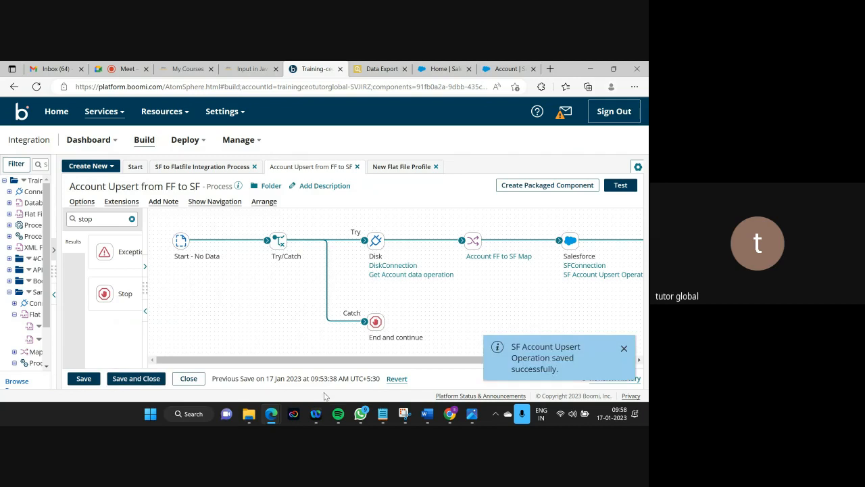
Save the process changes and rerun the test on Training_onpremiseatom.
drag(359, 360, 426, 360)
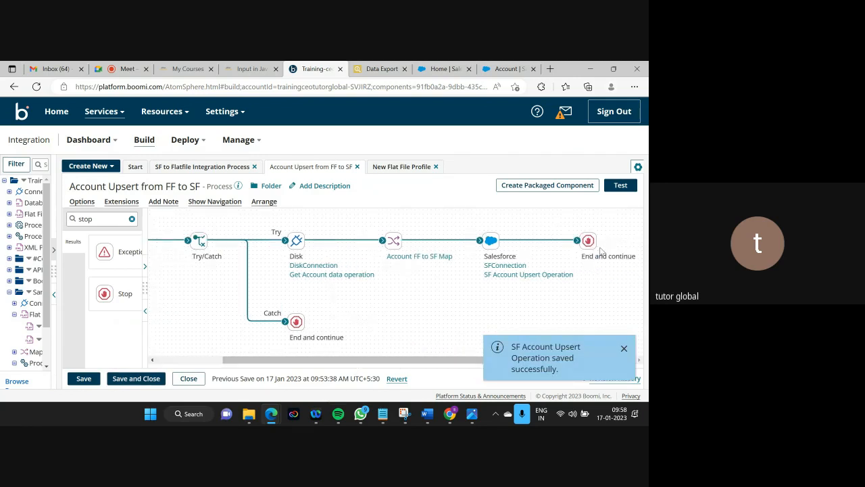
mouse_move(588, 240)
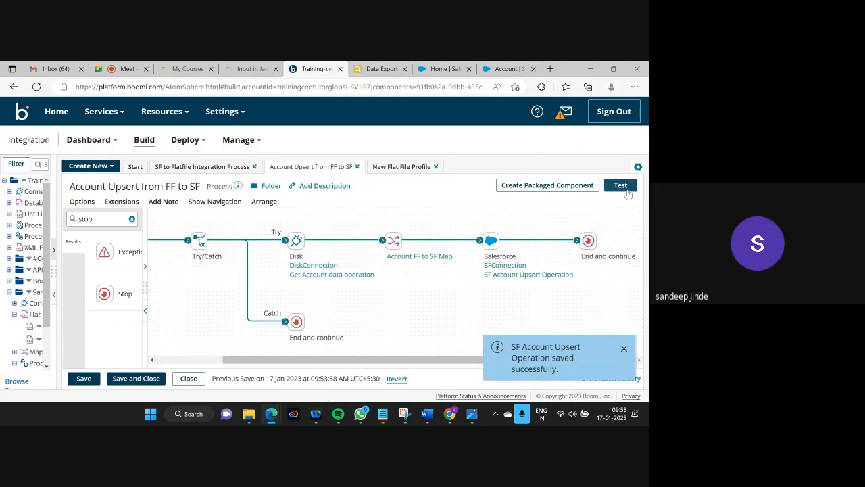
click(621, 185)
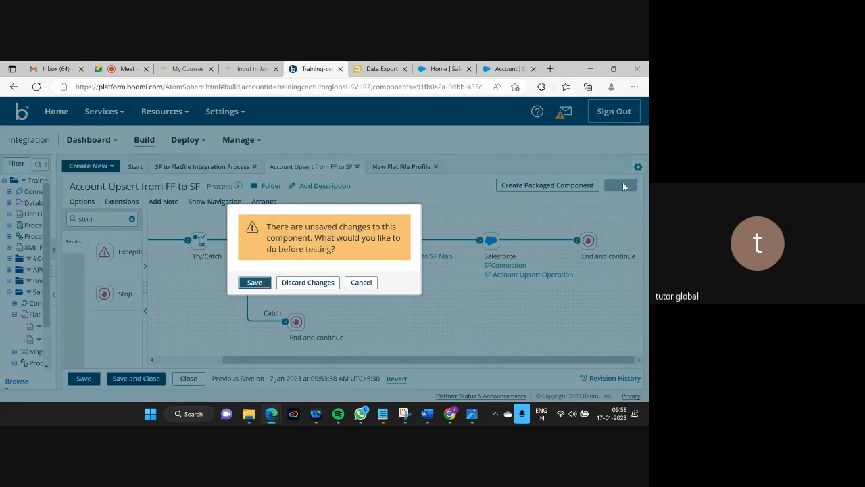
click(254, 283)
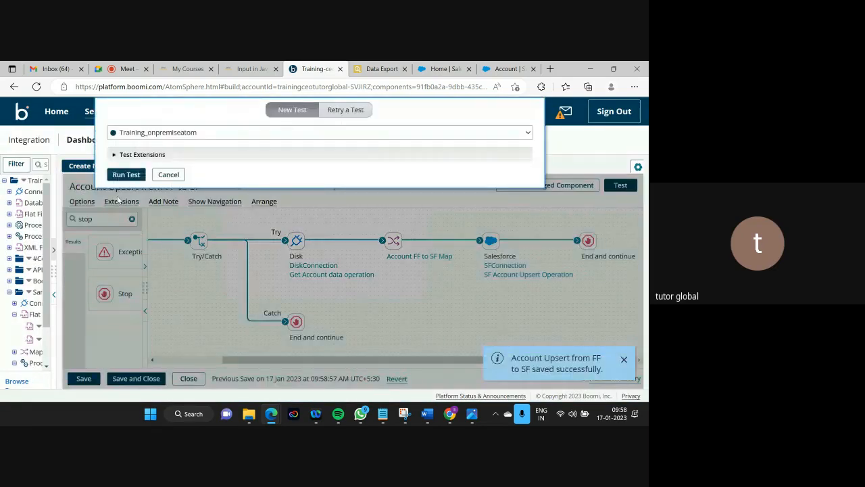
click(124, 174)
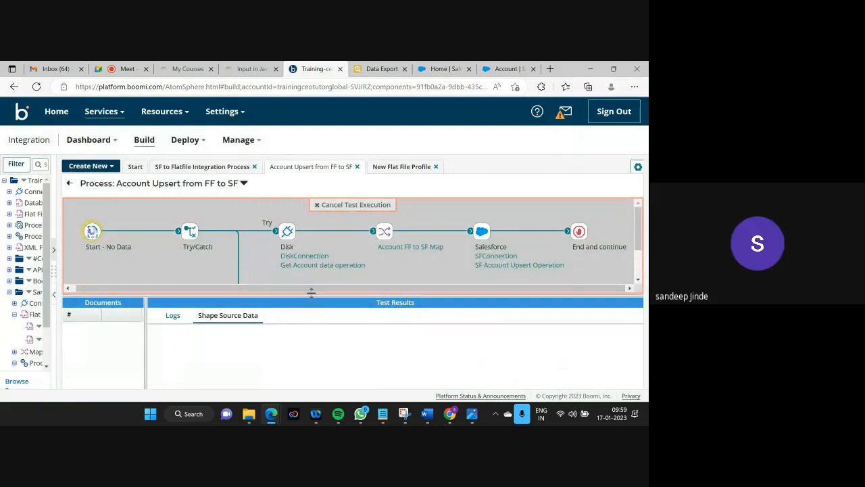
drag(309, 295, 315, 355)
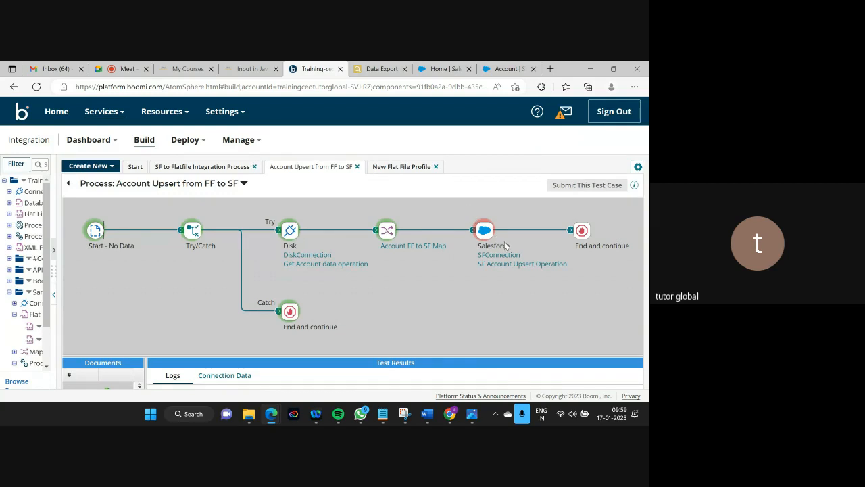
Examine the source document that reached the stop shape on the Catch path.
click(290, 313)
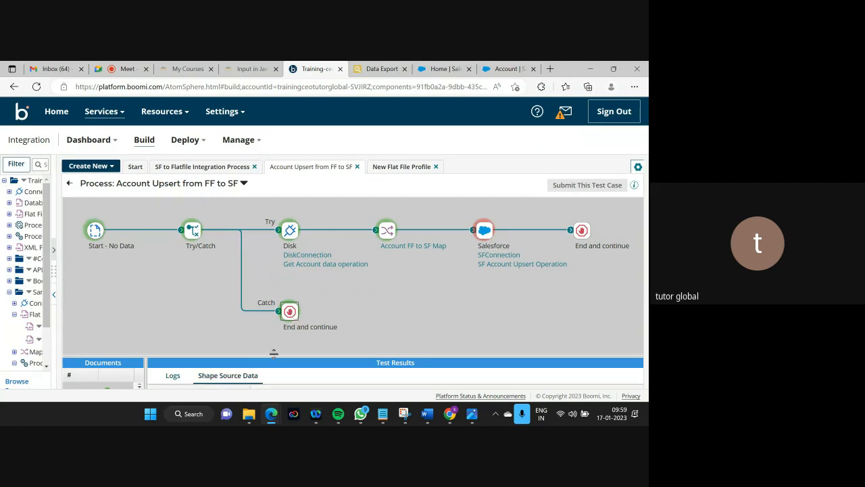
drag(274, 356, 275, 240)
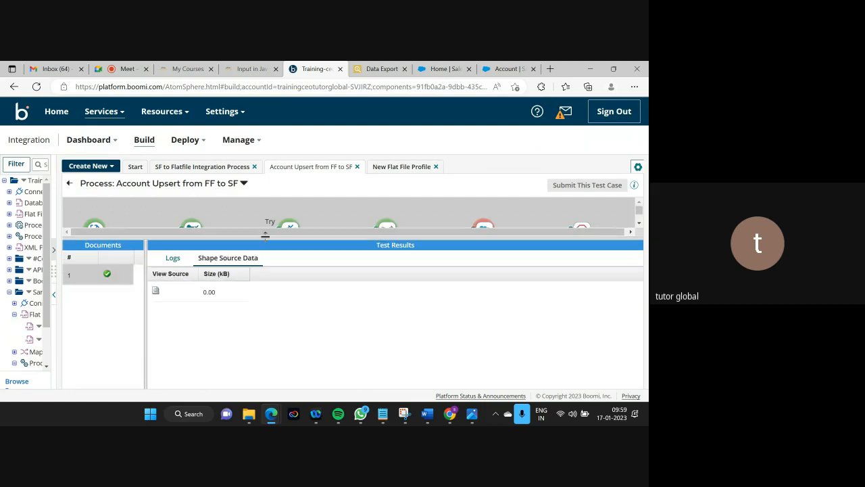
click(155, 292)
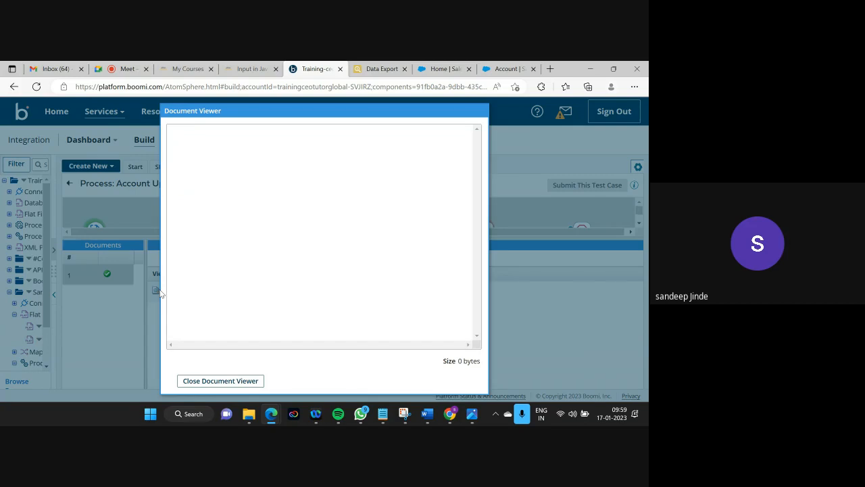
click(220, 380)
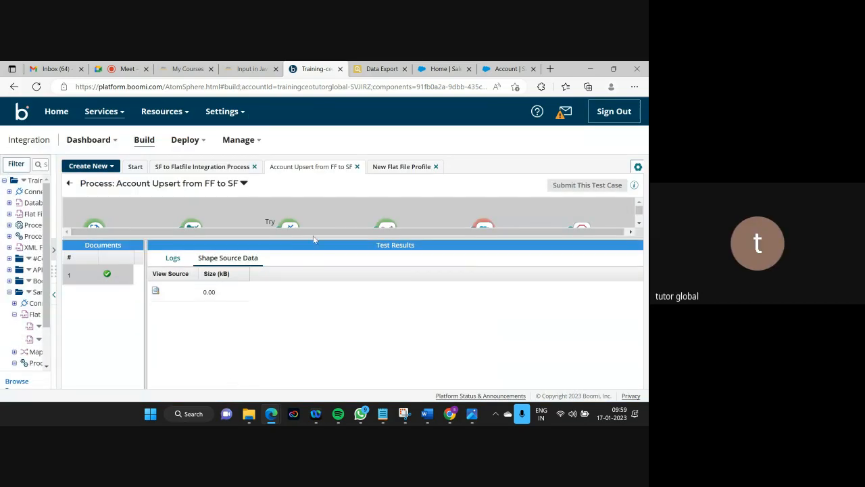
click(155, 290)
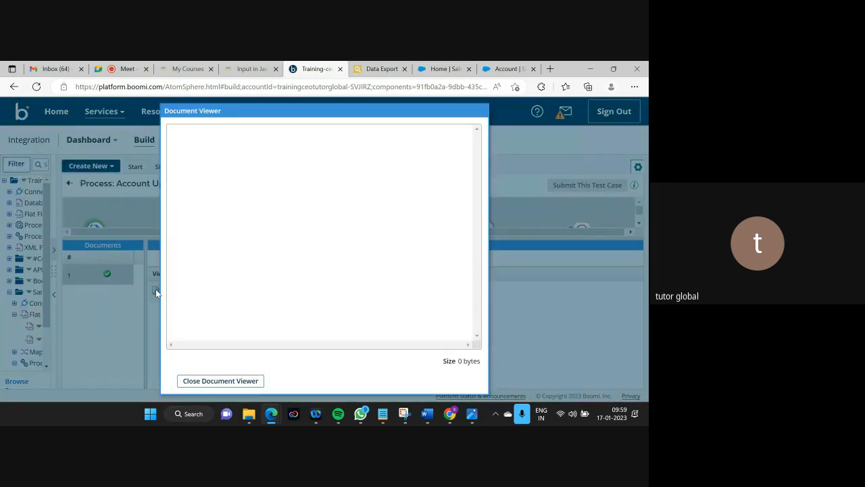
click(228, 381)
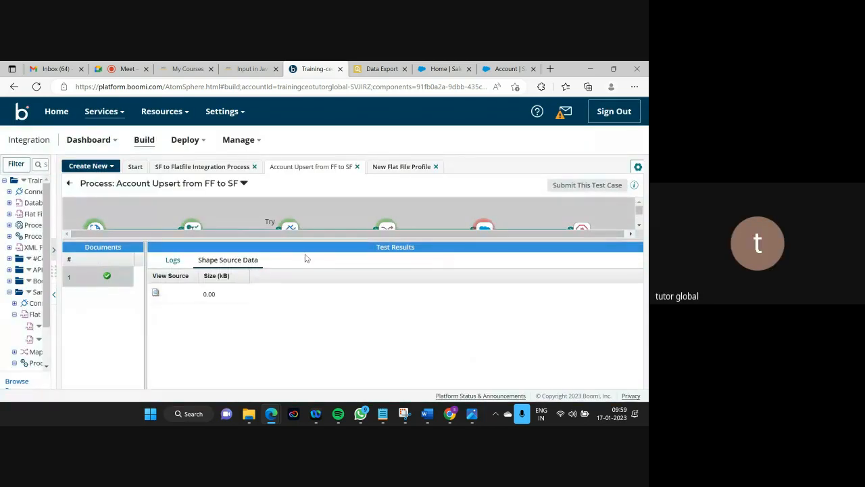
drag(297, 231, 322, 346)
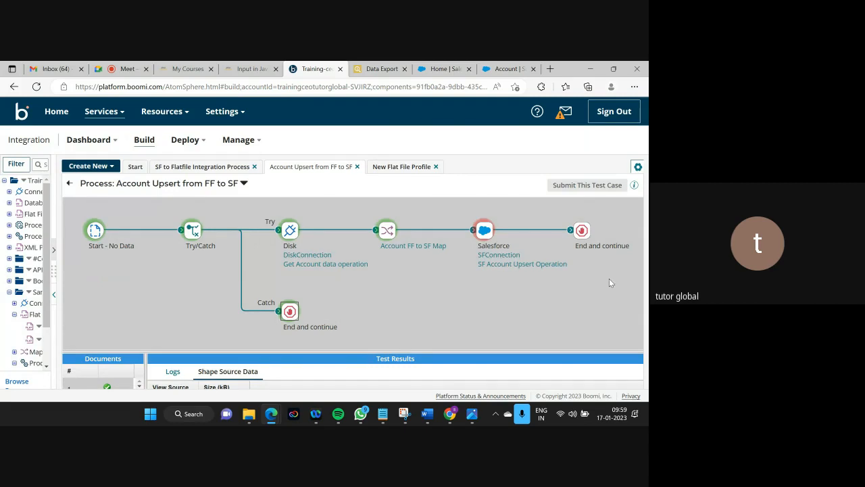
Select the Salesforce shape in the test results, check the records in the Account text file, and return to the process canvas.
click(485, 232)
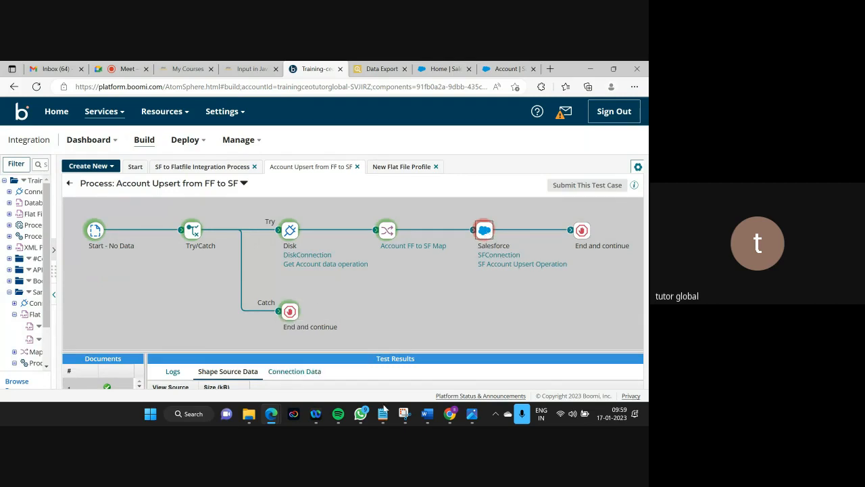
mouse_move(384, 409)
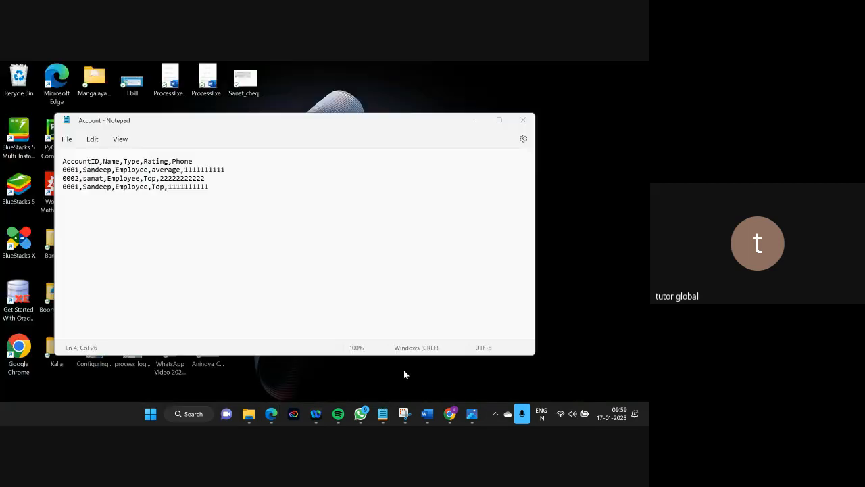
click(403, 370)
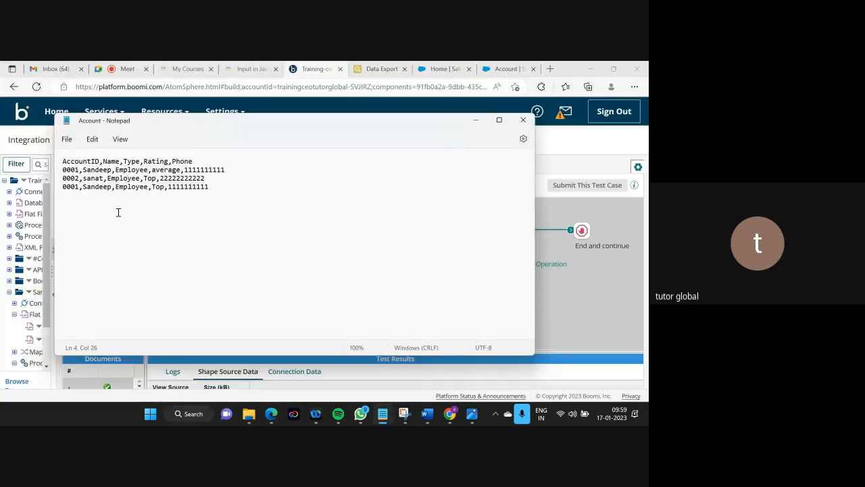
click(475, 120)
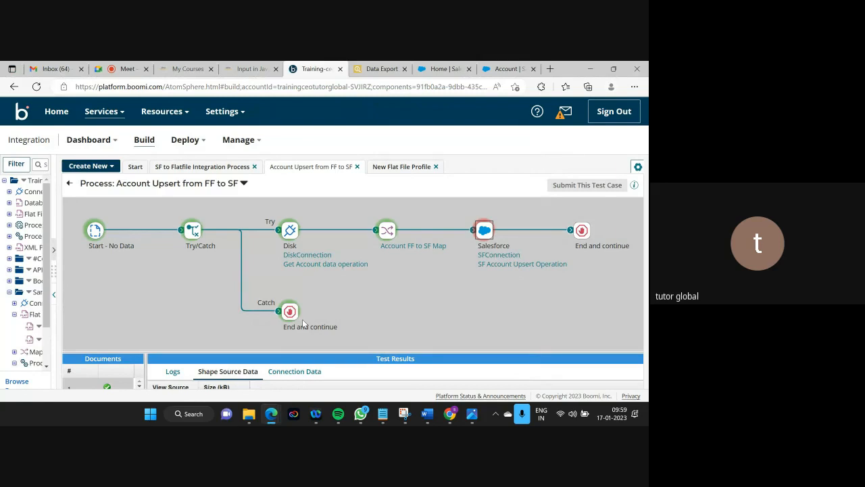
click(68, 185)
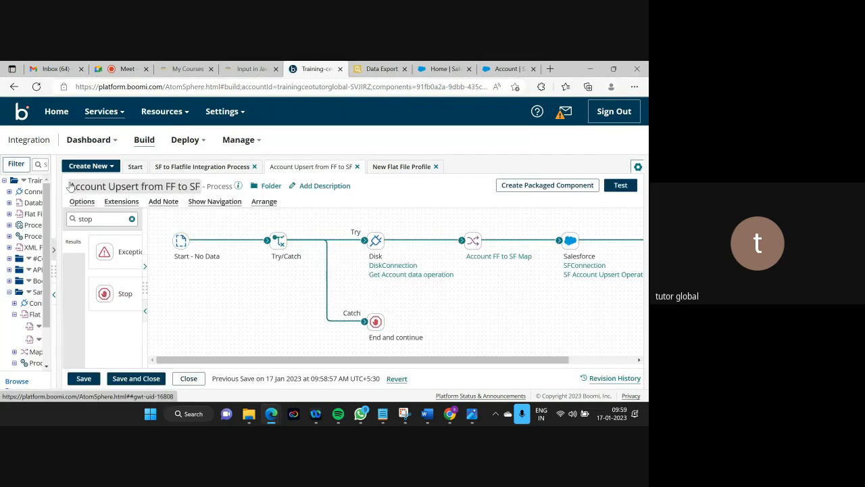
Detach the Account FF to SF Map from the Salesforce shape and add a Try/Catch shape between them with Failure Trigger Document Errors.
scroll(516, 322, right, 3)
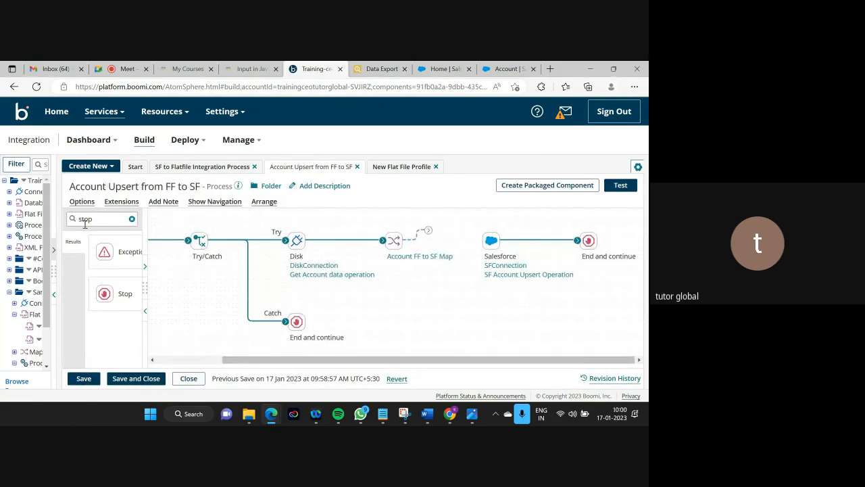
click(109, 219)
key(BackSpace)
key(BackSpace)
key(BackSpace)
key(BackSpace)
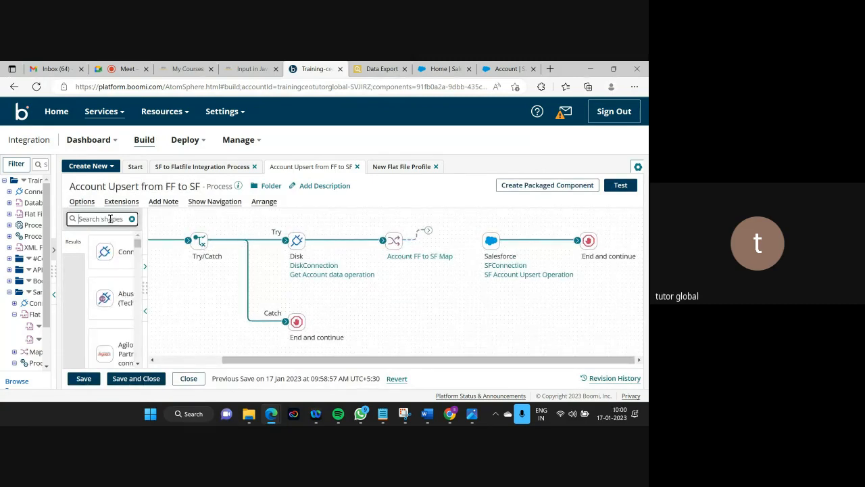
text(try)
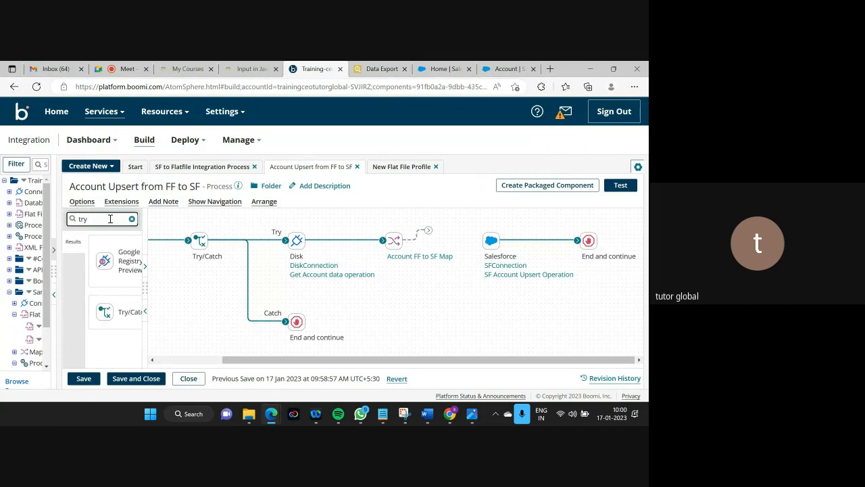
drag(112, 312, 488, 251)
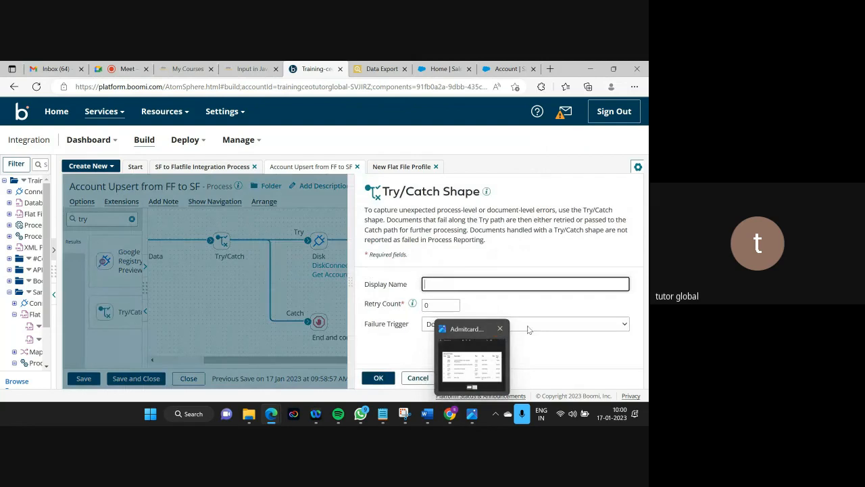
click(458, 326)
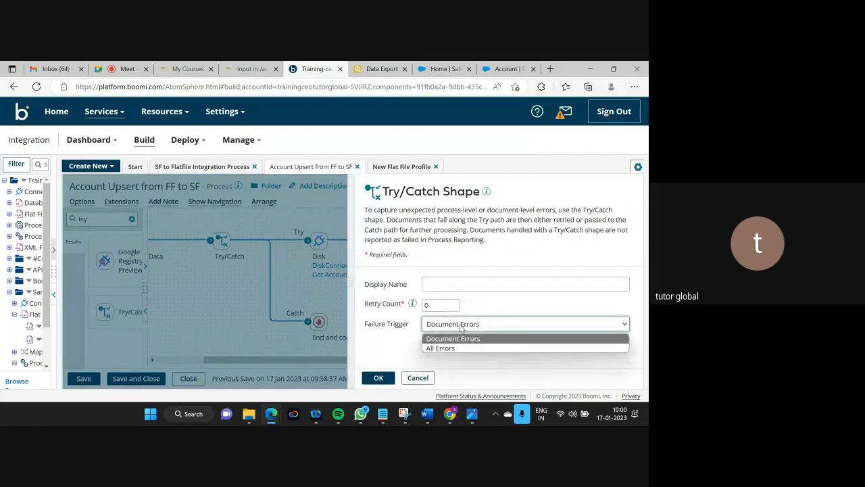
click(460, 328)
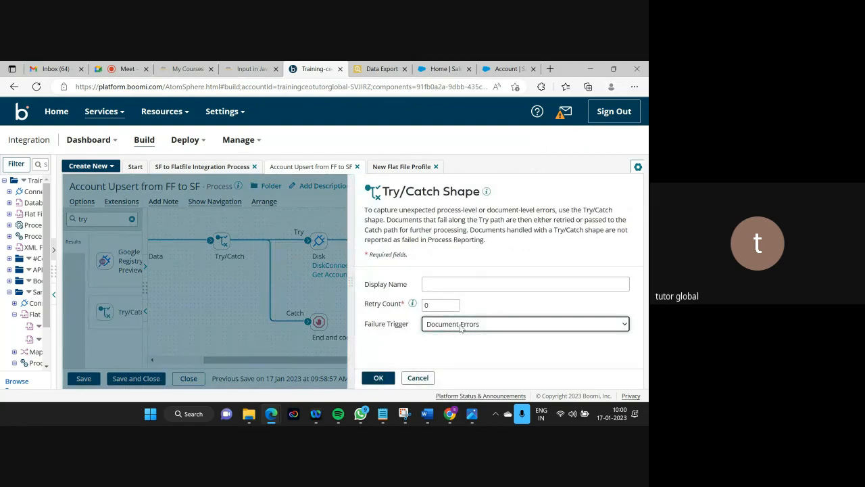
click(380, 377)
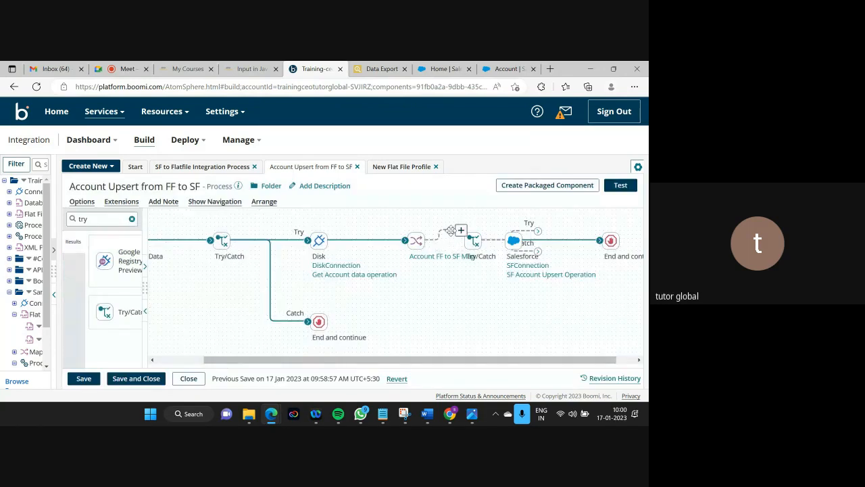
Connect the map to the new Try/Catch shape, link its Try path to Salesforce, and pull its Catch path below.
mouse_move(469, 237)
drag(469, 237, 437, 221)
drag(507, 235, 487, 347)
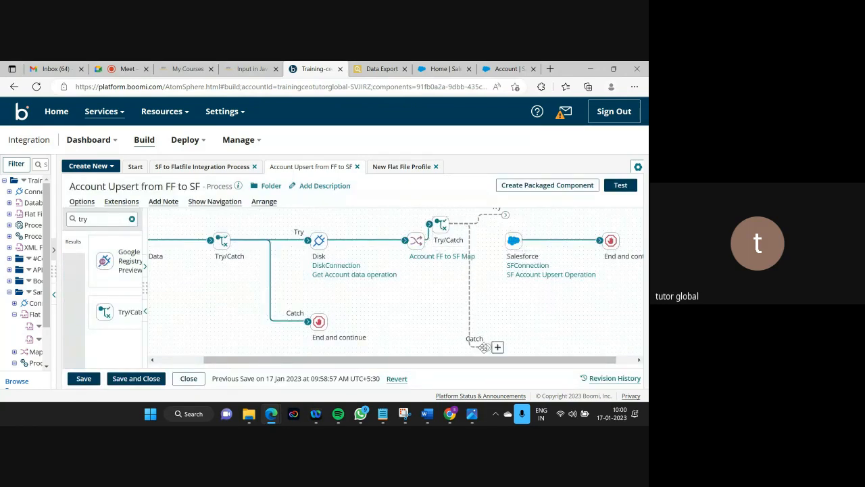
drag(503, 221, 514, 241)
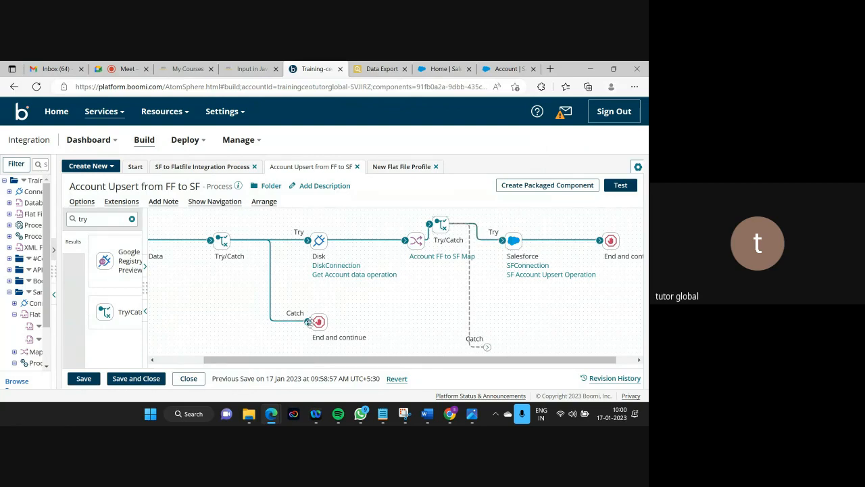
Copy the existing End and continue stop shape, paste it below Salesforce, and connect the new Try/Catch's Catch path to it.
mouse_move(317, 322)
click(320, 304)
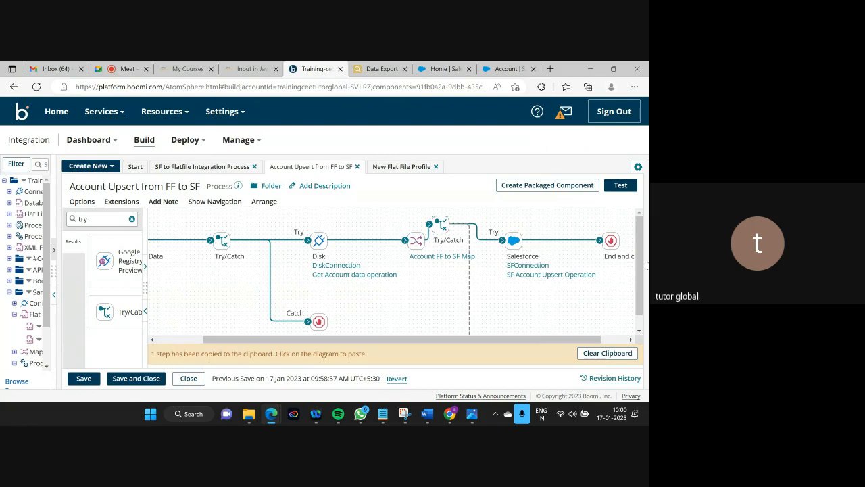
scroll(636, 266, down, 1)
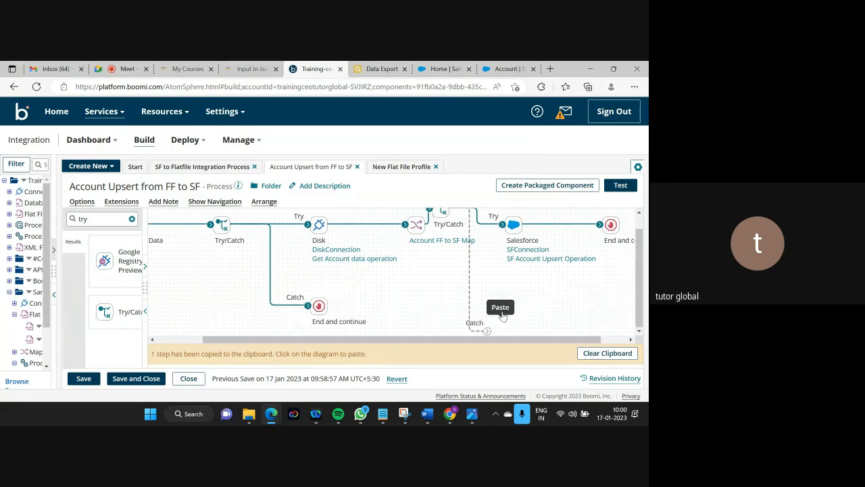
click(508, 323)
click(584, 353)
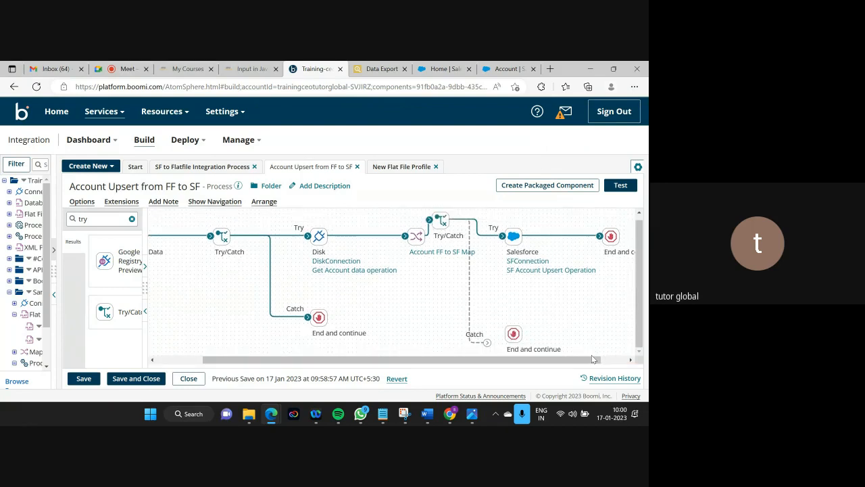
drag(487, 342, 502, 333)
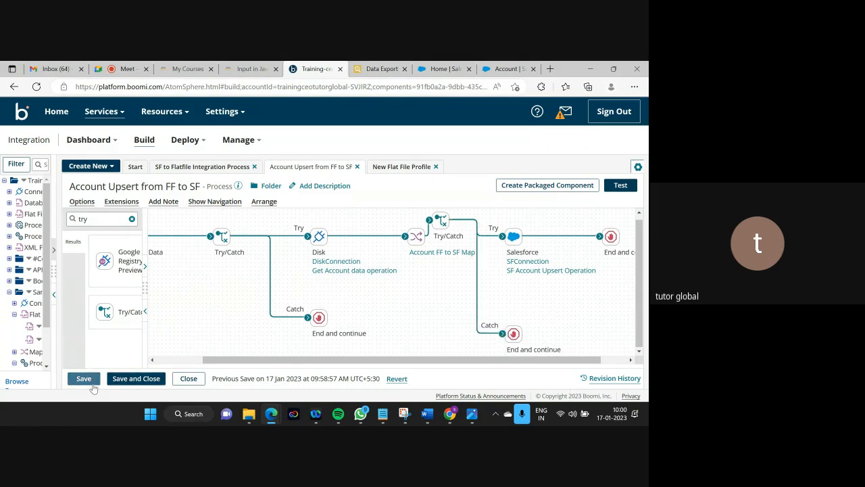
Save the process and run a test on Training_onpremiseatom, enlarging the diagram area to show both Catch paths.
click(85, 380)
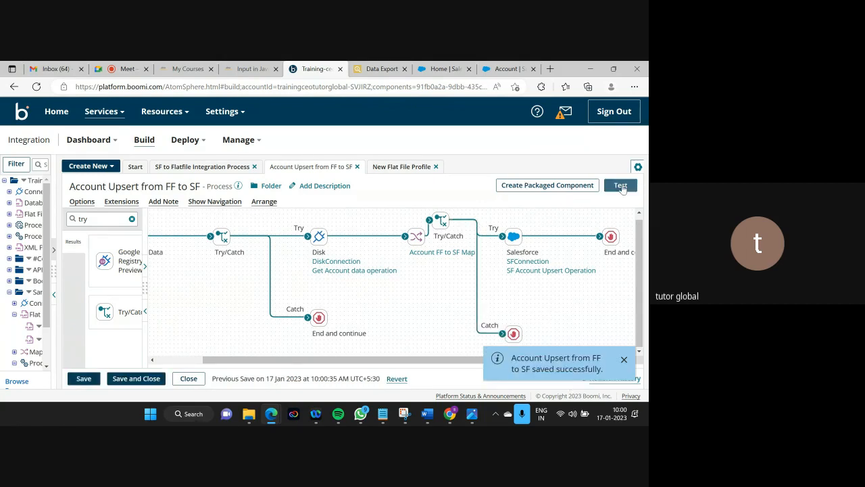
click(620, 187)
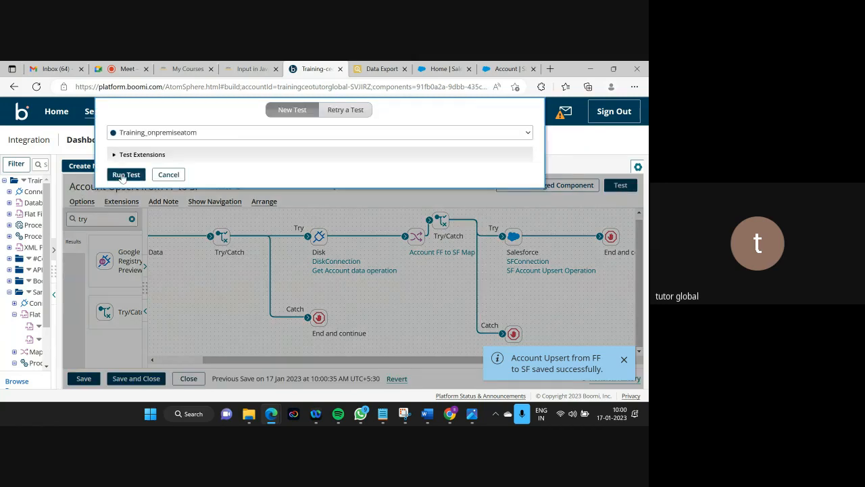
click(125, 175)
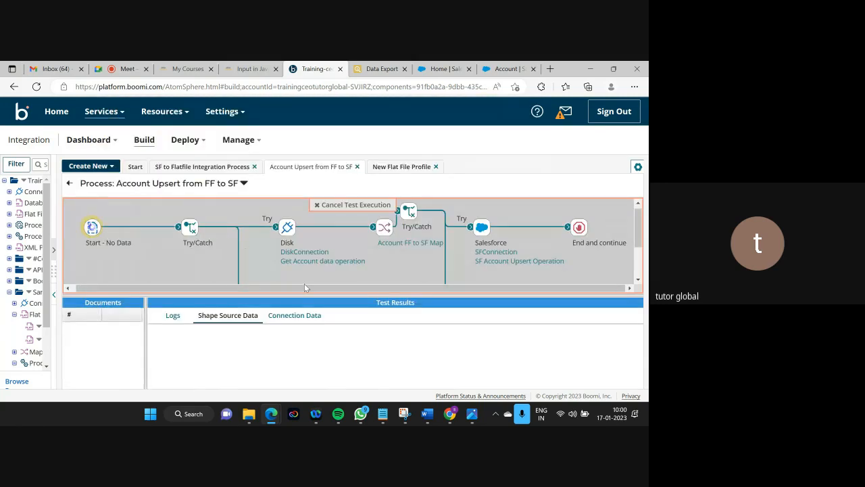
drag(314, 294, 320, 378)
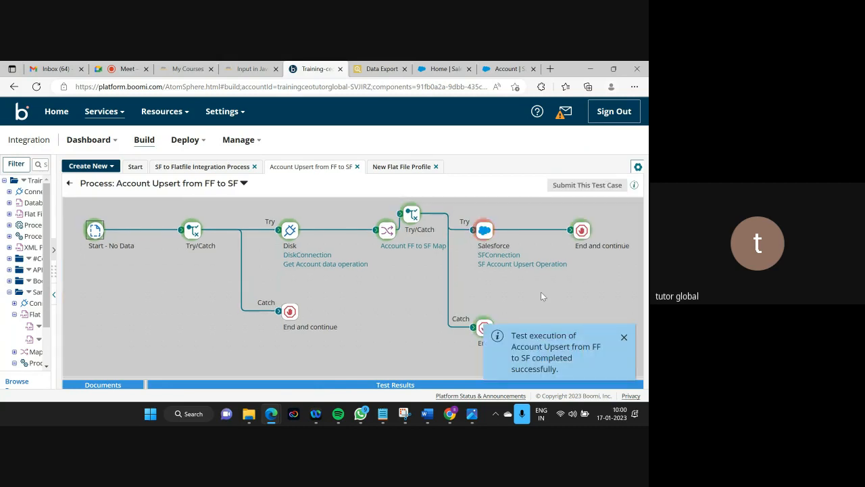
click(628, 337)
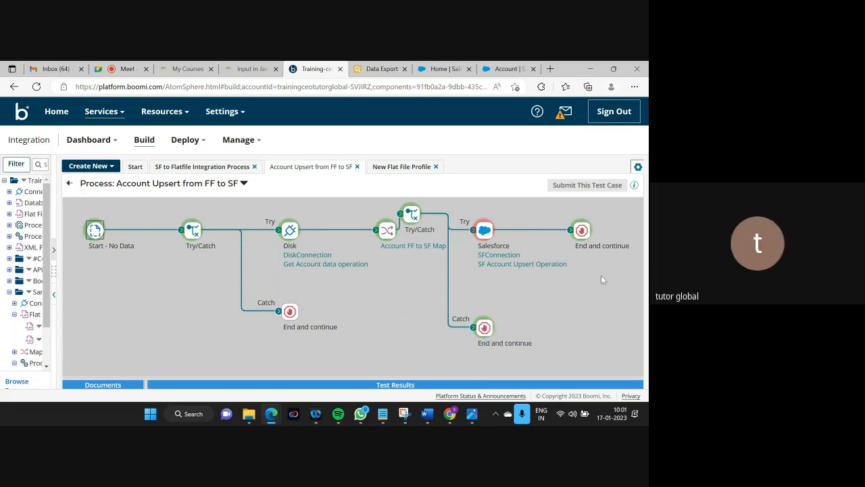
Examine the source document that reached the stop shape after Salesforce on the Try path.
click(582, 230)
click(238, 300)
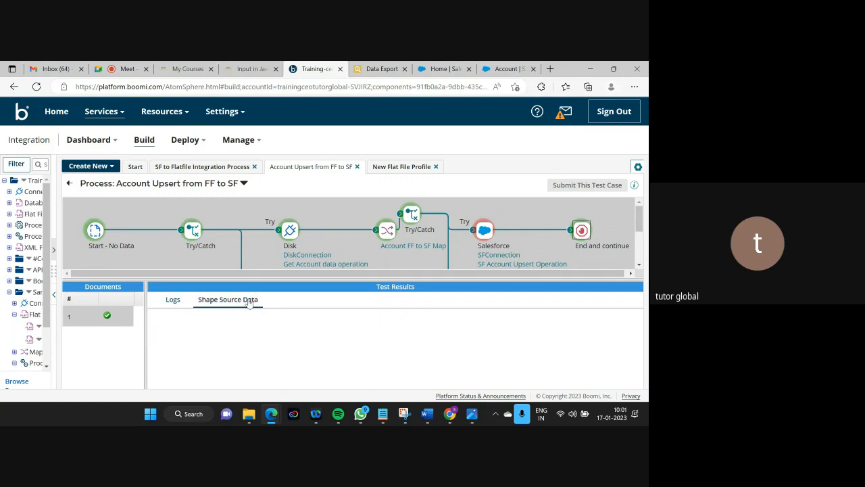
click(155, 332)
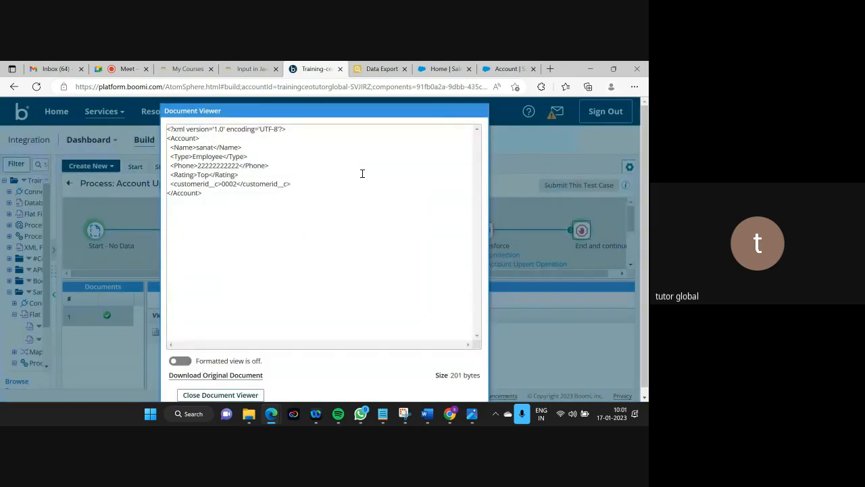
click(240, 397)
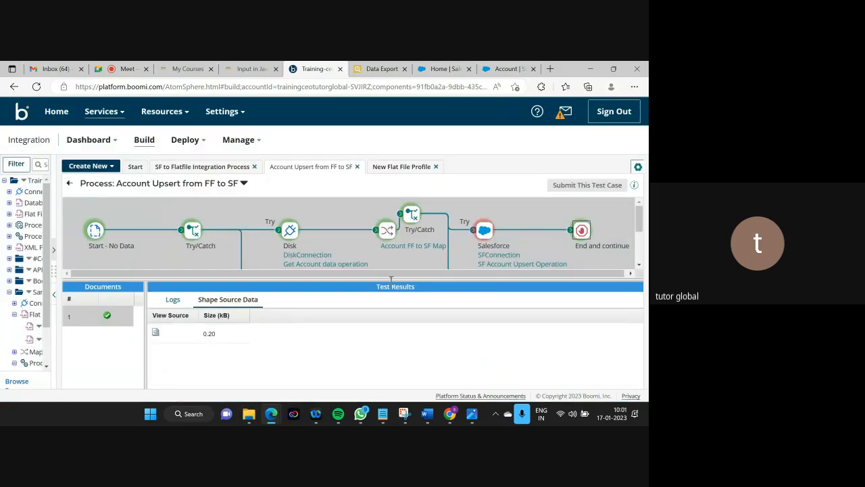
drag(390, 278, 426, 387)
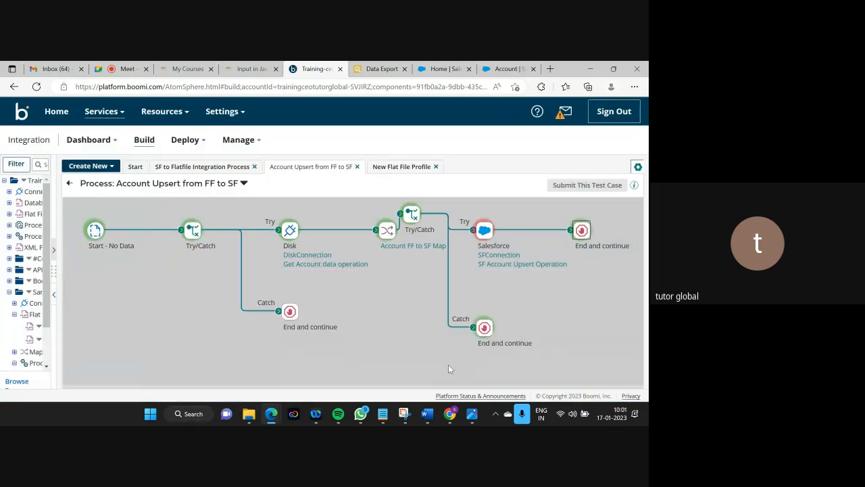
Examine both source documents that reached the stop shape on the second Try/Catch's Catch path.
click(484, 327)
drag(320, 388, 324, 286)
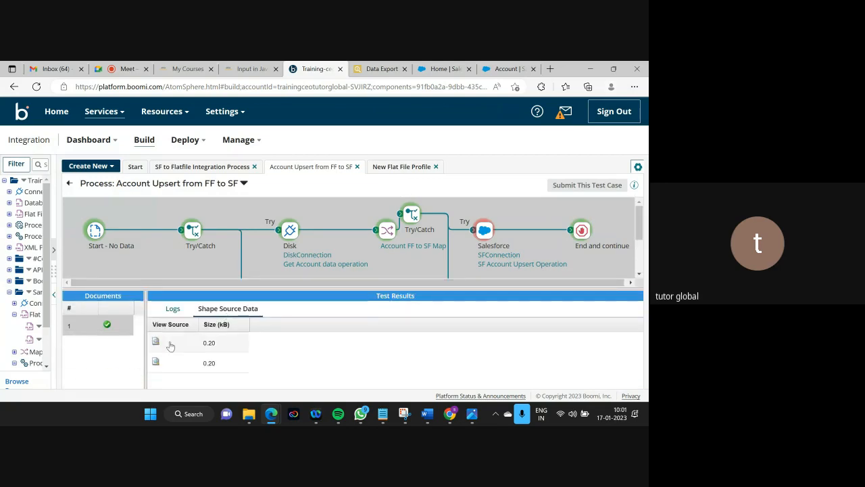
click(155, 344)
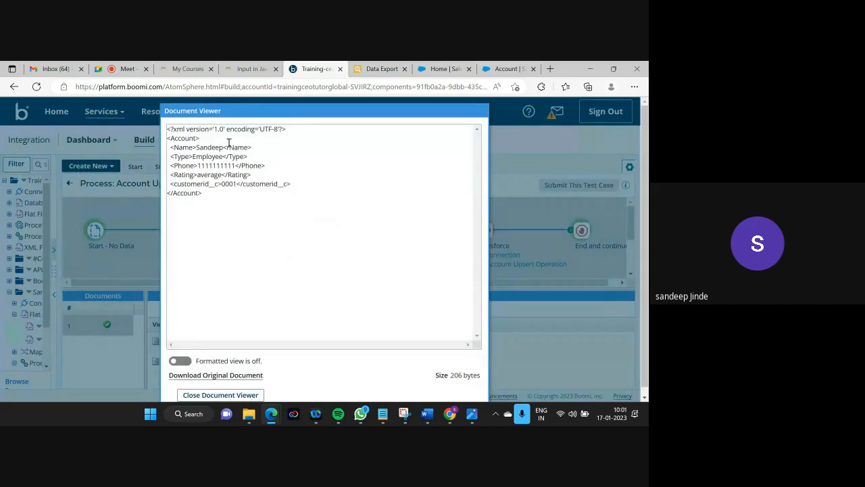
click(239, 392)
click(156, 362)
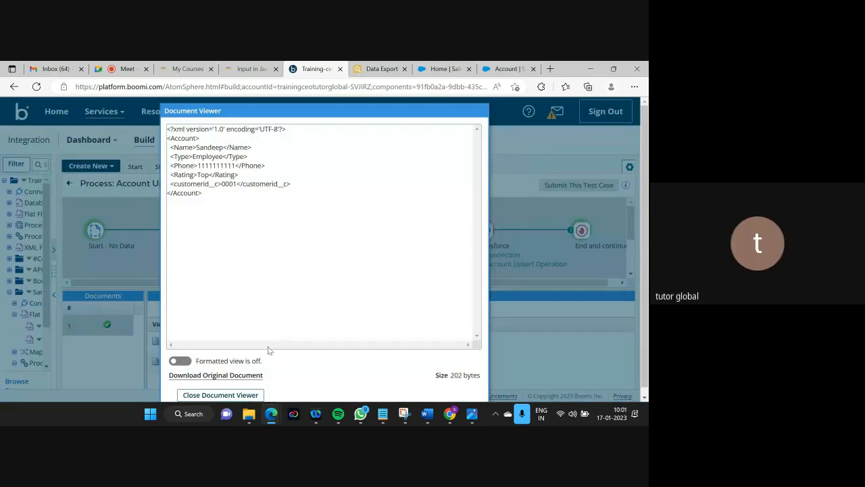
click(226, 394)
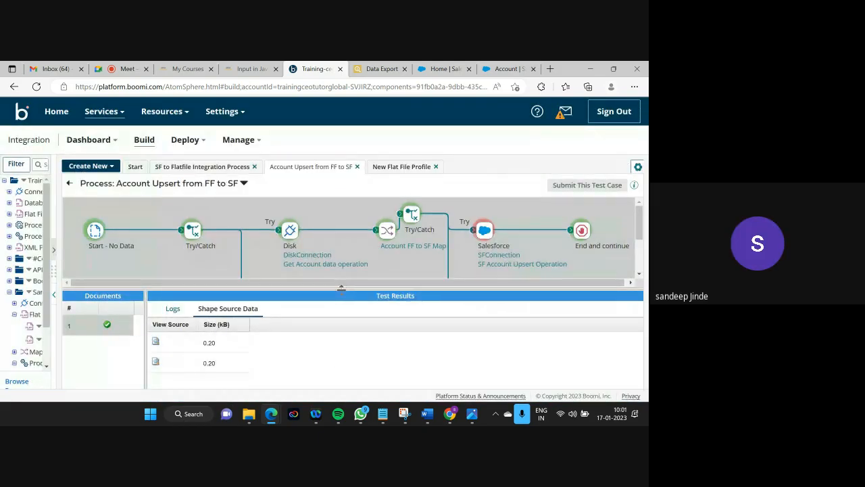
click(352, 289)
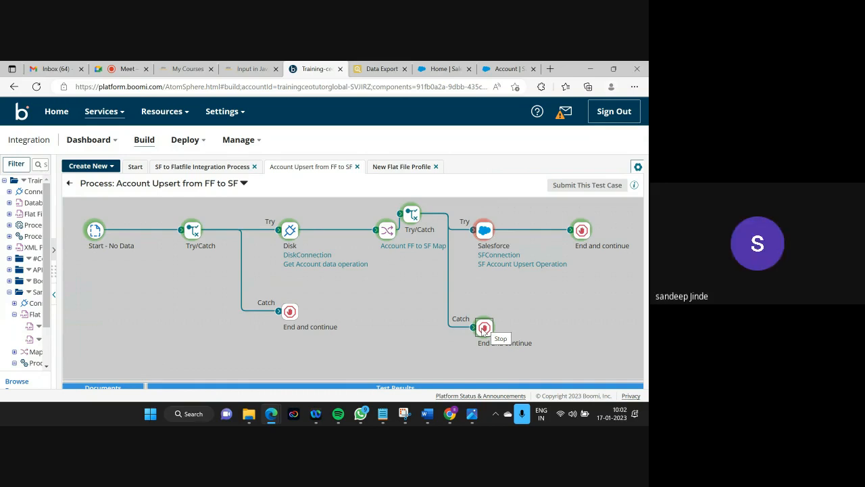
Switch to the Google Meet call and stop presenting the screen.
click(128, 69)
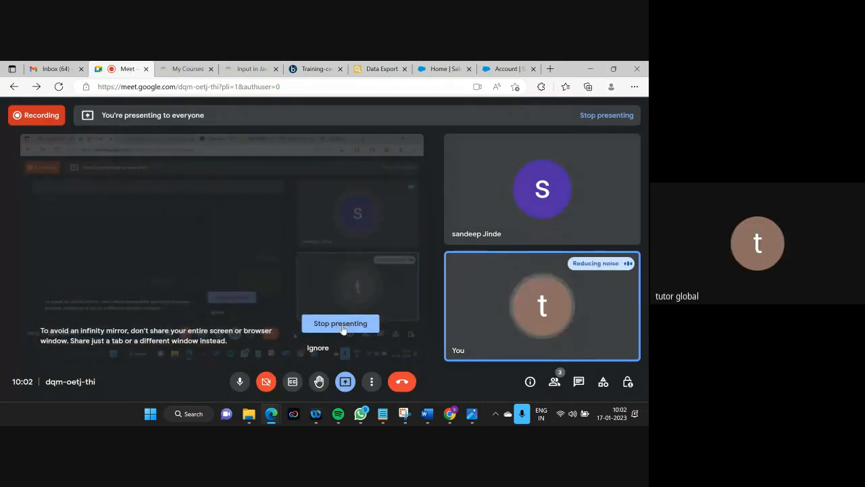
click(344, 324)
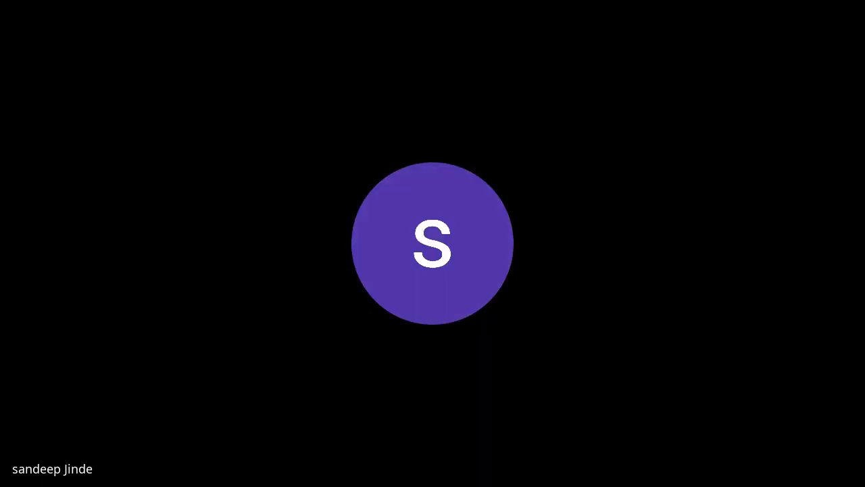